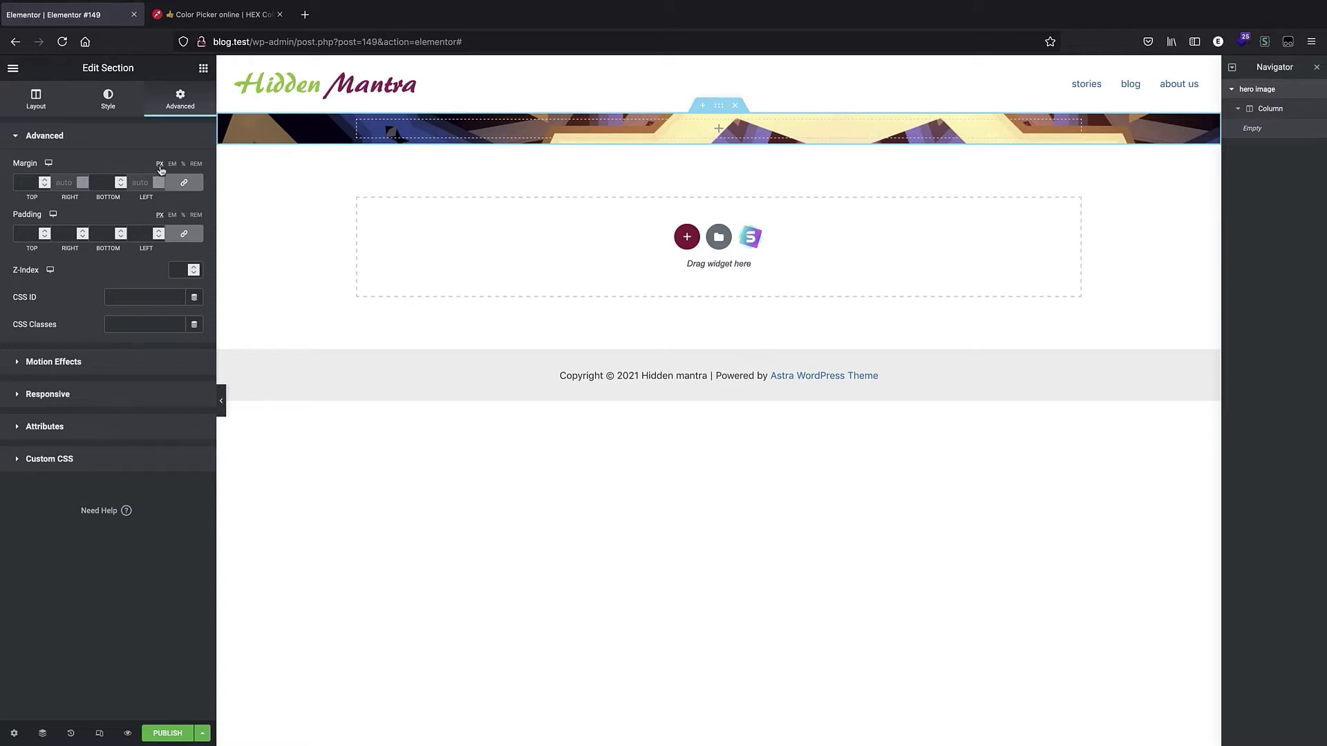
# Set the hero section's padding to 17 px on all sides.
pyautogui.click(172, 166)
pyautogui.click(182, 164)
pyautogui.click(183, 165)
pyautogui.click(44, 231)
pyautogui.click(44, 232)
pyautogui.click(44, 232)
pyautogui.click(44, 231)
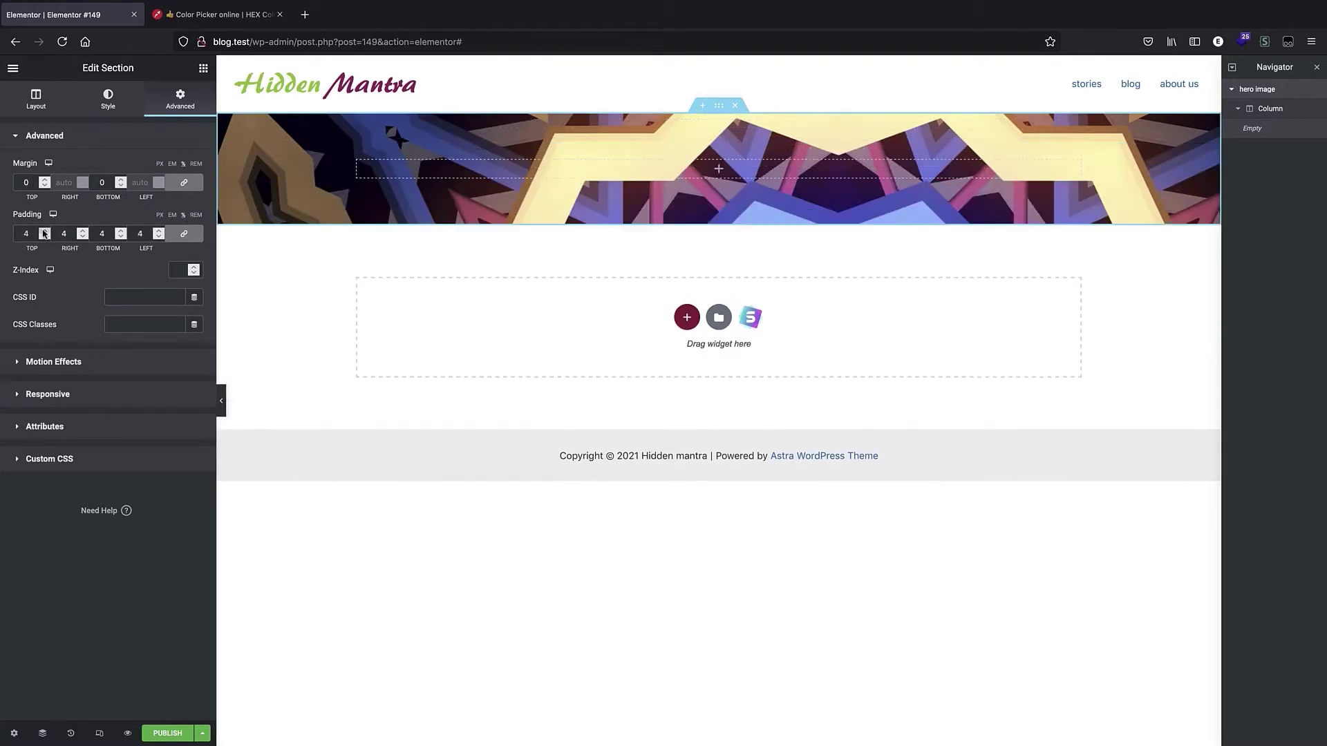
pyautogui.click(44, 231)
pyautogui.click(44, 232)
pyautogui.click(45, 231)
pyautogui.click(44, 232)
pyautogui.click(44, 231)
pyautogui.click(44, 231)
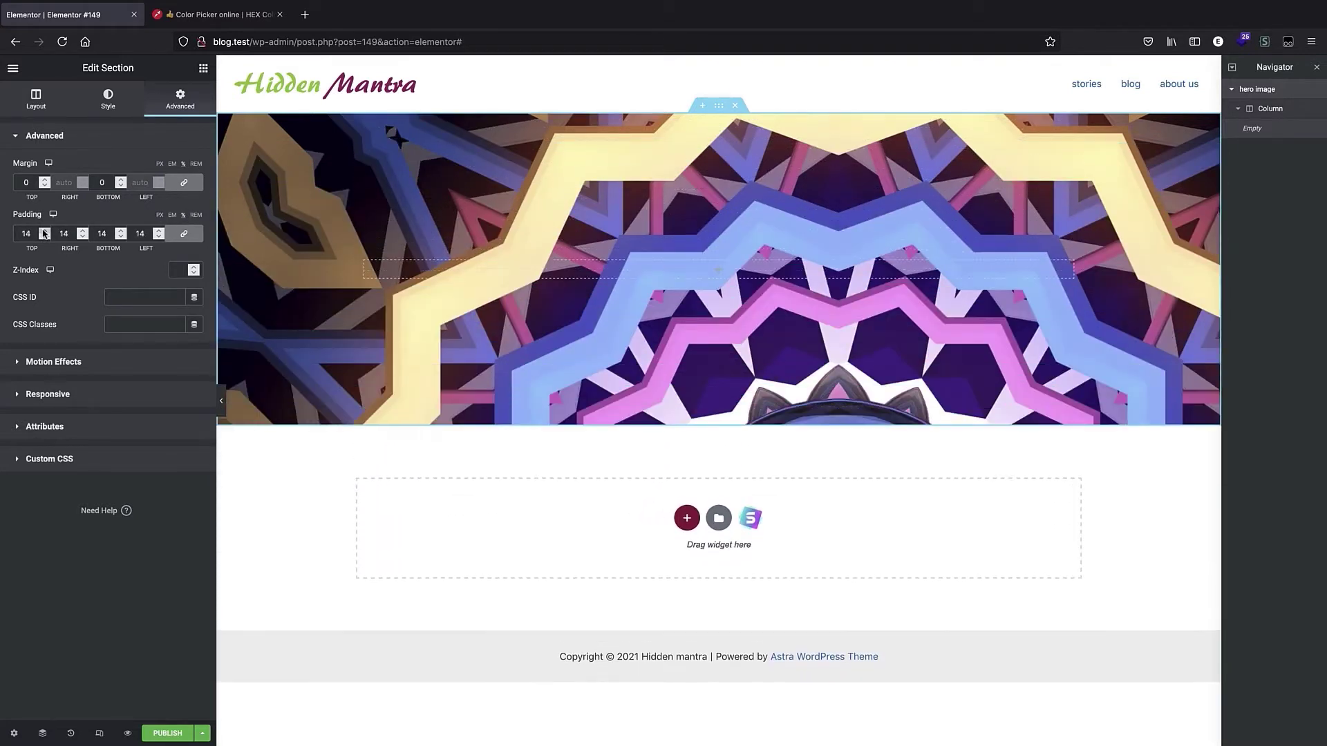
pyautogui.click(44, 231)
pyautogui.click(44, 232)
pyautogui.click(44, 231)
pyautogui.click(44, 232)
pyautogui.click(44, 231)
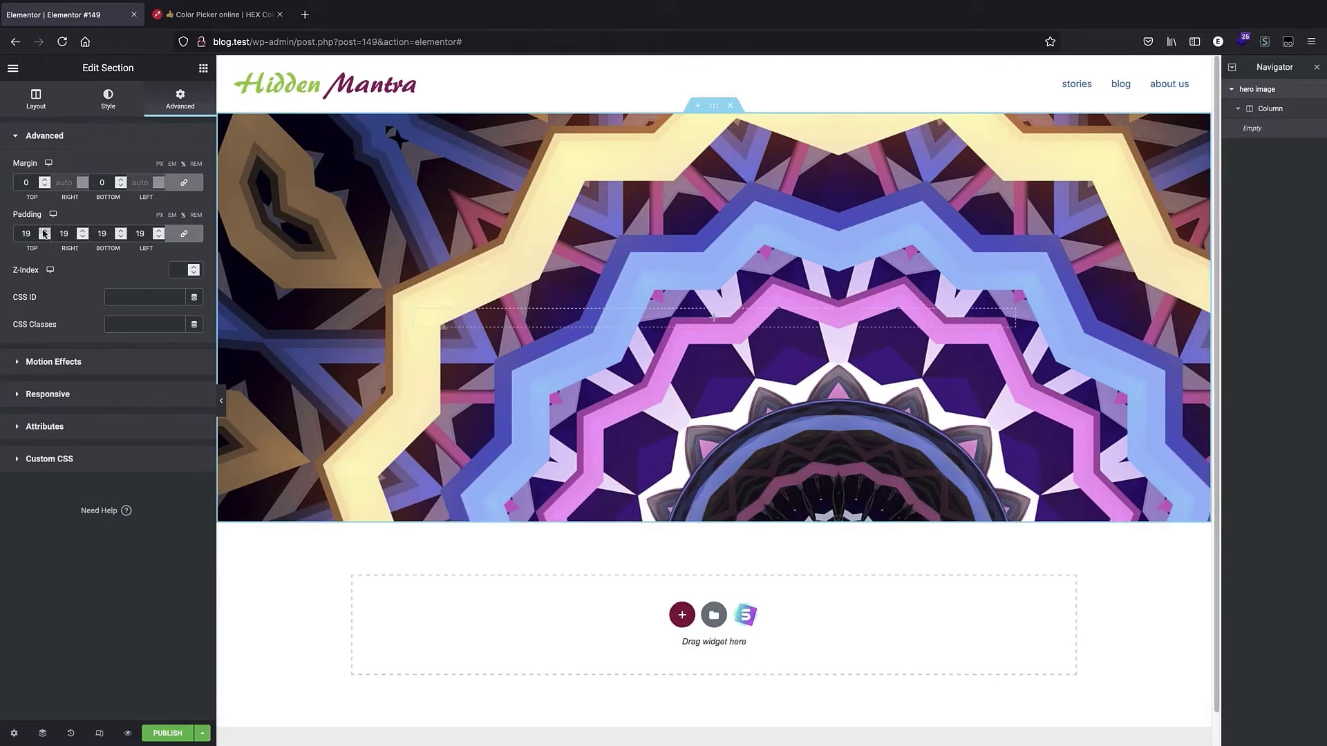
pyautogui.click(44, 232)
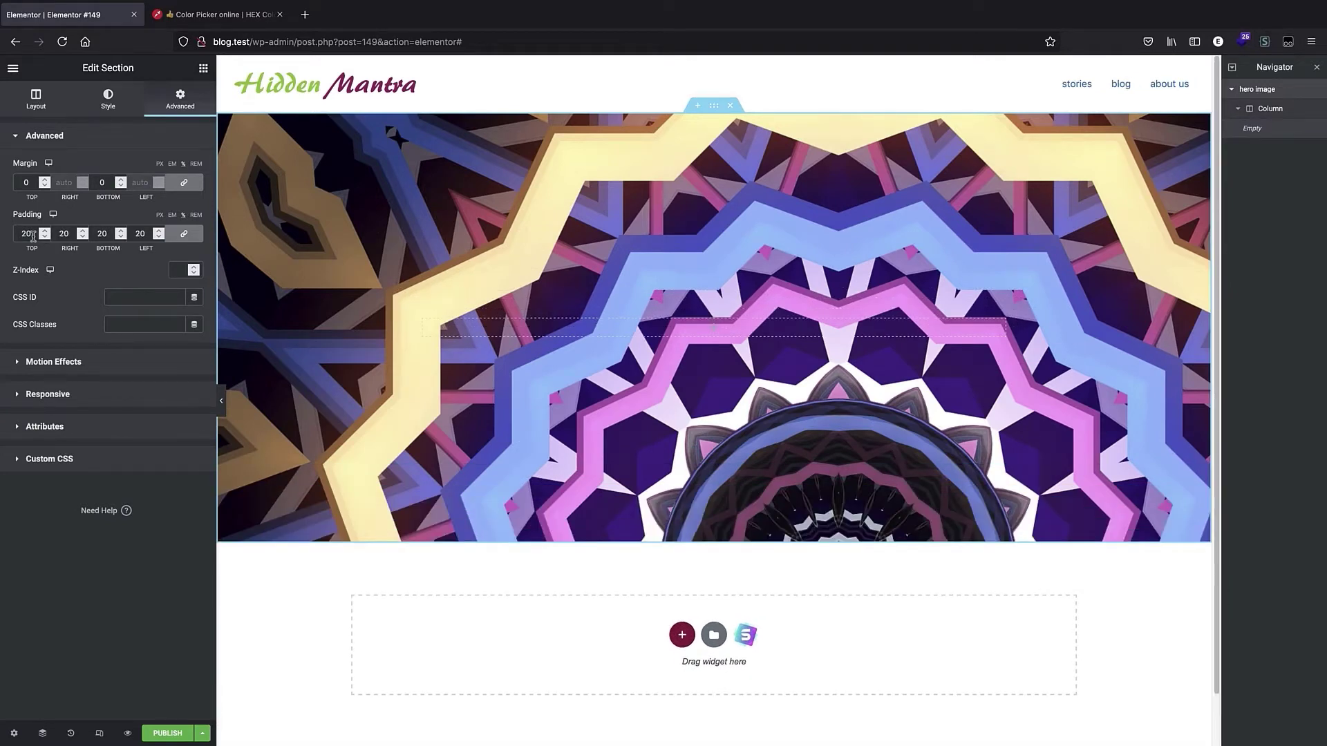
pyautogui.click(44, 236)
pyautogui.click(44, 236)
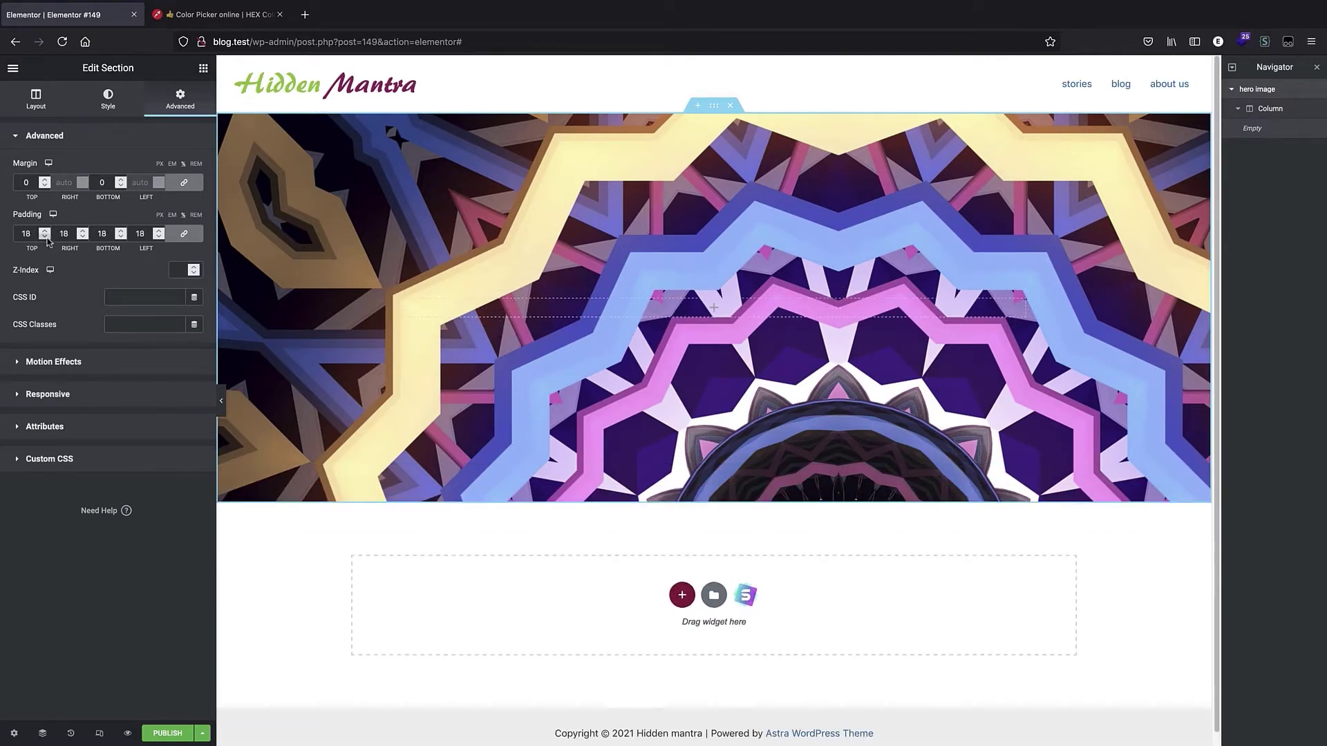
pyautogui.click(44, 236)
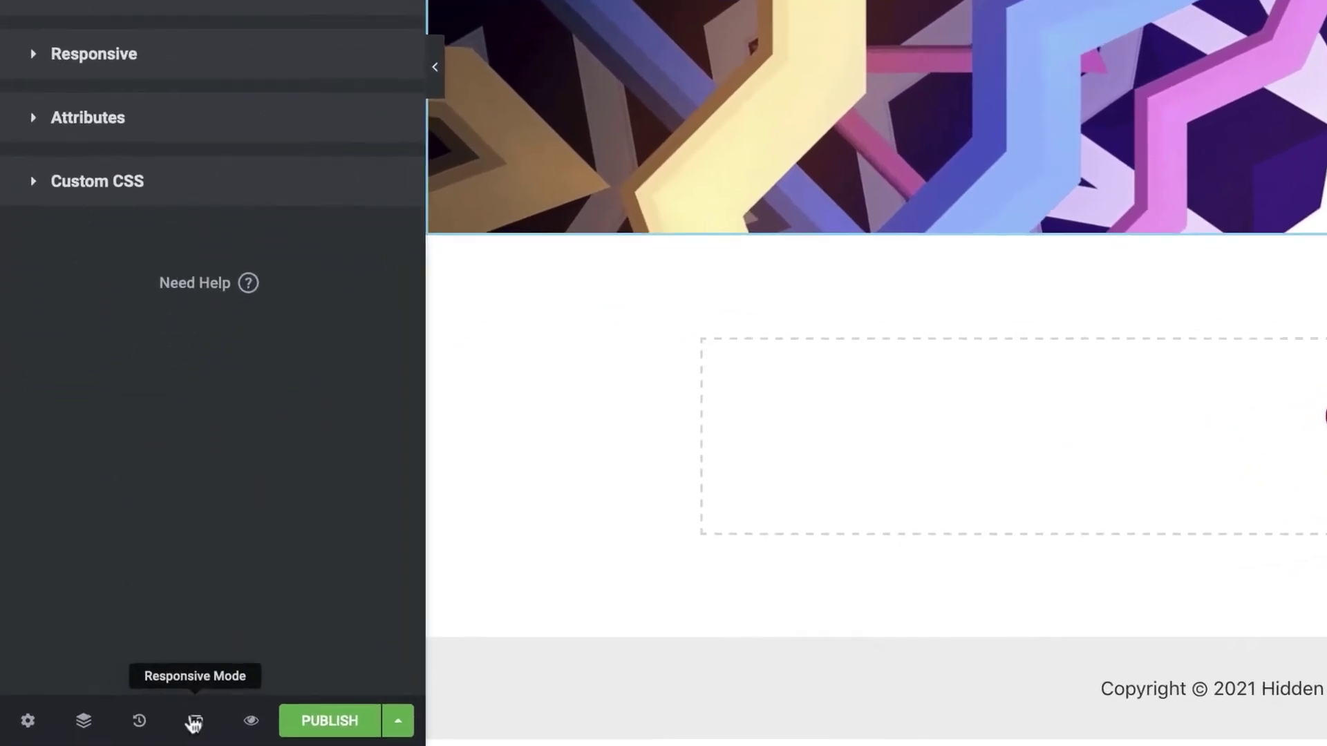
# Preview the hero section in mobile, tablet and desktop views.
pyautogui.click(194, 721)
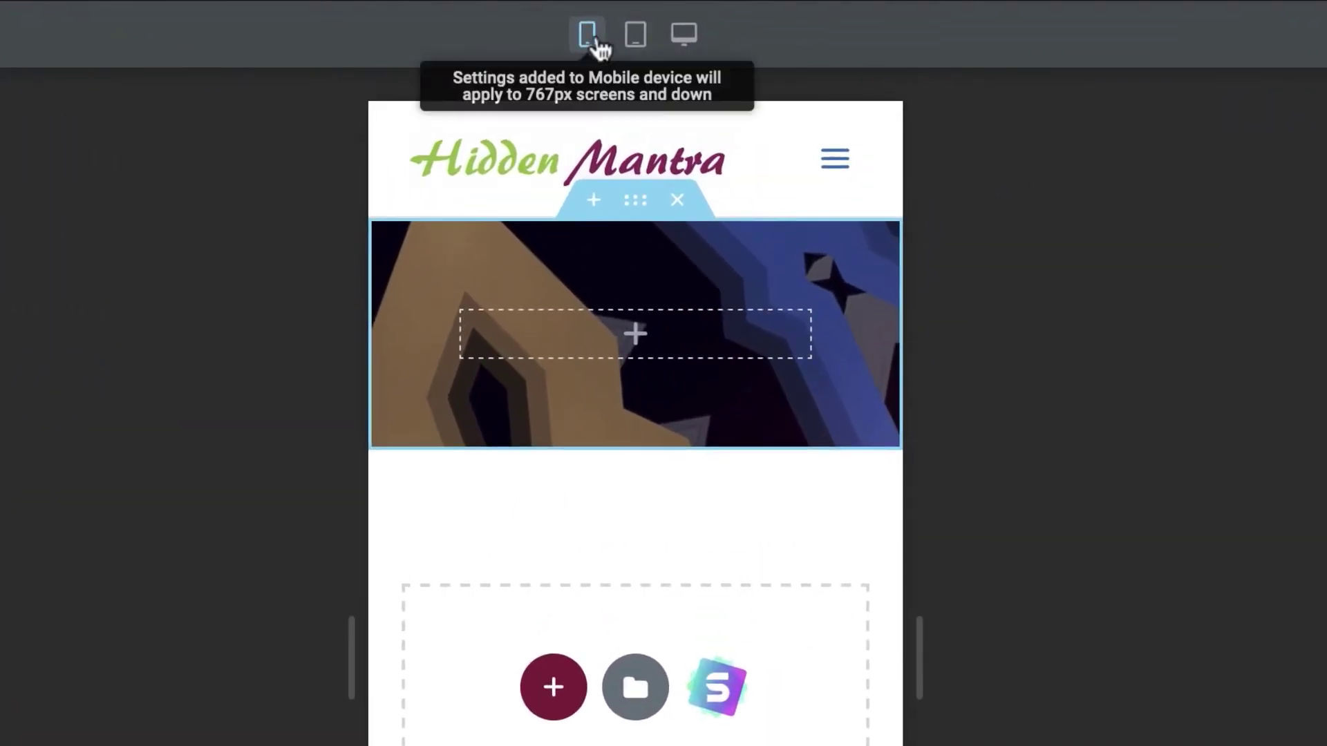
pyautogui.click(688, 43)
pyautogui.click(636, 34)
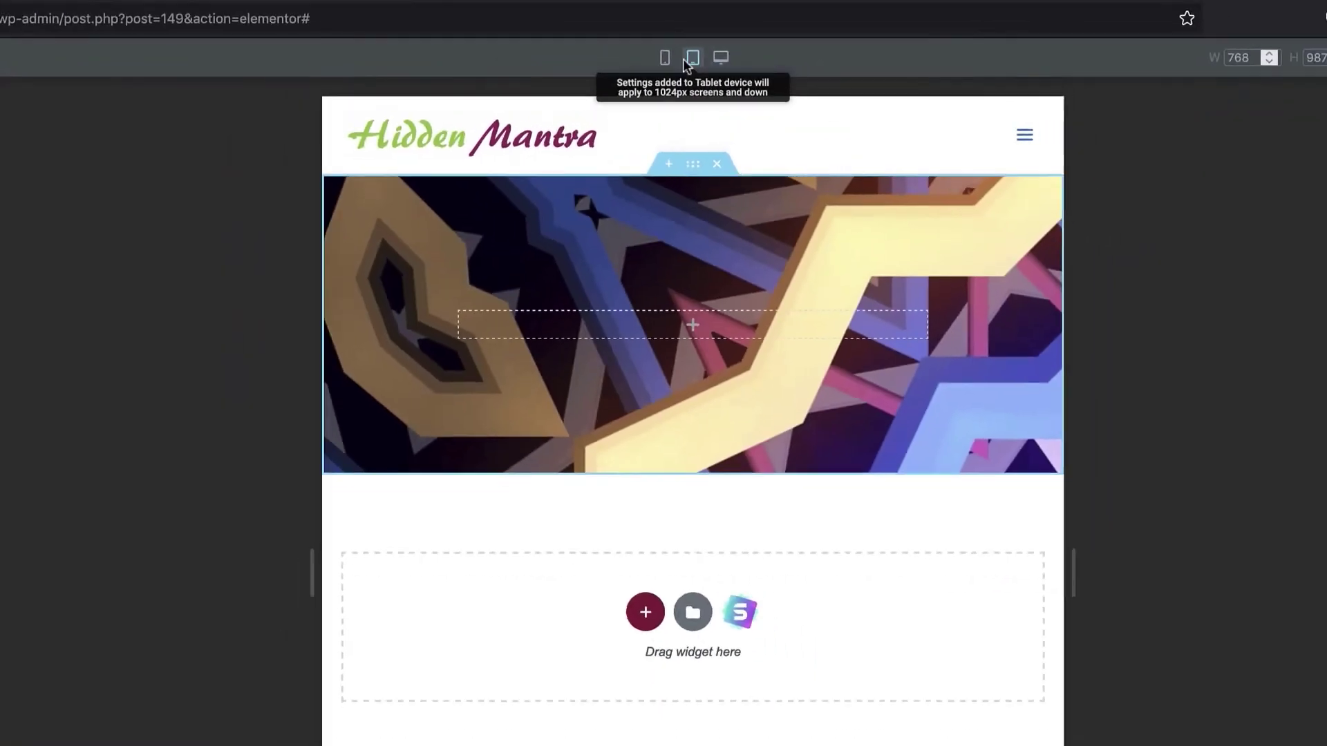
pyautogui.click(589, 34)
pyautogui.click(738, 68)
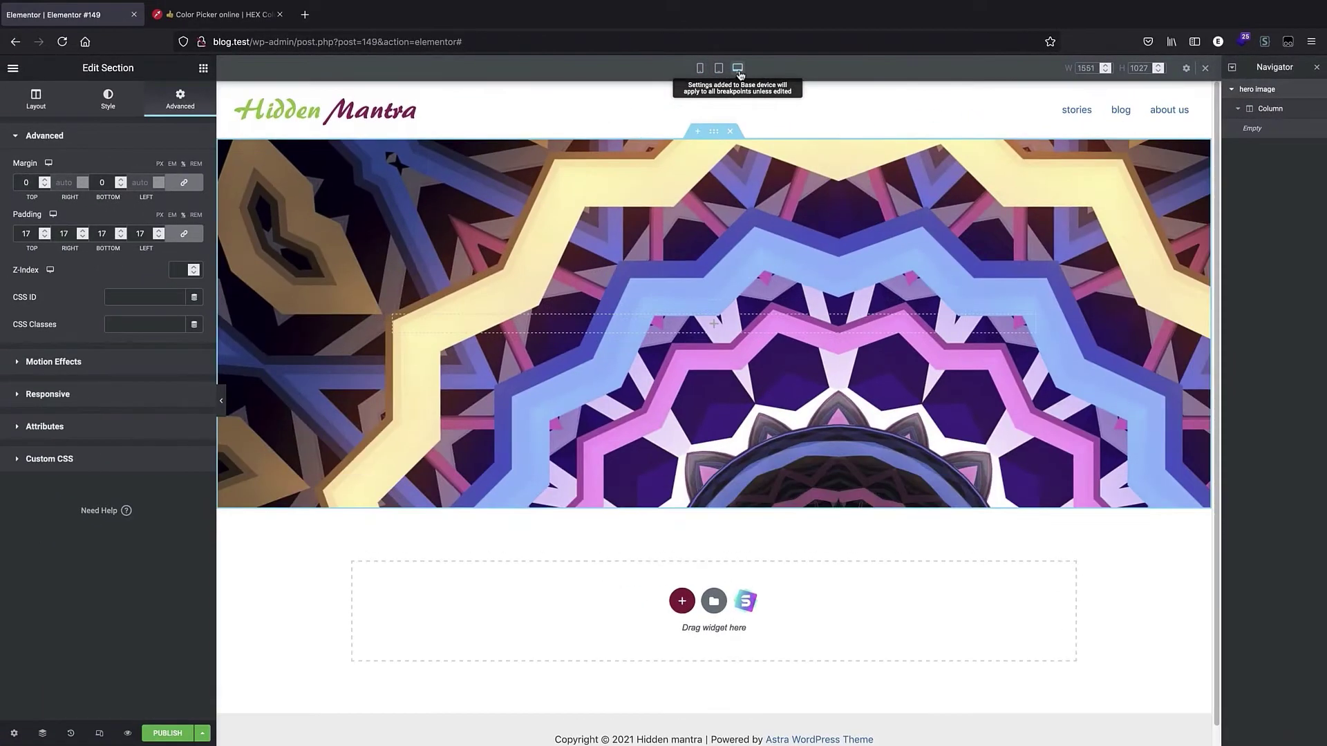
pyautogui.click(719, 68)
pyautogui.click(737, 68)
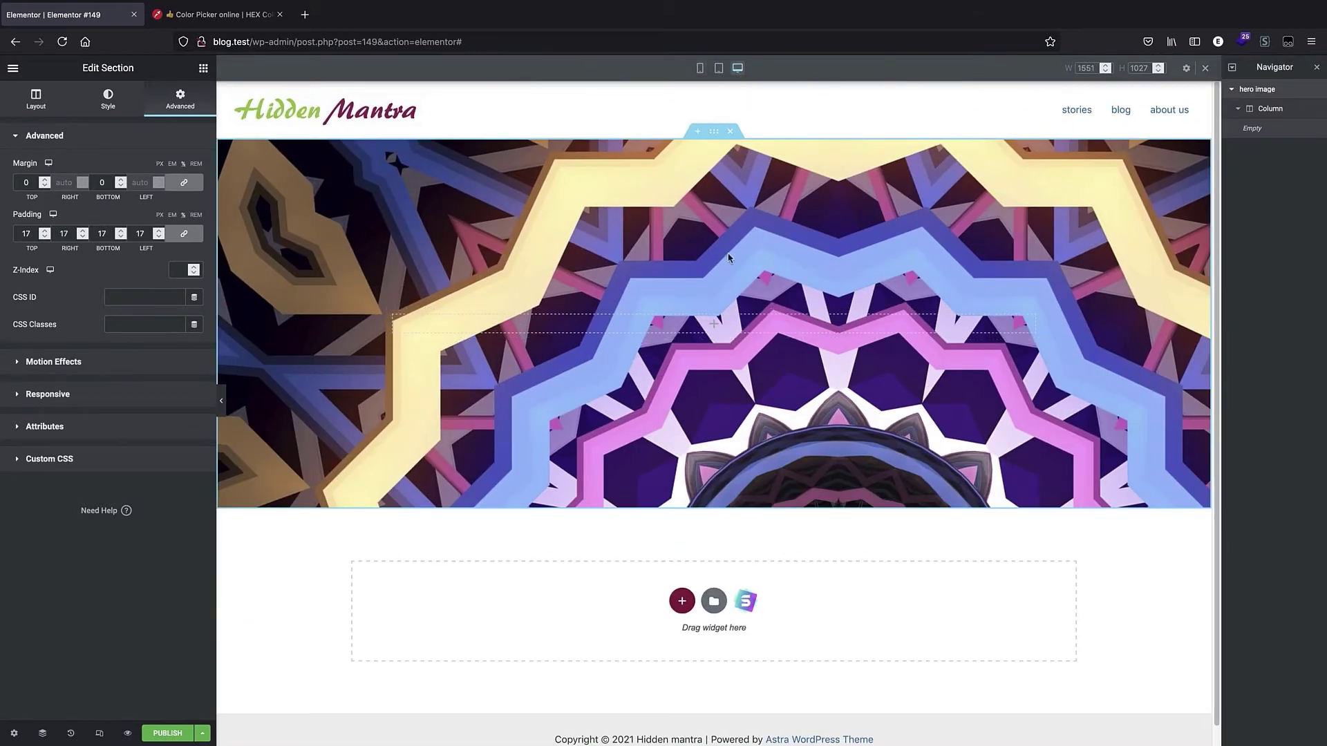
pyautogui.click(701, 67)
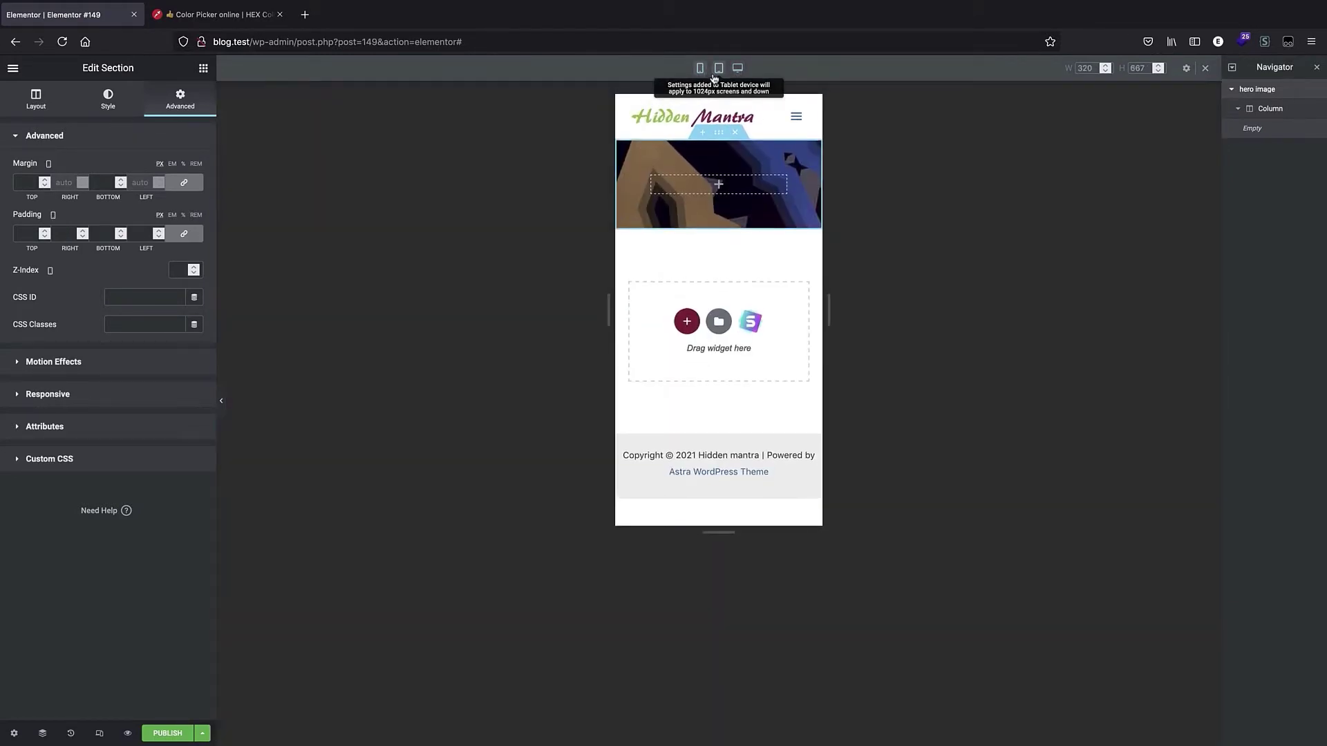
pyautogui.click(719, 68)
pyautogui.click(737, 67)
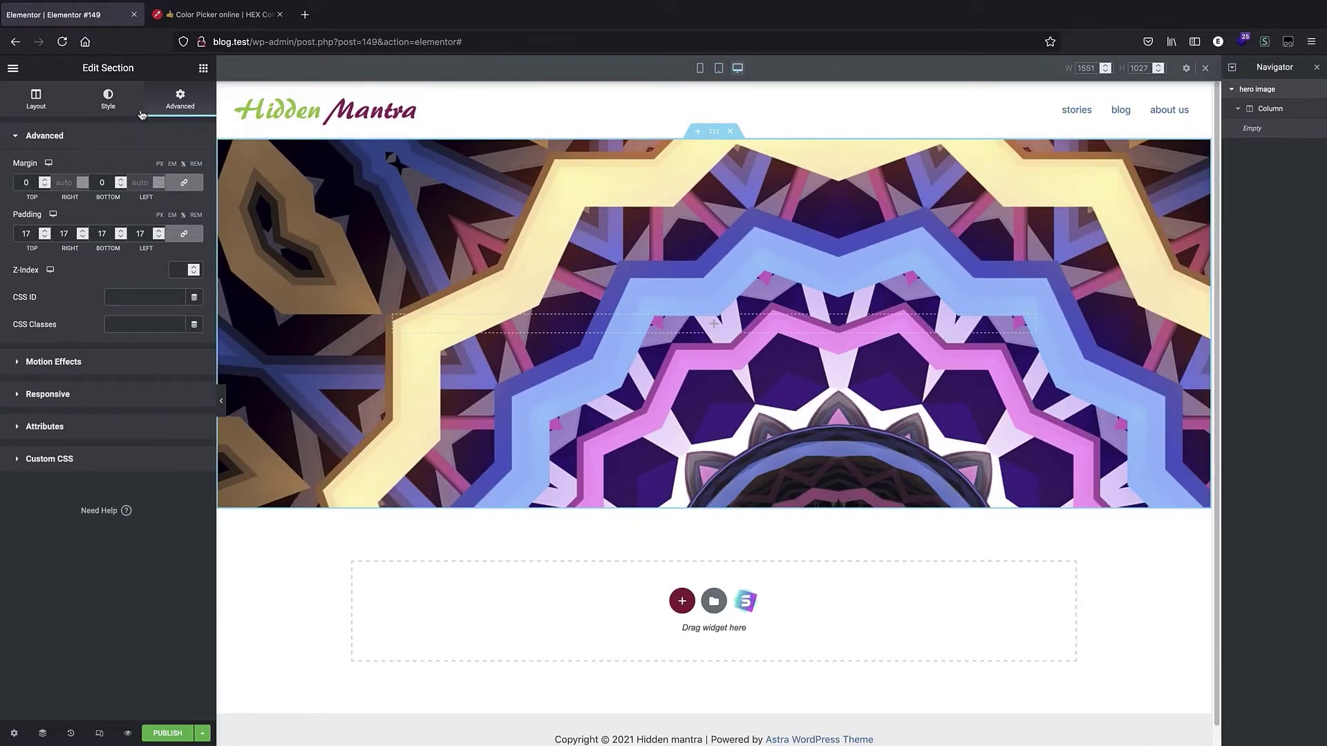
# Set the section's background image position to Center Center.
pyautogui.click(122, 103)
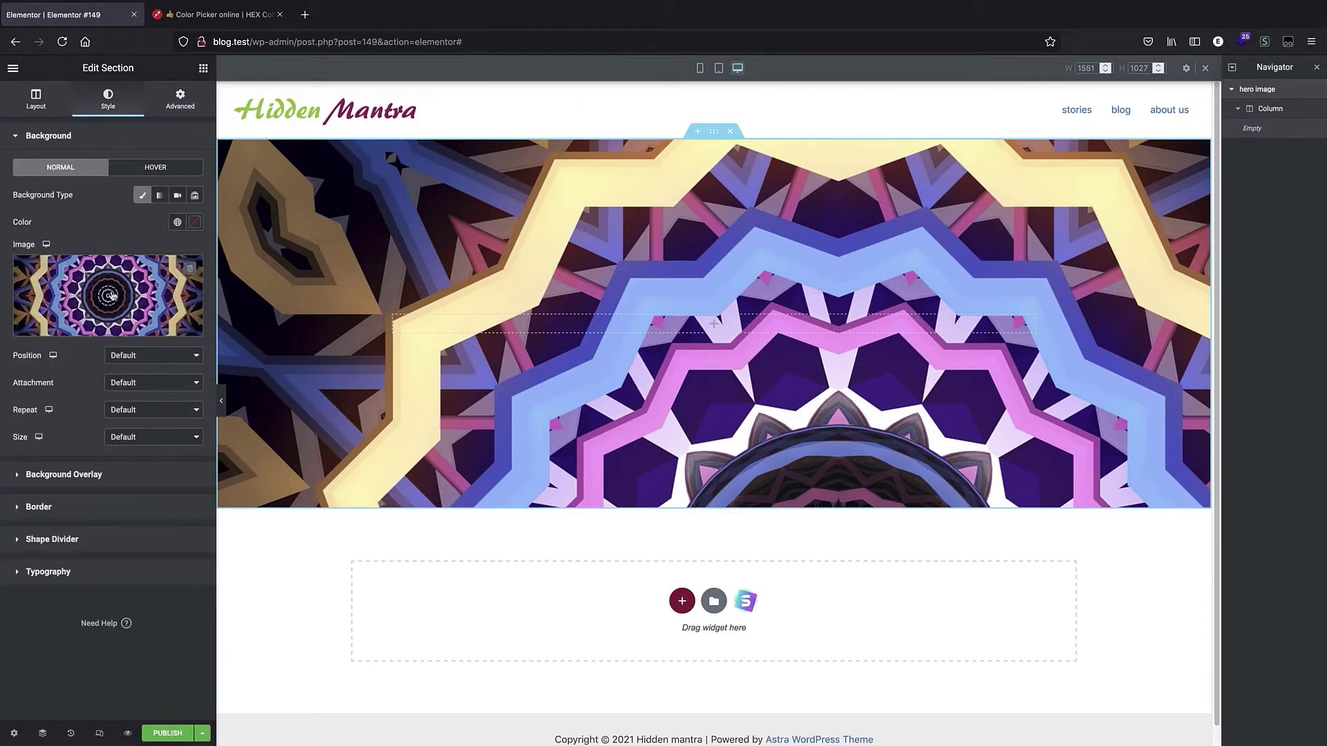
pyautogui.click(172, 356)
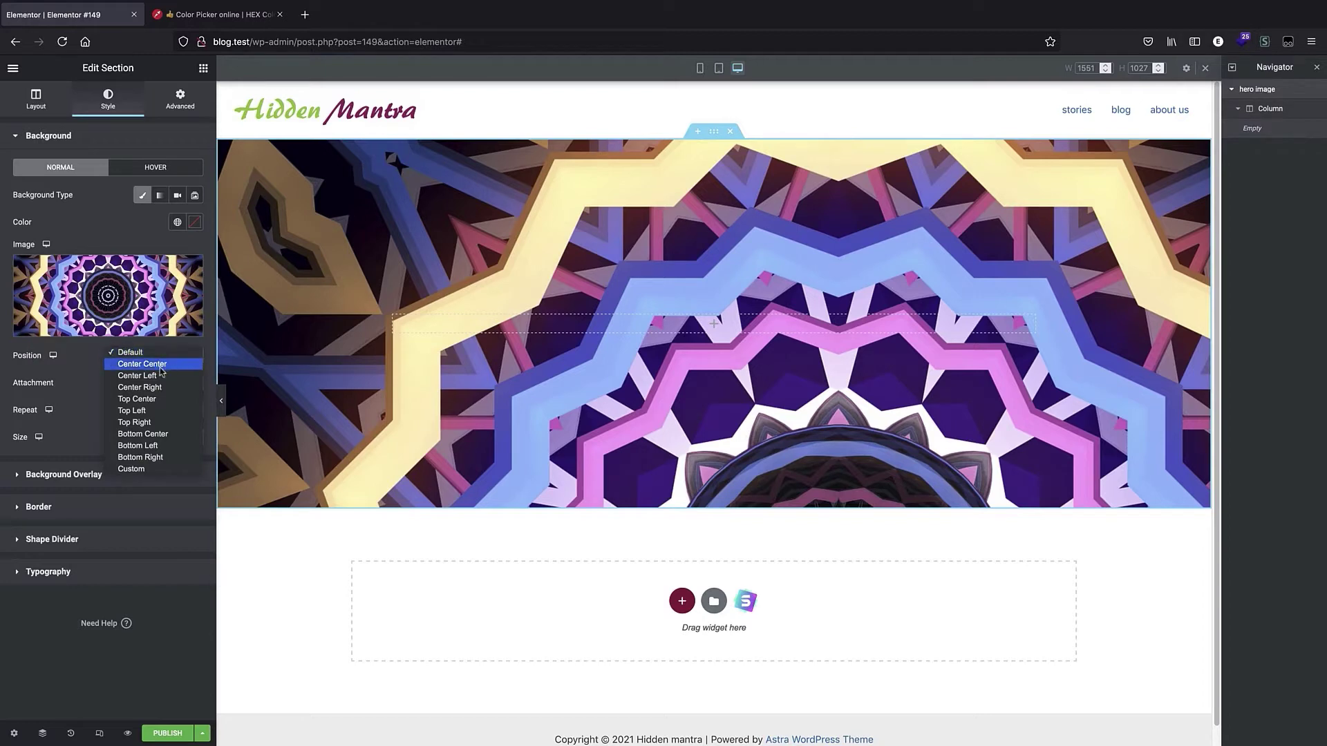
pyautogui.click(163, 367)
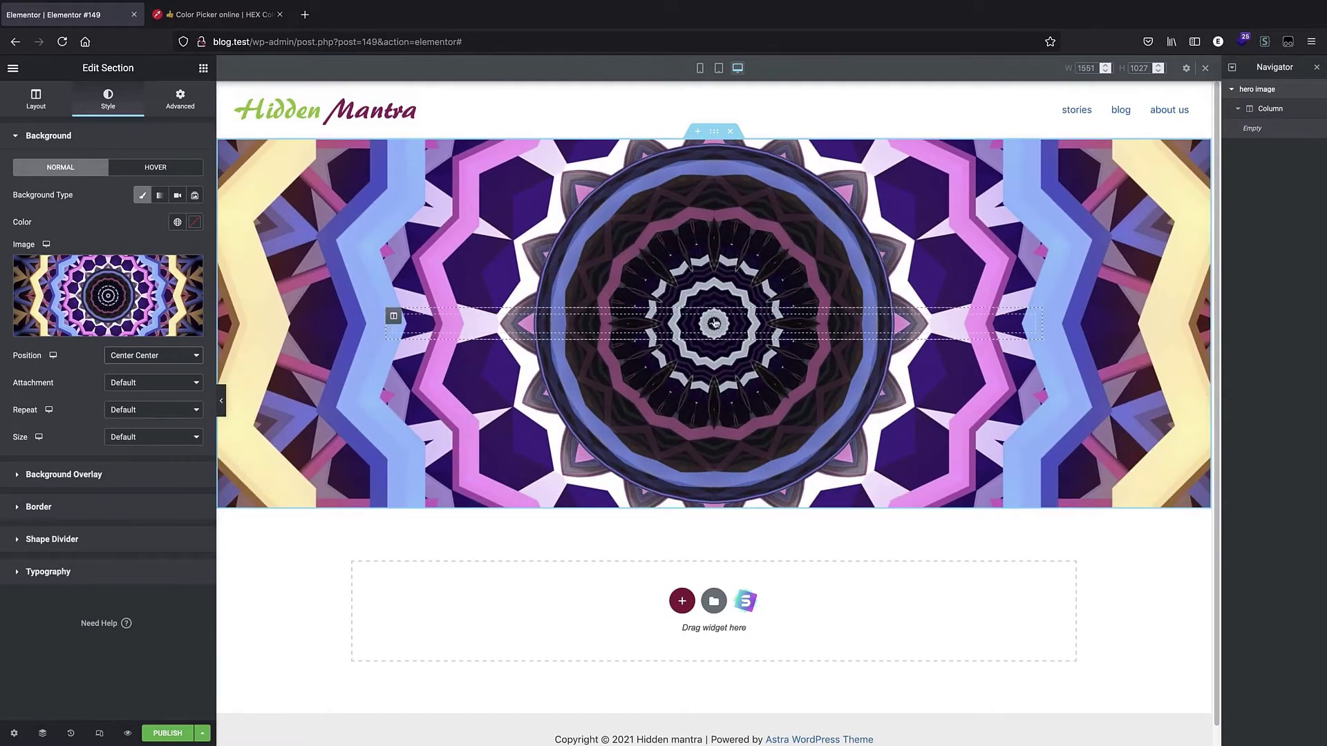
# Set the section's background image size to Cover.
pyautogui.click(701, 69)
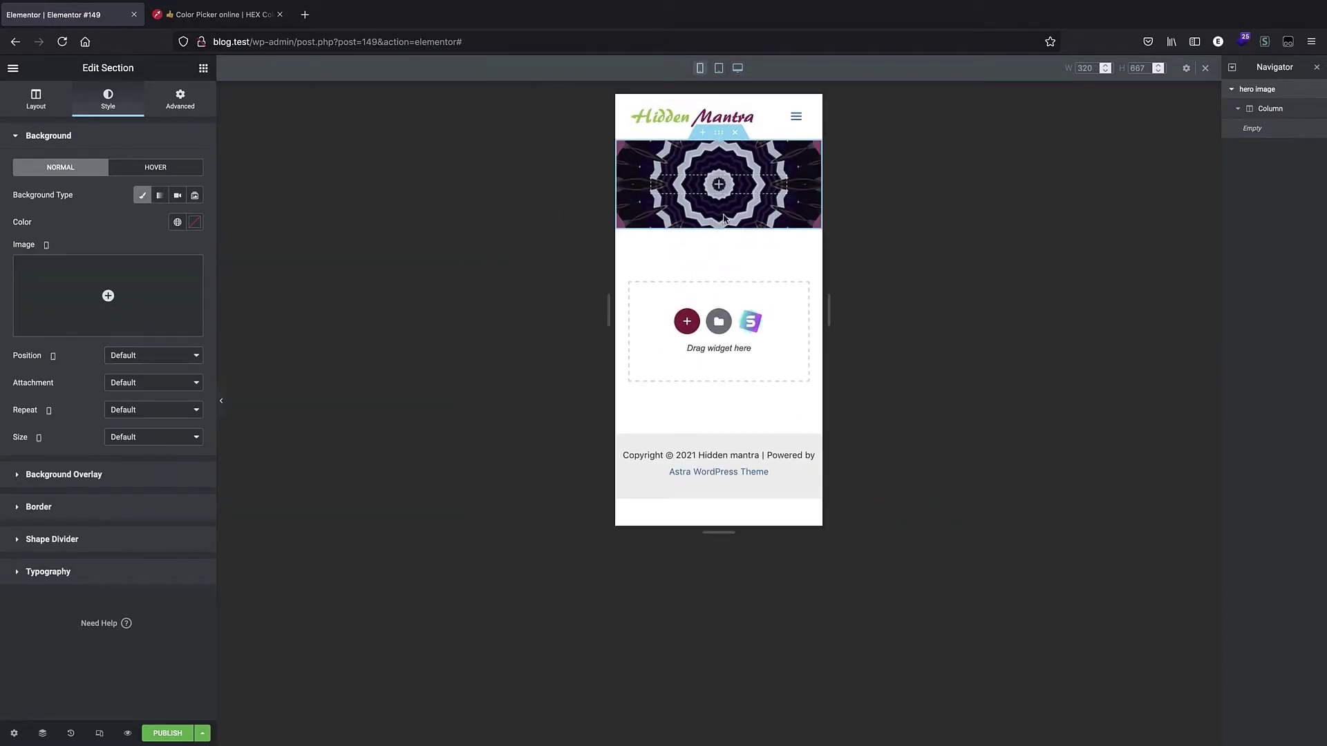
pyautogui.click(738, 67)
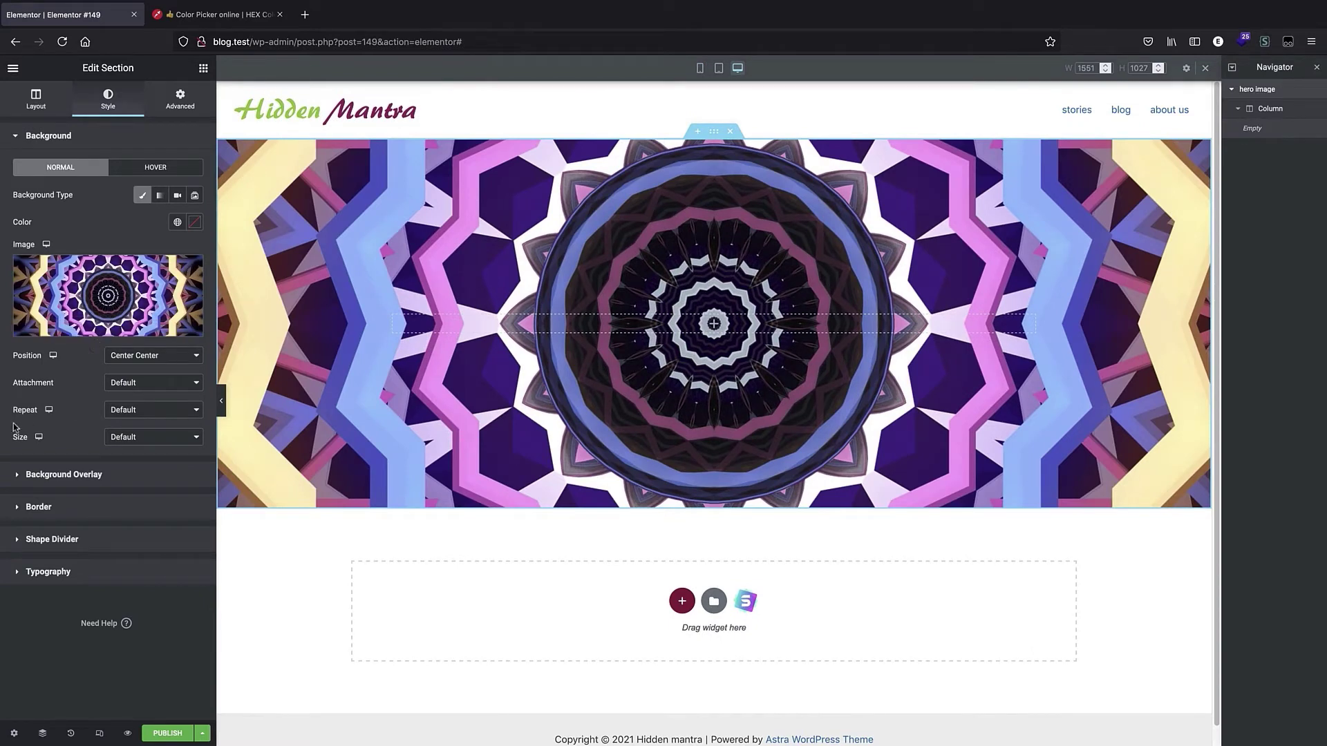
pyautogui.click(130, 437)
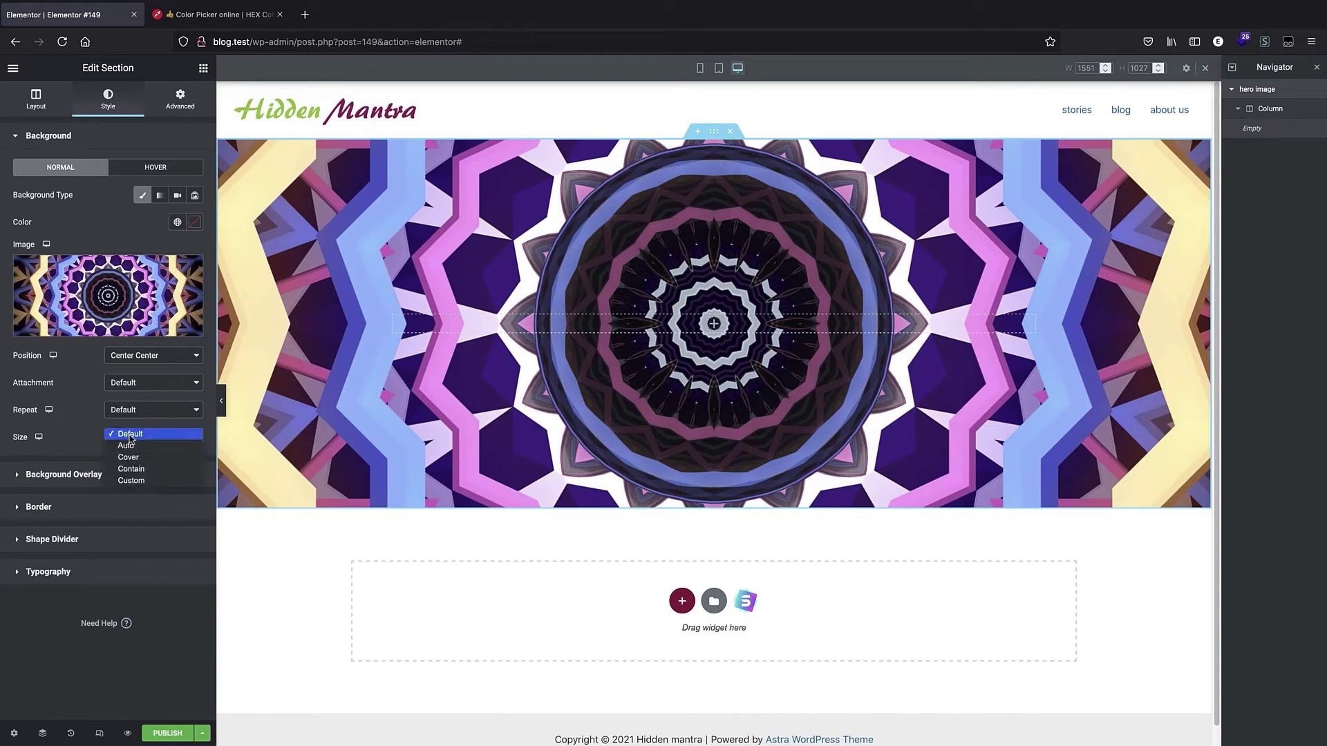
pyautogui.click(148, 457)
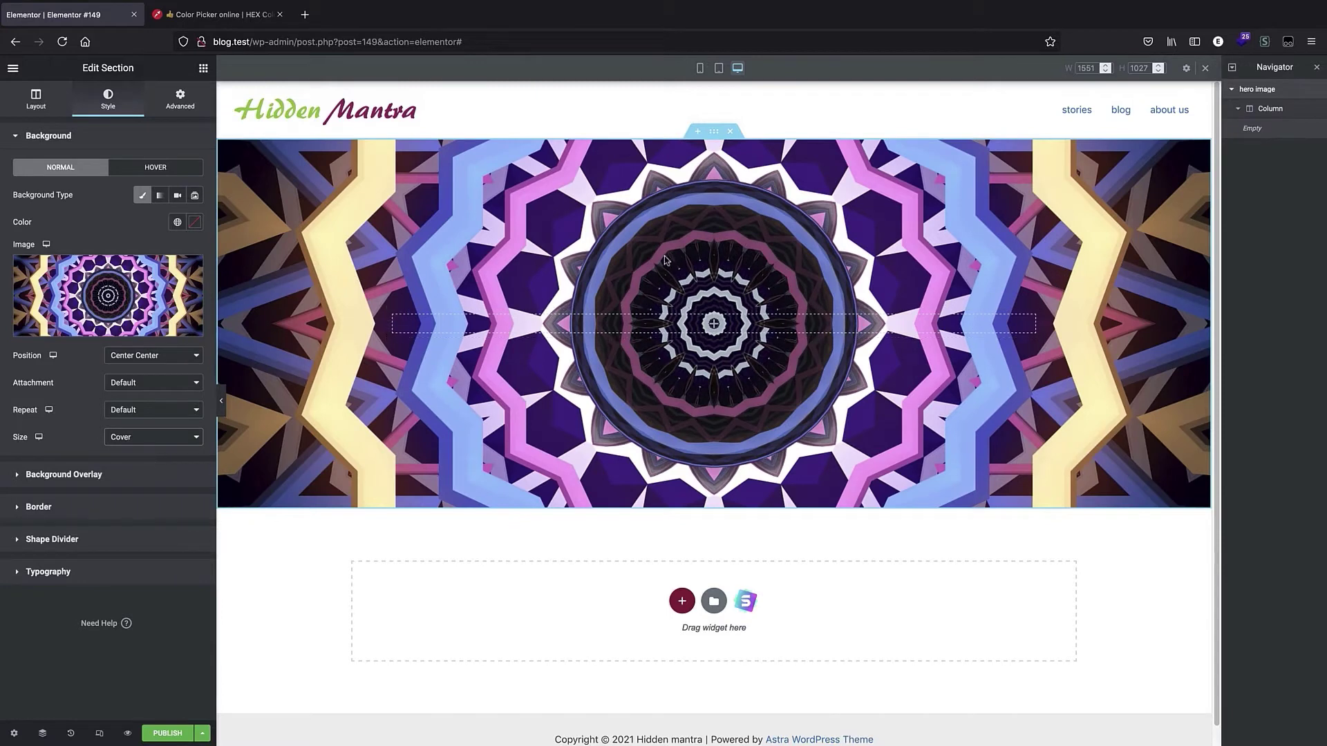
# Compare the hero section's background and padding across mobile, tablet and desktop views.
pyautogui.click(718, 67)
pyautogui.click(700, 68)
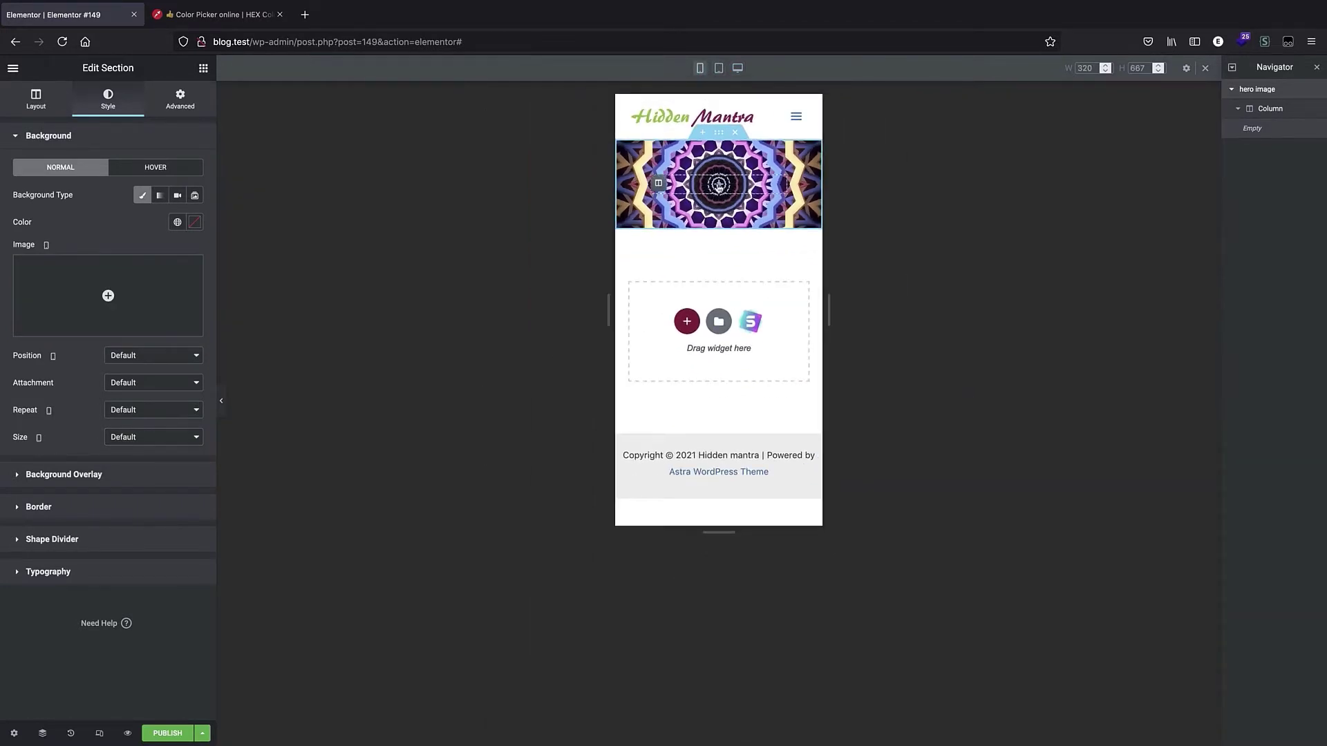
pyautogui.click(737, 69)
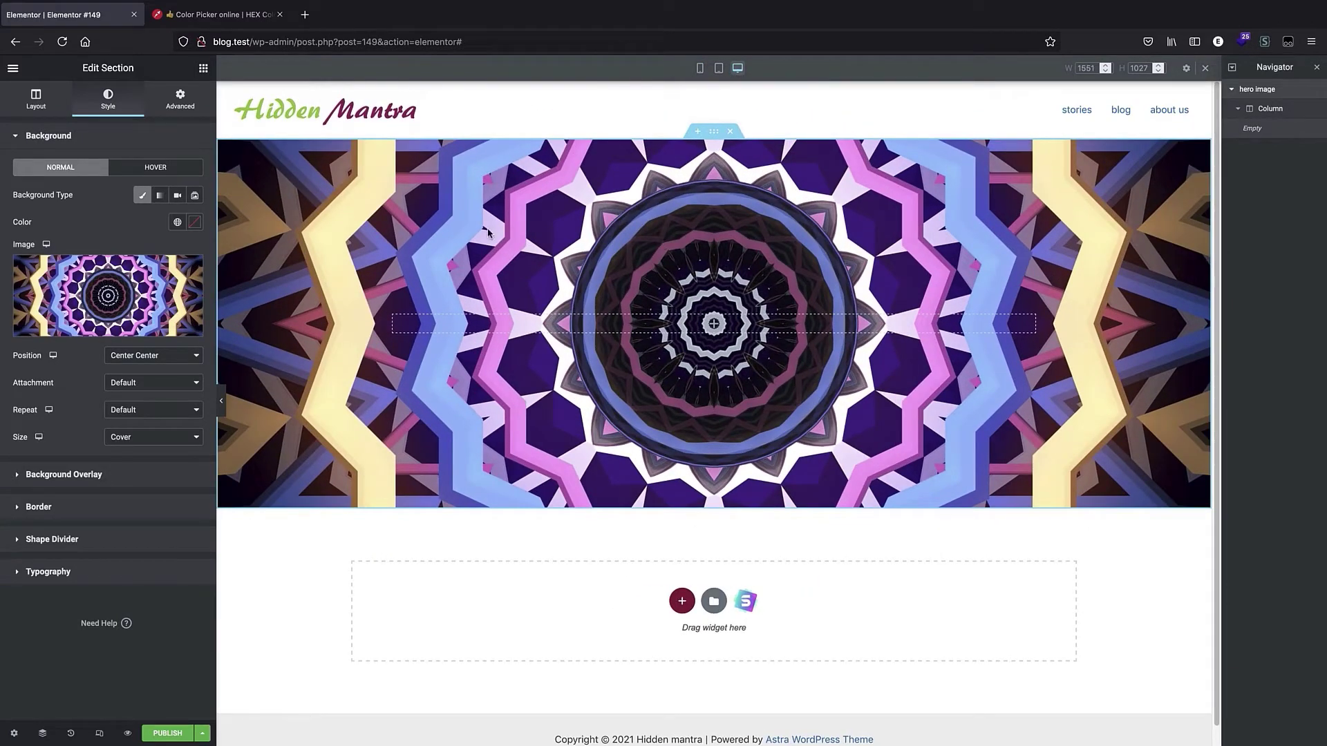
pyautogui.click(699, 68)
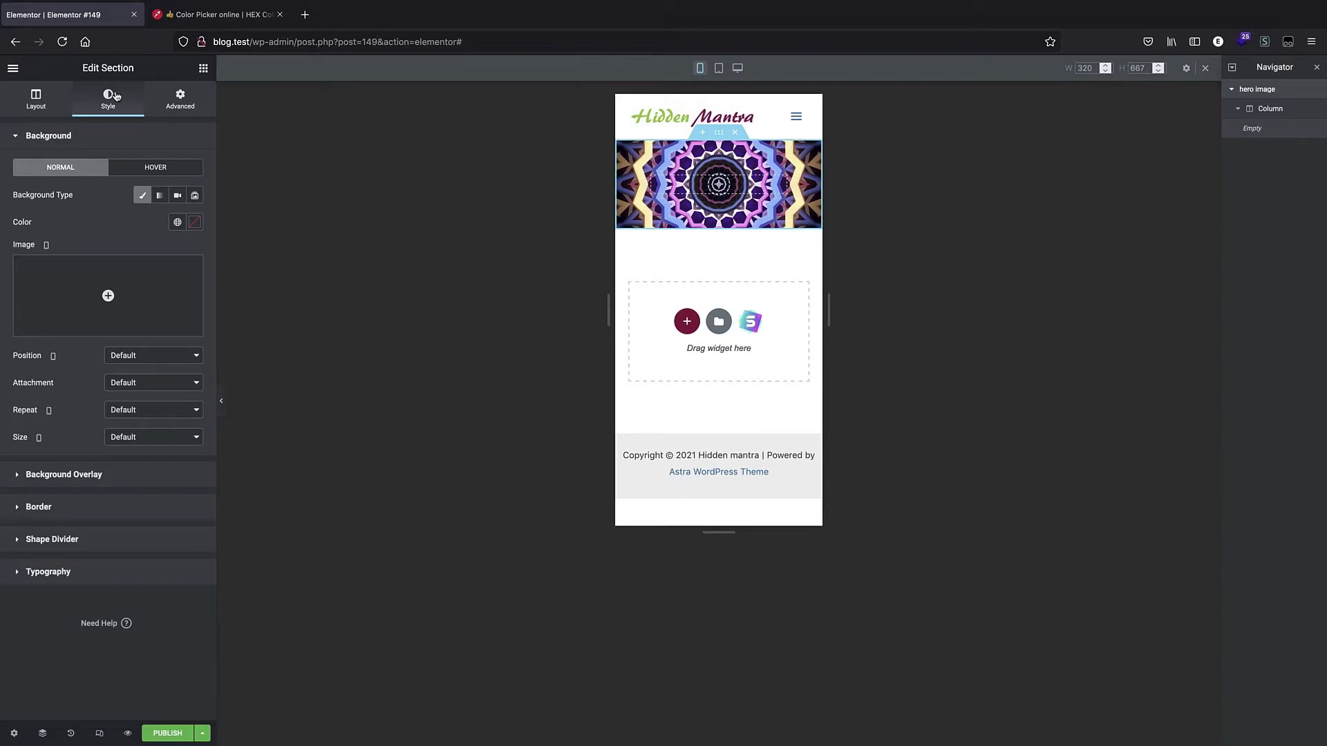
pyautogui.click(167, 102)
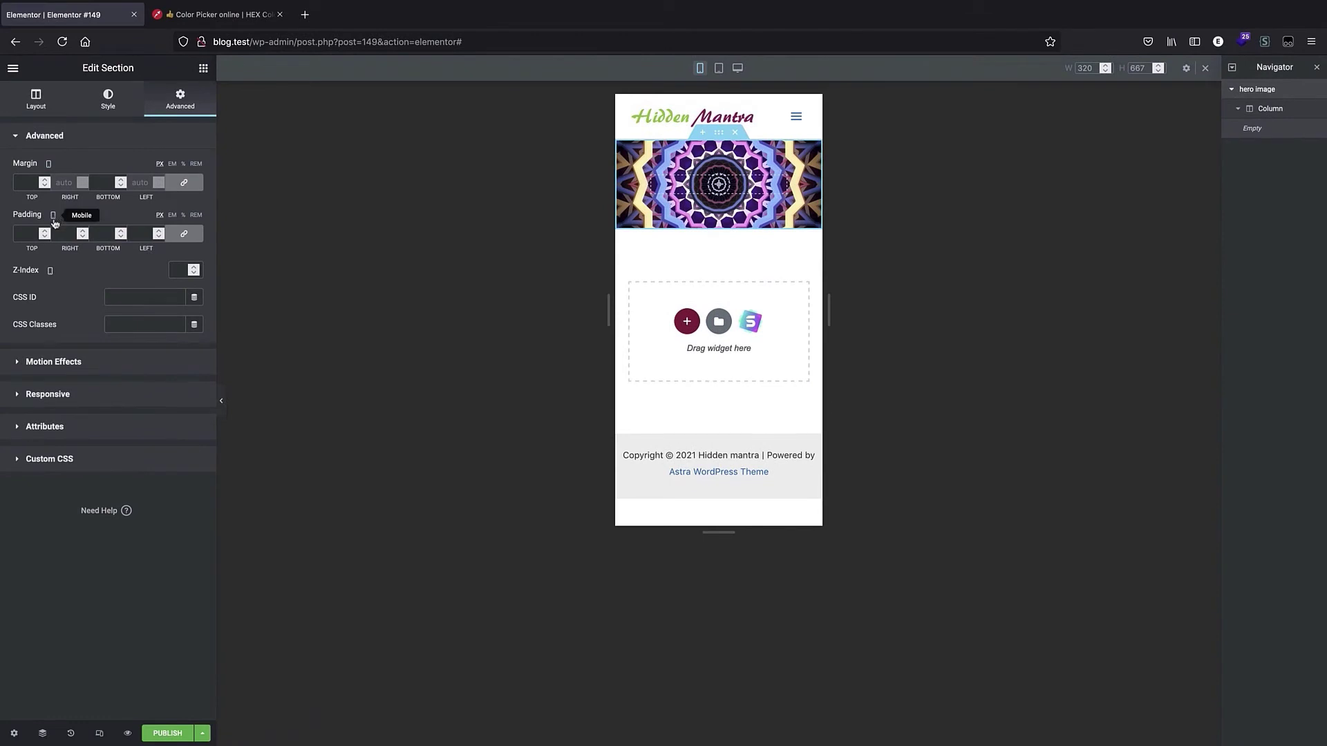
pyautogui.click(719, 69)
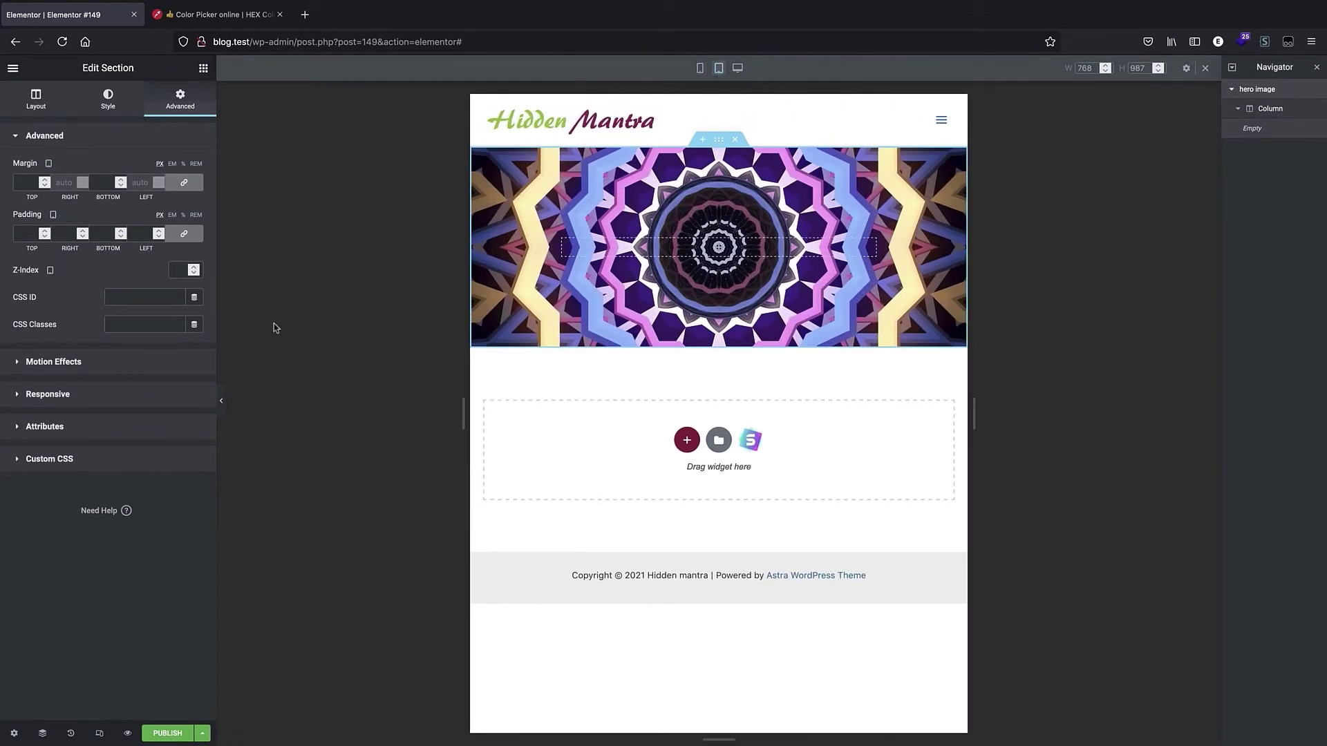
pyautogui.click(738, 69)
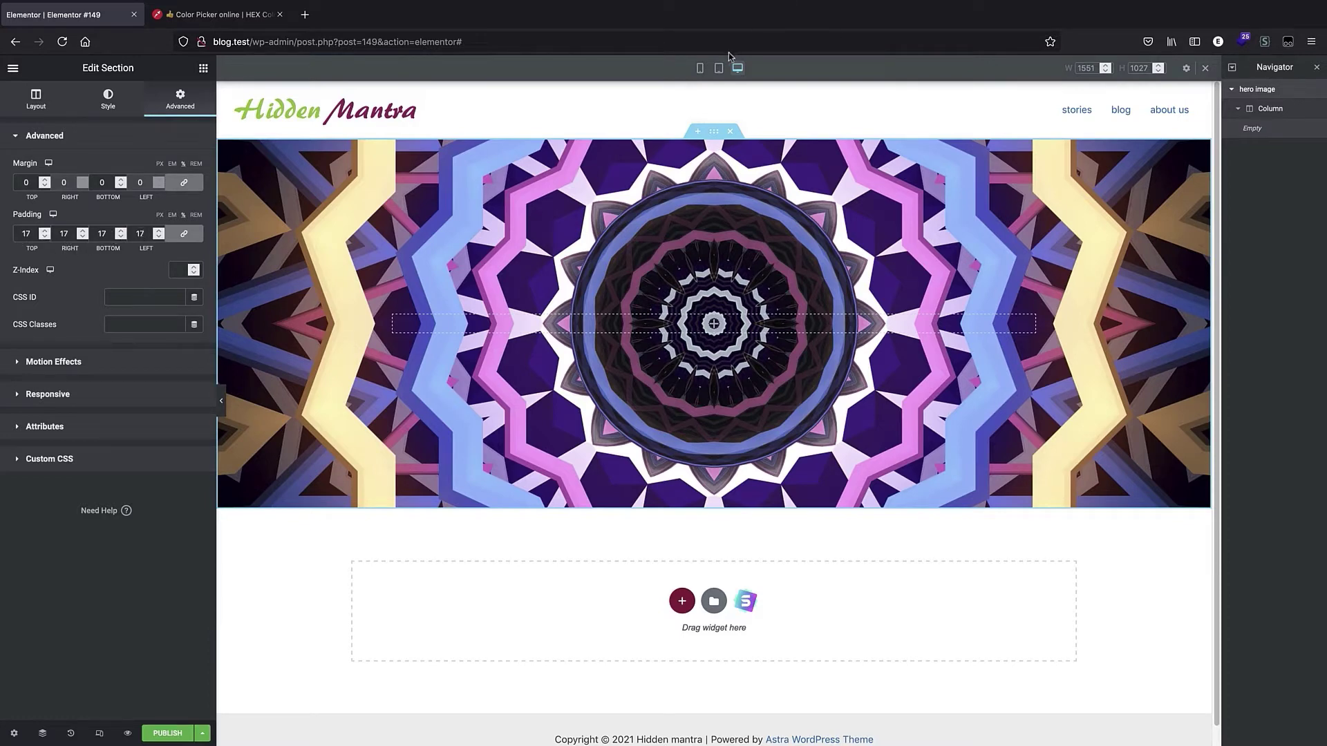
pyautogui.click(700, 67)
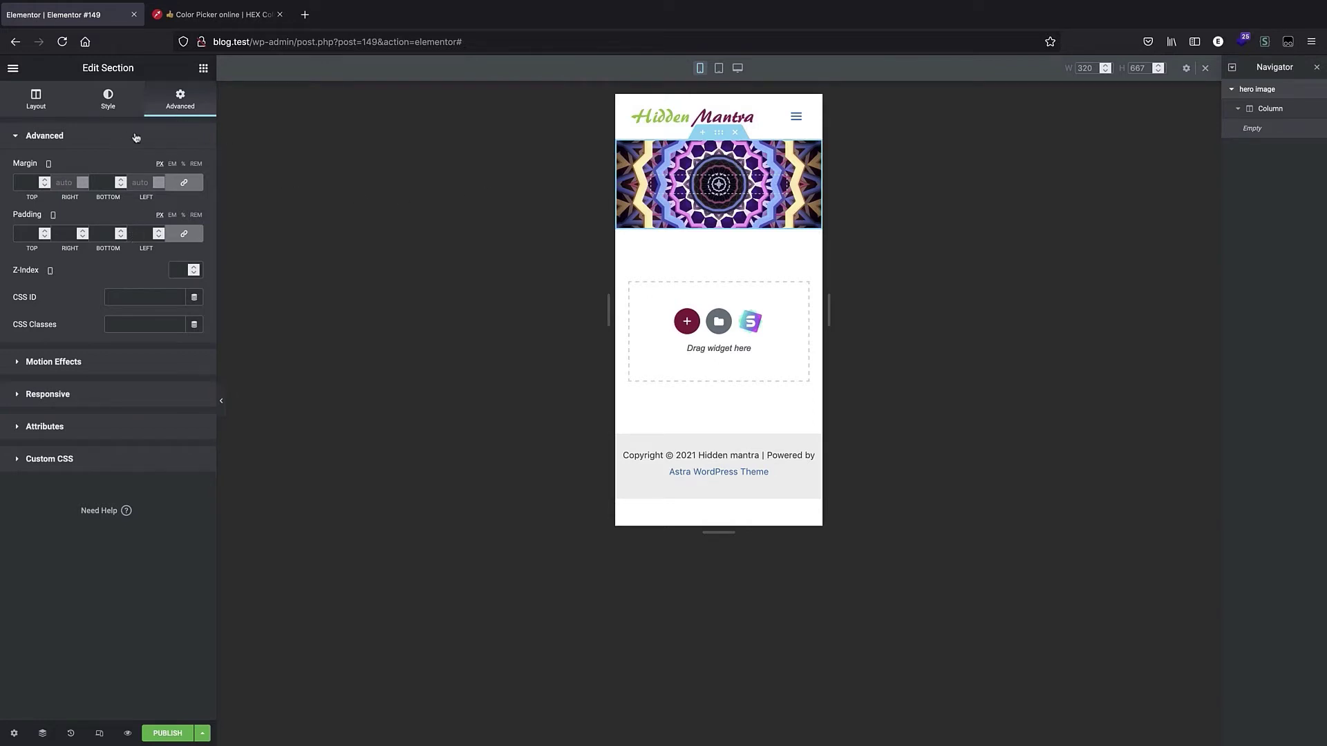
pyautogui.click(740, 69)
pyautogui.click(720, 69)
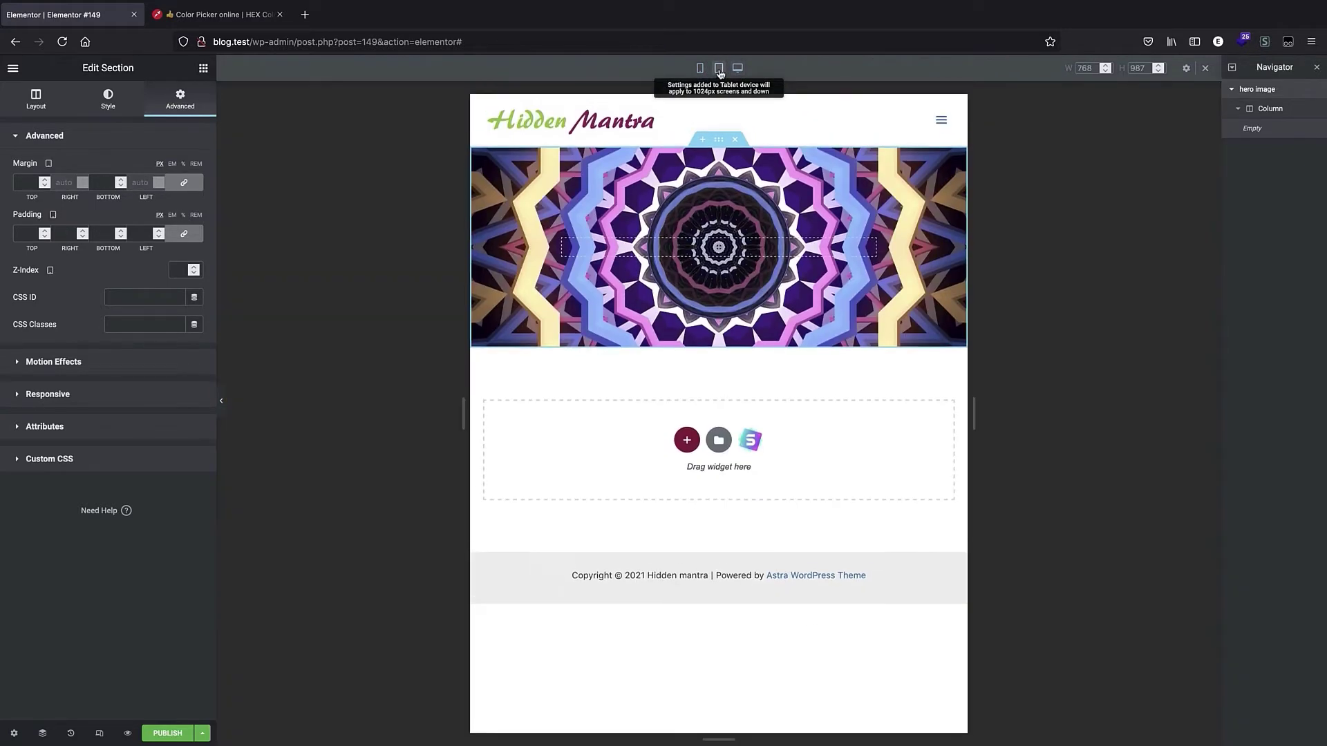
pyautogui.click(700, 68)
pyautogui.click(740, 68)
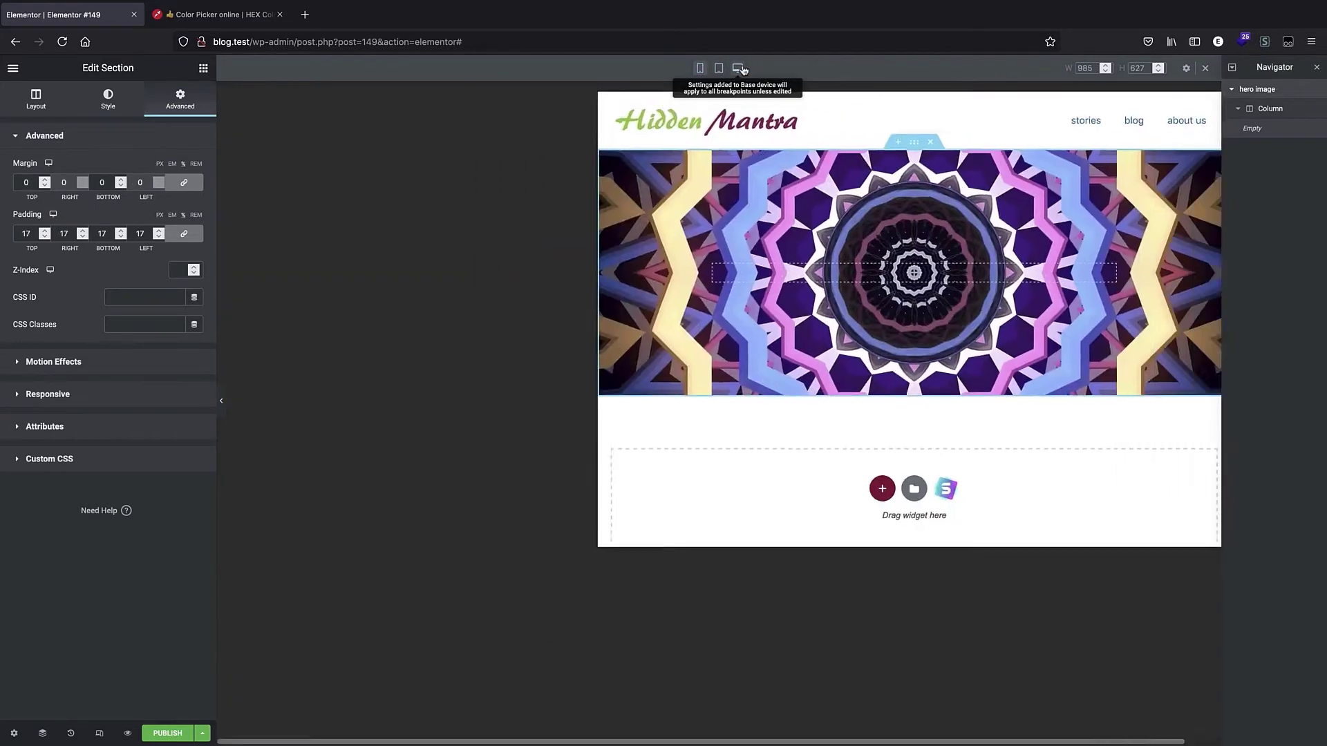
pyautogui.click(700, 68)
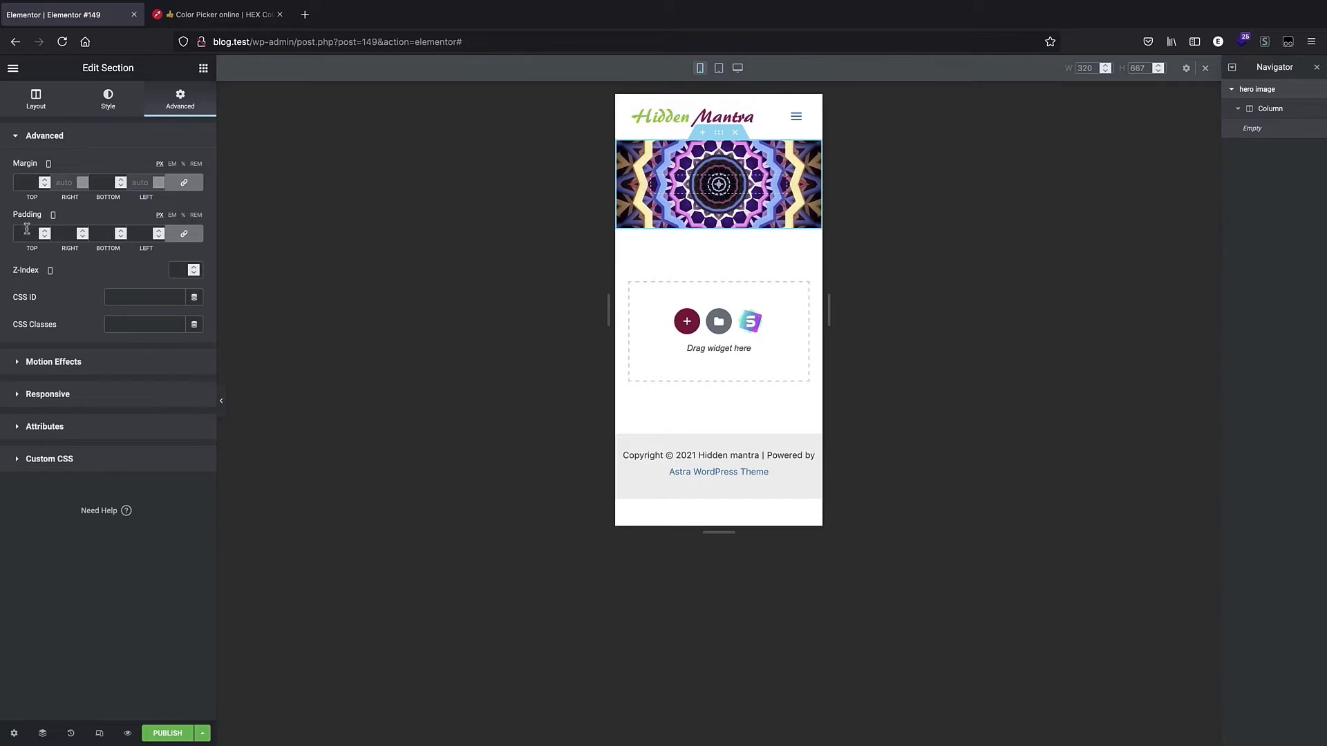
pyautogui.click(737, 68)
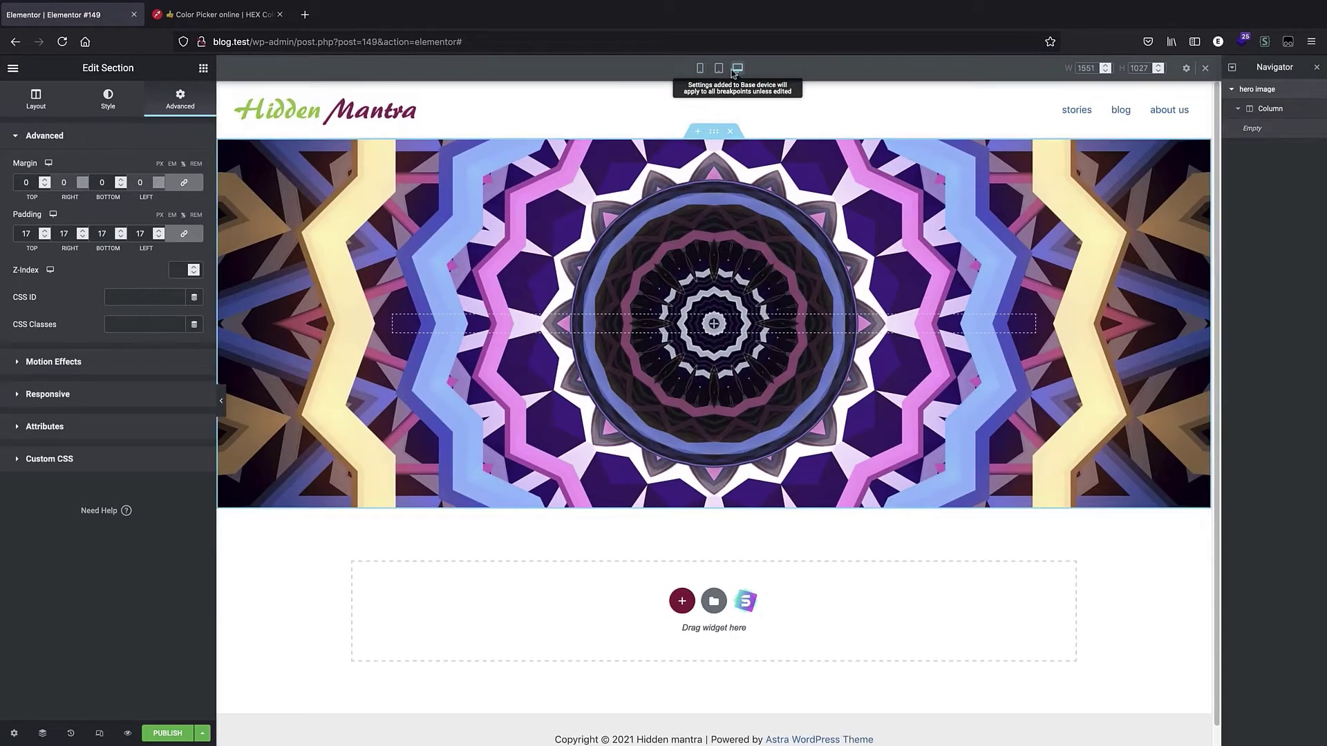
pyautogui.click(700, 68)
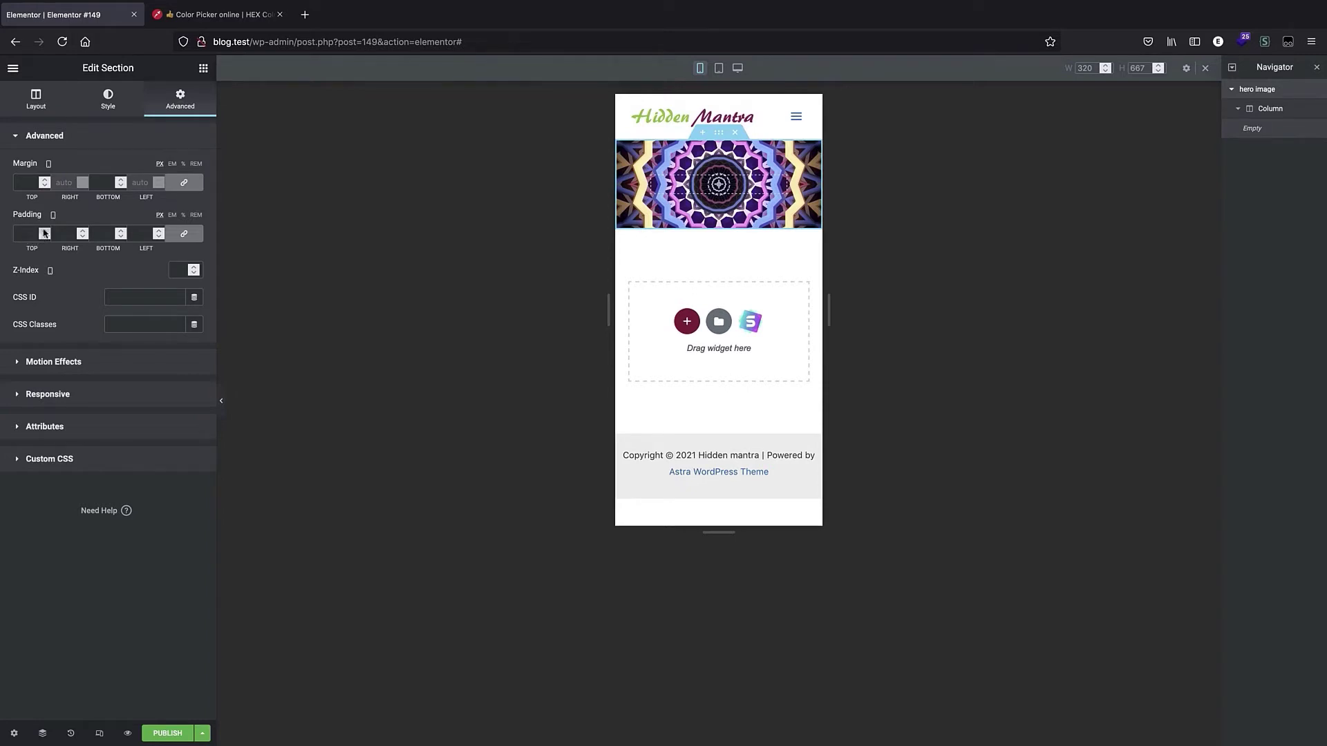
# For mobile view, set the hero section's padding to 20 % on all sides.
pyautogui.click(44, 232)
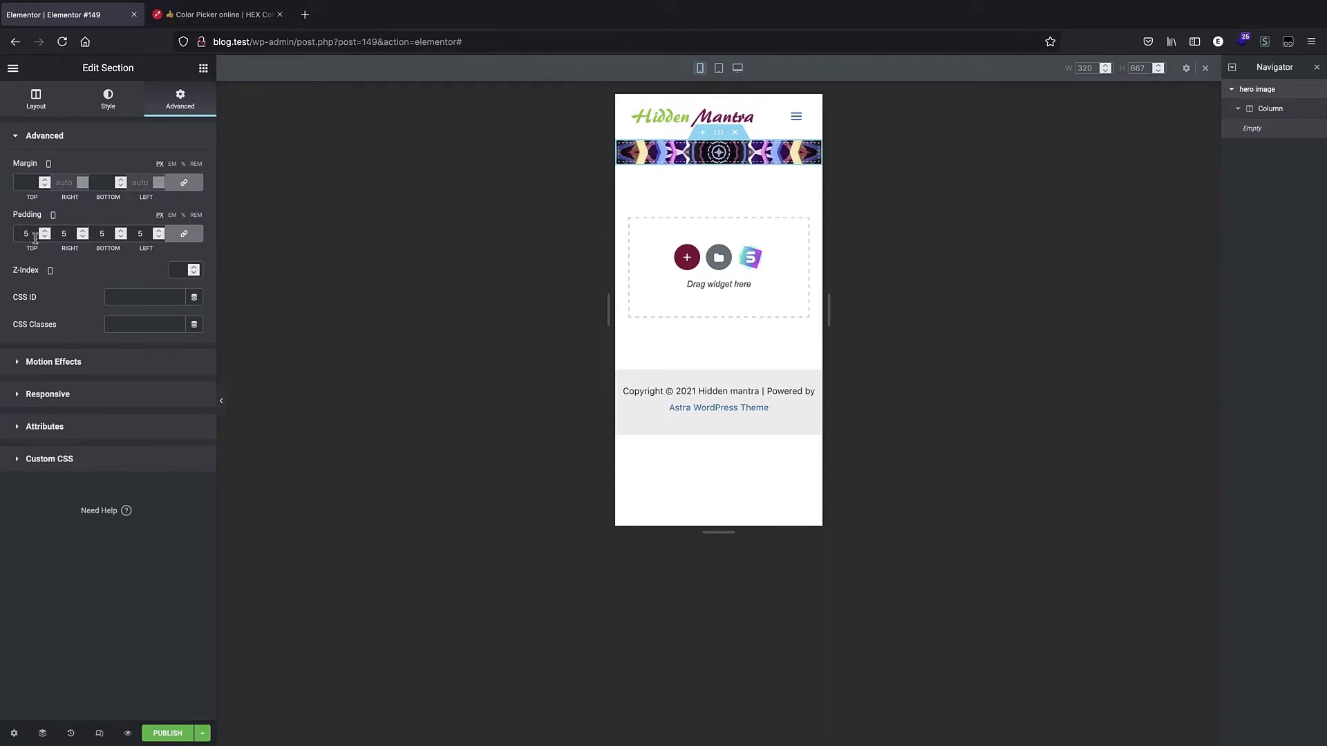
pyautogui.moveTo(44, 231); pyautogui.dragTo(45, 233)
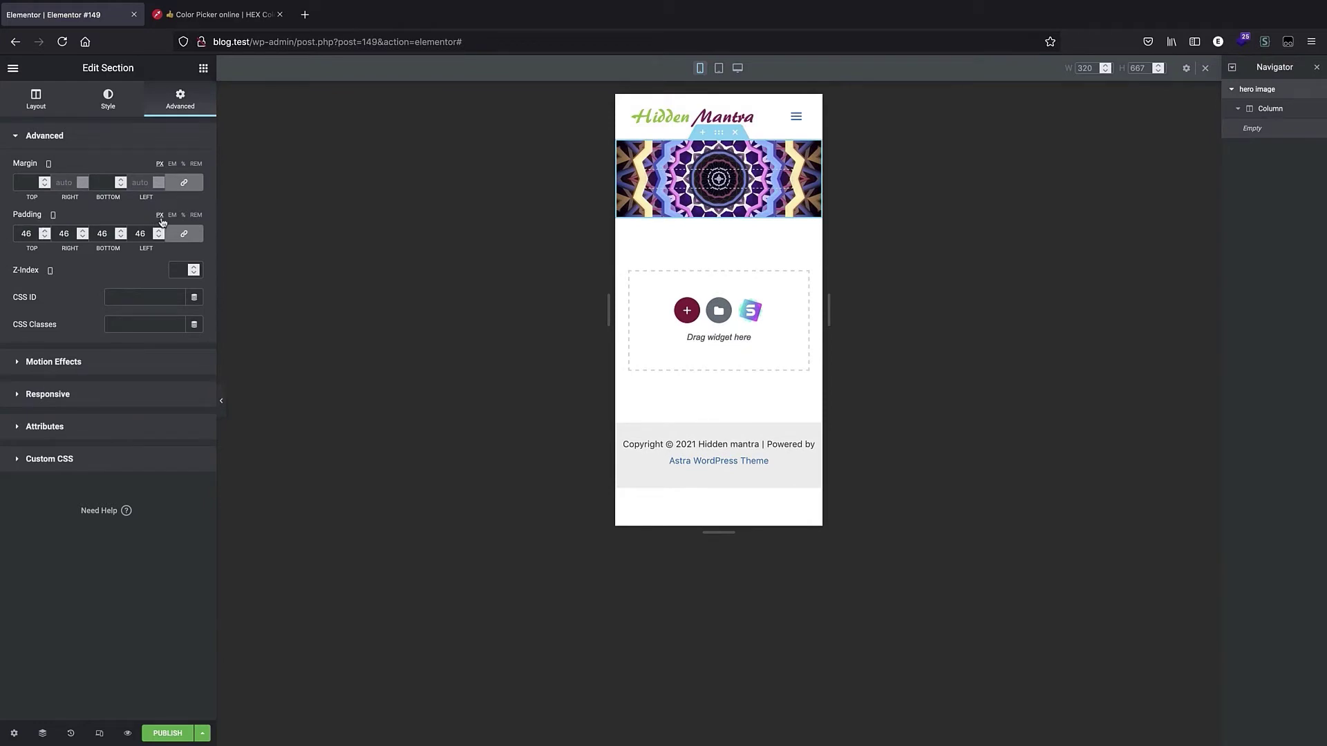
pyautogui.click(183, 215)
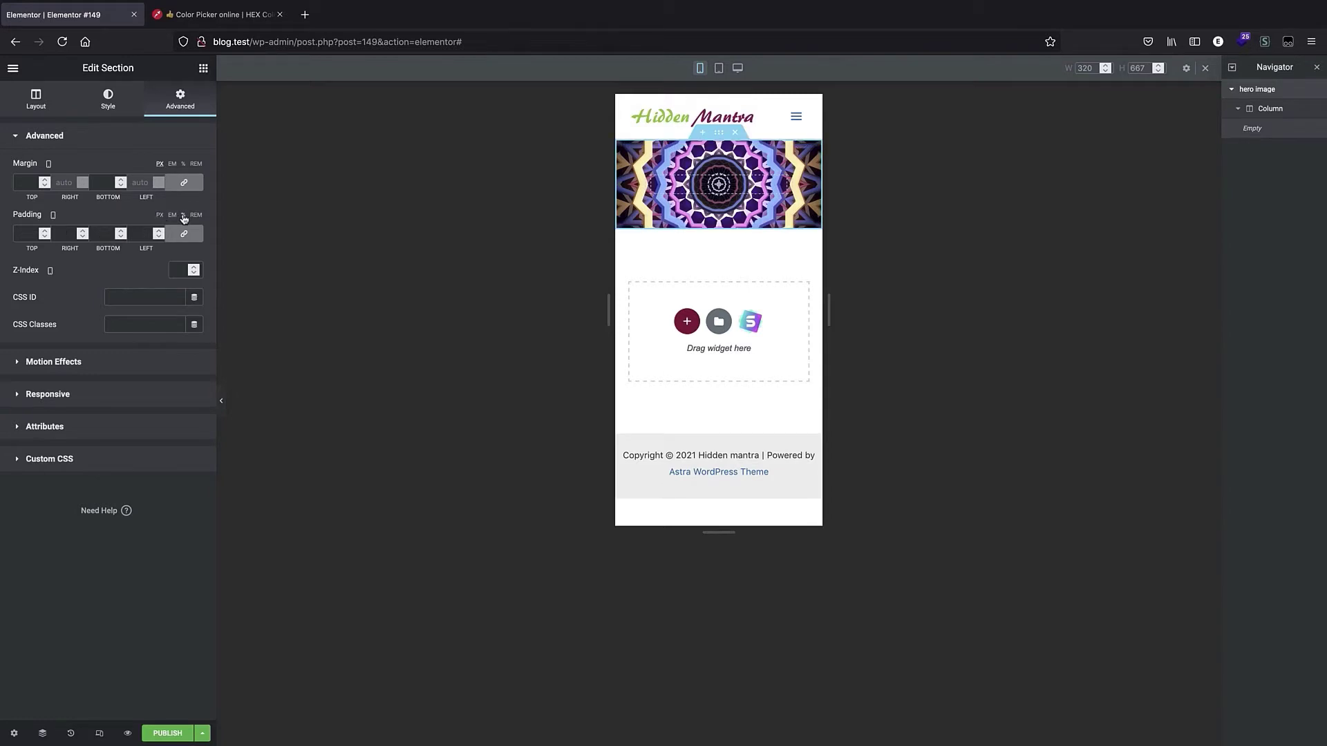
pyautogui.moveTo(45, 233); pyautogui.dragTo(45, 237)
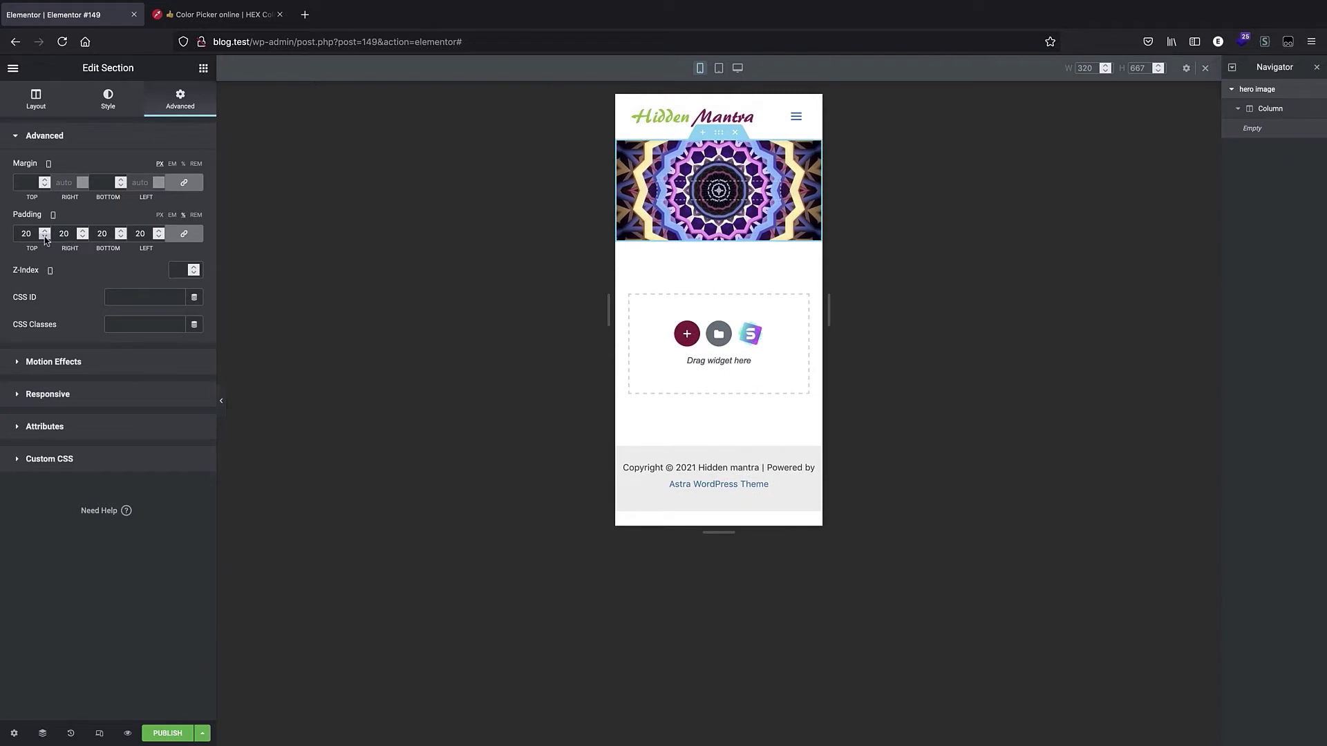
# For mobile view, raise the hero section's padding to 22 % on all sides.
pyautogui.click(44, 231)
pyautogui.click(44, 231)
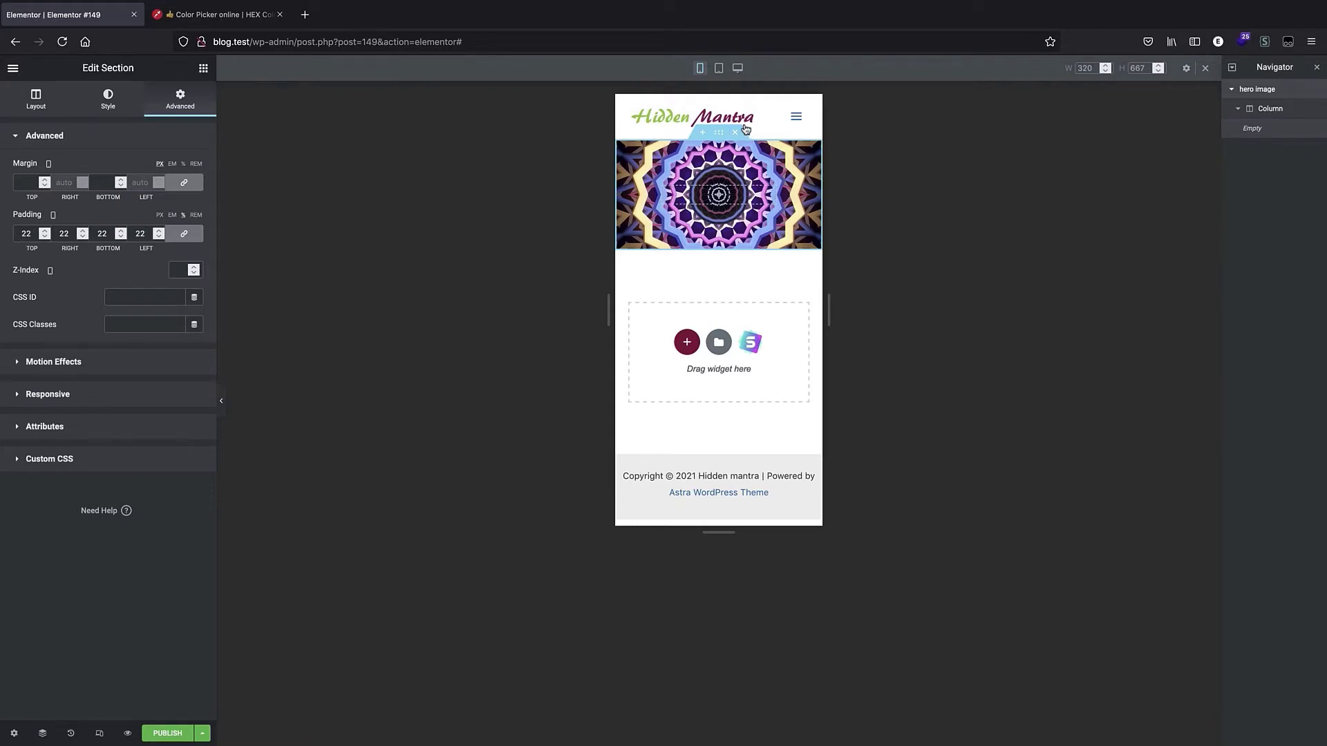
# Switch to tablet view and set the hero section's padding to 20 % on all sides.
pyautogui.click(737, 68)
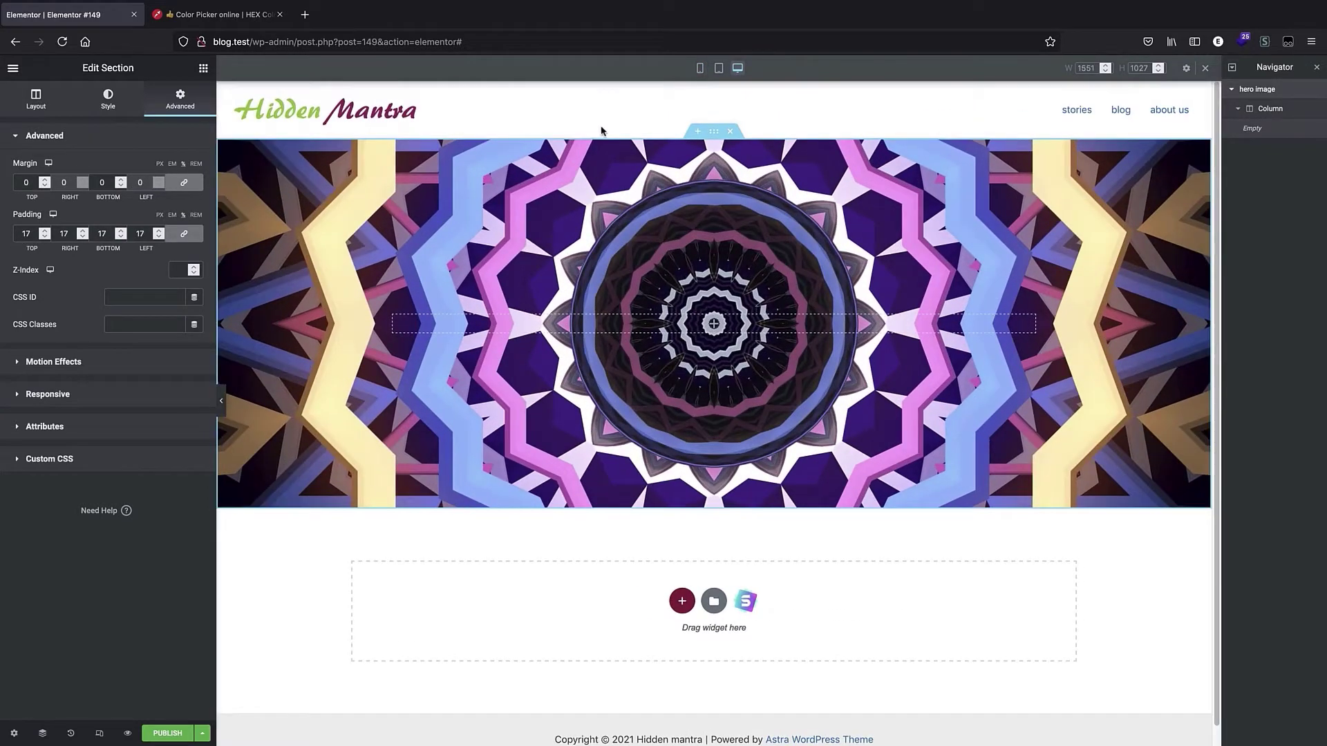
pyautogui.click(718, 68)
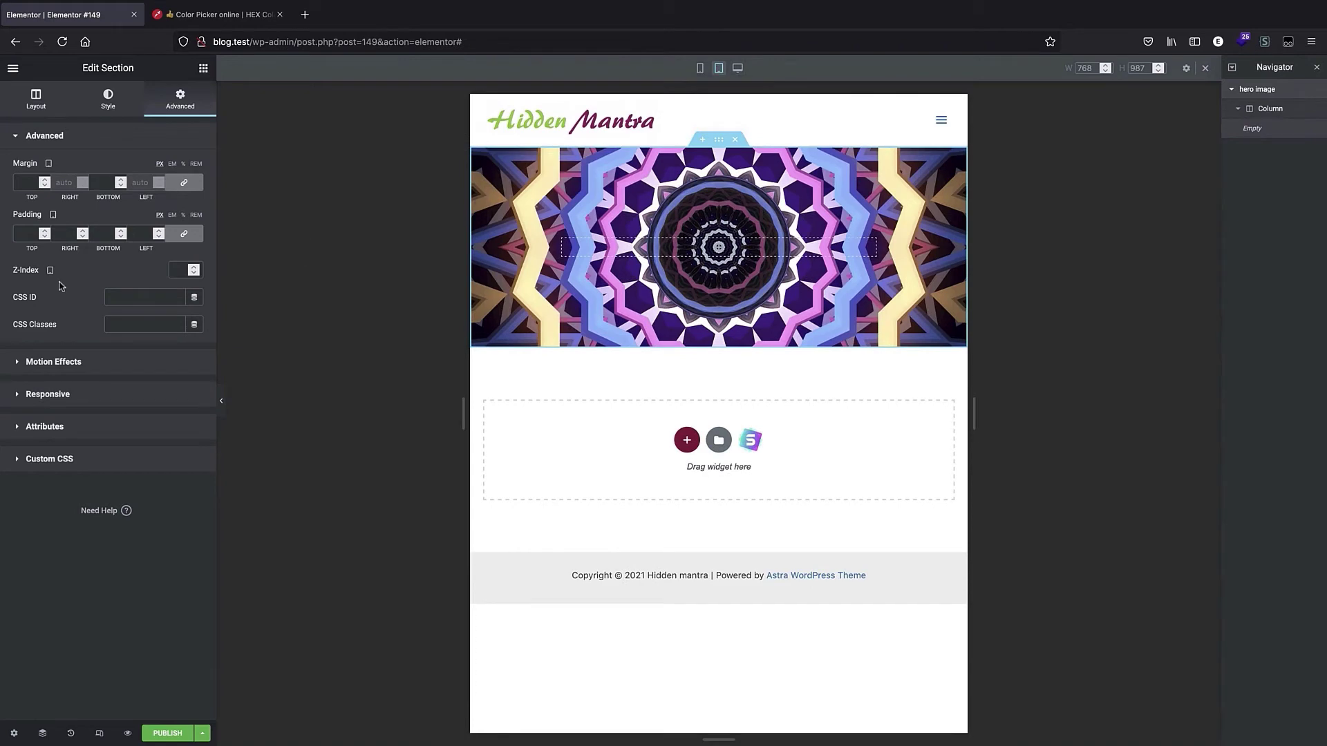
pyautogui.click(45, 231)
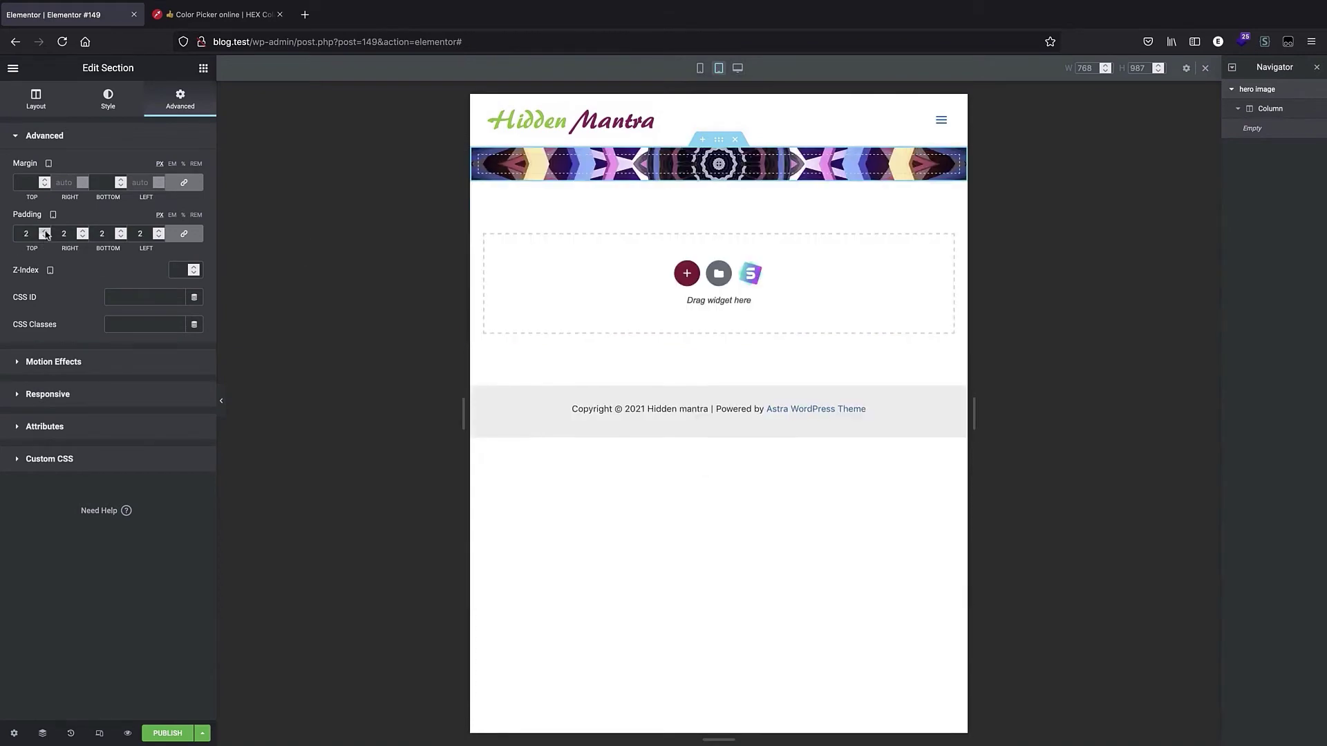
pyautogui.moveTo(44, 234); pyautogui.dragTo(45, 234)
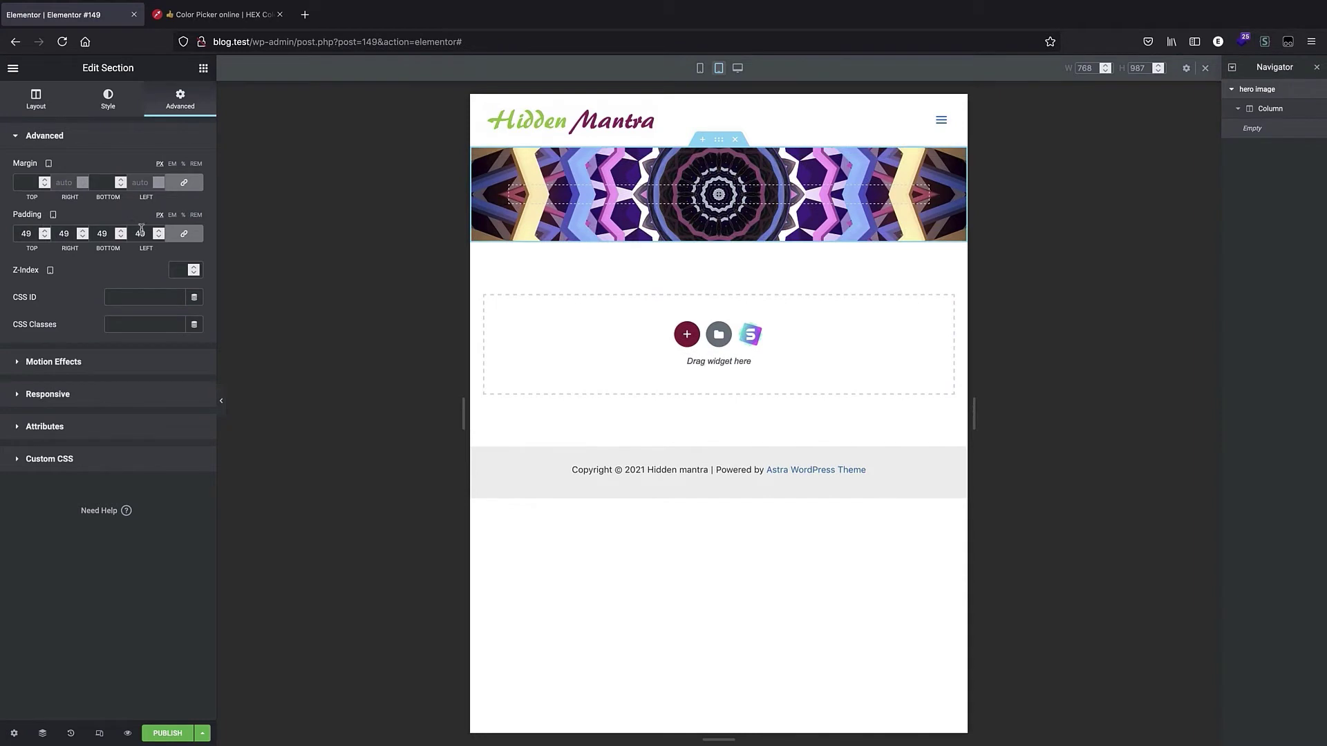
pyautogui.click(182, 217)
pyautogui.moveTo(42, 231); pyautogui.dragTo(42, 233)
pyautogui.click(42, 236)
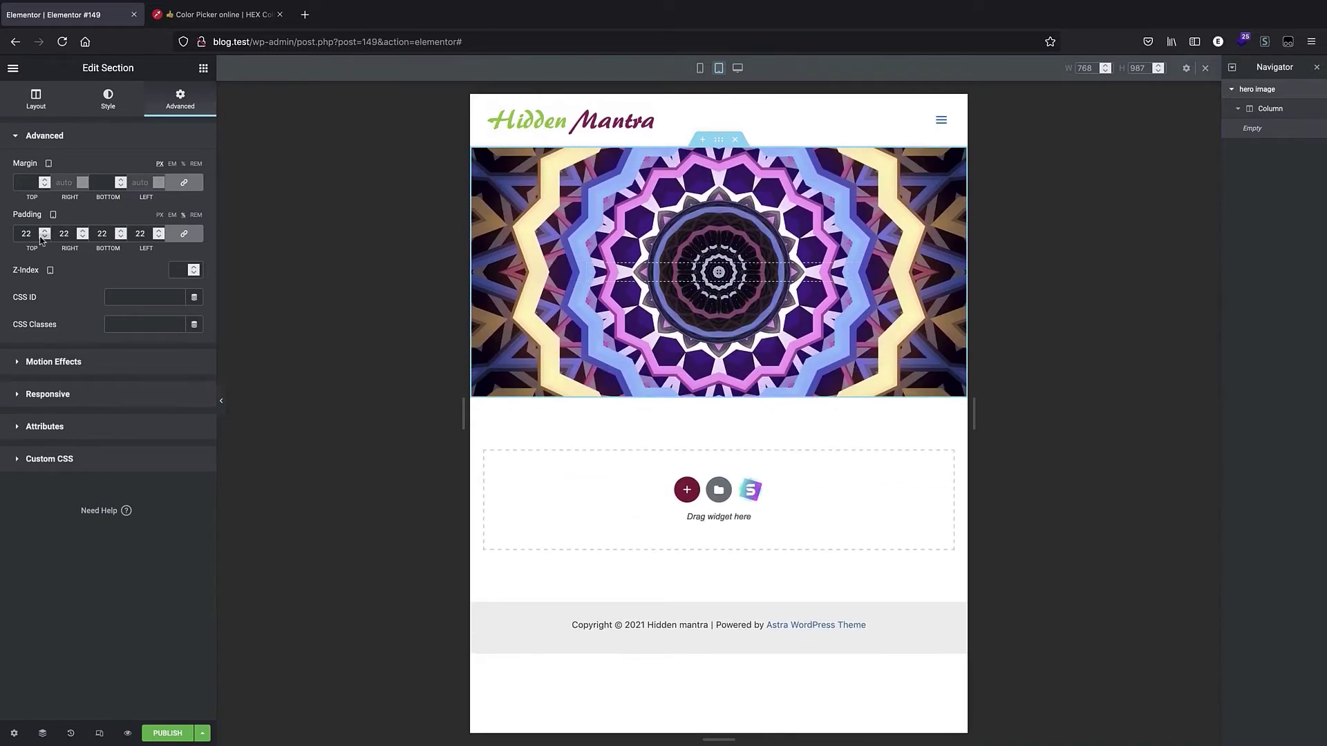
pyautogui.click(42, 237)
pyautogui.click(41, 236)
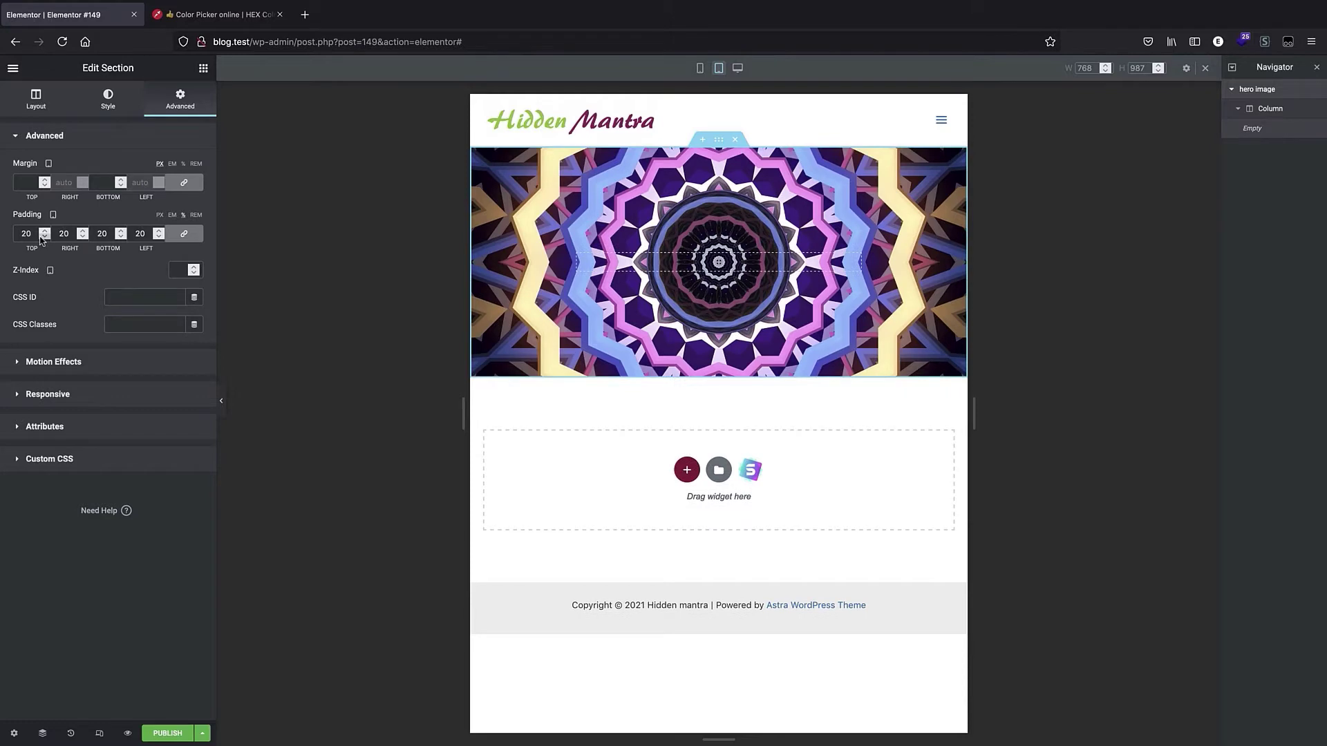
# Compare the hero section across desktop, tablet and mobile views.
pyautogui.click(734, 70)
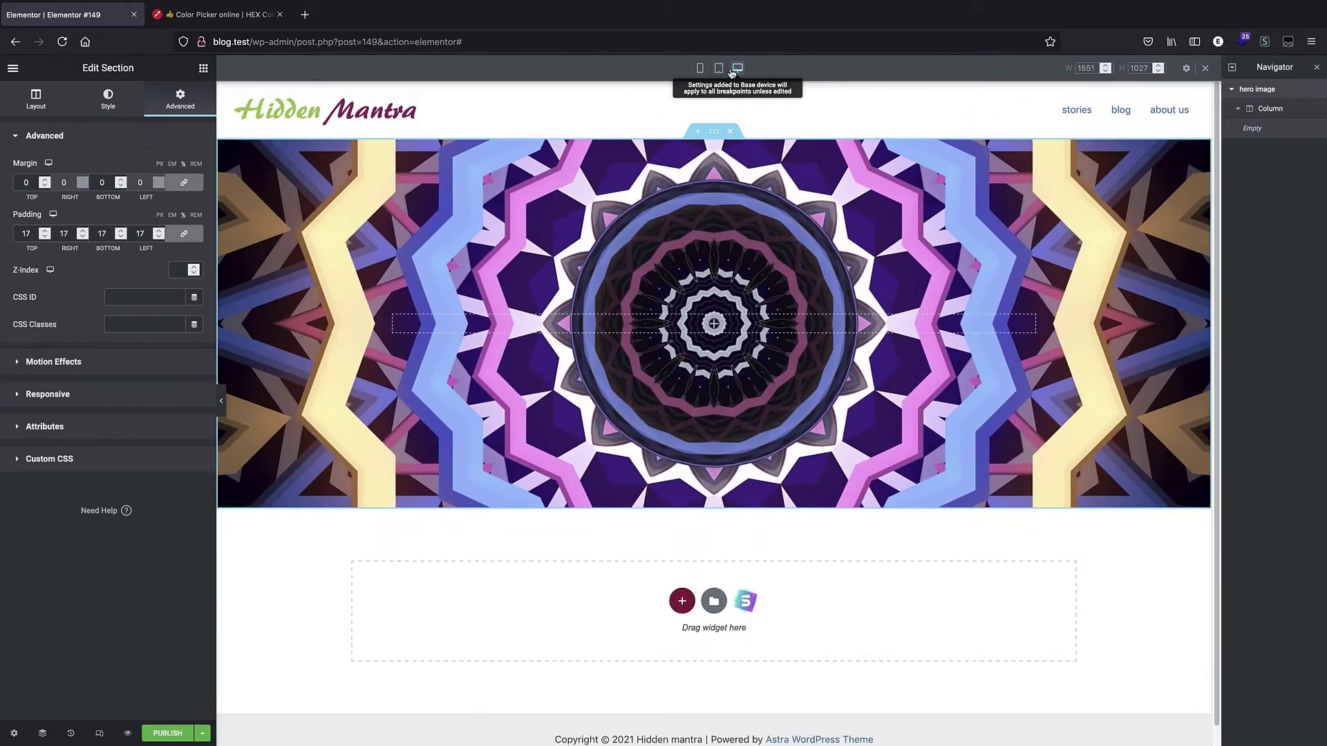
pyautogui.click(719, 68)
pyautogui.click(700, 68)
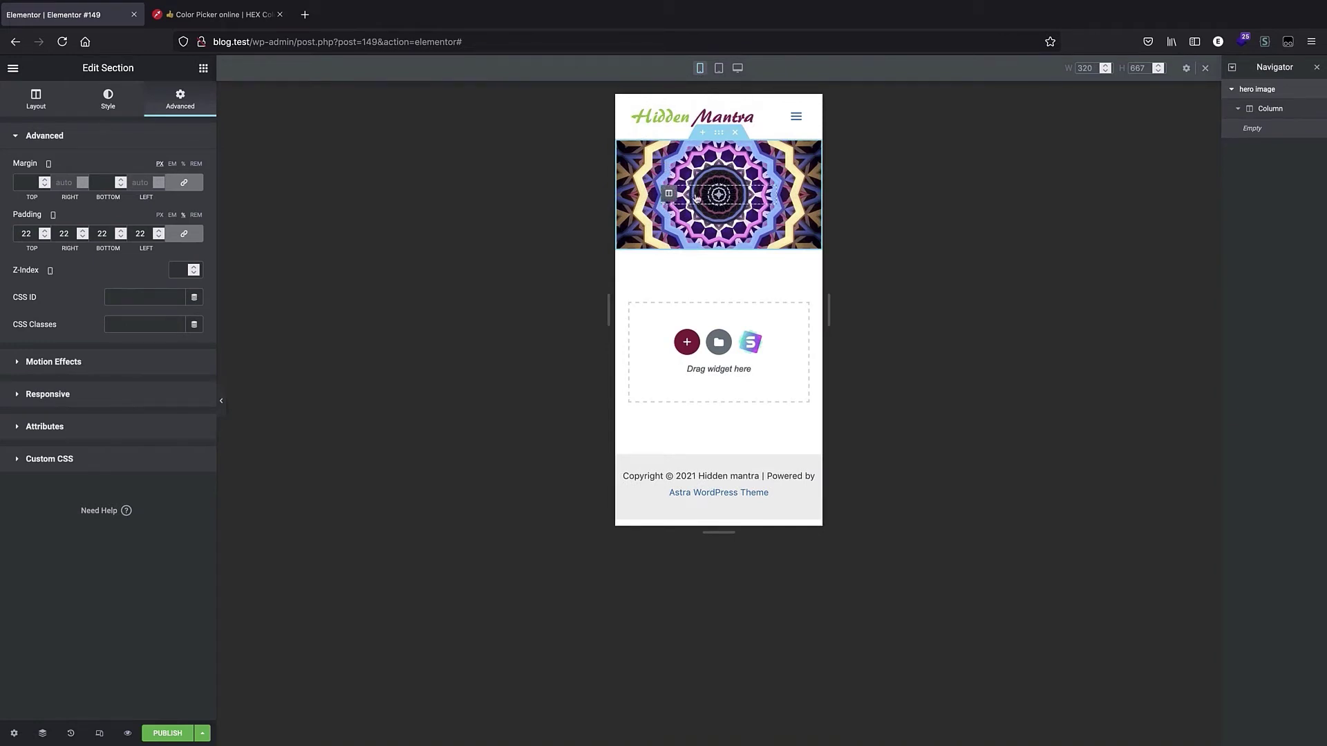
# Add a Heading widget into the hero section and set its title to "find your hidden mantra".
pyautogui.click(752, 198)
pyautogui.moveTo(199, 198); pyautogui.dragTo(716, 207)
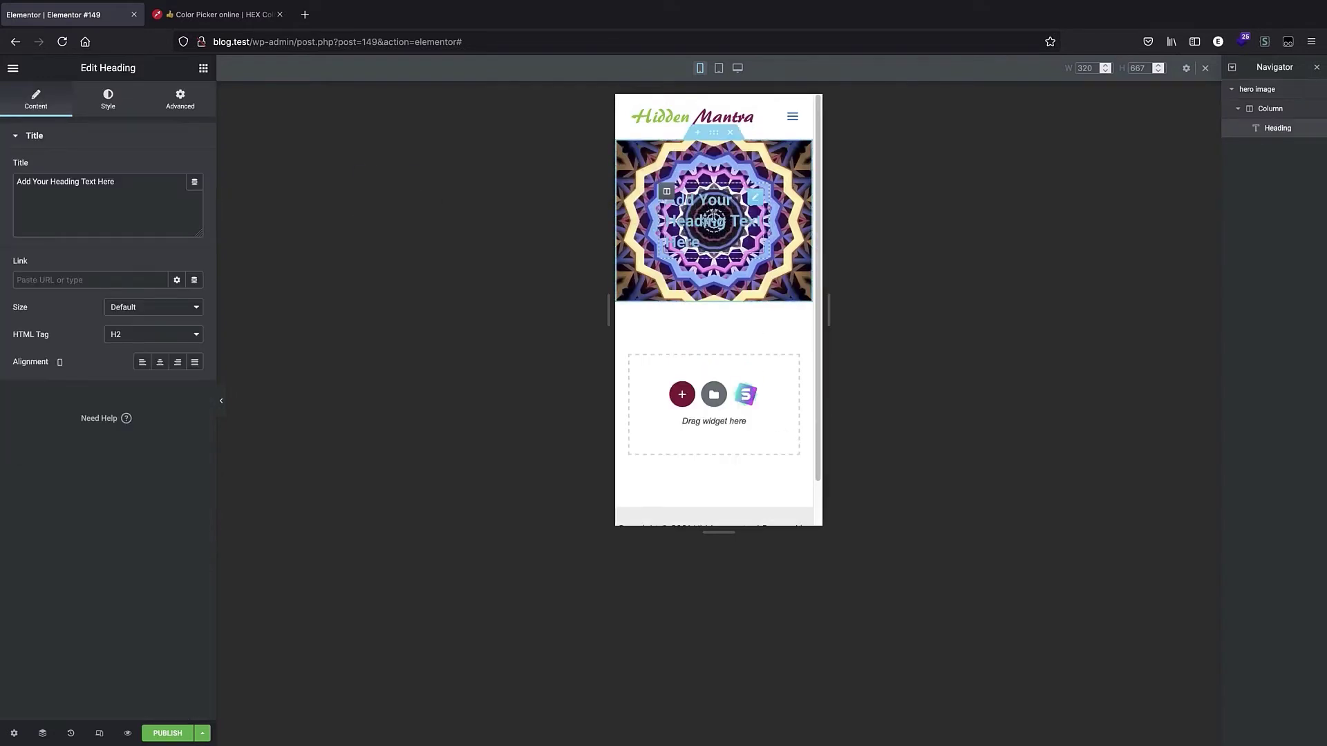
pyautogui.tripleClick(713, 218)
pyautogui.write('fin')
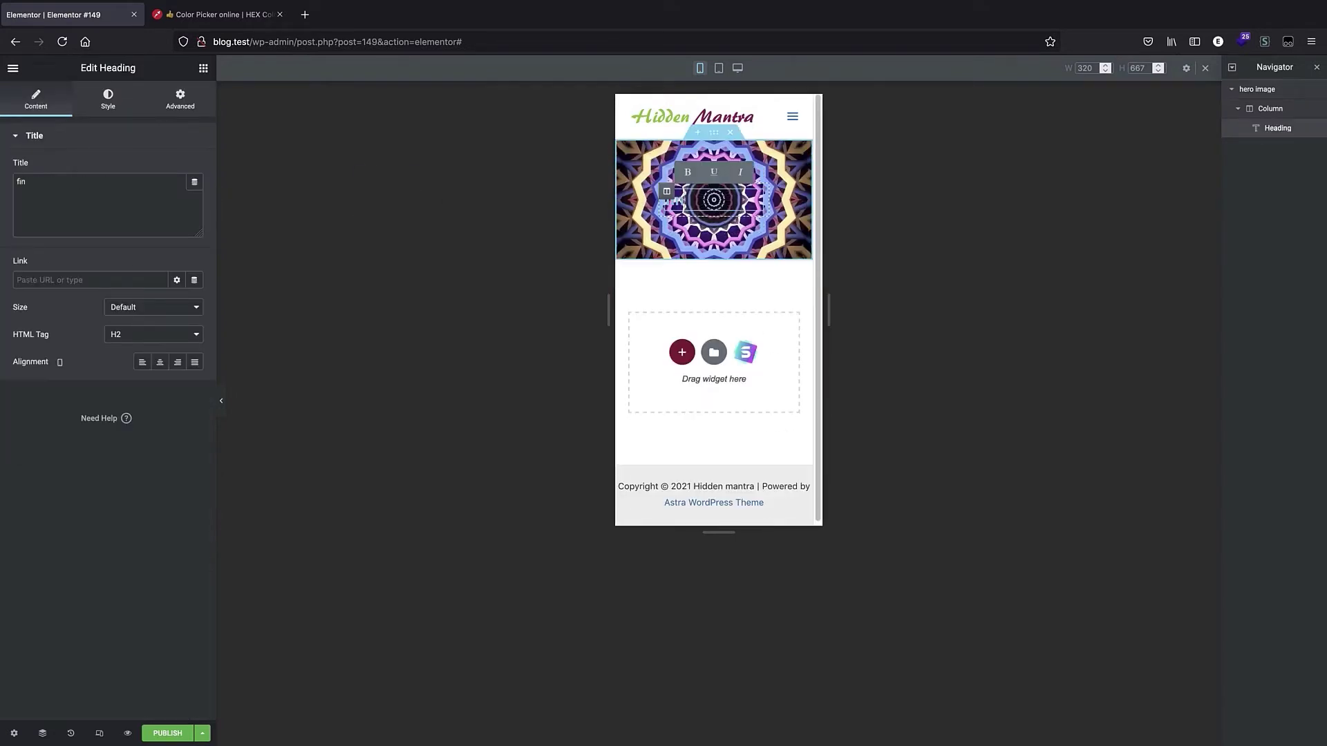
pyautogui.write('d you')
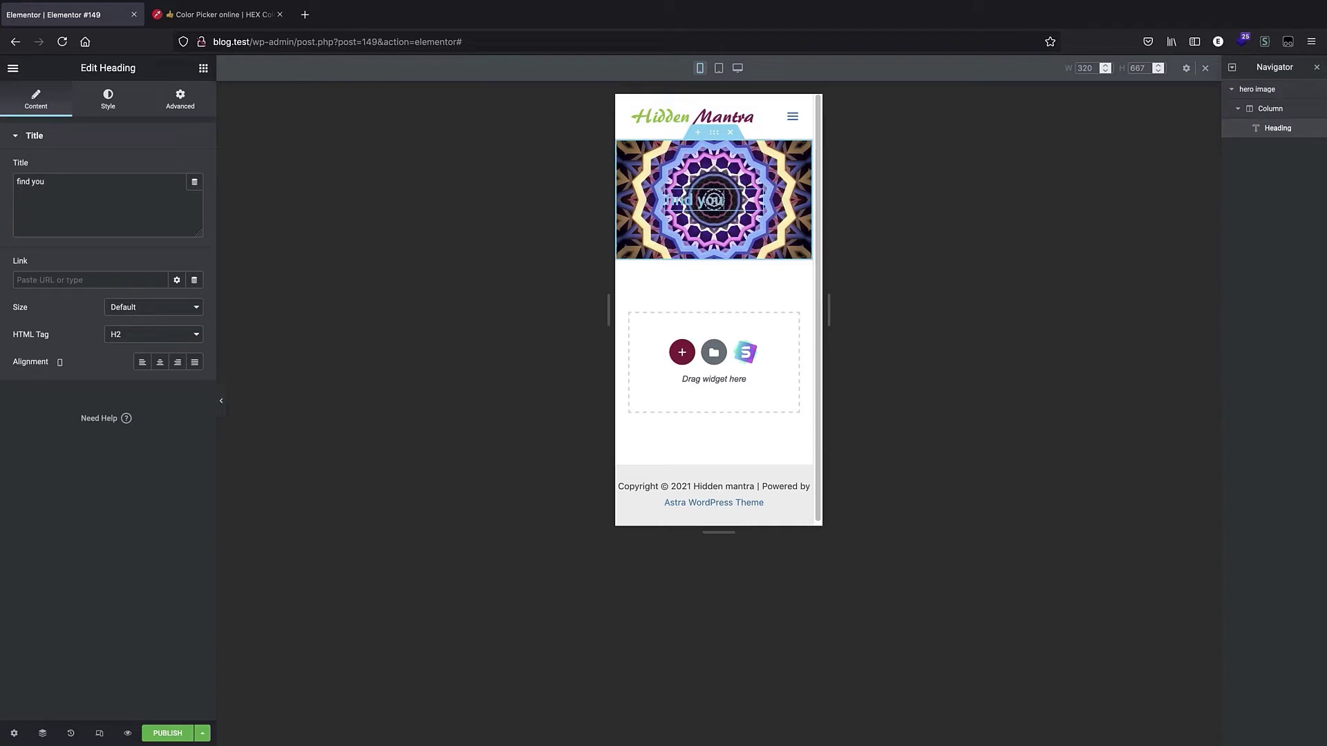
pyautogui.write('r hidde')
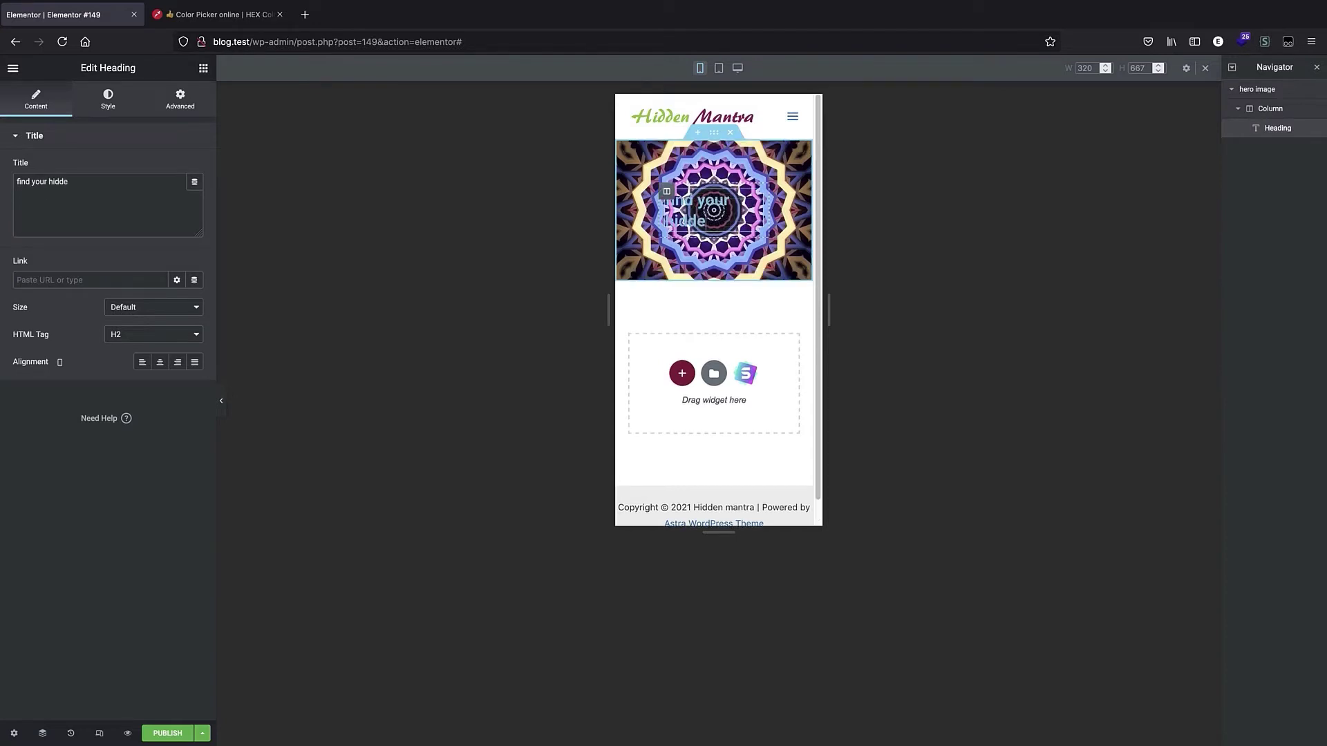
pyautogui.write('n mantra')
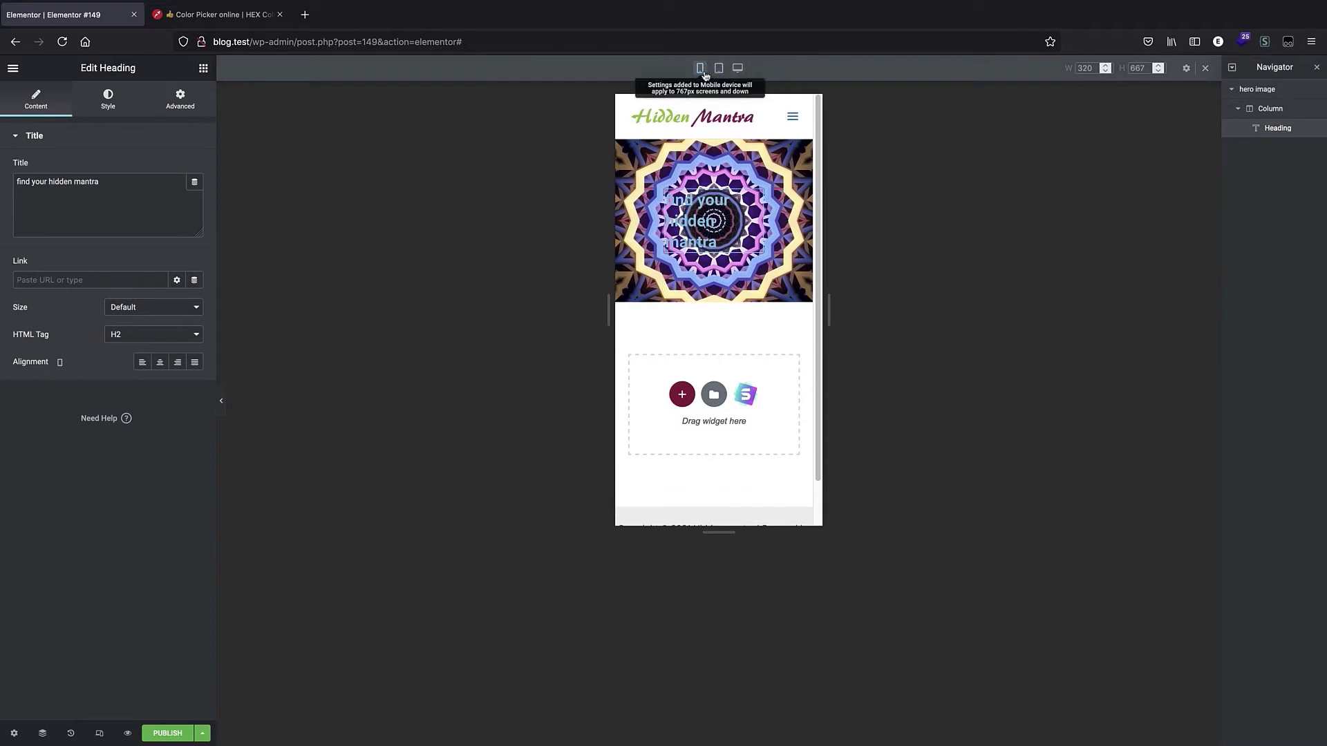
# In desktop view, set the heading's text colour to white.
pyautogui.click(737, 72)
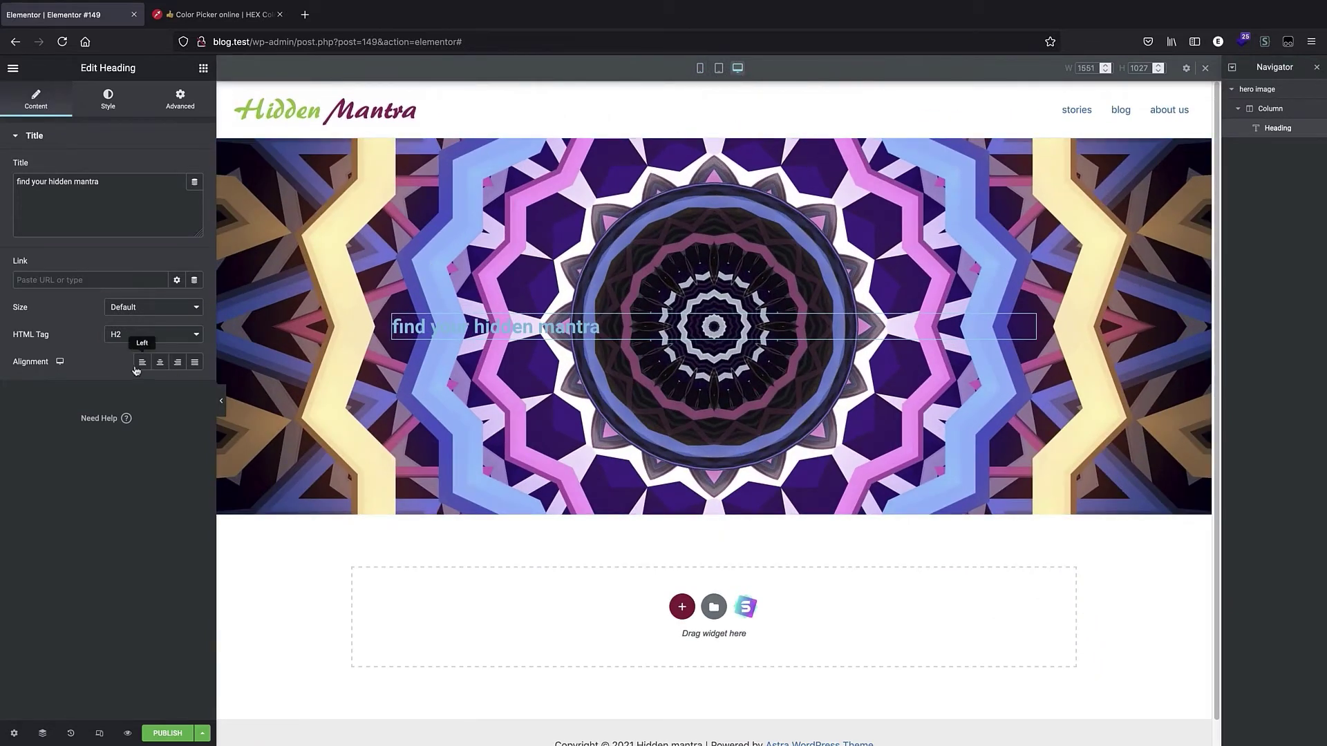
pyautogui.click(108, 99)
pyautogui.click(195, 168)
pyautogui.moveTo(103, 224); pyautogui.dragTo(2, 192)
pyautogui.click(154, 465)
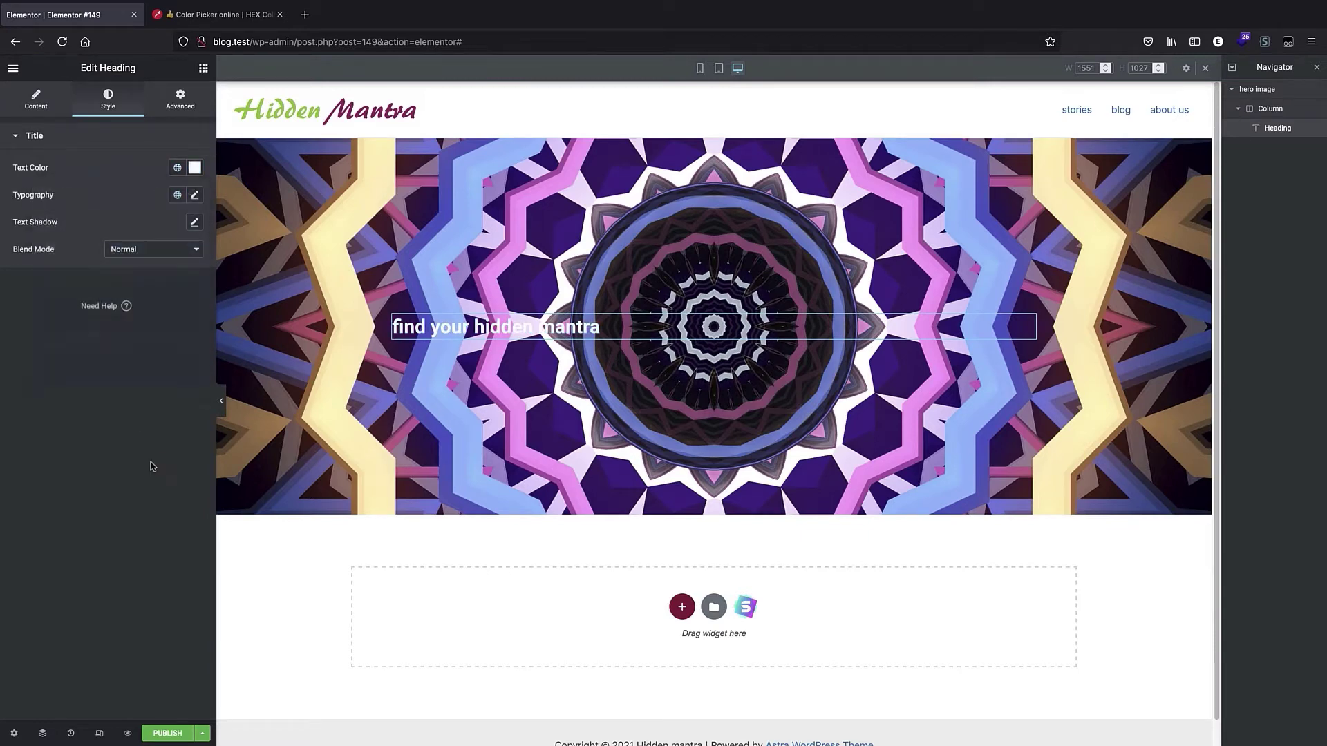
# Center-align the heading.
pyautogui.tripleClick(513, 330)
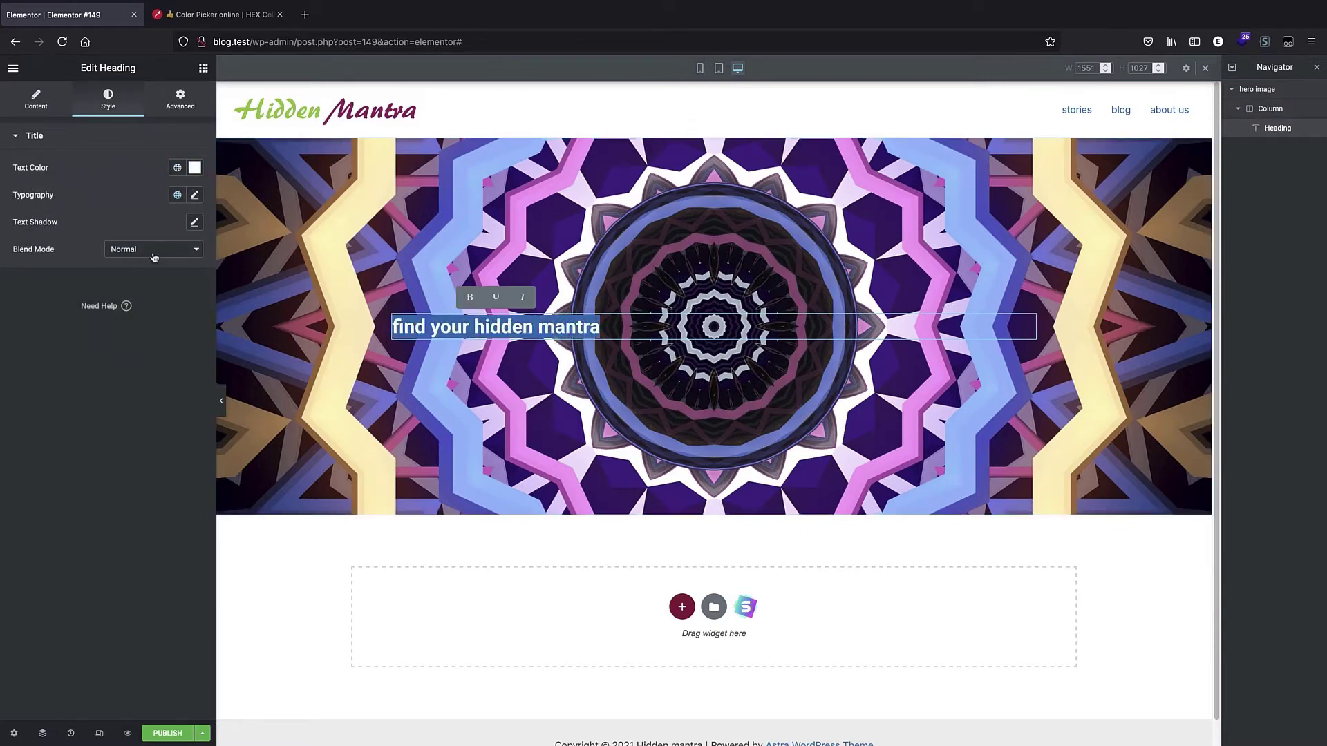
pyautogui.click(54, 112)
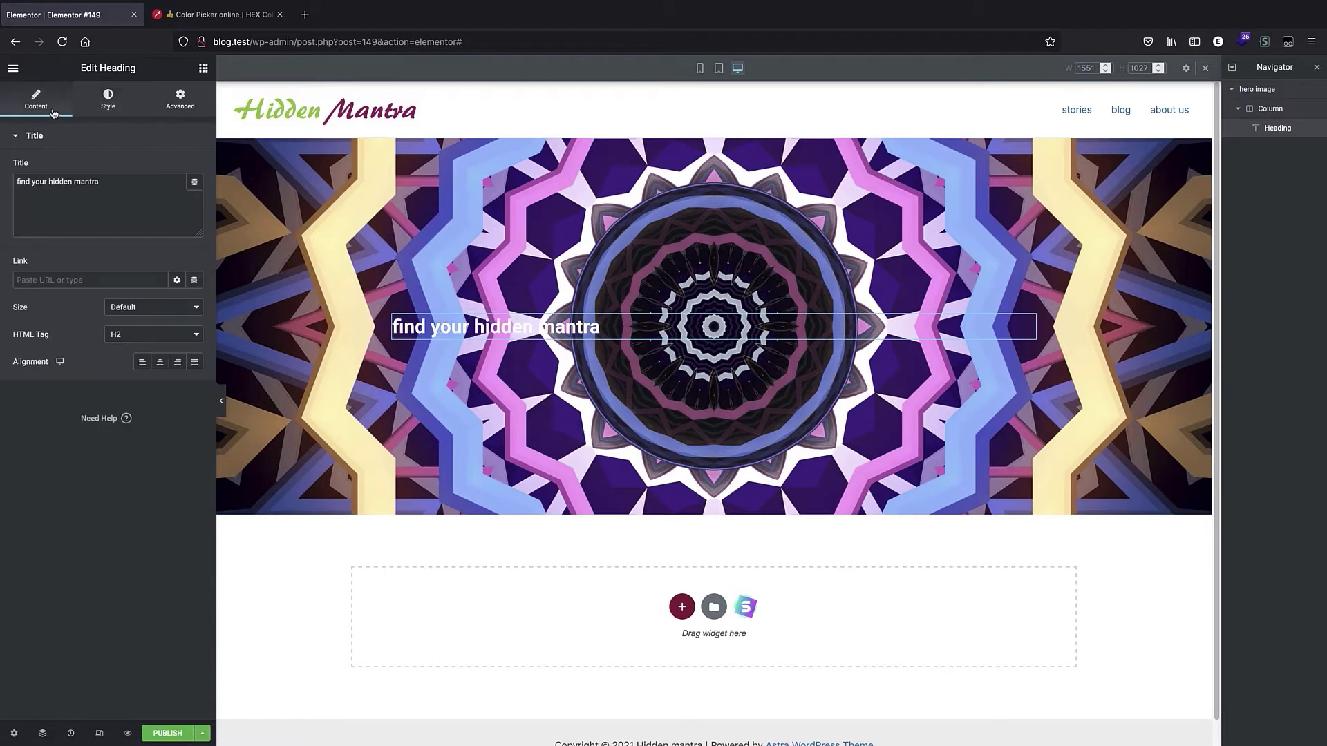
pyautogui.click(160, 362)
pyautogui.tripleClick(714, 325)
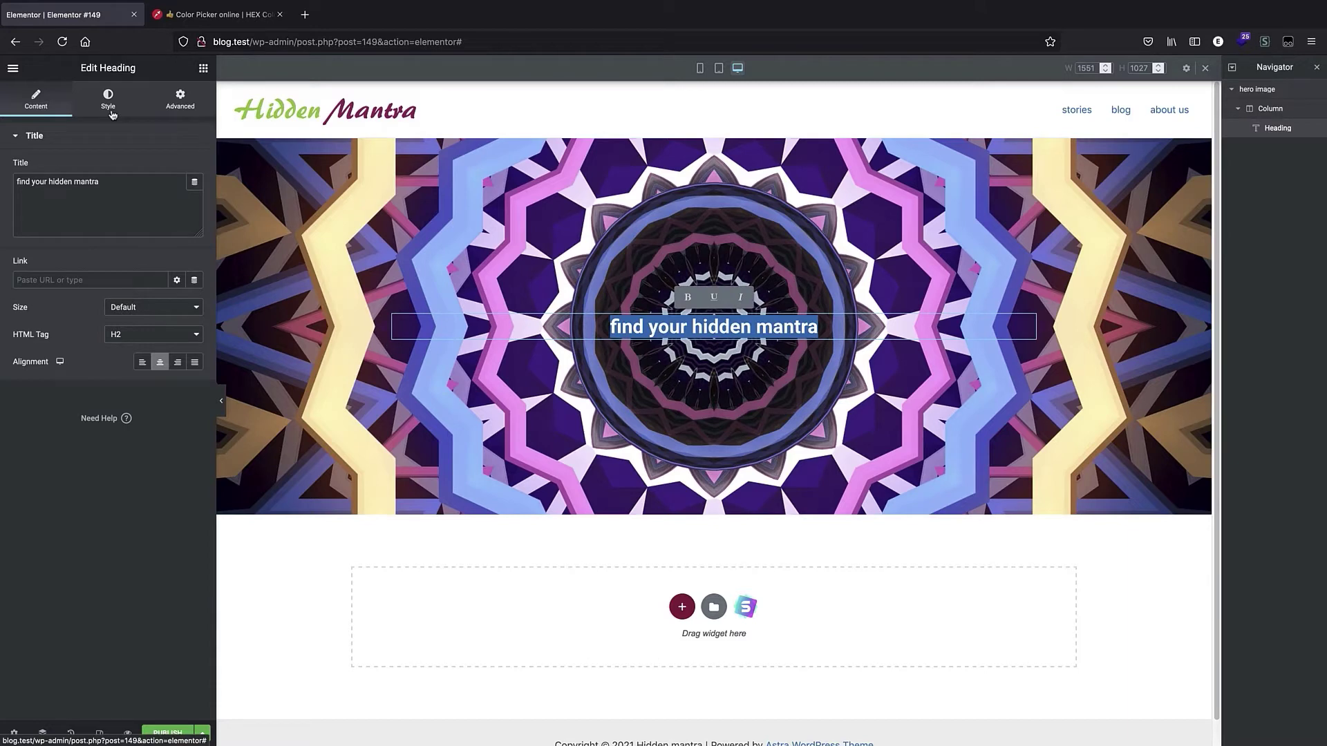
# Set the heading's typography size to 6 rem.
pyautogui.click(110, 111)
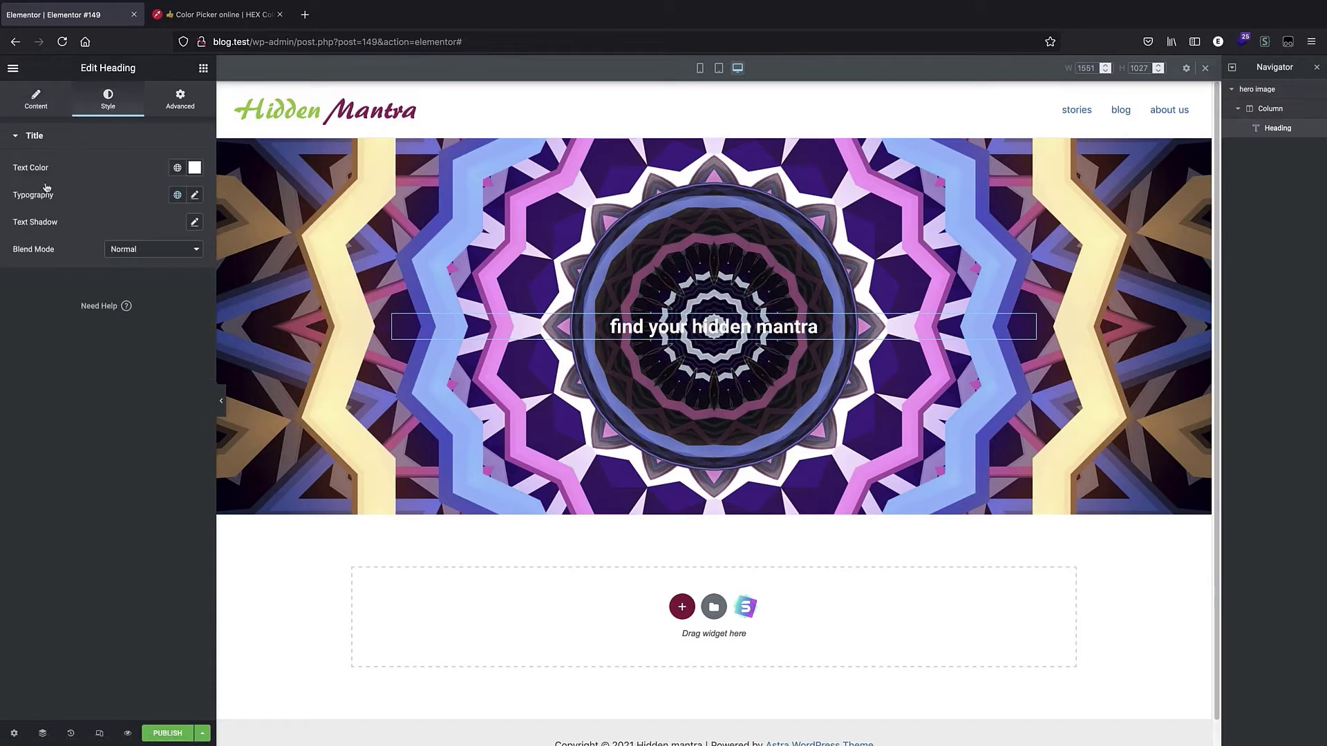
pyautogui.click(195, 196)
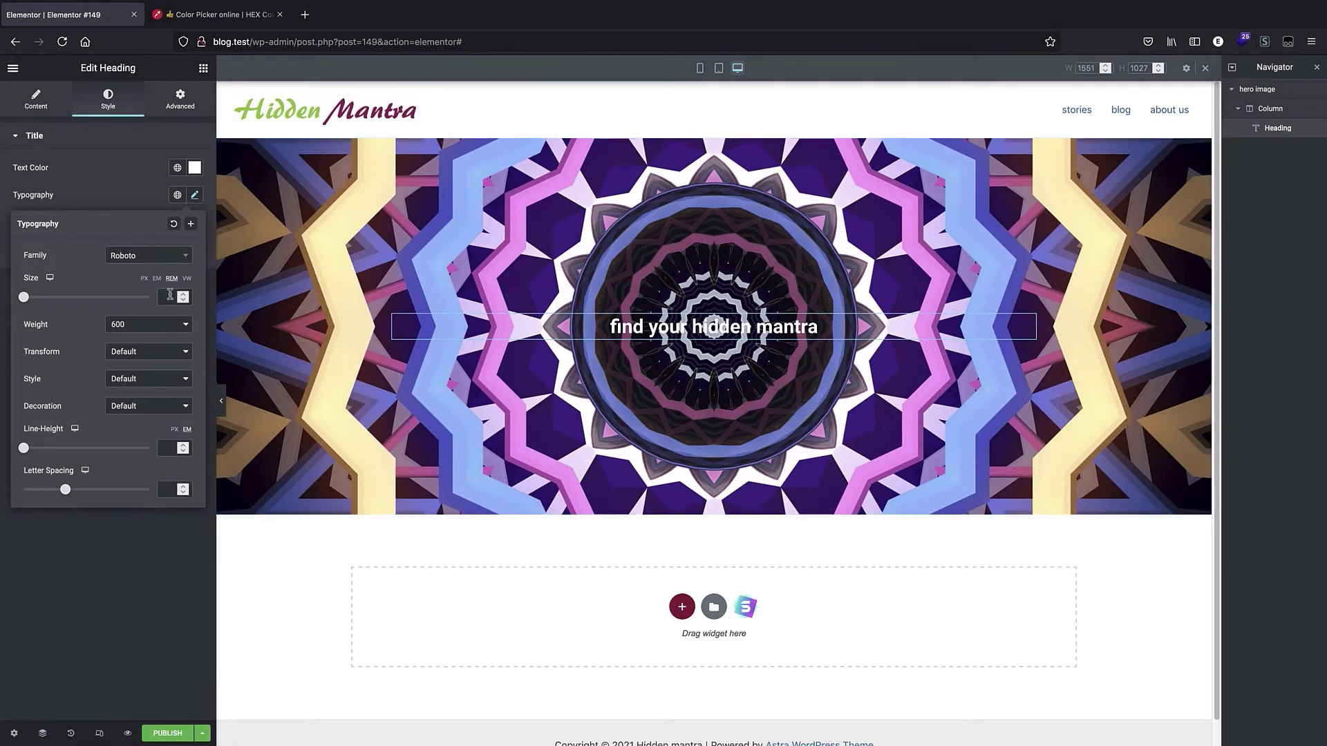
pyautogui.moveTo(24, 298); pyautogui.dragTo(98, 299)
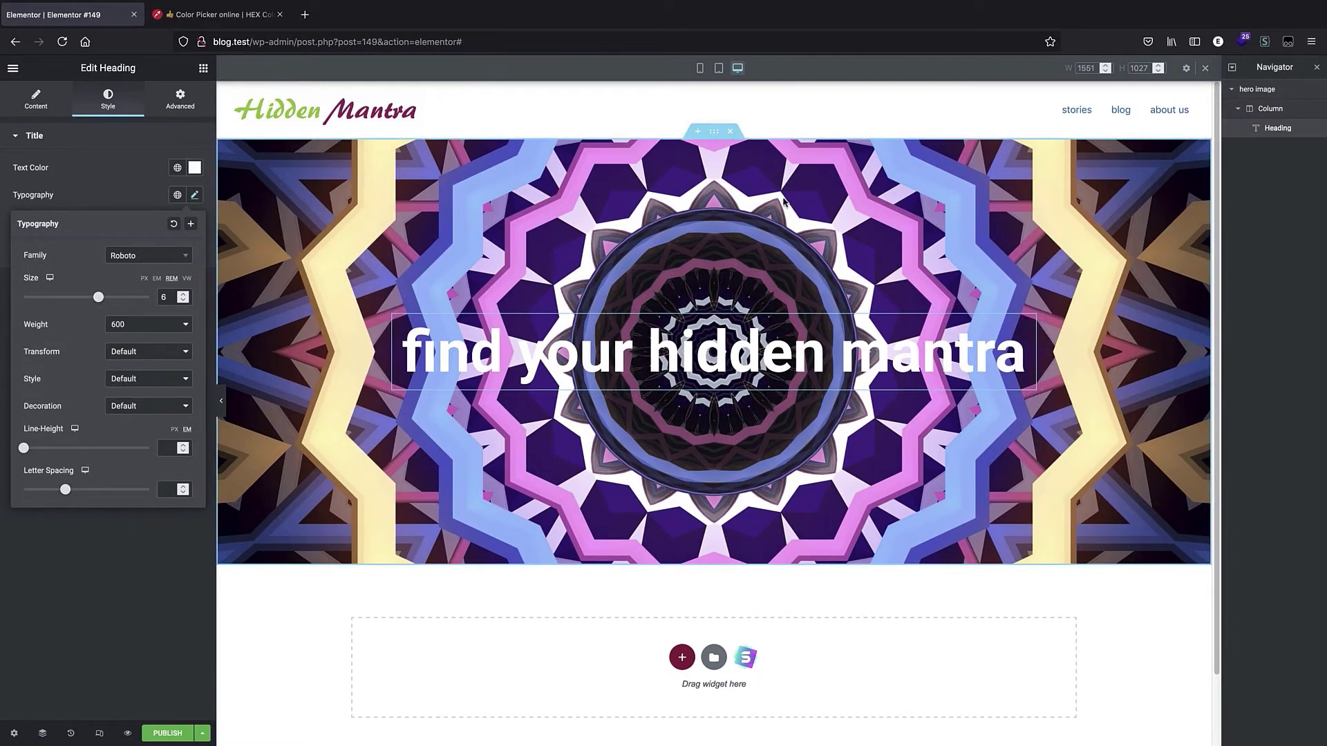
# Check how the enlarged heading looks in tablet and mobile views, scrolling through the hero section.
pyautogui.click(719, 68)
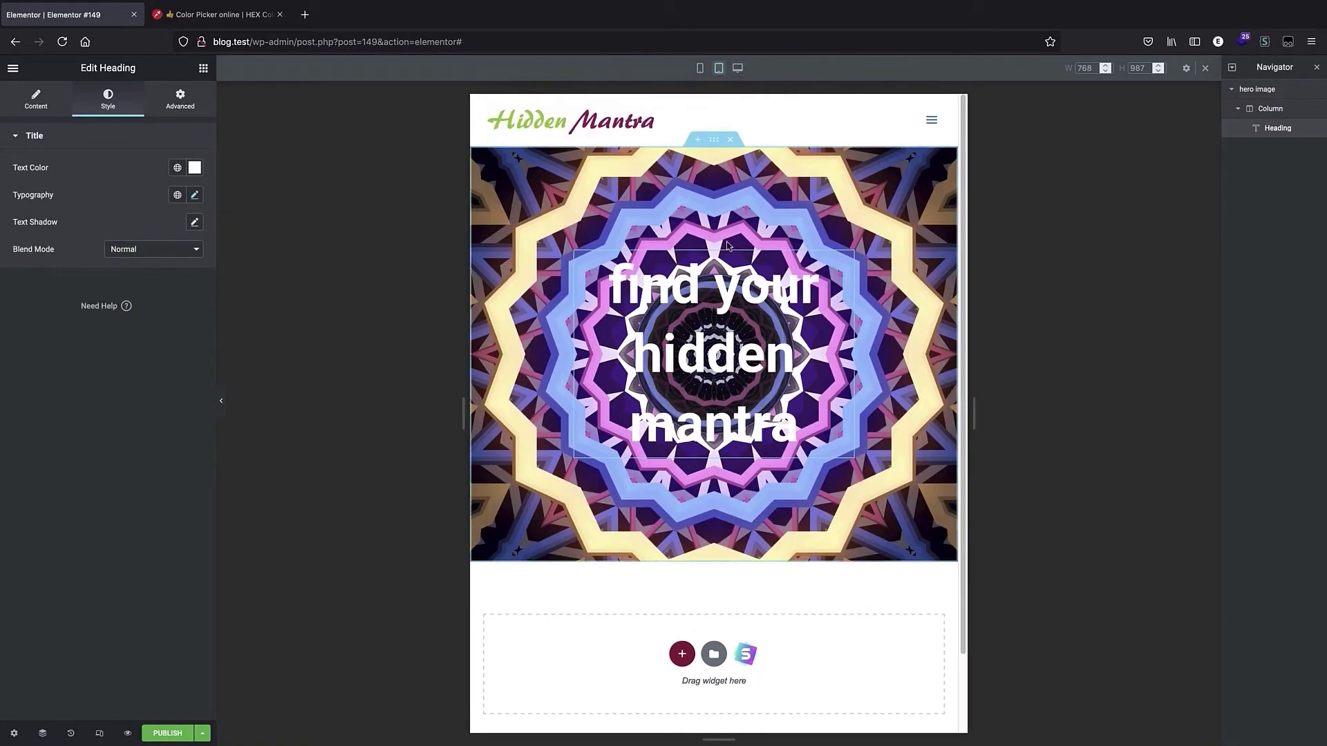
pyautogui.click(700, 68)
pyautogui.scroll(-4, 698, 322)
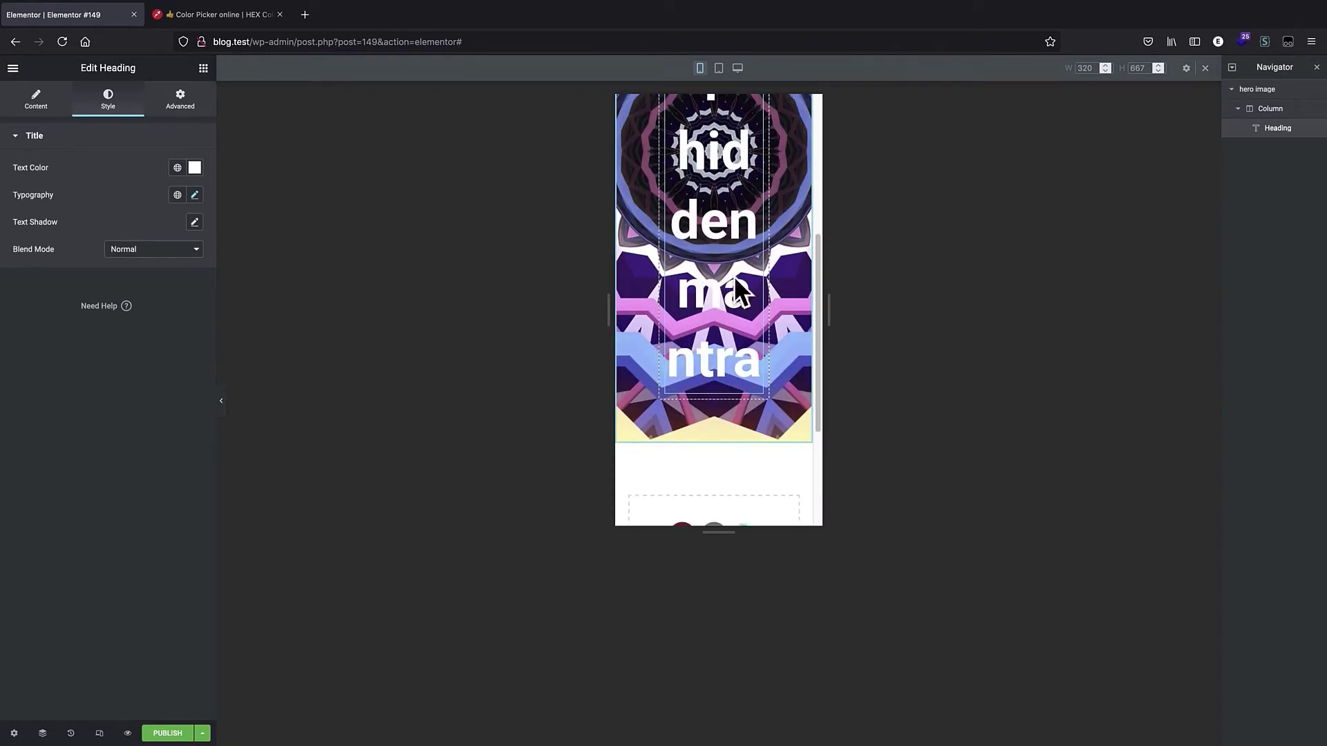
pyautogui.scroll(4, 715, 198)
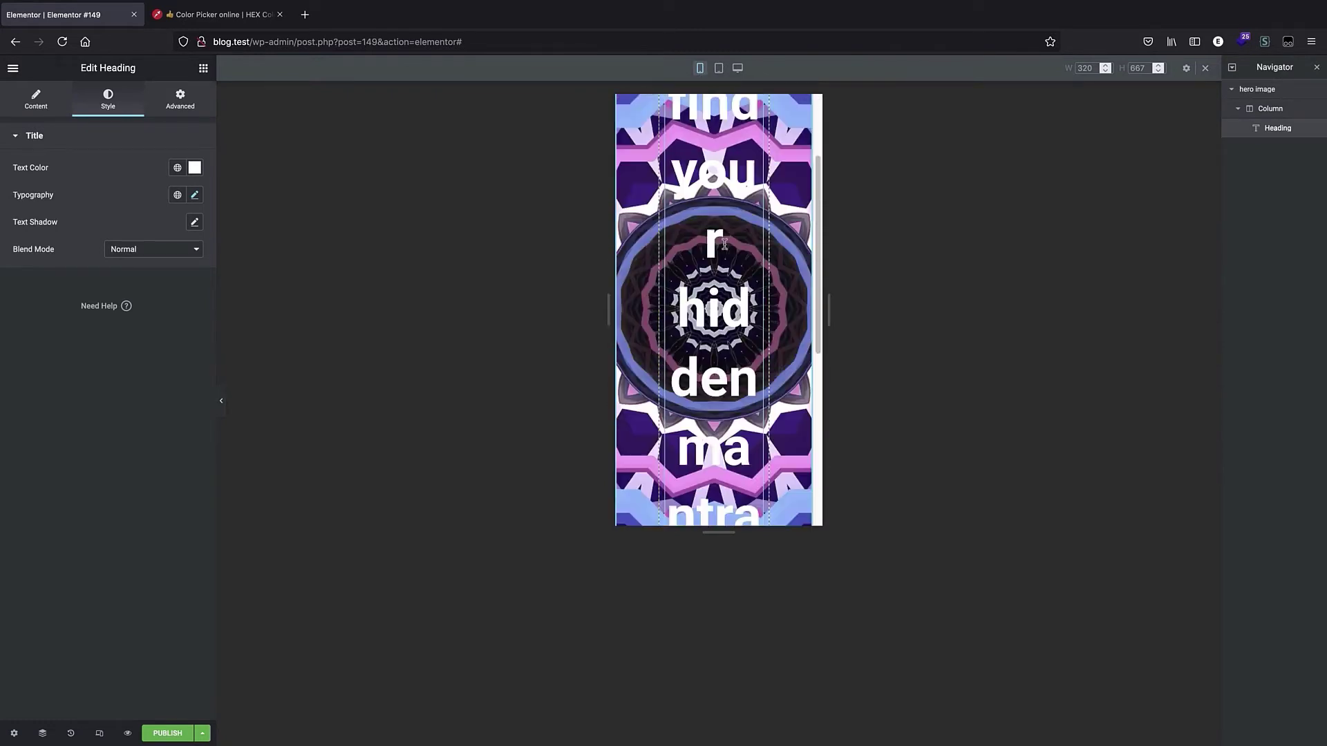
pyautogui.click(713, 198)
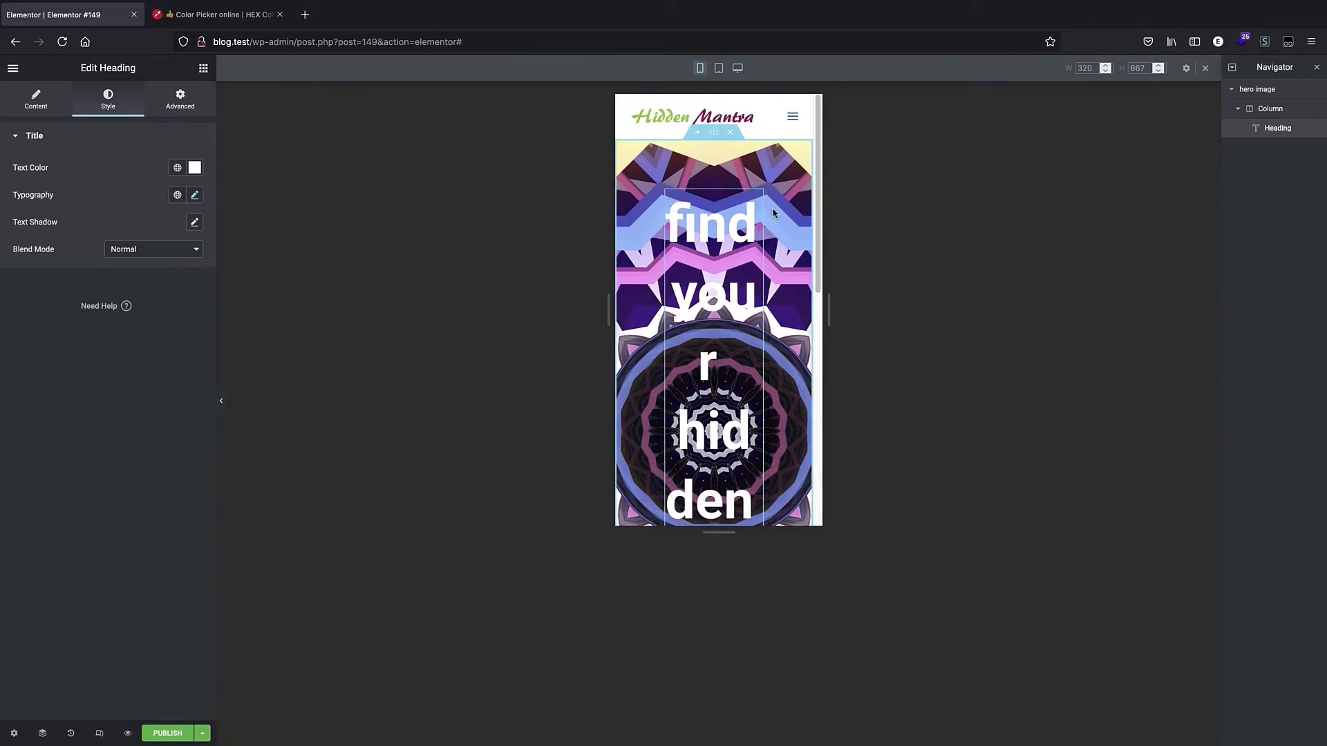
pyautogui.scroll(-5, 775, 212)
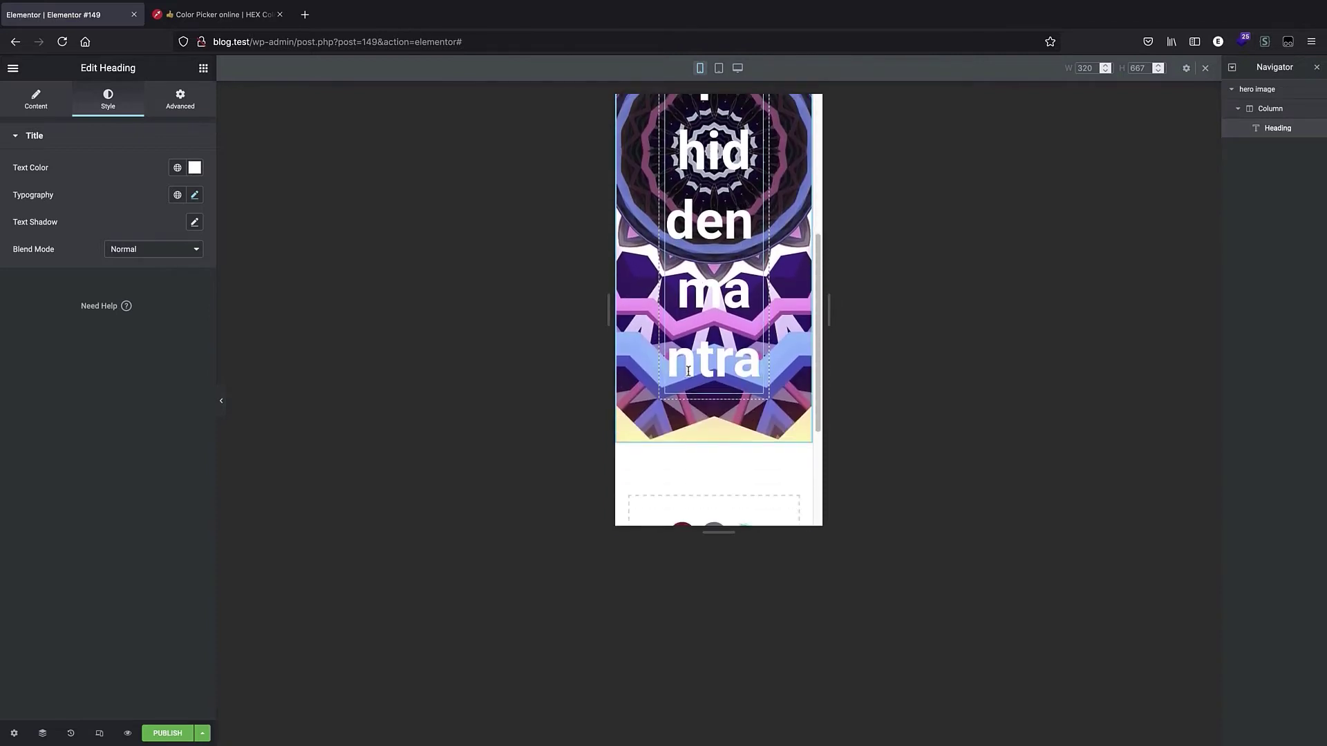
pyautogui.scroll(3, 617, 281)
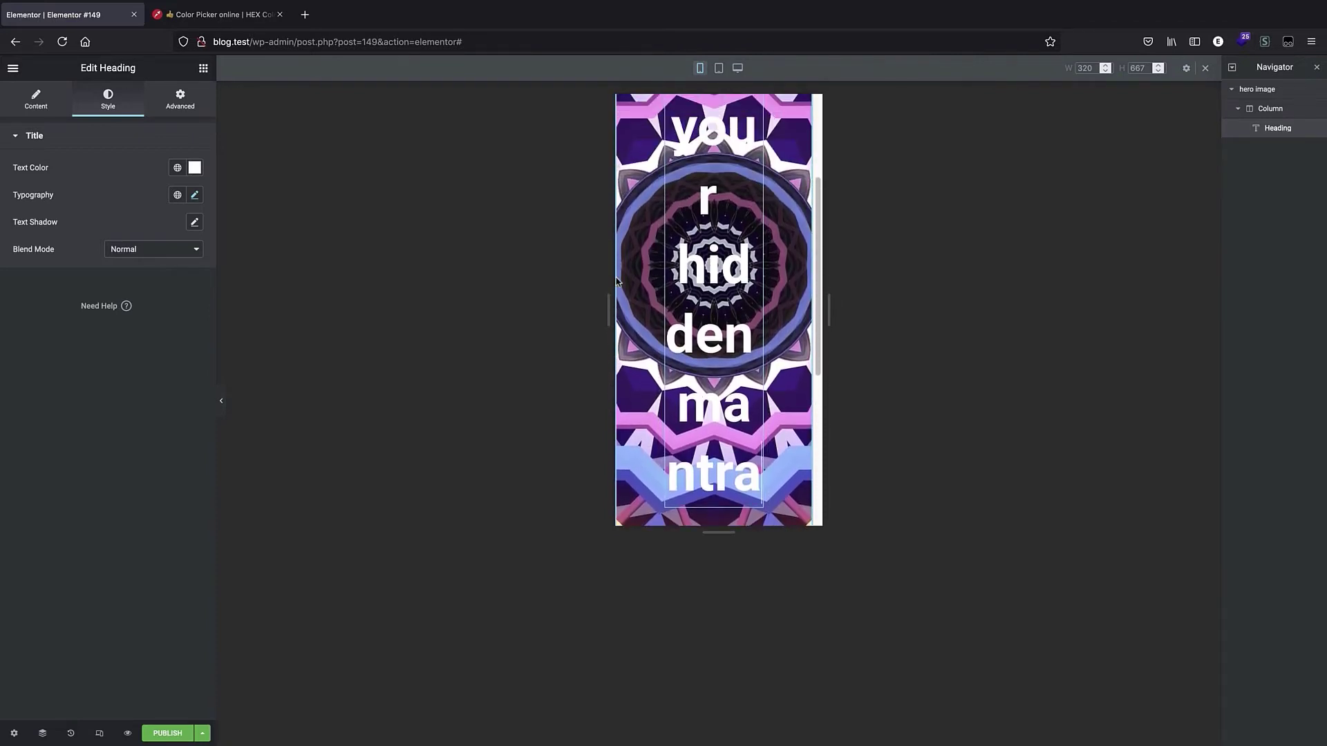
# Select the hero section and set its top and bottom margins to 23 in mobile view.
pyautogui.click(1274, 95)
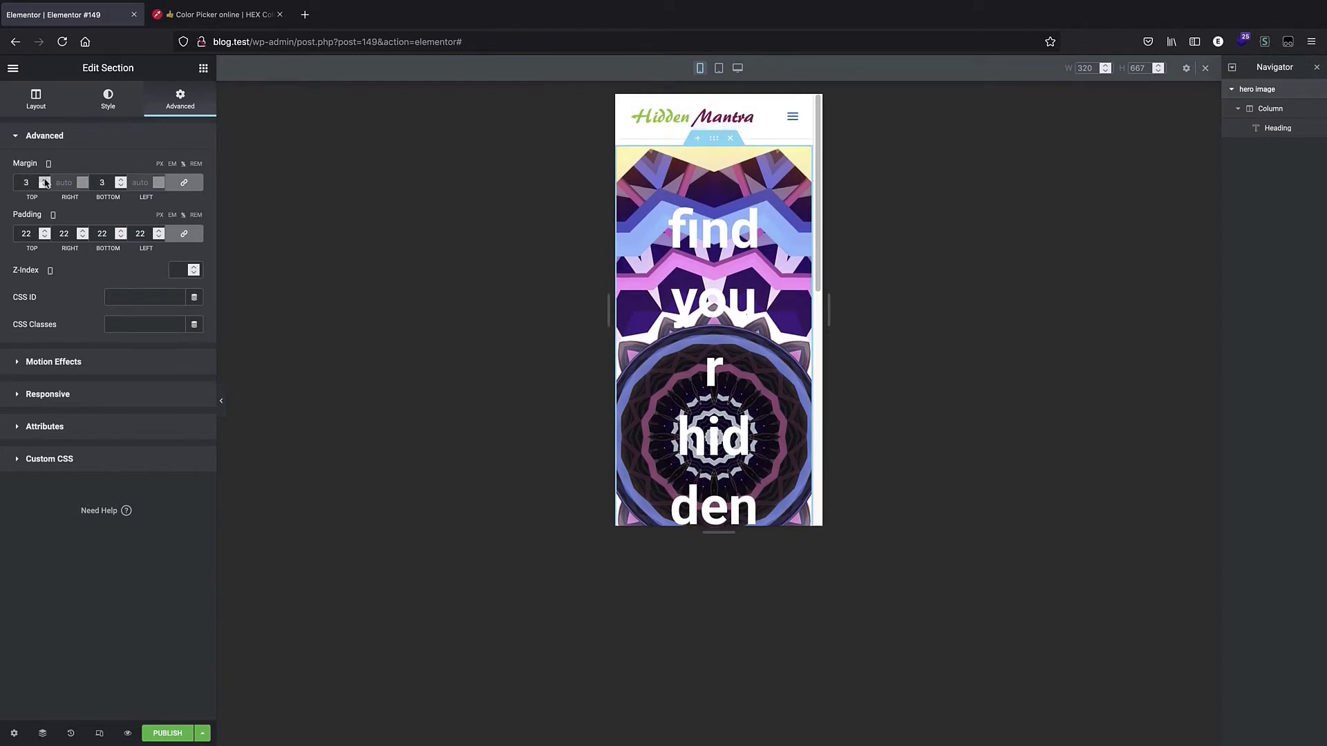
pyautogui.click(44, 181)
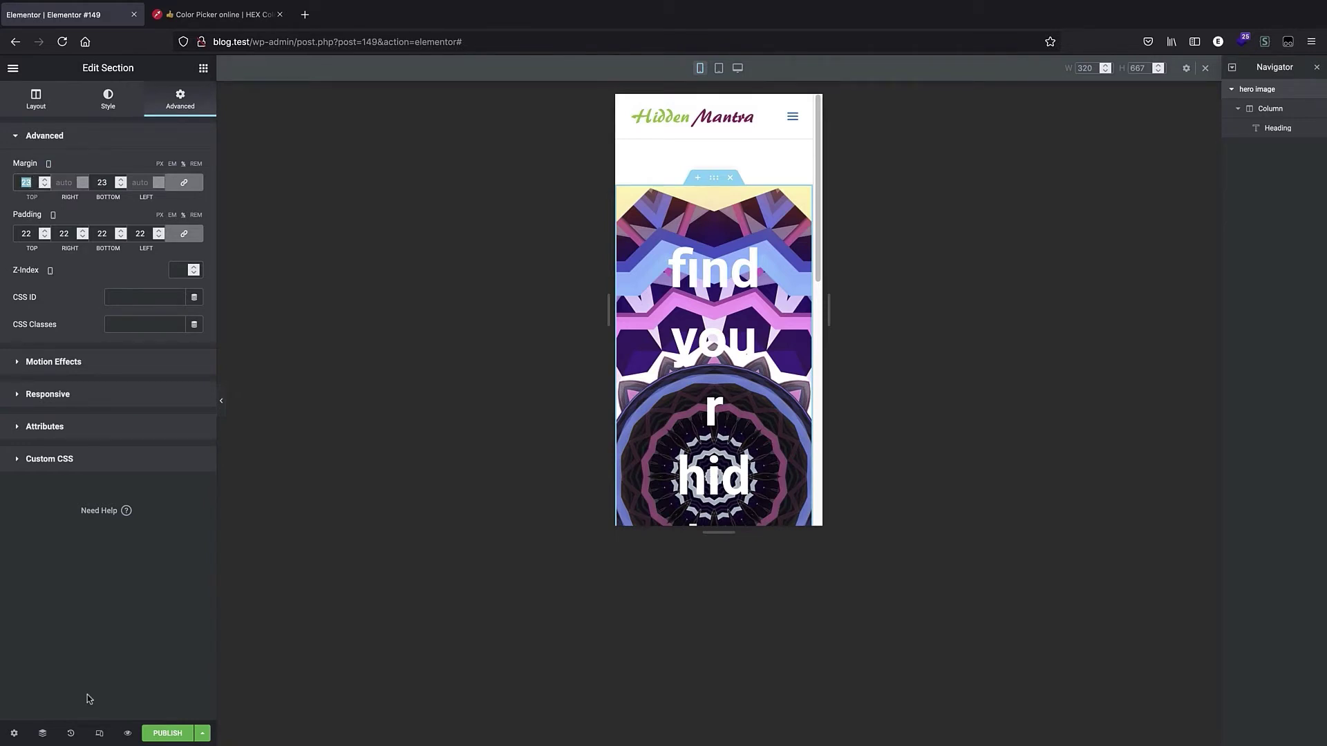
# Use History to revert to the latest heading size edit, undoing the section margin changes.
pyautogui.click(71, 734)
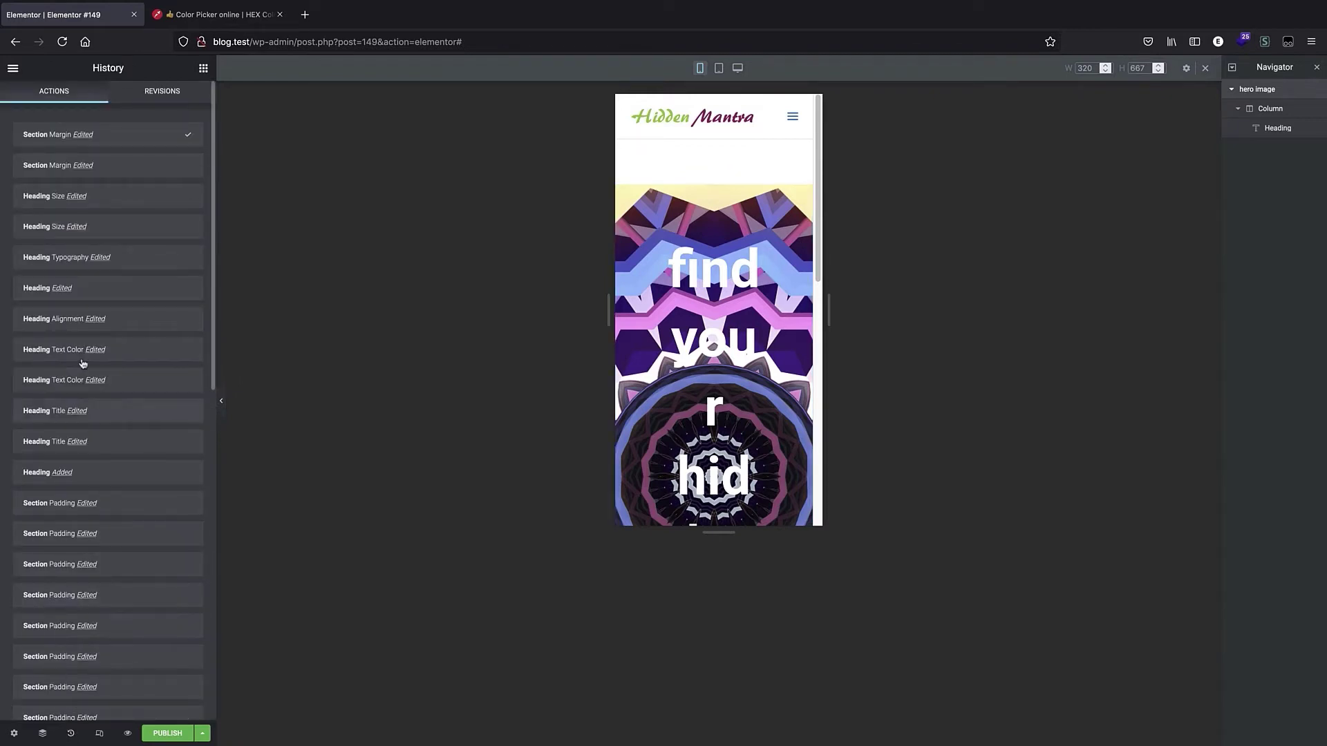
pyautogui.click(127, 194)
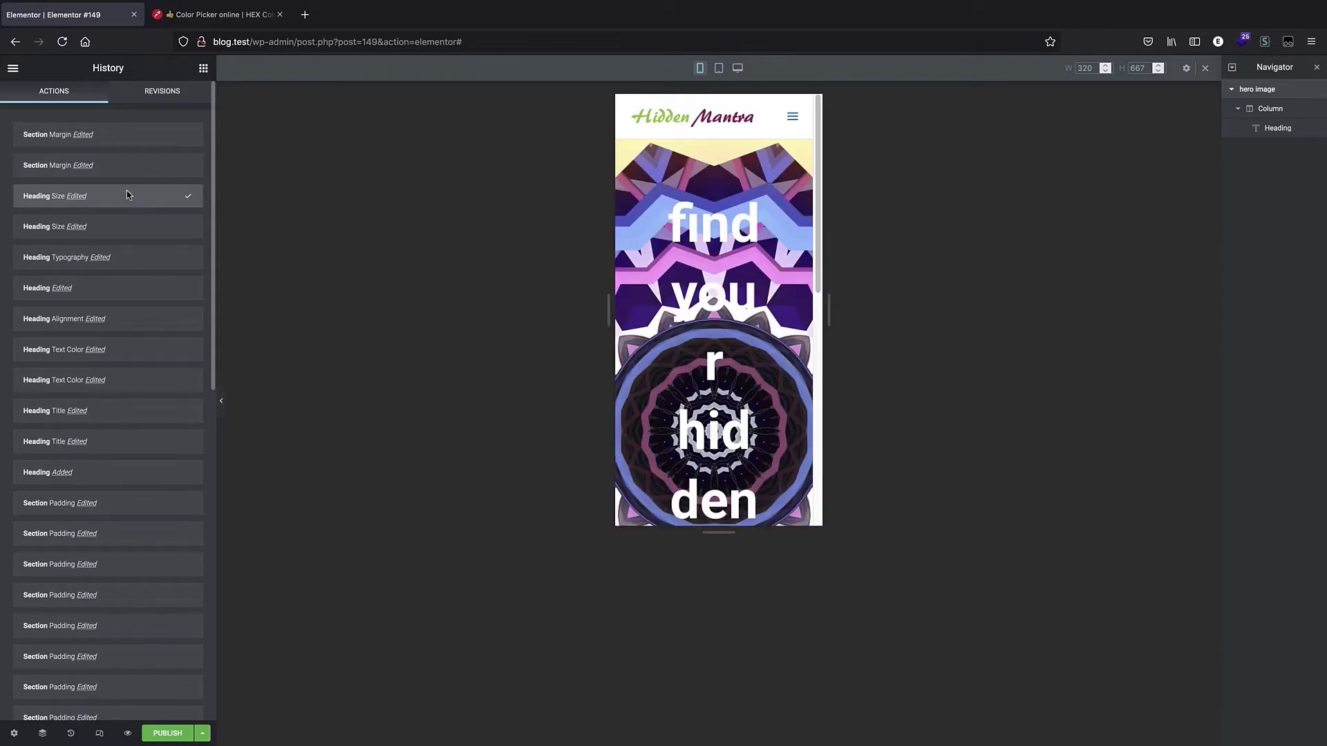
pyautogui.click(126, 228)
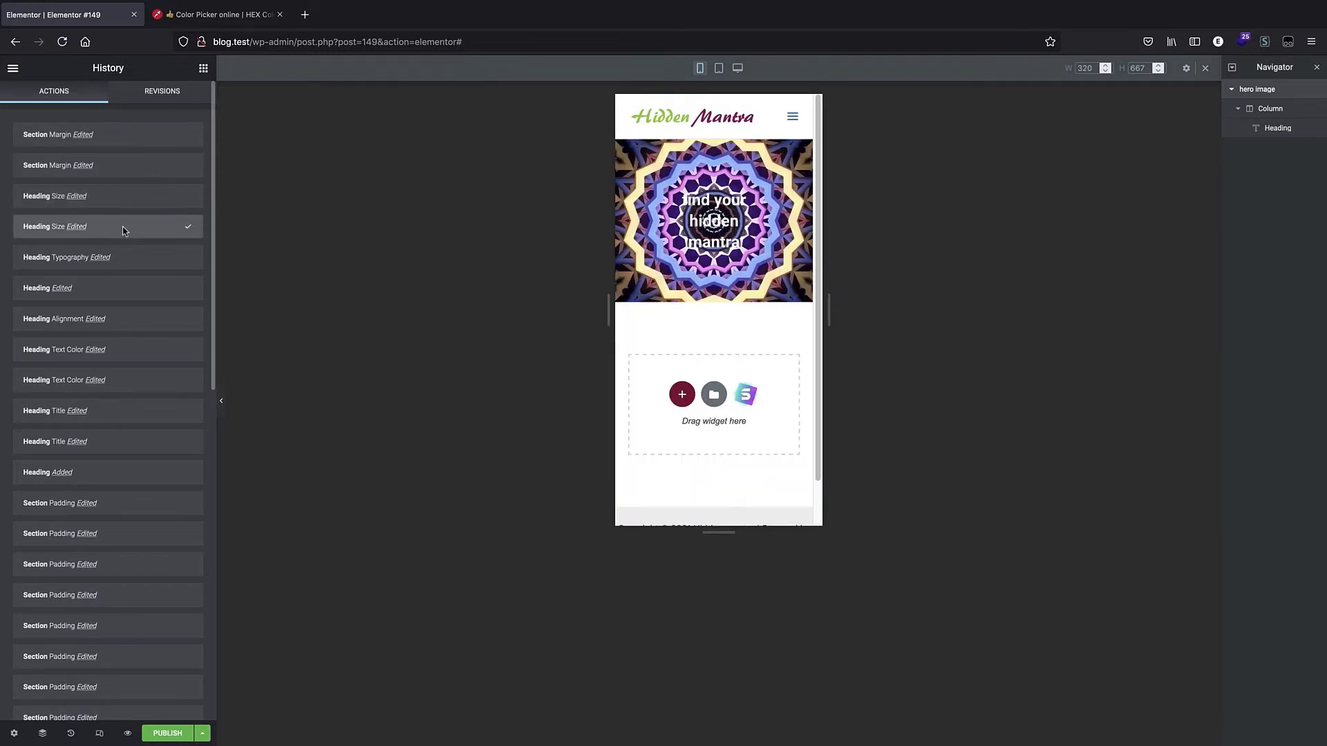
pyautogui.click(118, 202)
# Open the revisions list, then return to the editor and select the heading.
pyautogui.click(145, 93)
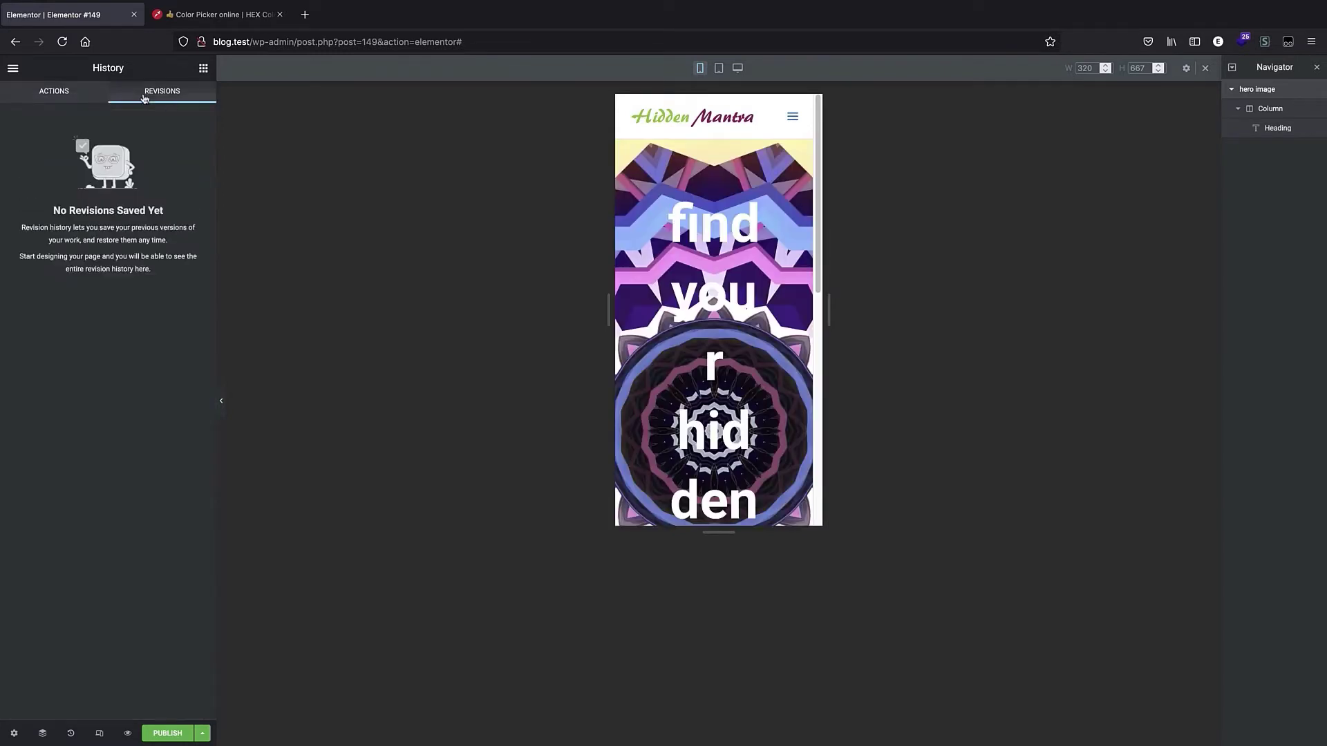
pyautogui.click(13, 69)
pyautogui.click(760, 407)
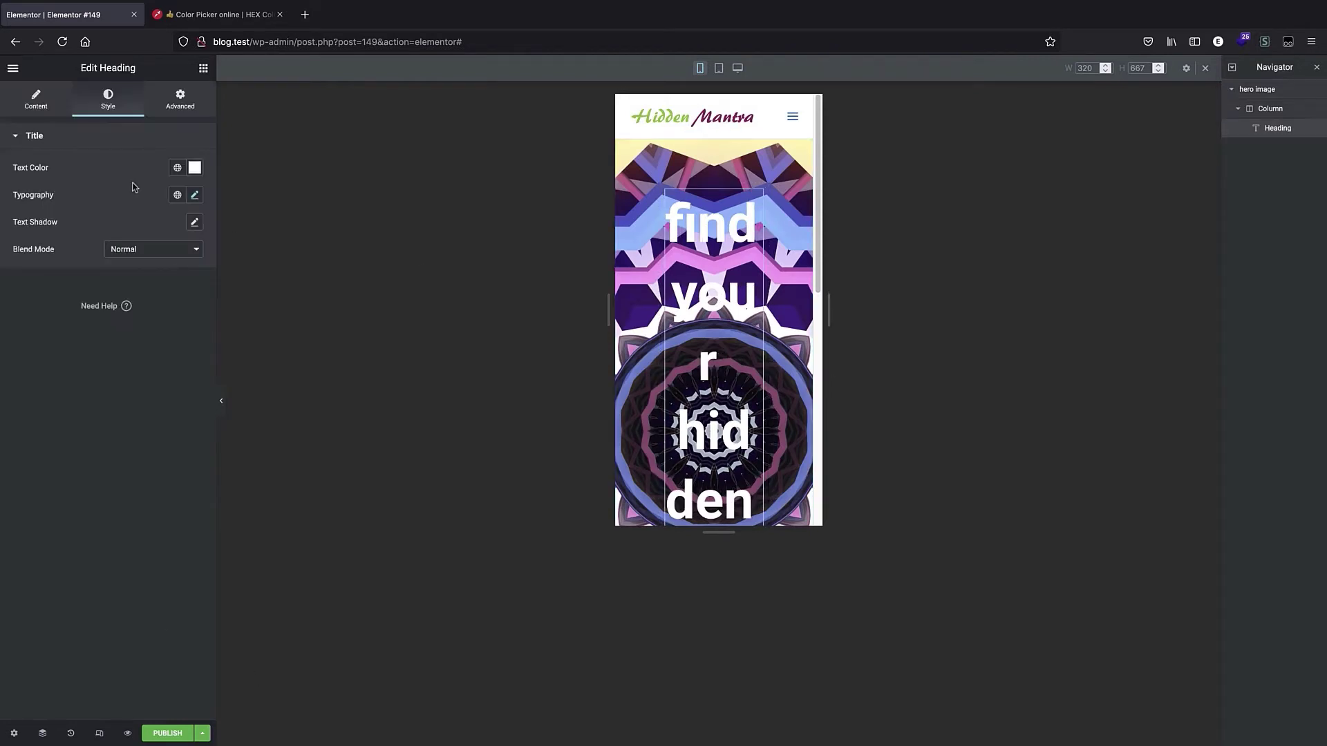
# Select the hero section and set its padding to 3 on all sides in mobile view.
pyautogui.click(180, 99)
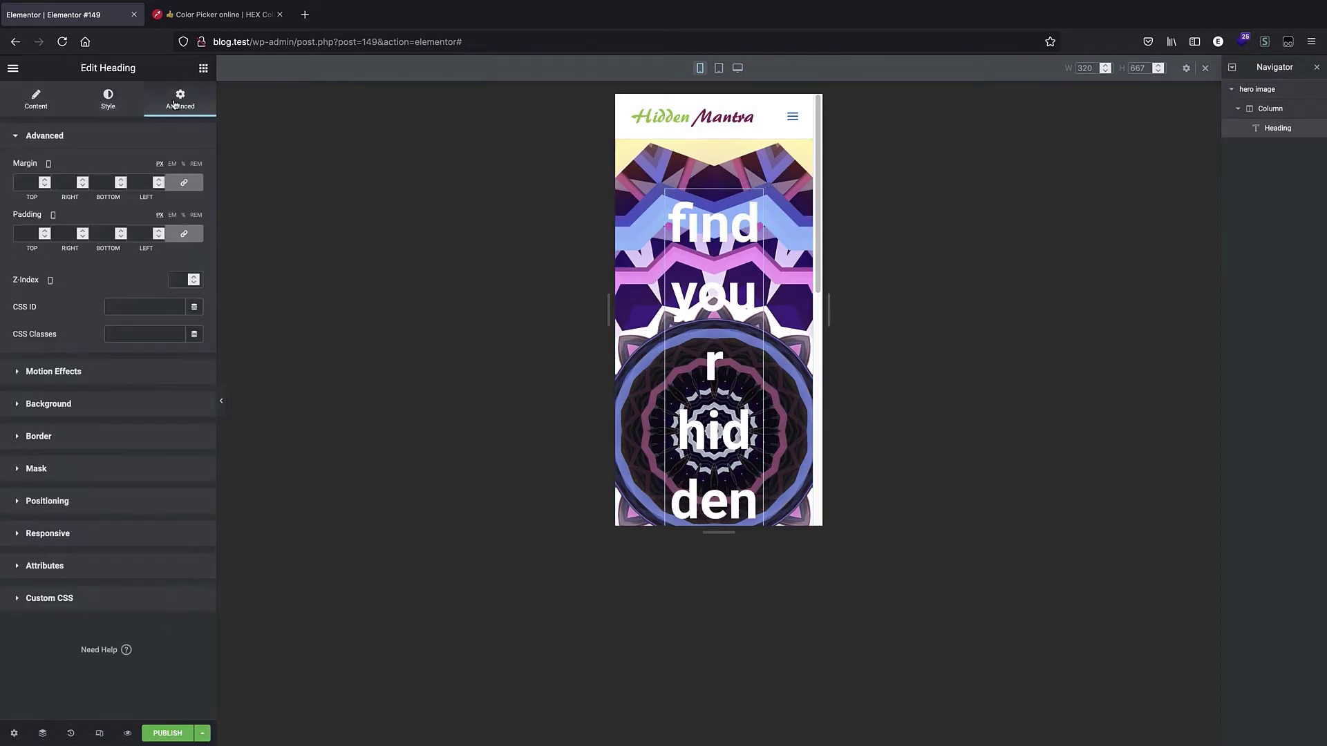
pyautogui.click(1290, 88)
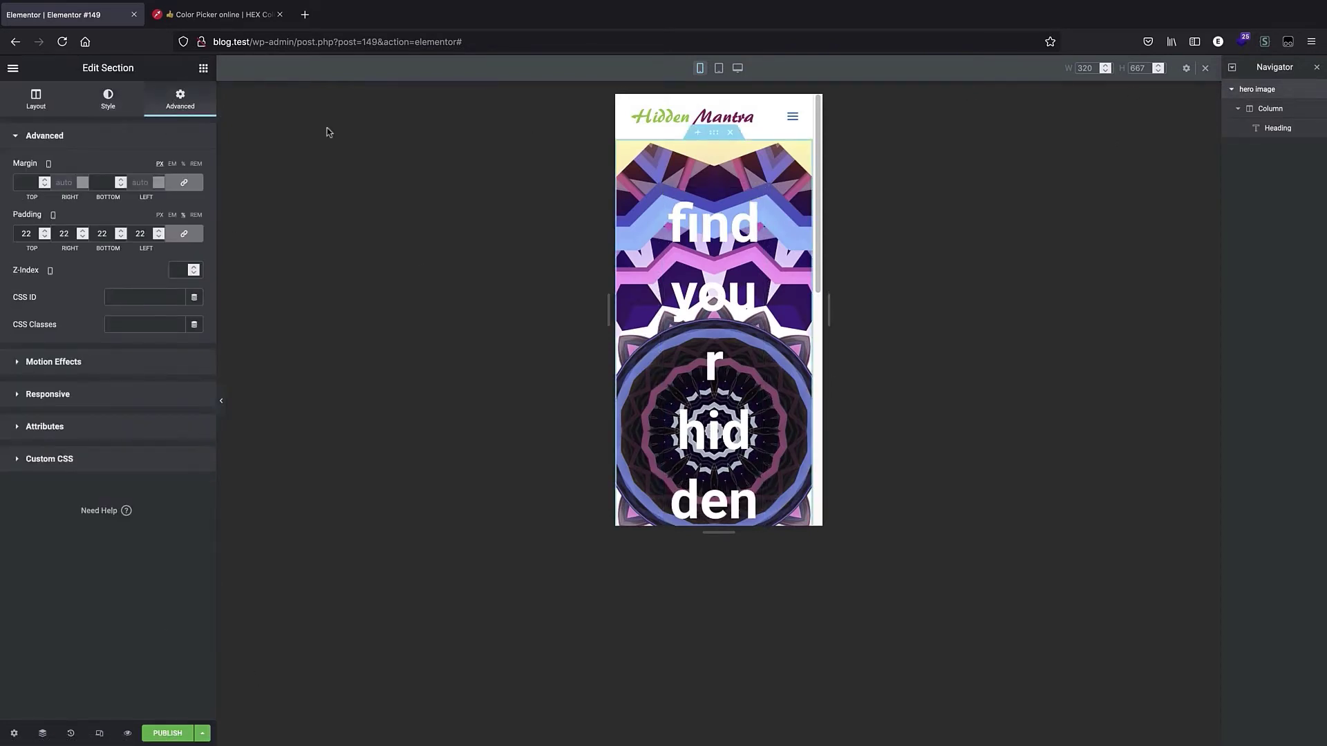
pyautogui.click(44, 237)
pyautogui.click(45, 236)
pyautogui.click(44, 236)
pyautogui.click(45, 237)
pyautogui.click(44, 236)
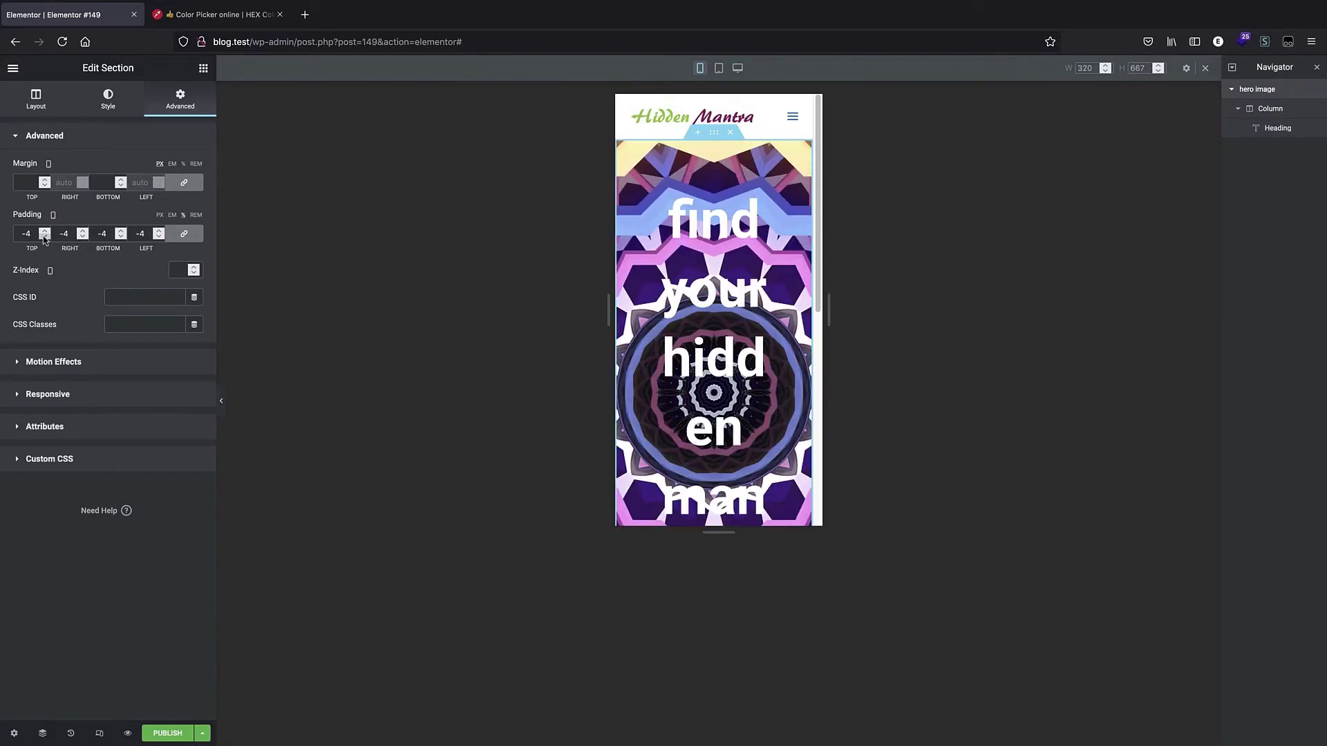
pyautogui.click(44, 231)
pyautogui.click(44, 231)
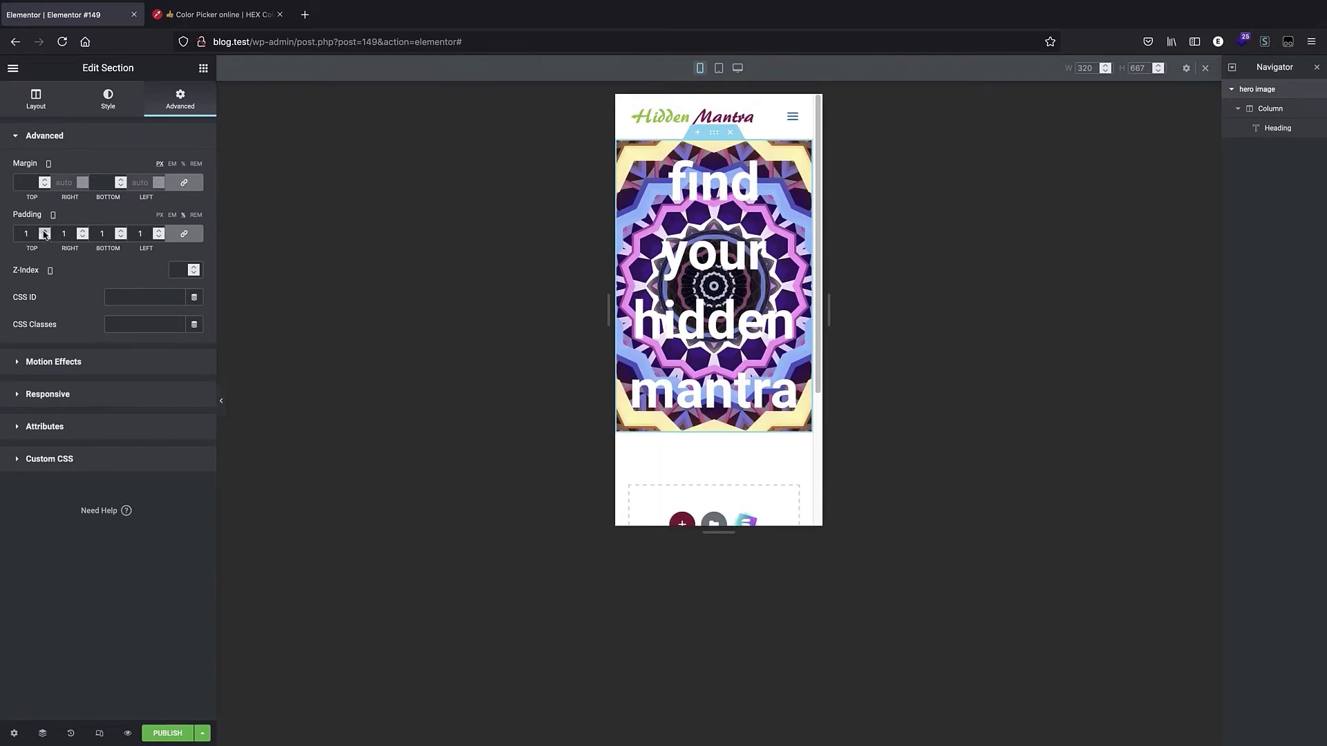
pyautogui.click(44, 231)
pyautogui.click(44, 232)
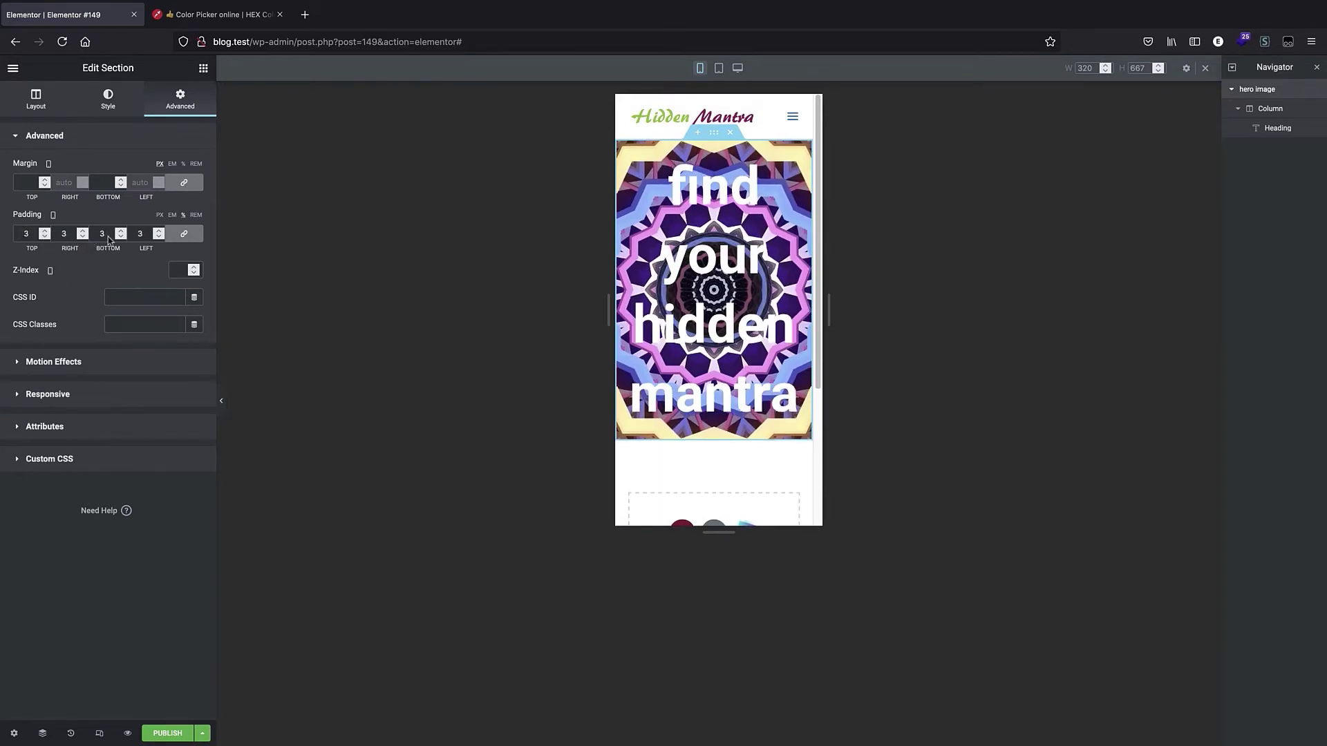
# Select the heading and set its mobile font size to 3.7 em.
pyautogui.click(766, 283)
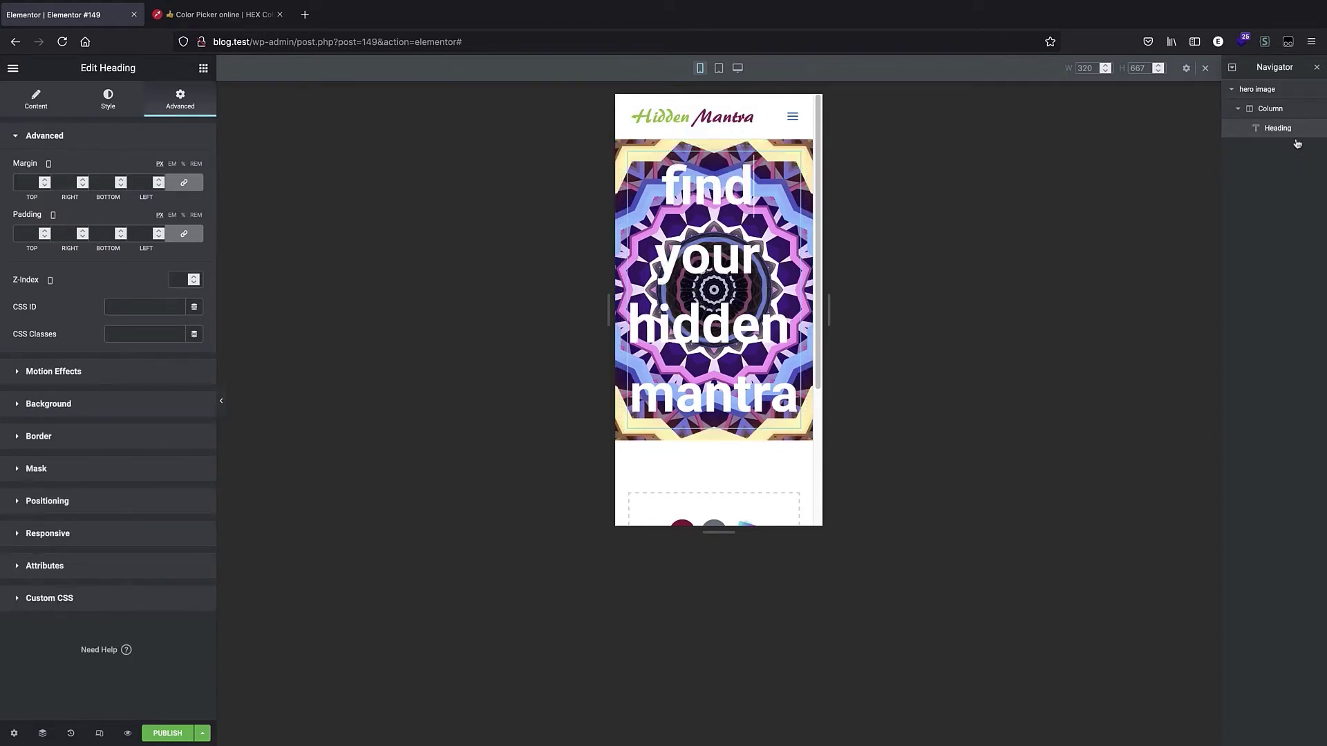
pyautogui.click(1274, 135)
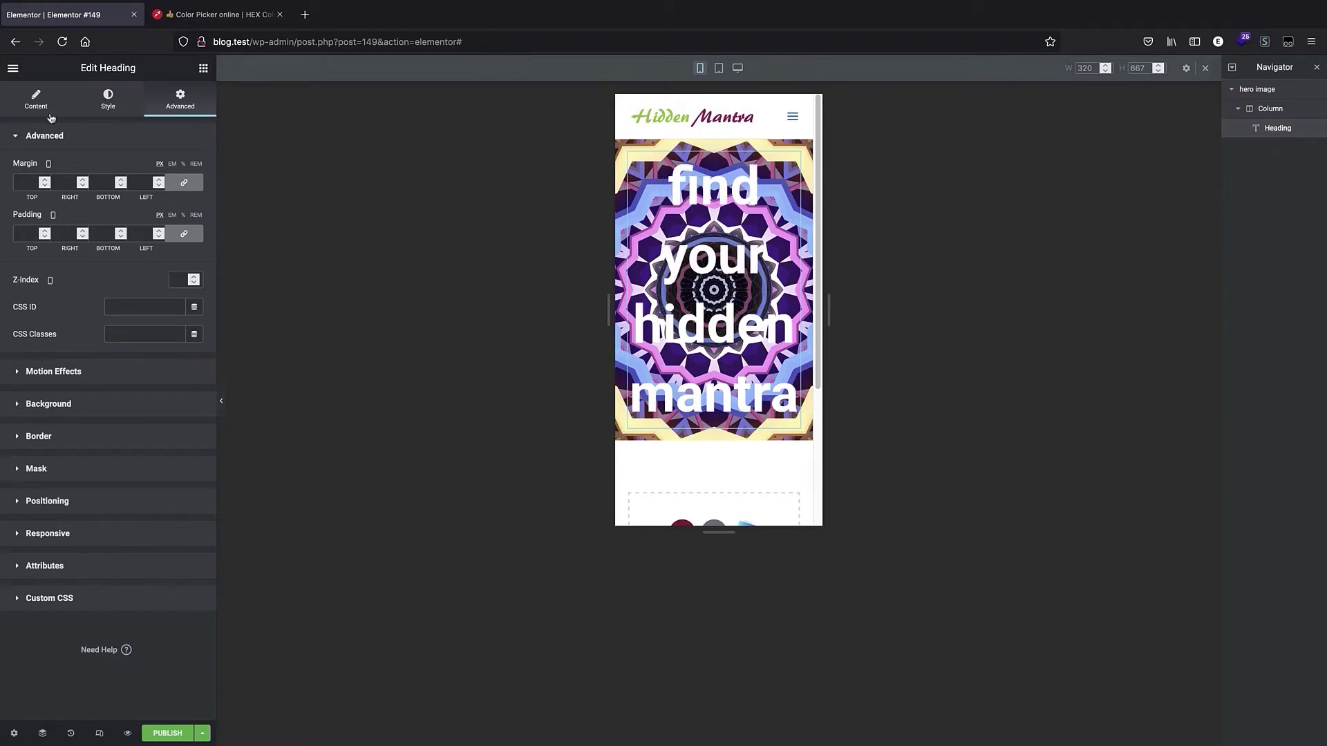
pyautogui.click(109, 99)
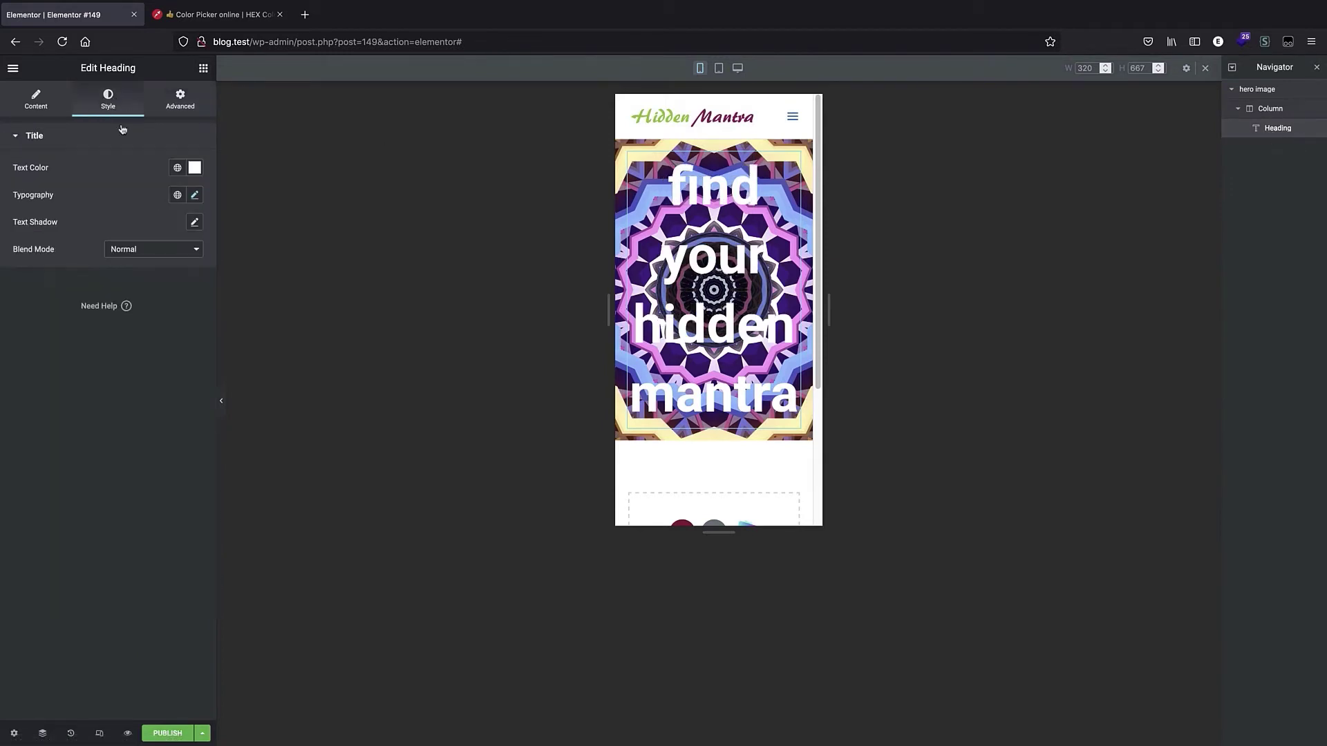
pyautogui.click(195, 196)
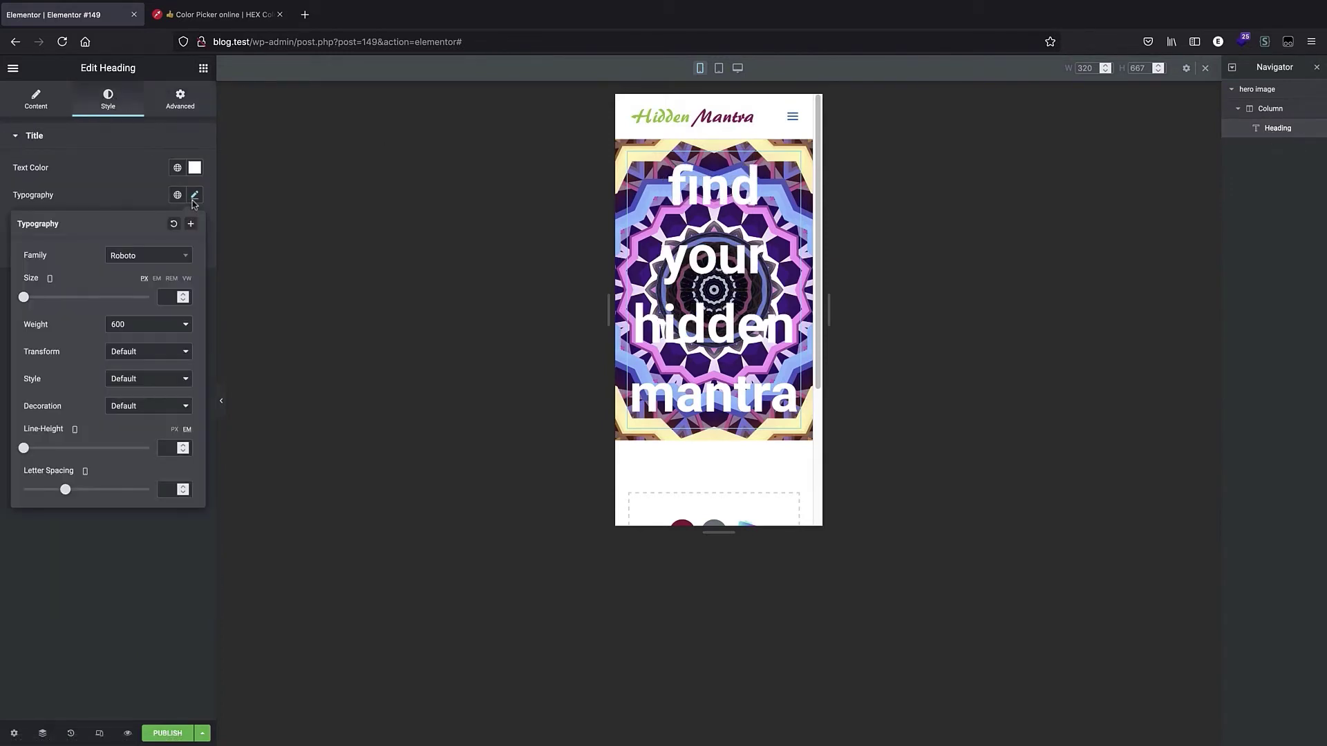
pyautogui.click(157, 278)
pyautogui.click(181, 294)
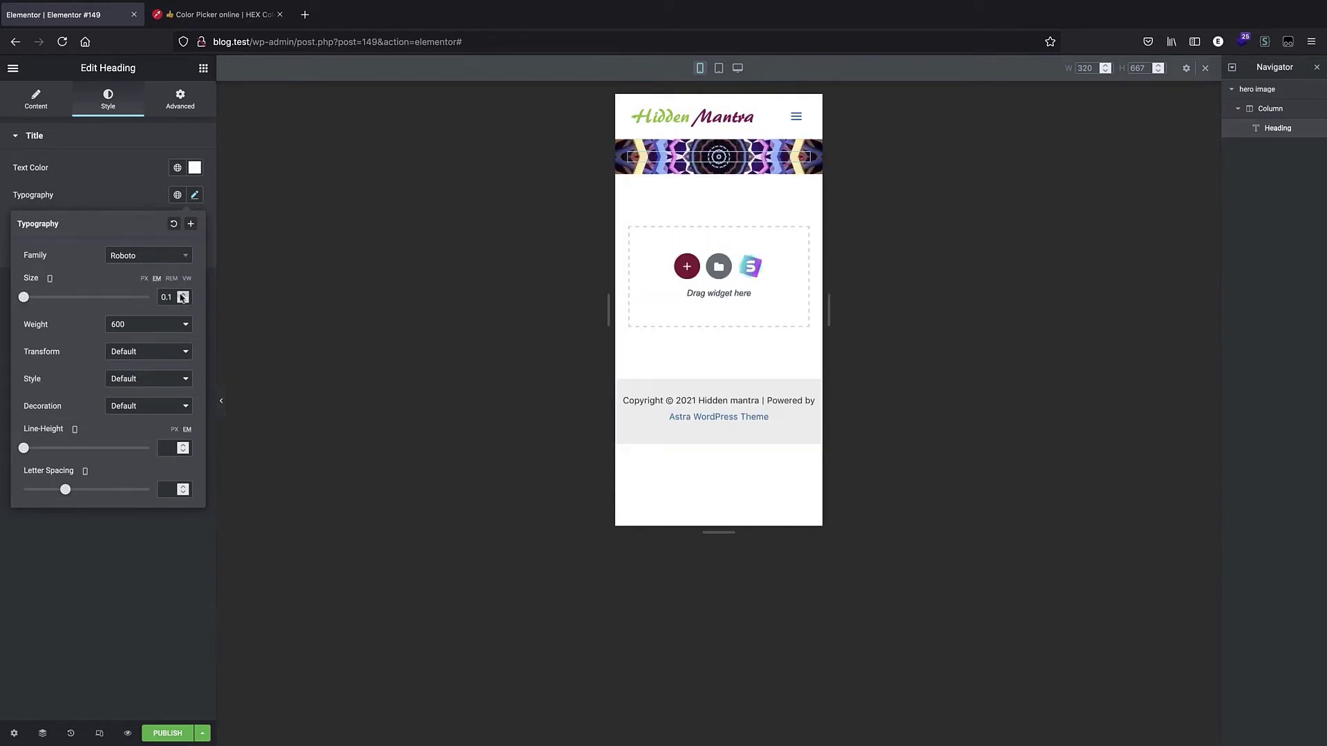
pyautogui.click(183, 297)
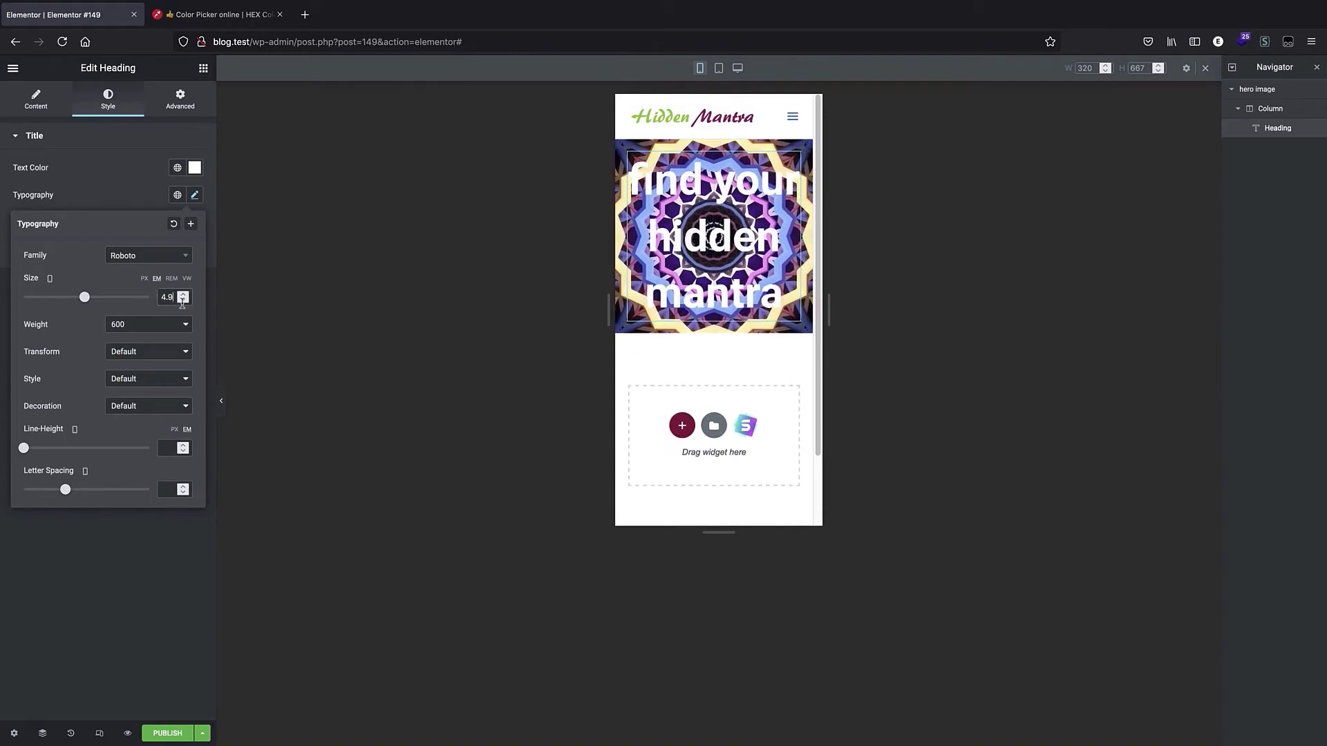
pyautogui.click(183, 301)
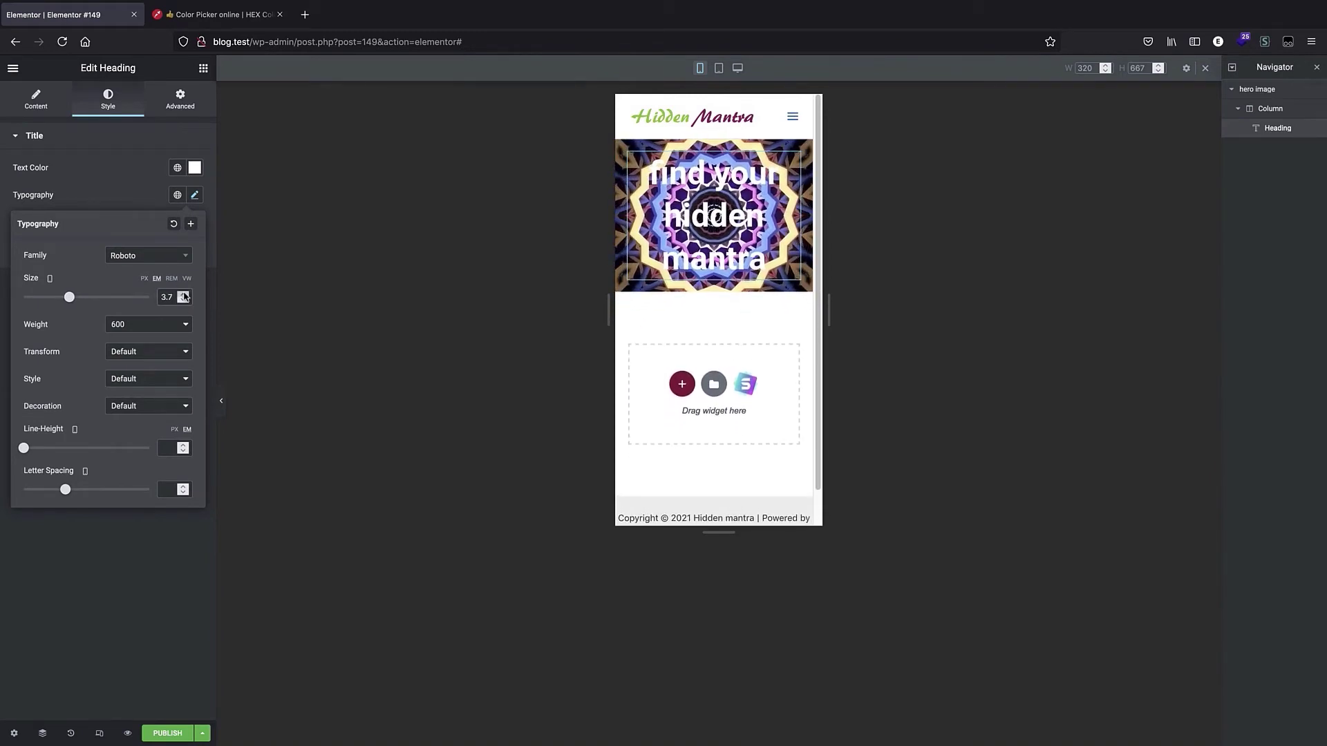
# In tablet view, set the hero section's padding to 10 on all sides.
pyautogui.click(718, 69)
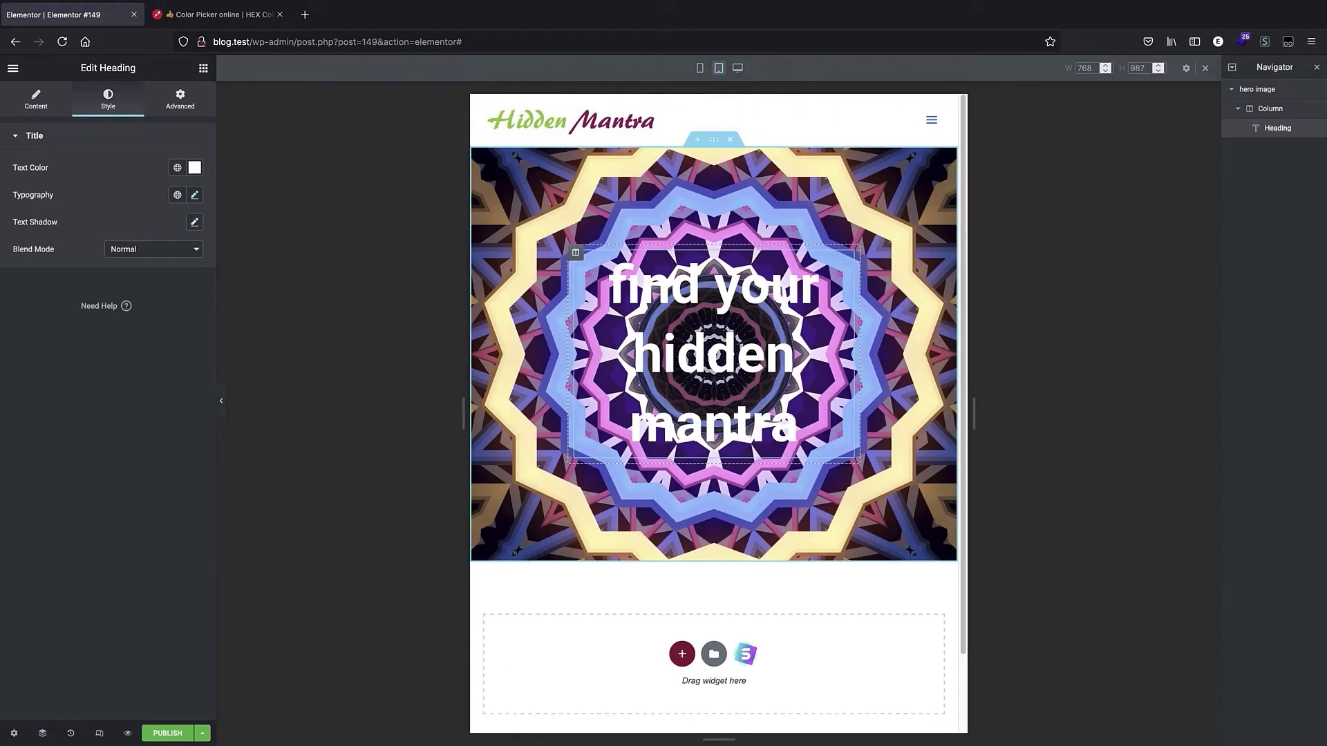
pyautogui.click(1268, 95)
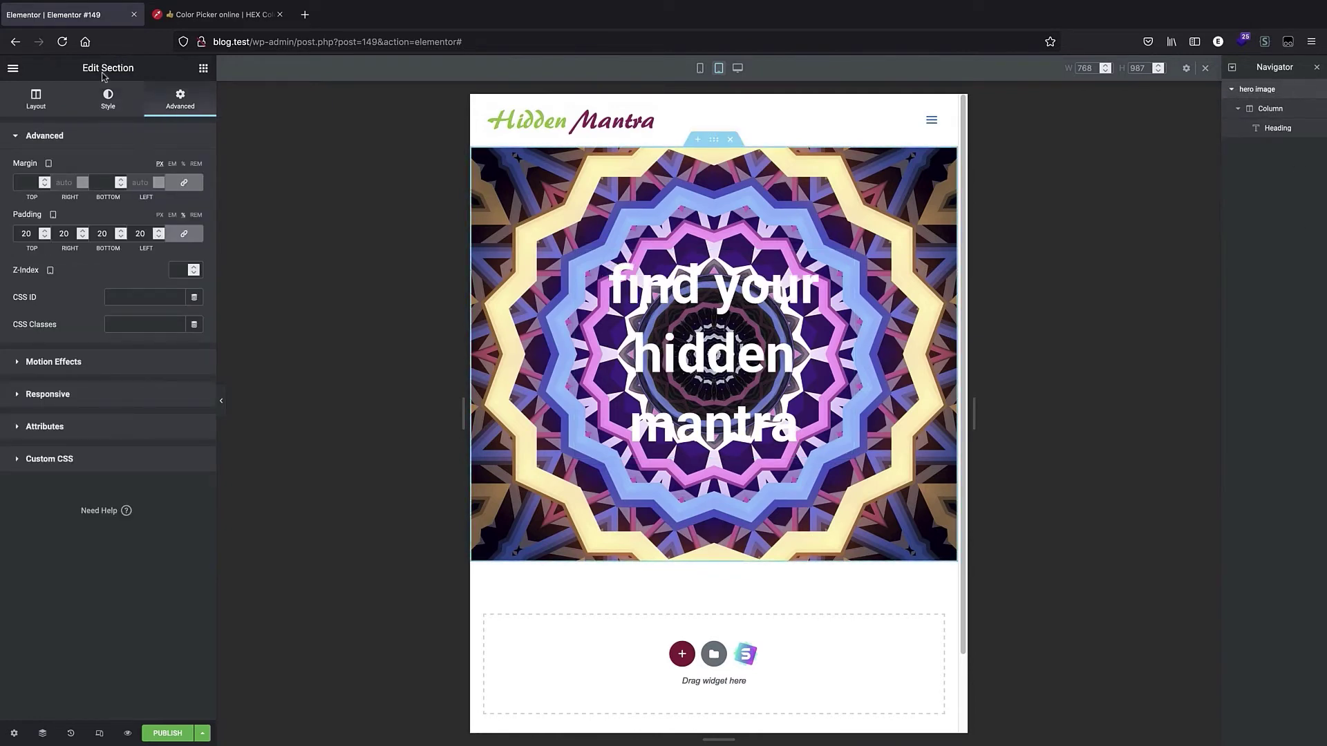
pyautogui.click(45, 236)
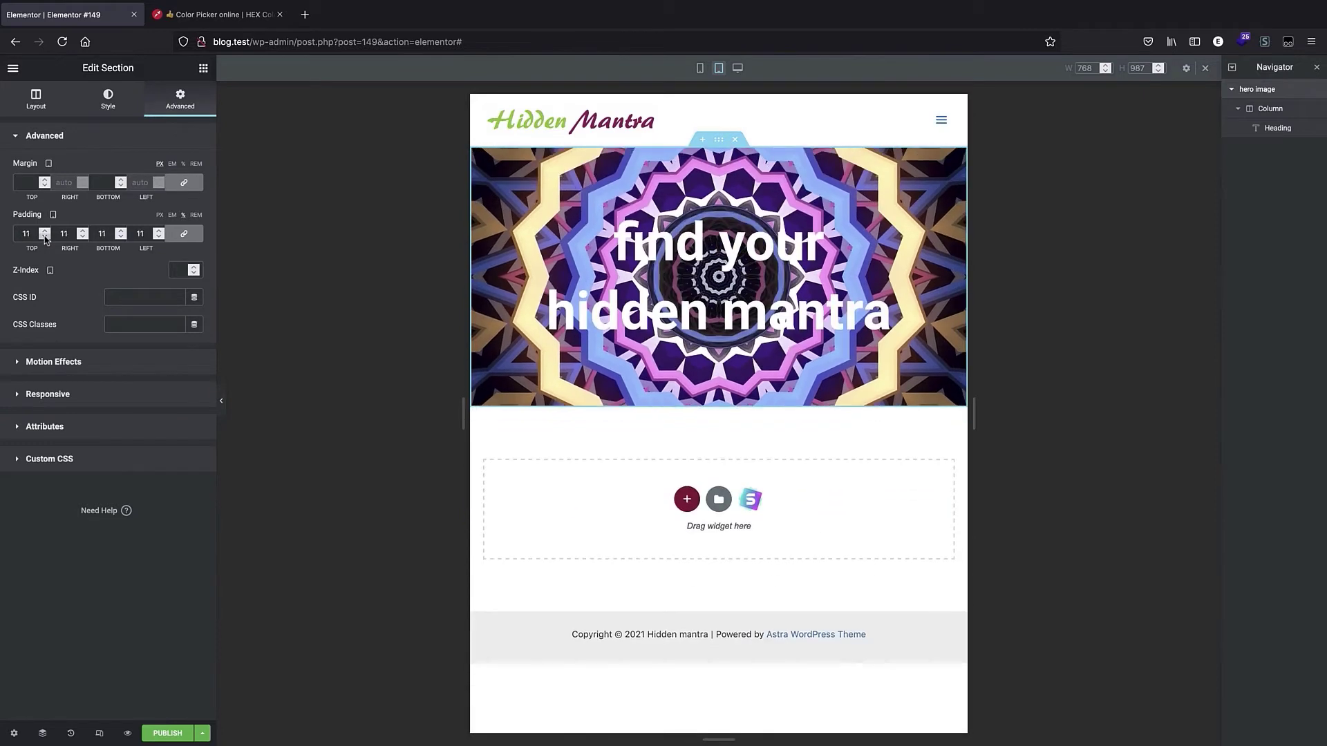
pyautogui.click(45, 236)
pyautogui.click(44, 230)
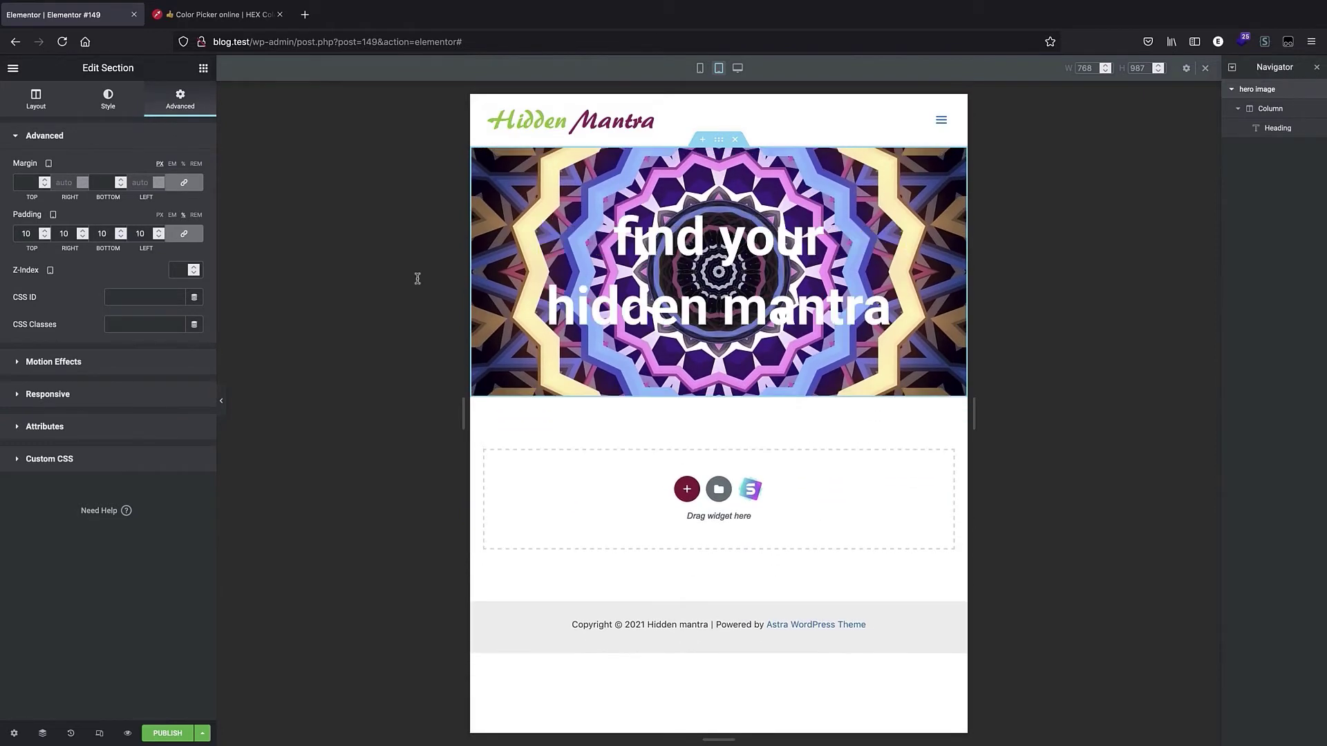
# Open the hero section's background overlay settings and copy the #9c1c64 hex code from the logo palette on the colour picker site.
pyautogui.click(737, 67)
pyautogui.click(700, 68)
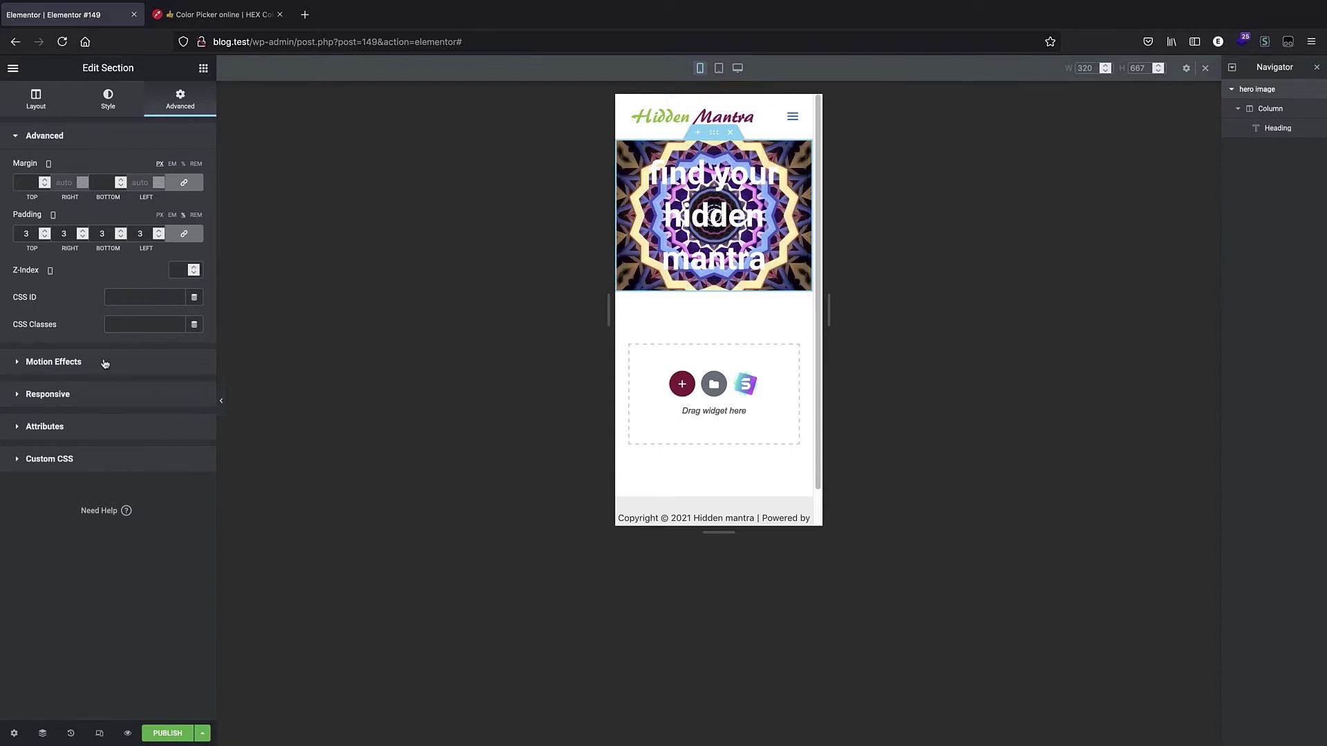
pyautogui.click(108, 109)
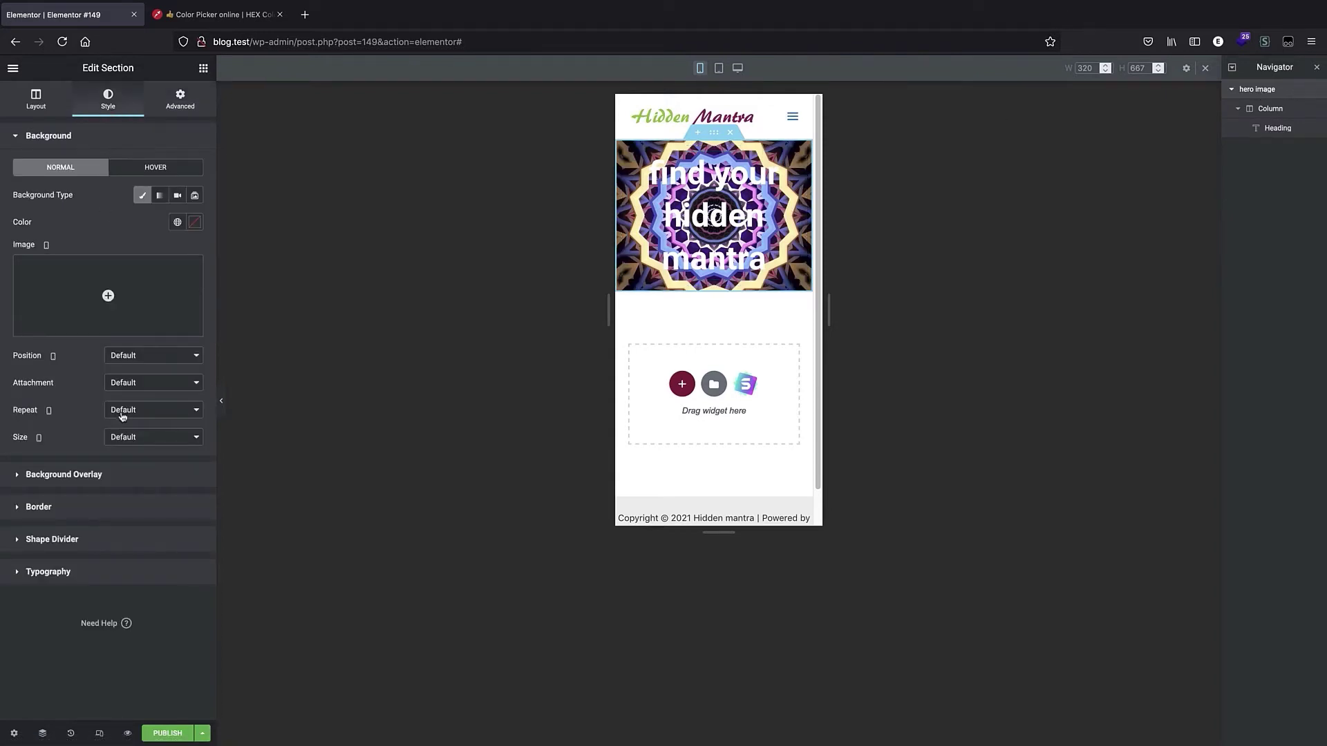
pyautogui.click(63, 475)
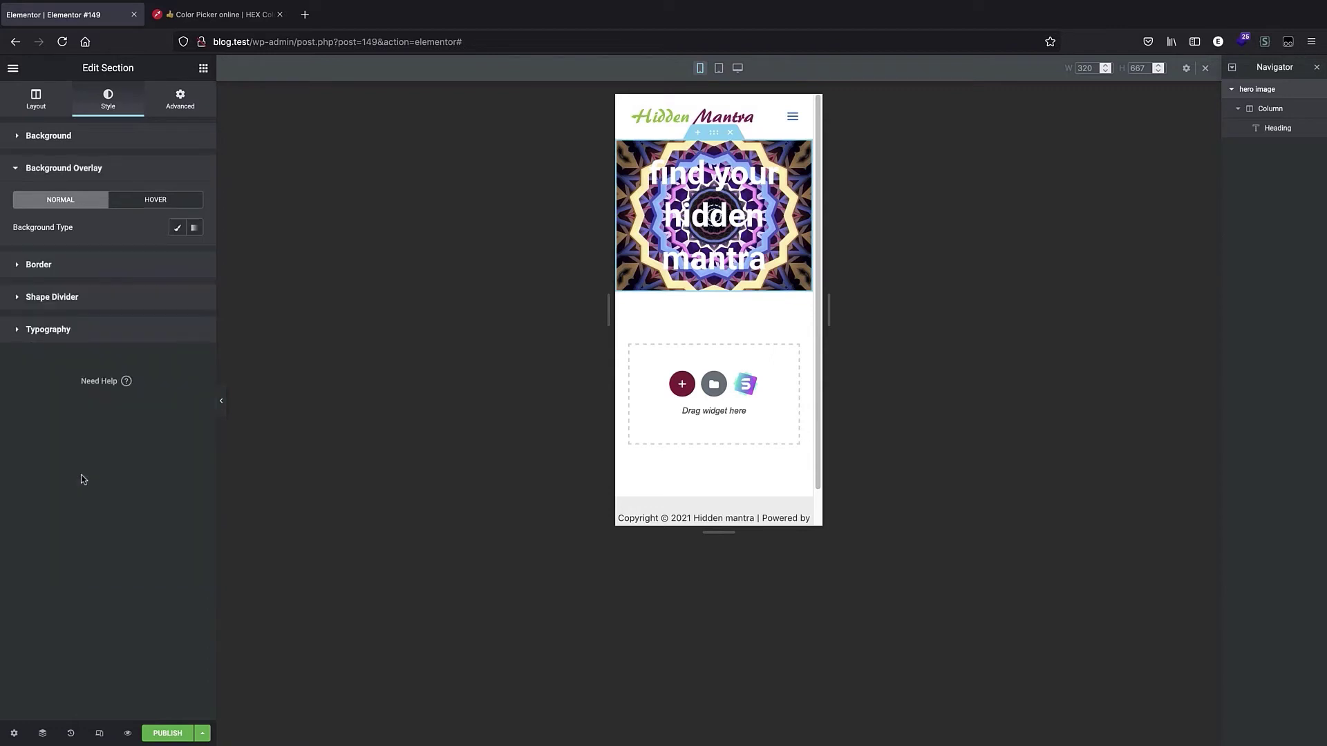
pyautogui.click(201, 17)
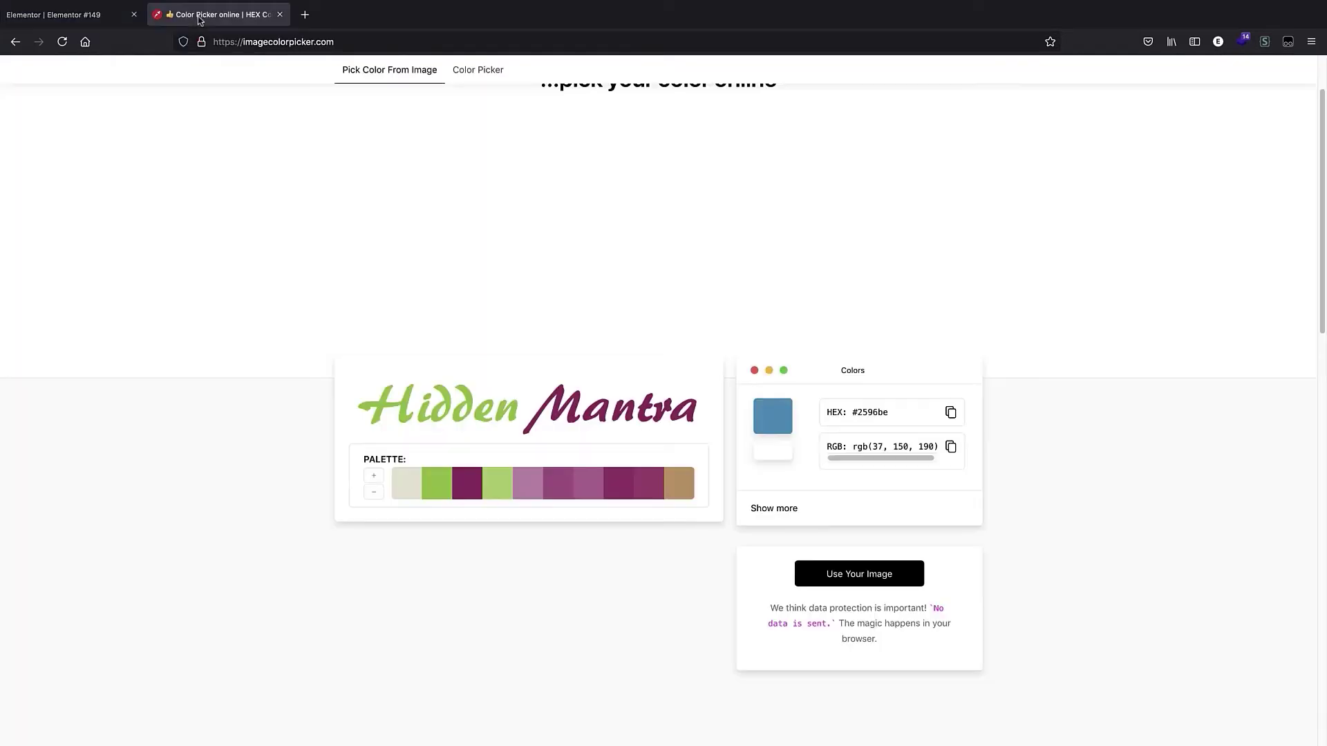
pyautogui.click(467, 485)
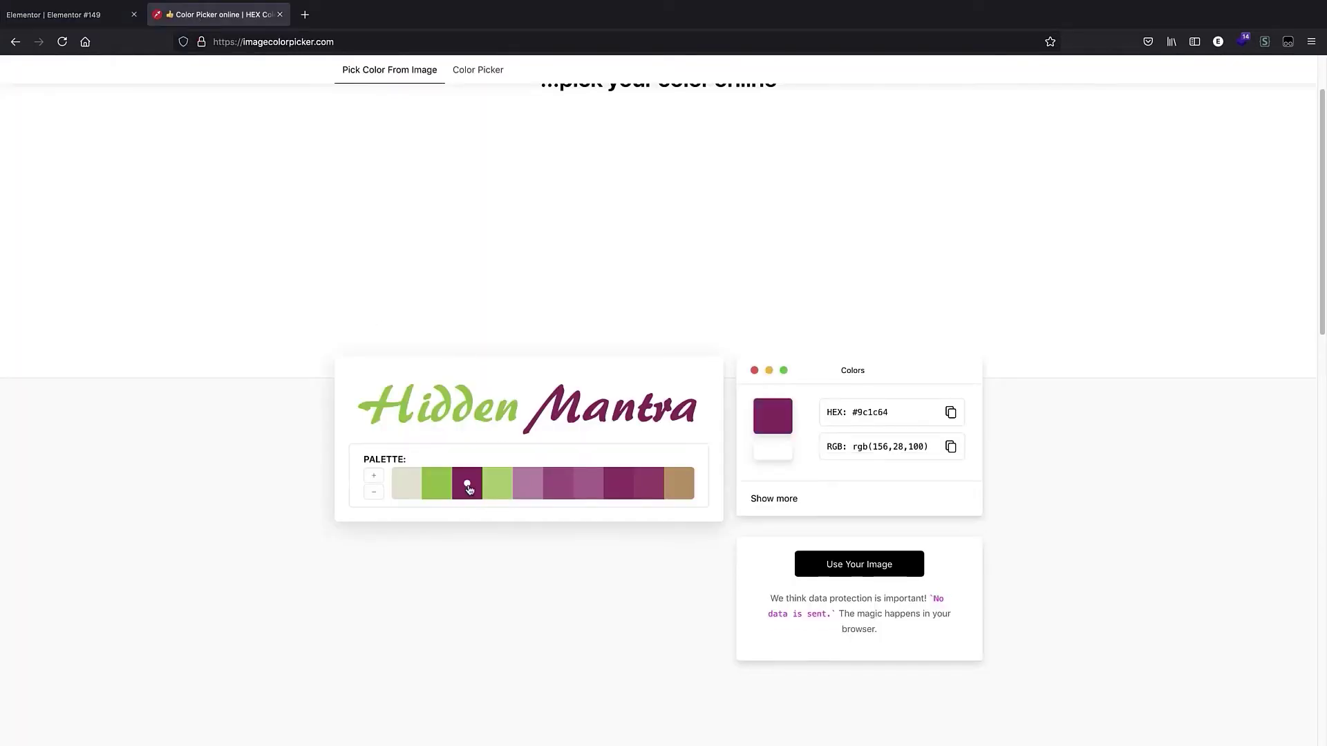
pyautogui.click(950, 413)
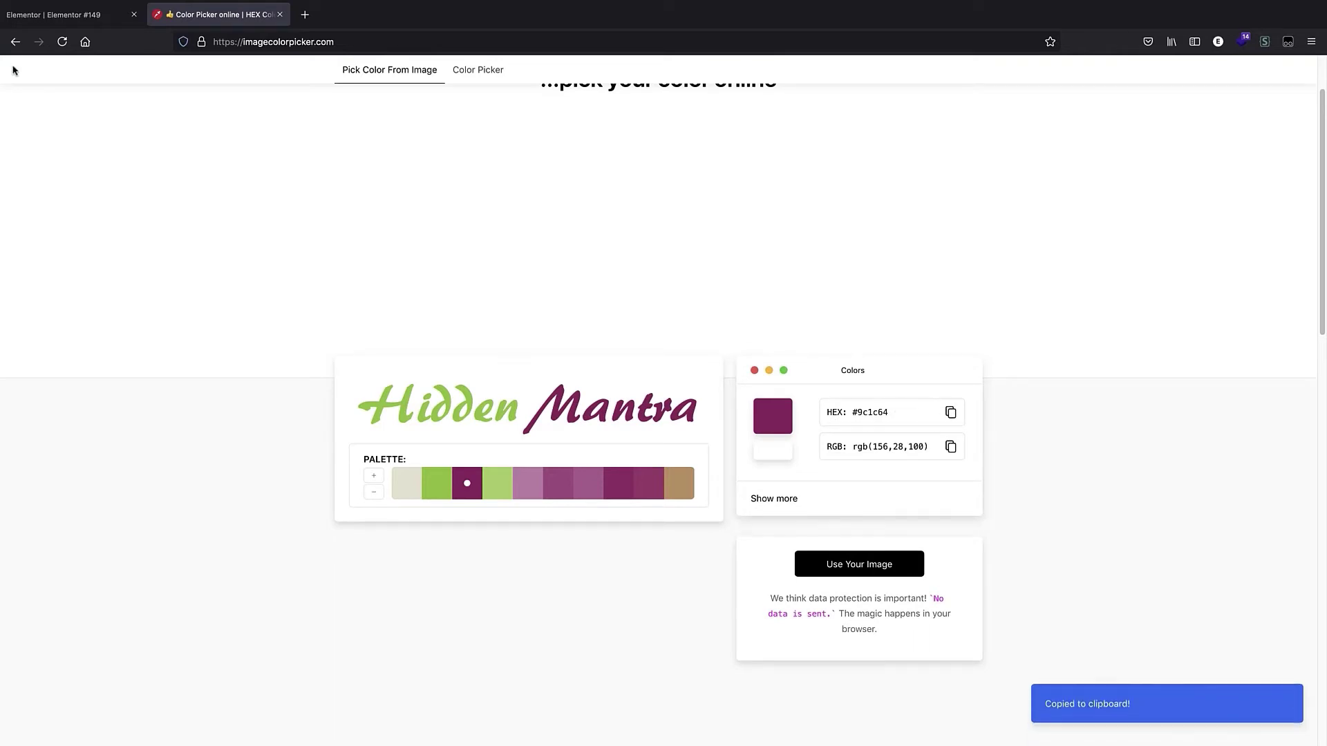
pyautogui.click(19, 21)
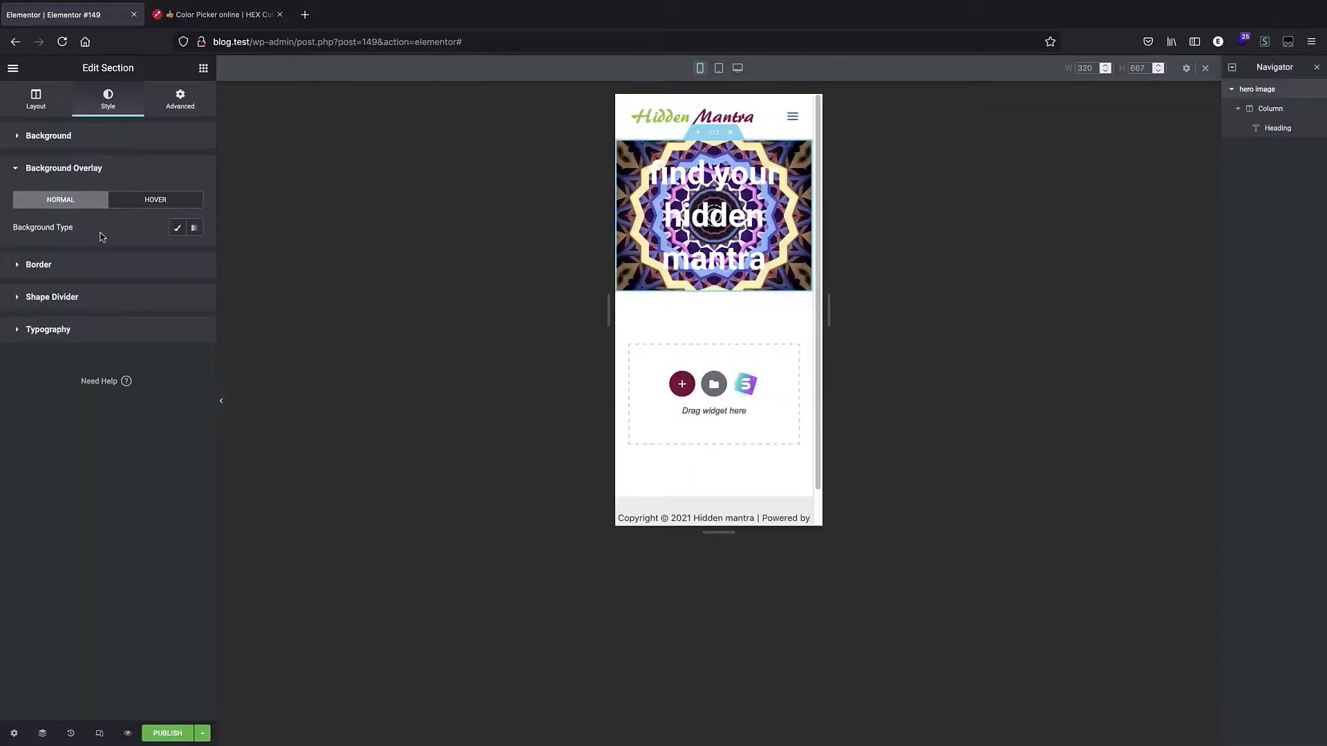
# Add a classic background overlay to the hero section with colour #9c1c64 and opacity 0.86.
pyautogui.click(178, 230)
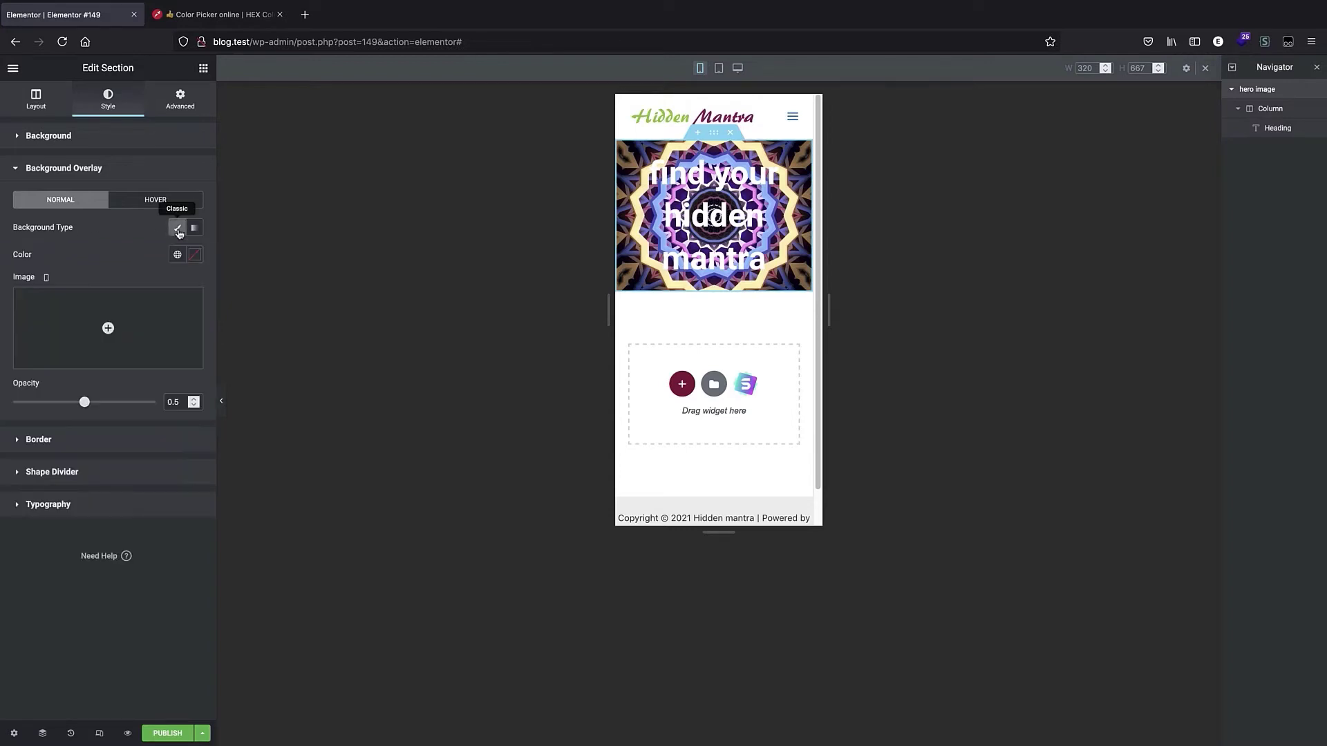
pyautogui.click(173, 255)
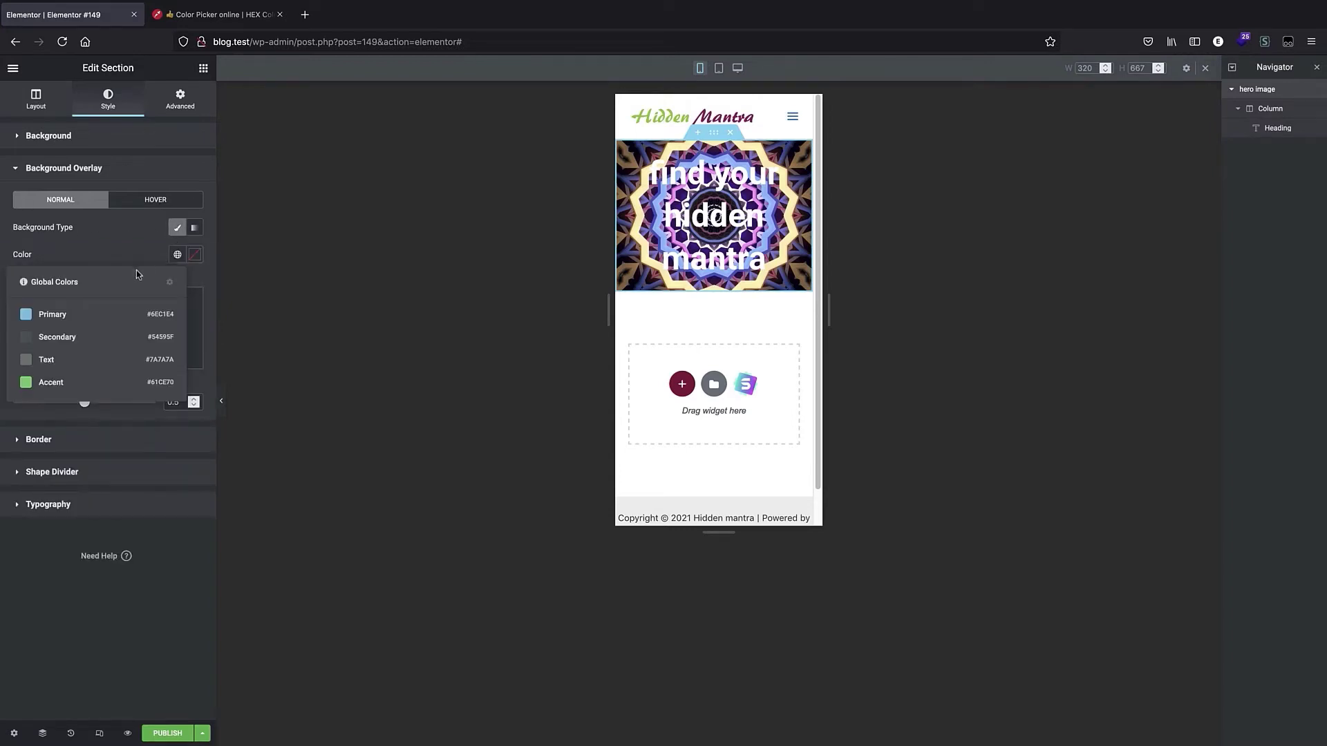
pyautogui.click(95, 314)
pyautogui.click(193, 255)
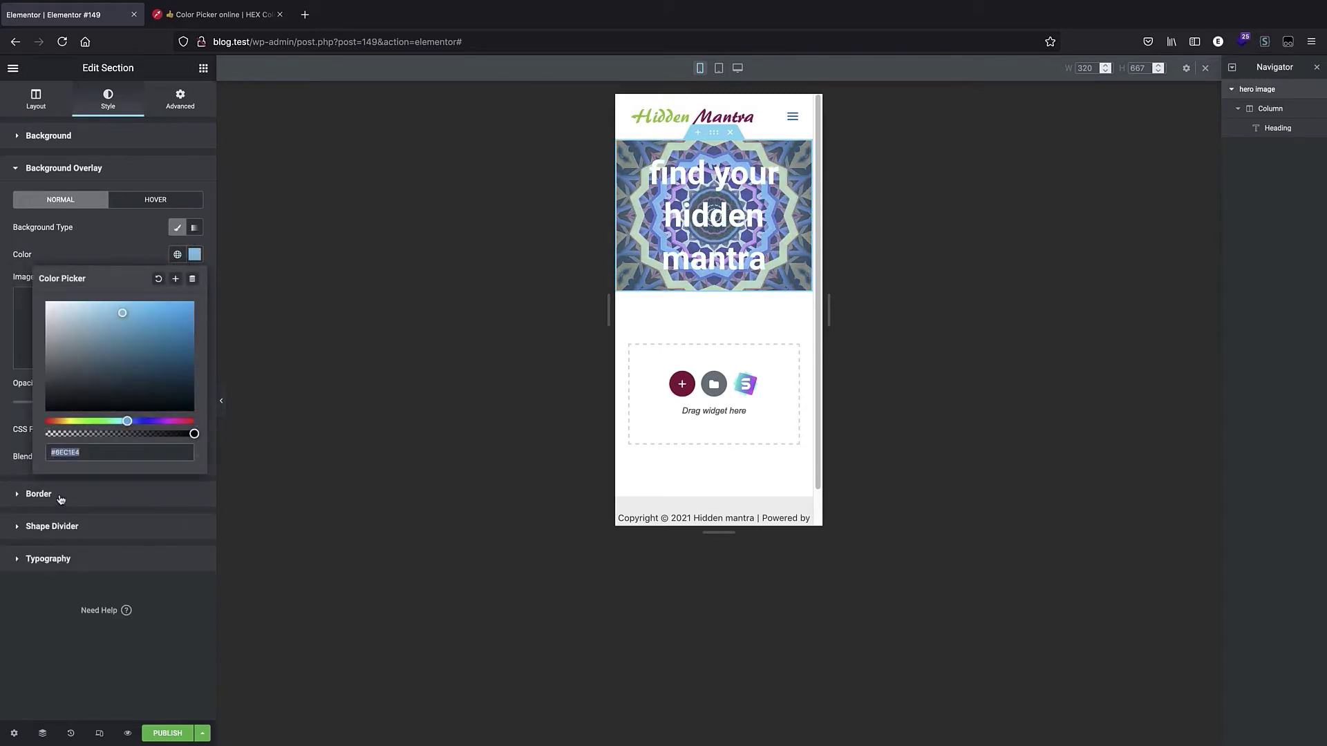
pyautogui.hotkey('ctrl', 'v')
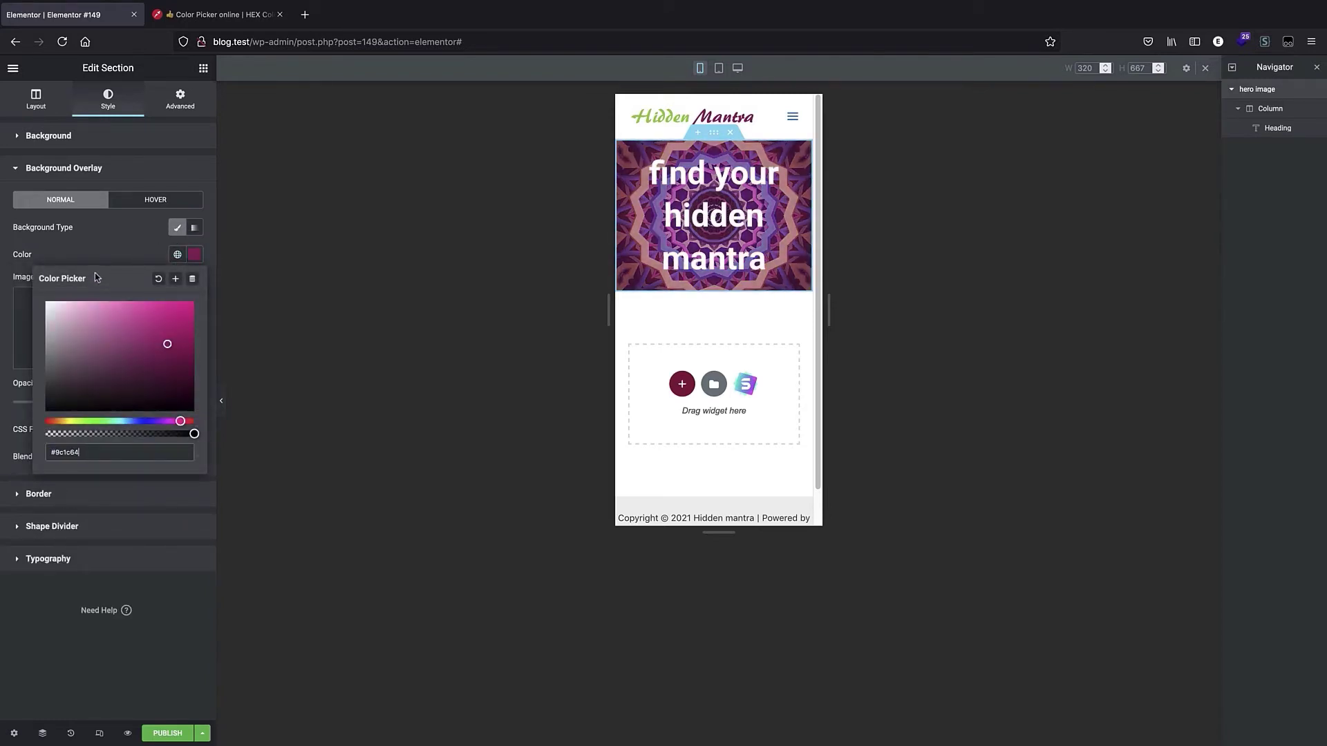
pyautogui.click(104, 243)
pyautogui.moveTo(84, 401); pyautogui.dragTo(138, 416)
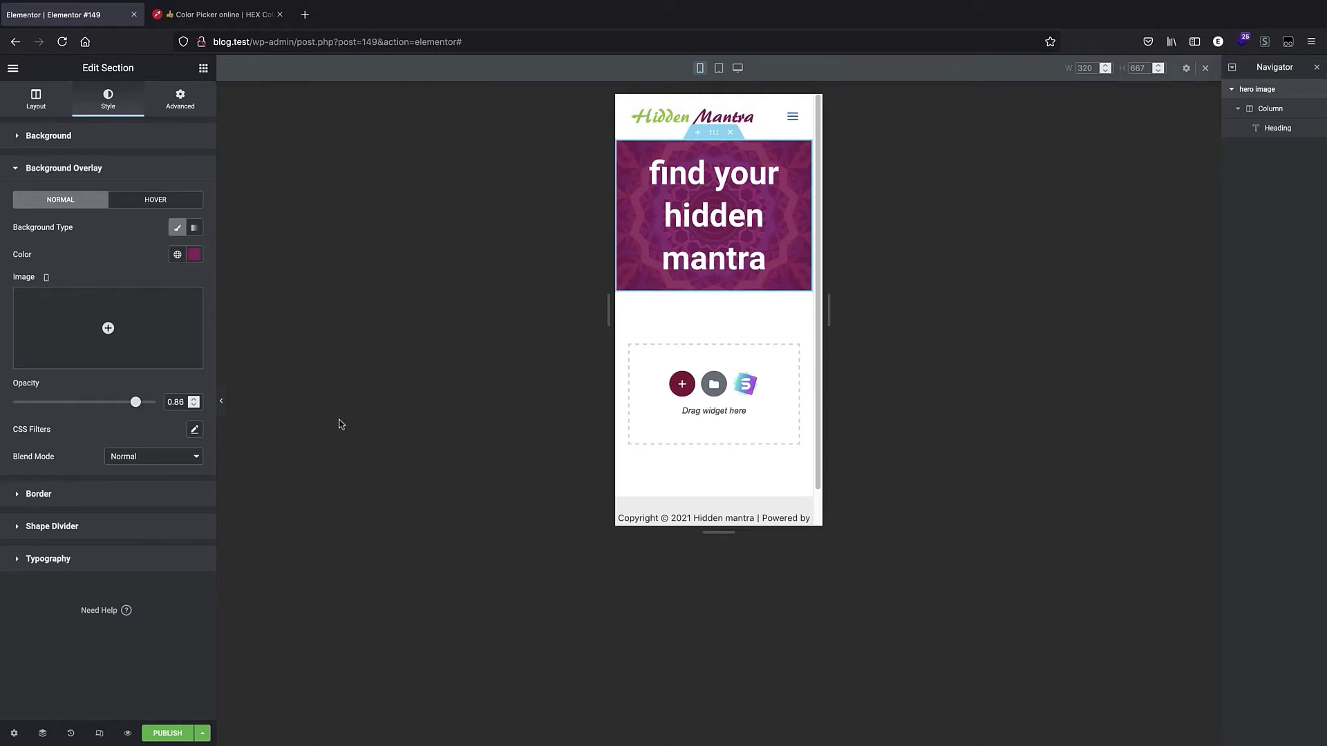
# In desktop view, add a new two-column section below the hero section.
pyautogui.click(737, 68)
pyautogui.scroll(-2, 826, 575)
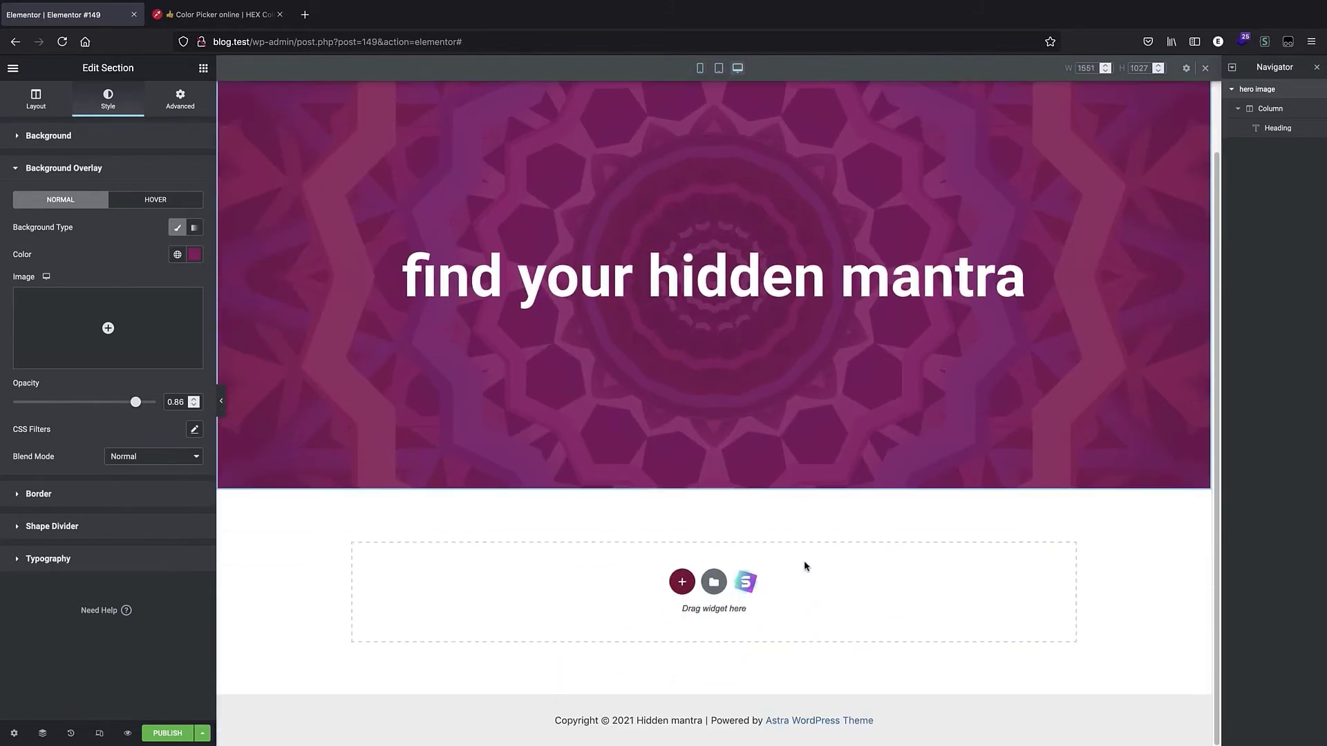
pyautogui.click(681, 582)
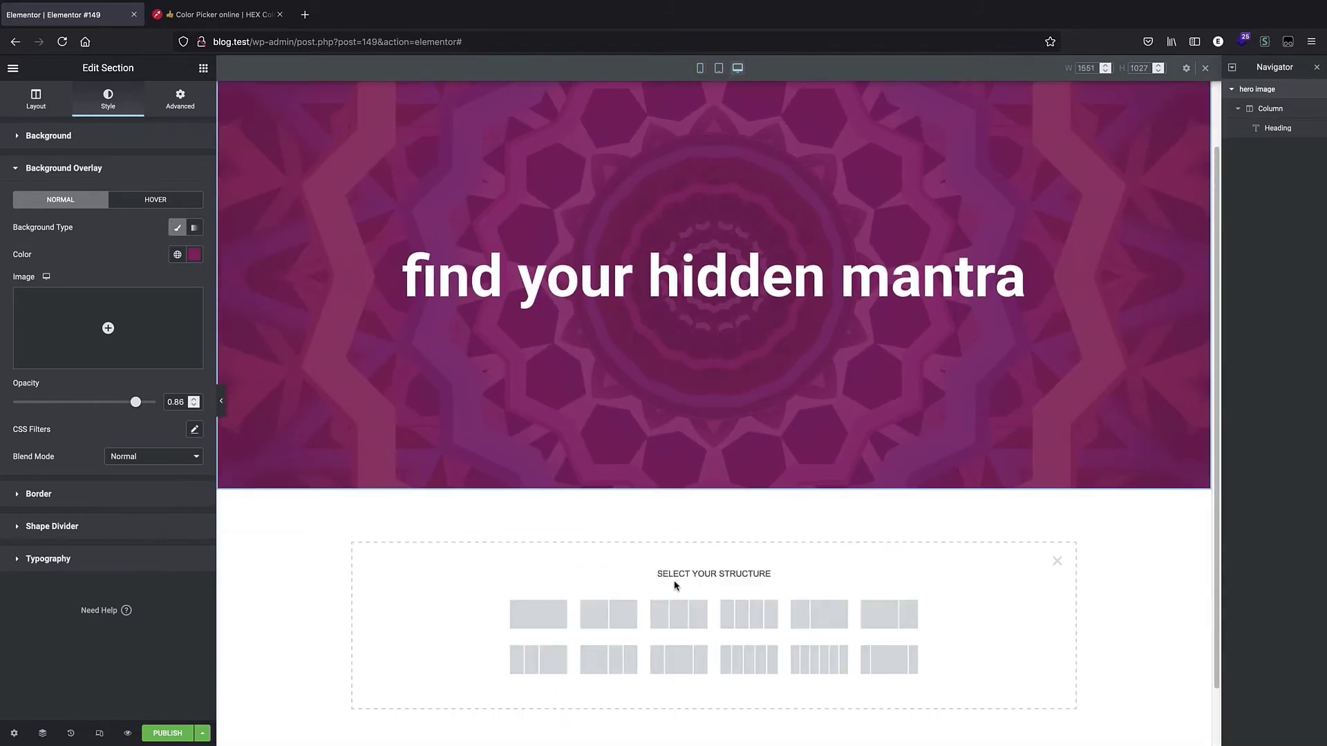
pyautogui.click(620, 611)
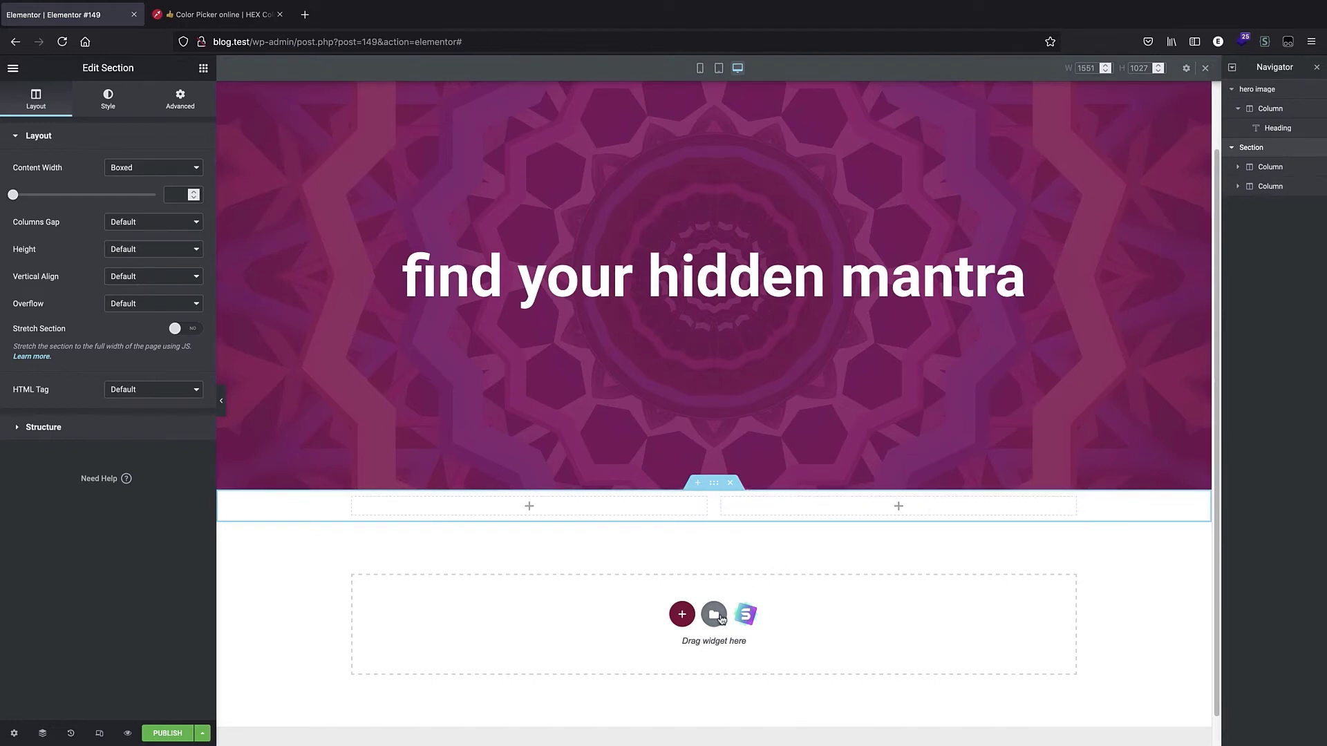
# Add an Image widget to the left column and insert the cosmic meditation figure image from the media library.
pyautogui.click(794, 550)
pyautogui.click(14, 67)
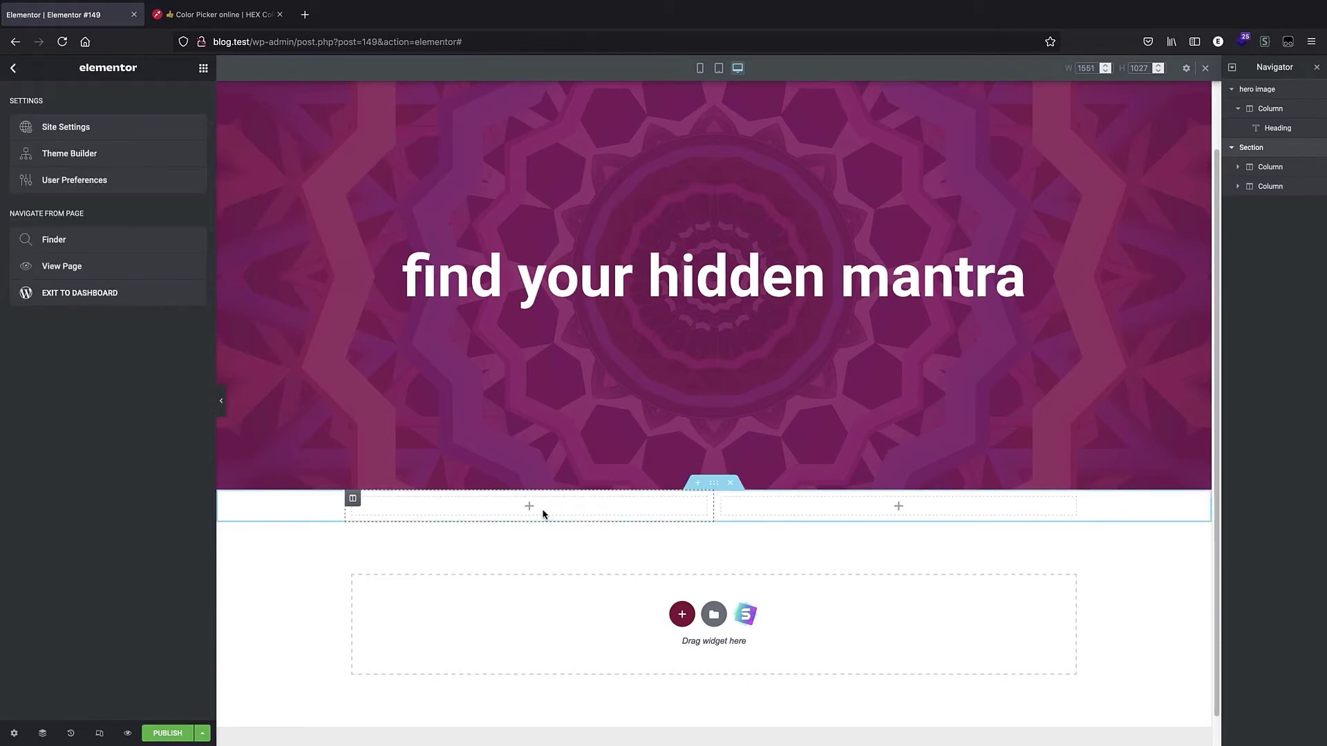
pyautogui.click(530, 506)
pyautogui.moveTo(53, 245); pyautogui.dragTo(626, 506)
pyautogui.scroll(-4, 625, 506)
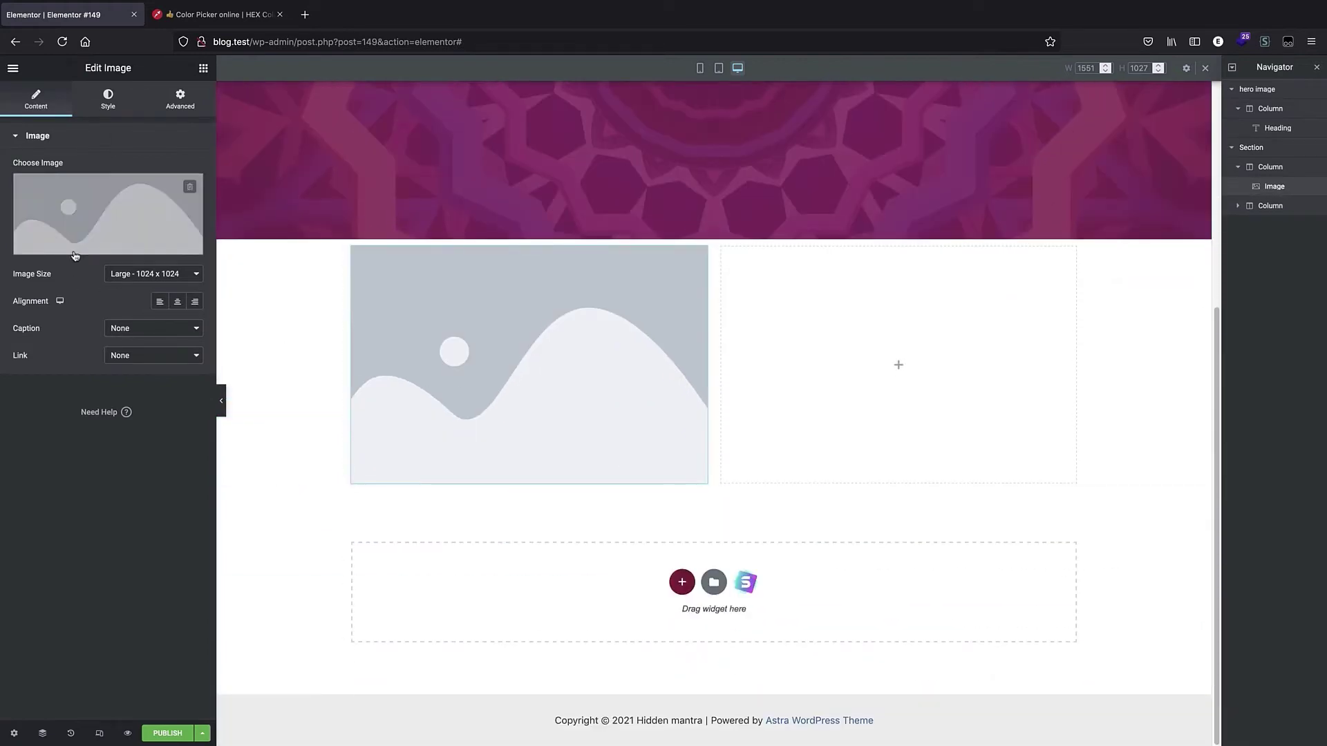
pyautogui.click(75, 255)
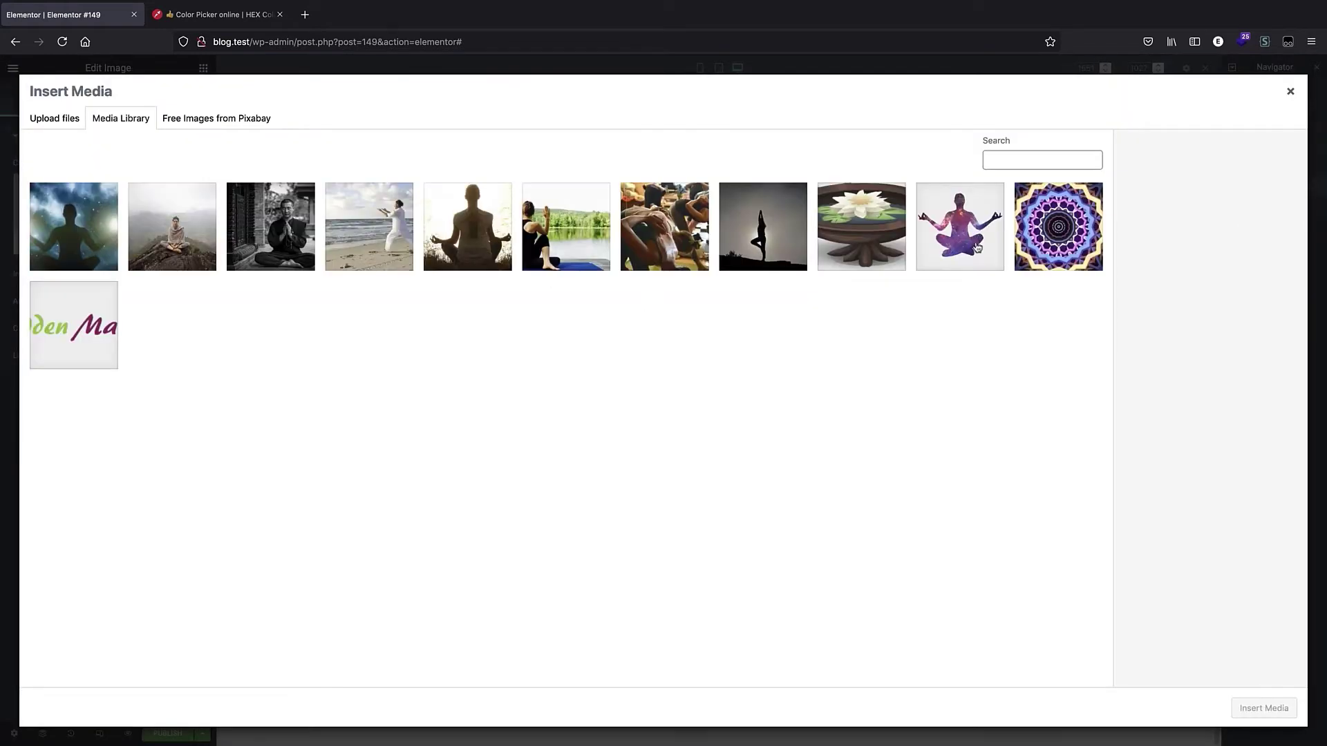
pyautogui.click(979, 245)
pyautogui.click(1263, 708)
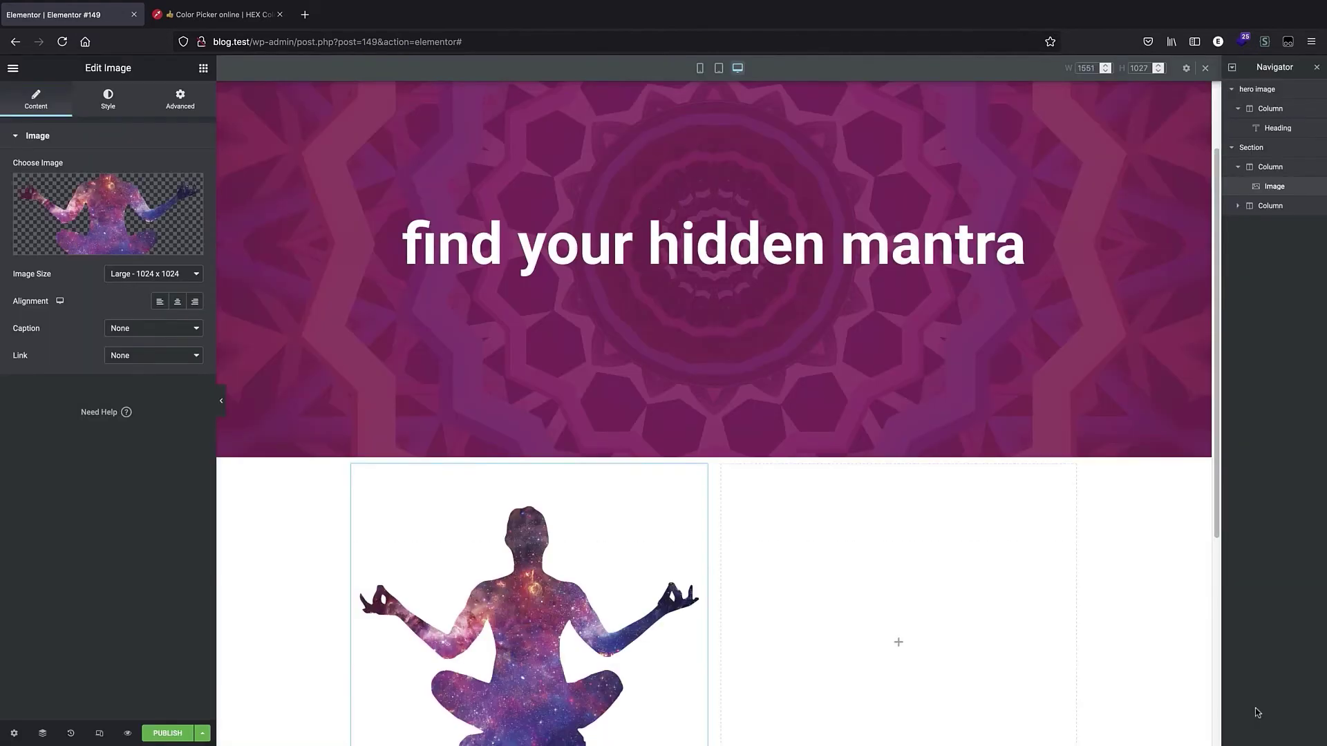
# Add a Text Editor widget to the empty right column of the new section.
pyautogui.scroll(-5, 725, 339)
pyautogui.scroll(2, 726, 341)
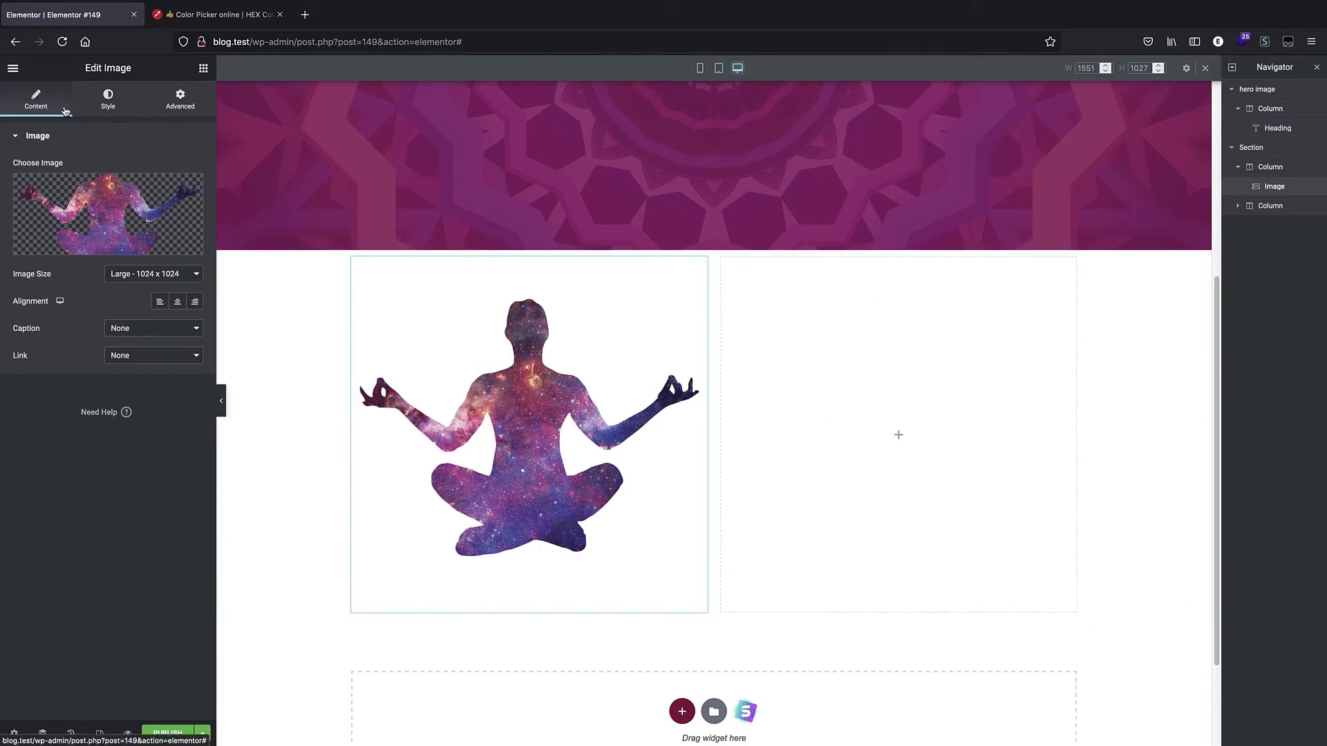
pyautogui.click(899, 435)
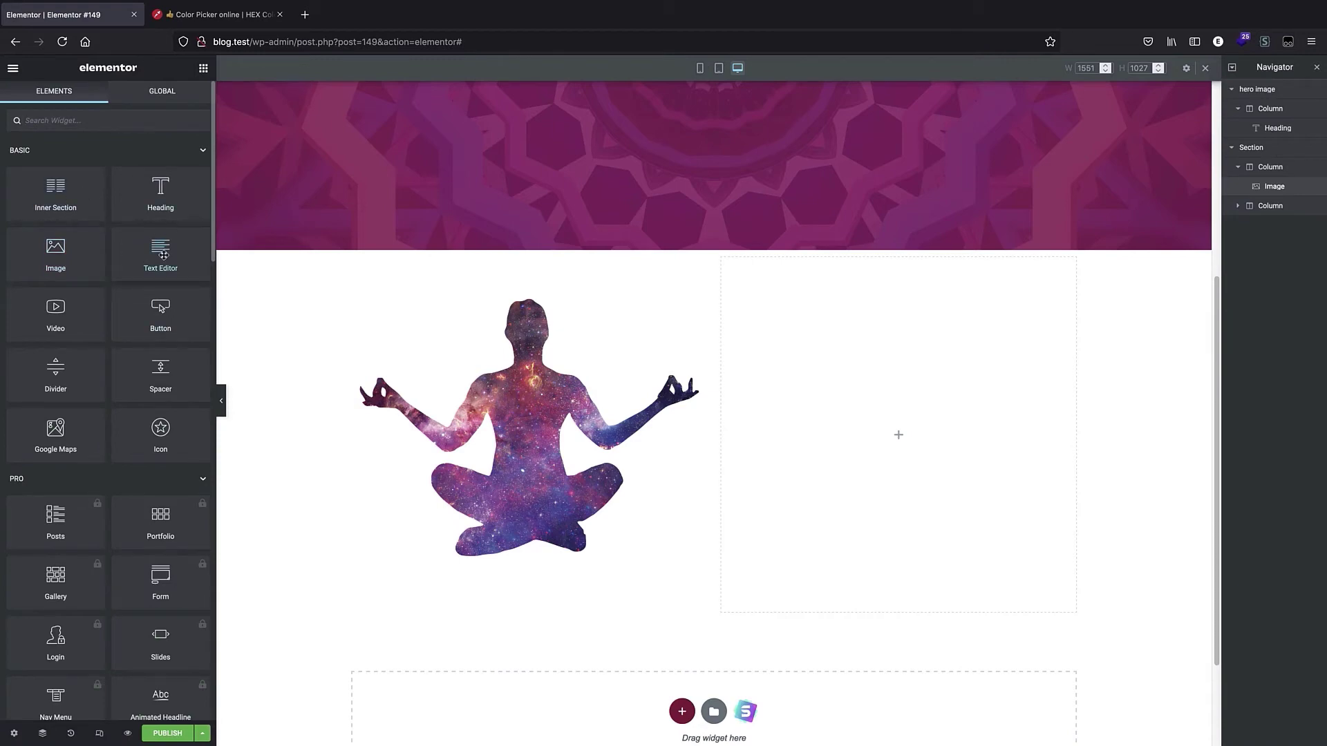
pyautogui.moveTo(161, 254); pyautogui.dragTo(897, 441)
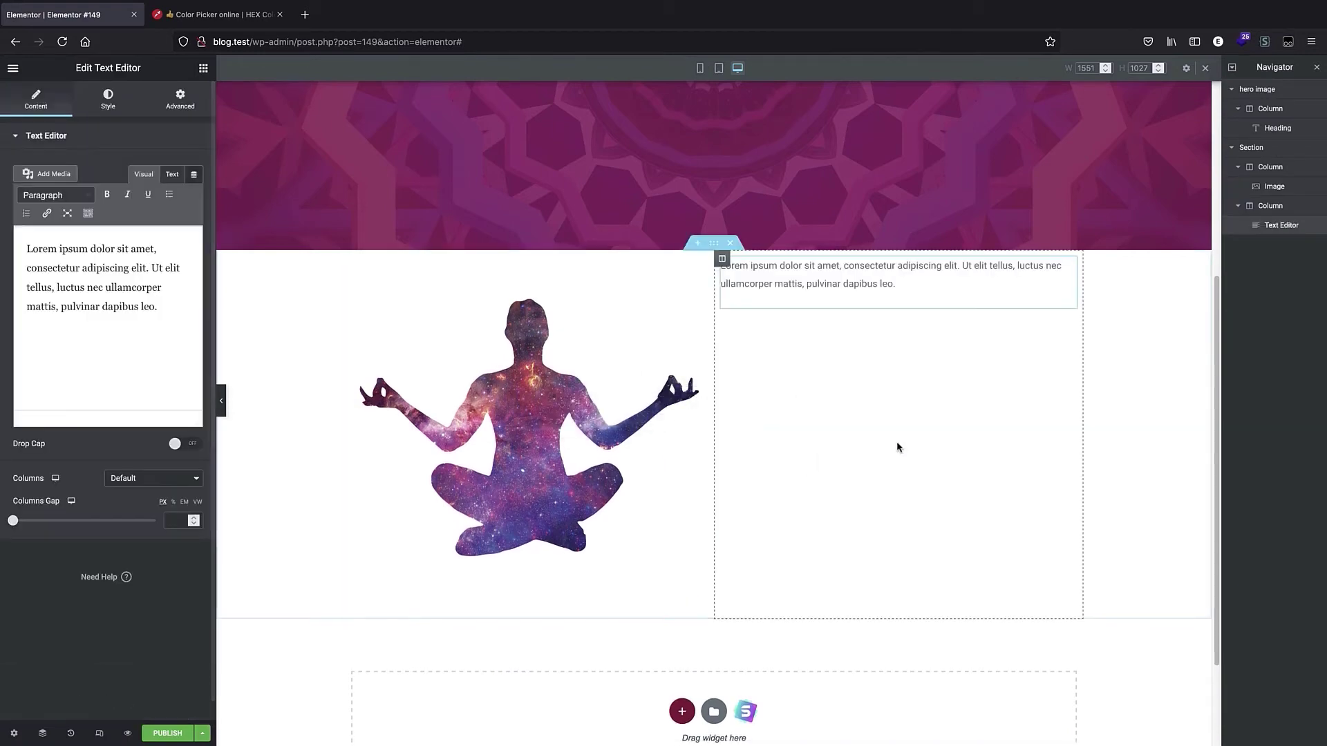
# Open the Blind Text Generator site in a new browser tab.
pyautogui.scroll(-1, 820, 289)
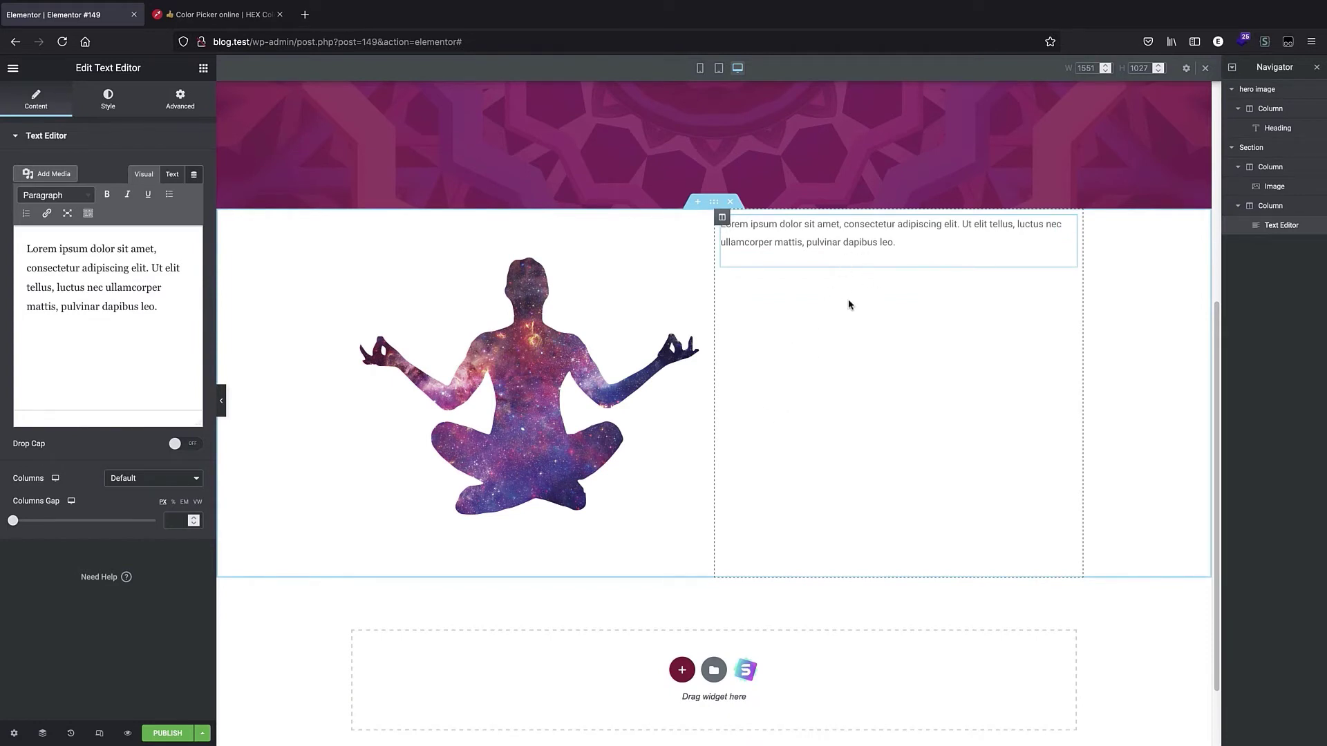
pyautogui.click(305, 15)
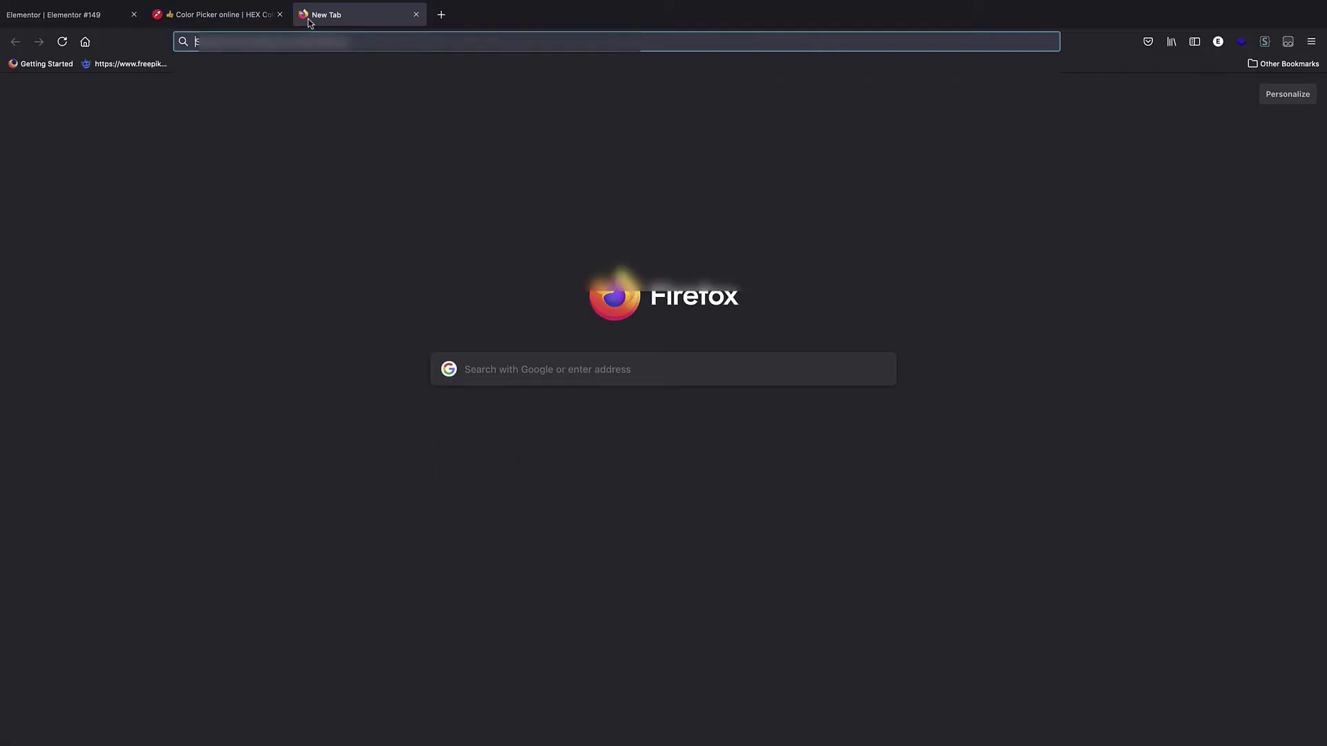
pyautogui.write('blindtextgenerator.com/')
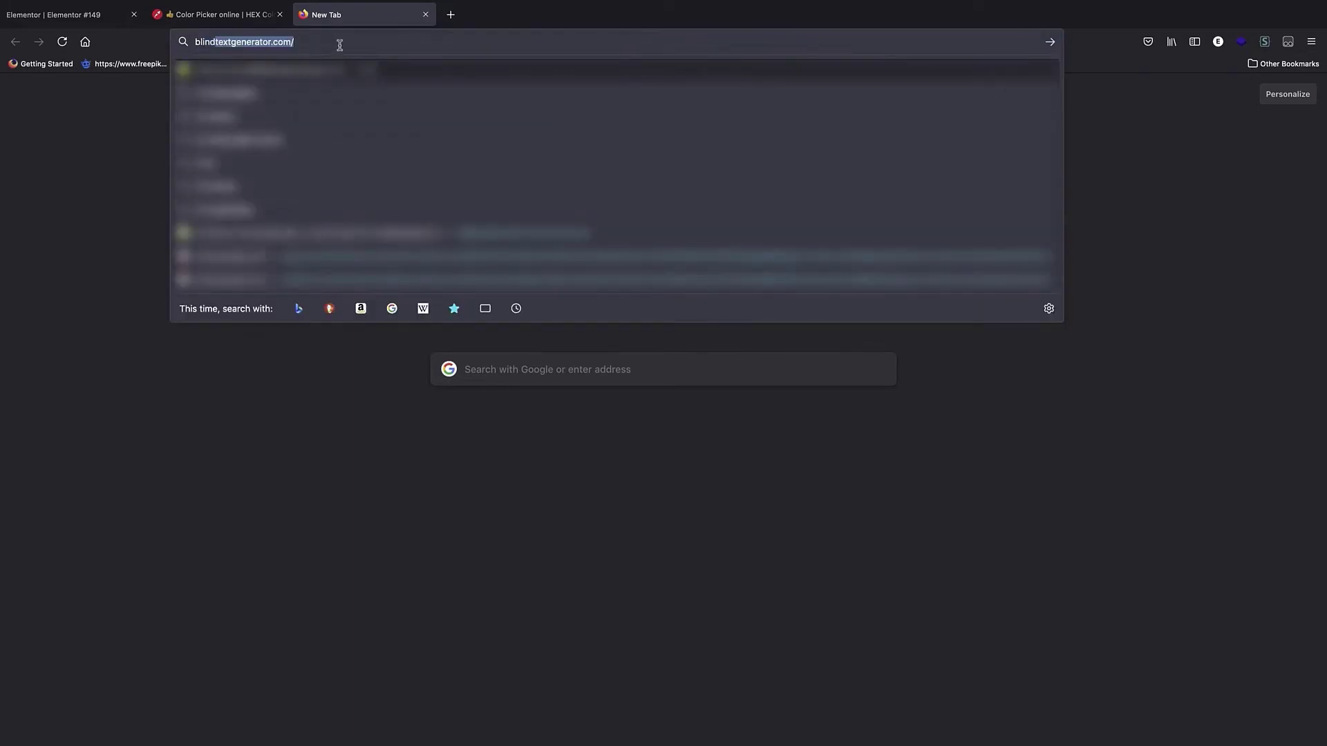
pyautogui.press('Return')
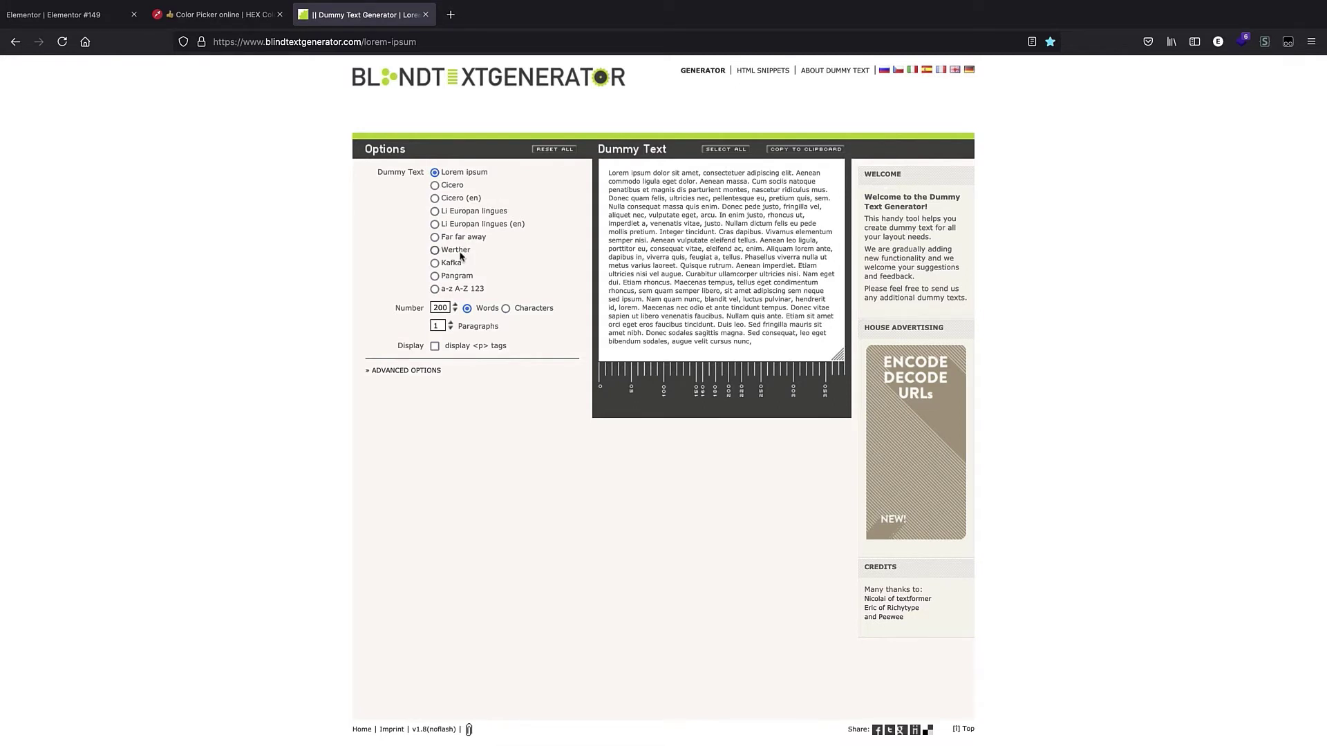
# Generate Kafka dummy text, copy its opening passage, and return to the Elementor editor tab.
pyautogui.click(434, 263)
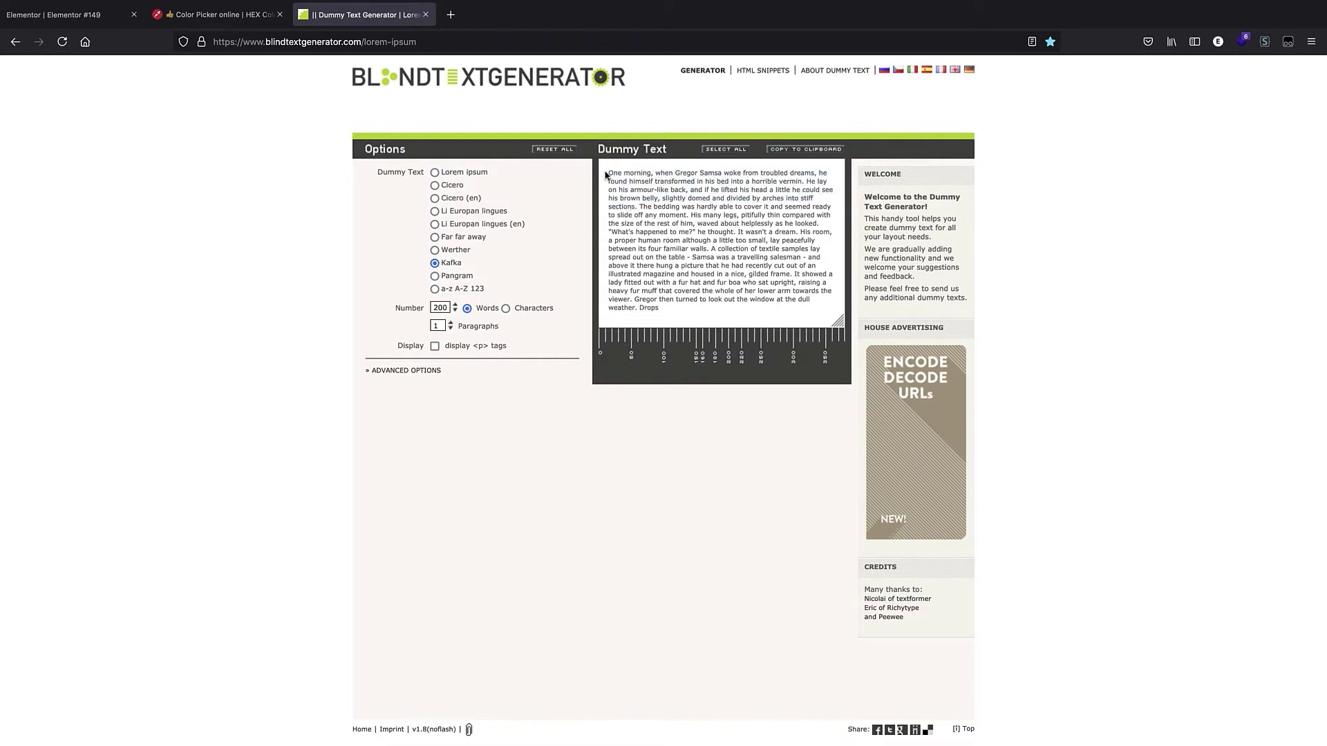
pyautogui.moveTo(607, 169); pyautogui.dragTo(633, 206)
pyautogui.rightClick(638, 207)
pyautogui.click(665, 216)
pyautogui.hotkey('ctrl', 'shift', 'Tab')
pyautogui.hotkey('ctrl', 'shift', 'Tab')
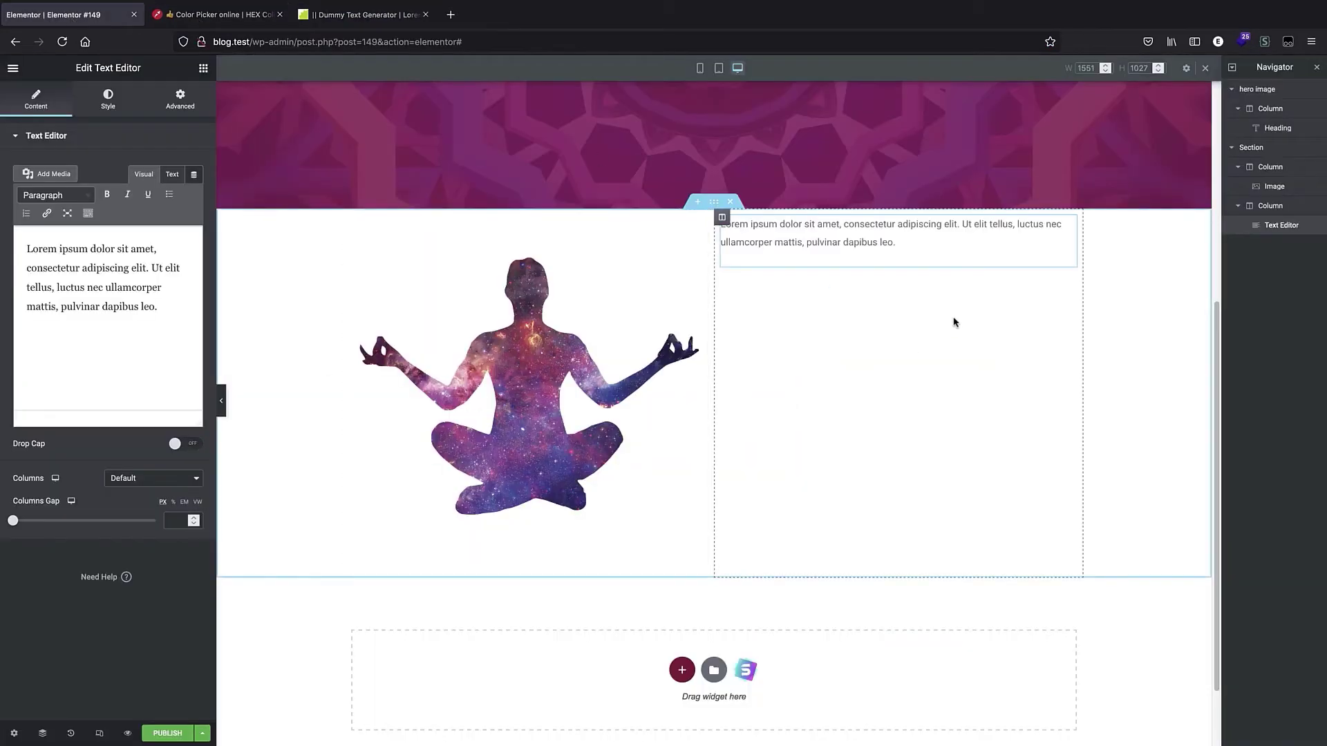
# Replace the Text Editor's placeholder text with the copied Kafka passage.
pyautogui.click(97, 284)
pyautogui.hotkey('ctrl', 'a')
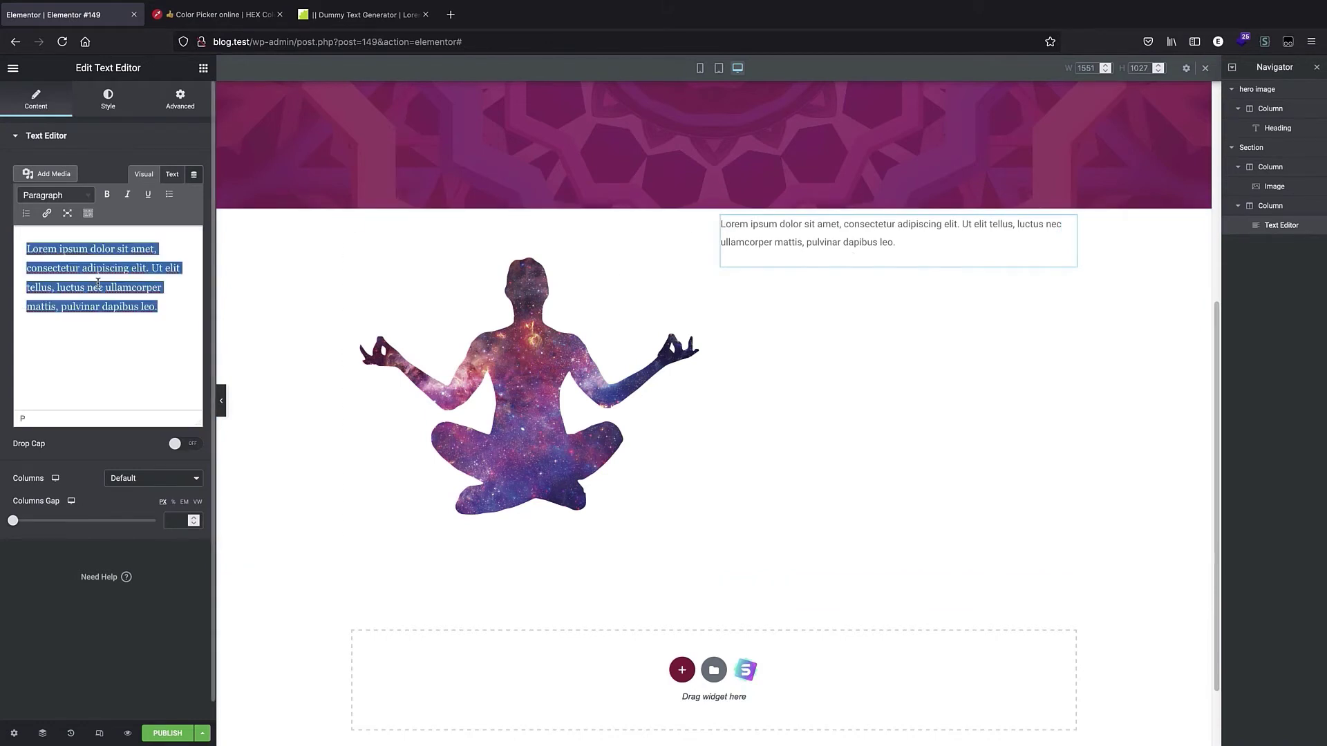
pyautogui.hotkey('ctrl', 'v')
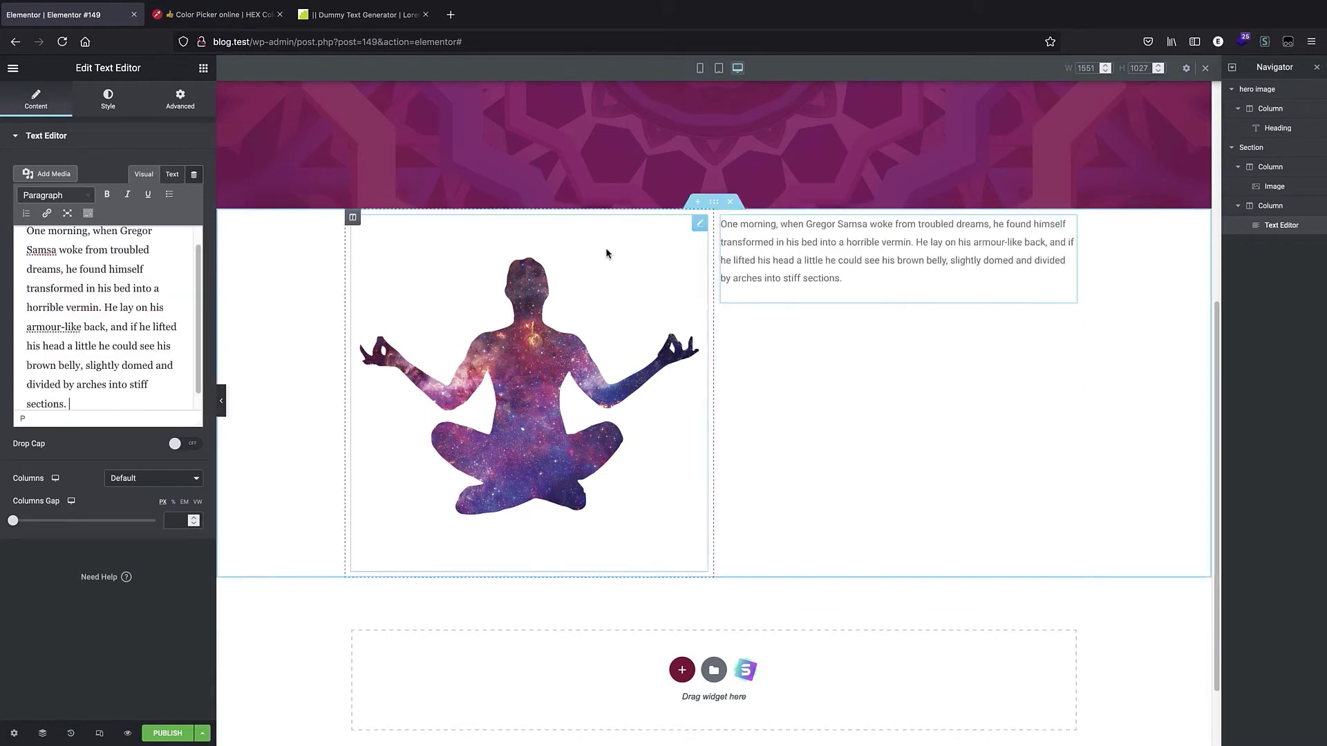
pyautogui.scroll(1, 127, 274)
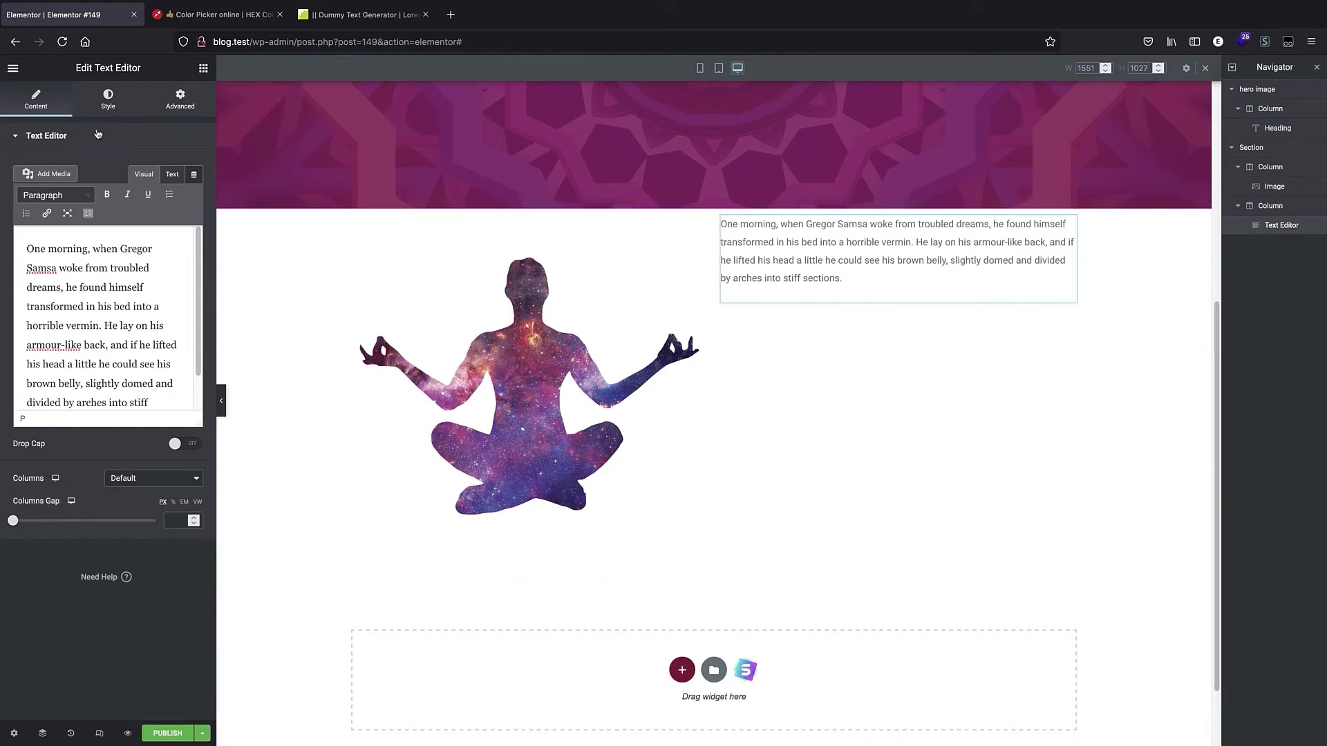
# Set the text widget's padding to 29 px on all sides.
pyautogui.click(175, 100)
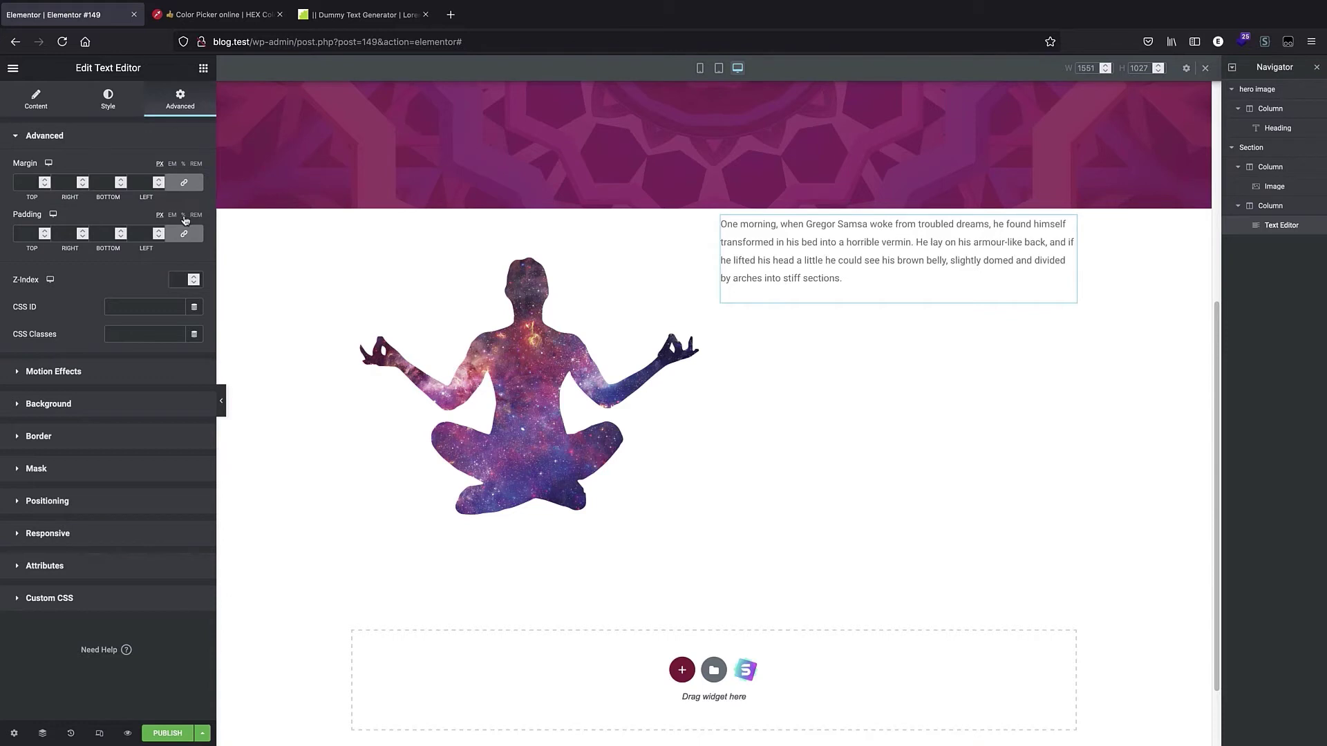
pyautogui.click(44, 231)
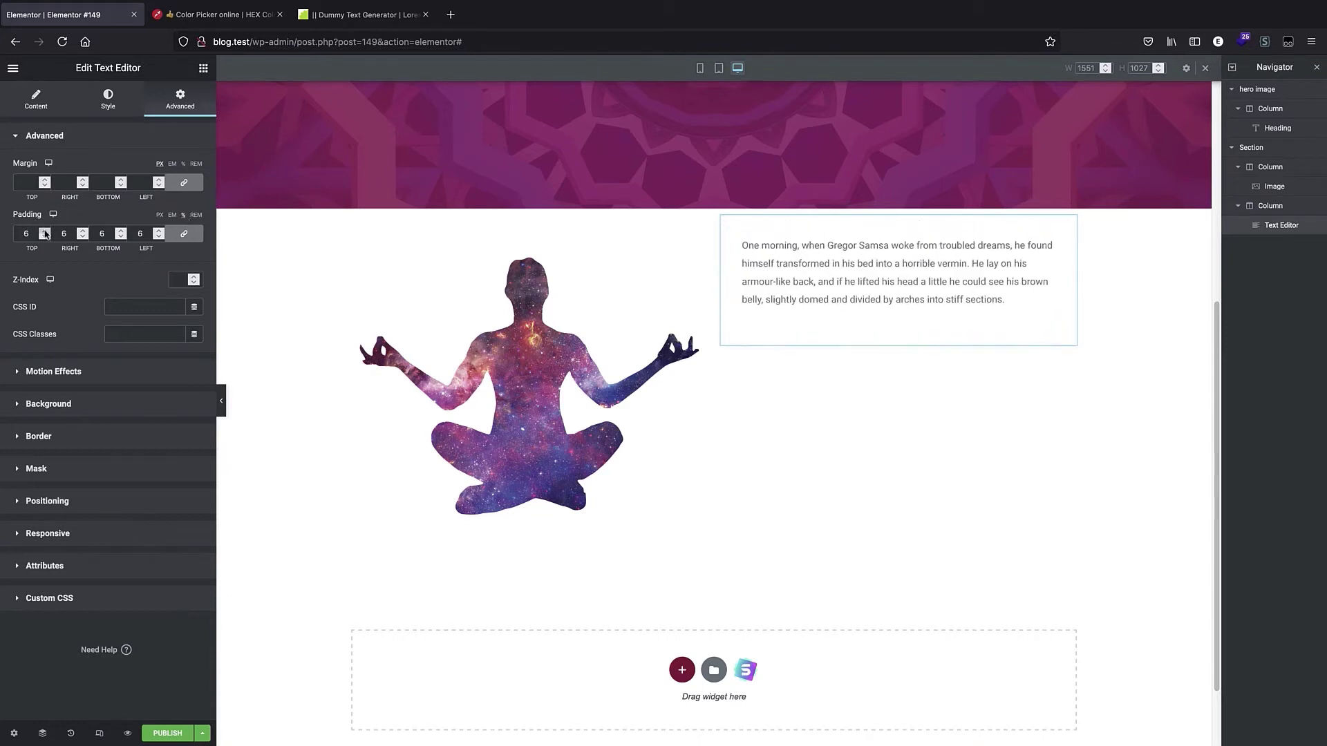
pyautogui.click(45, 233)
pyautogui.click(44, 234)
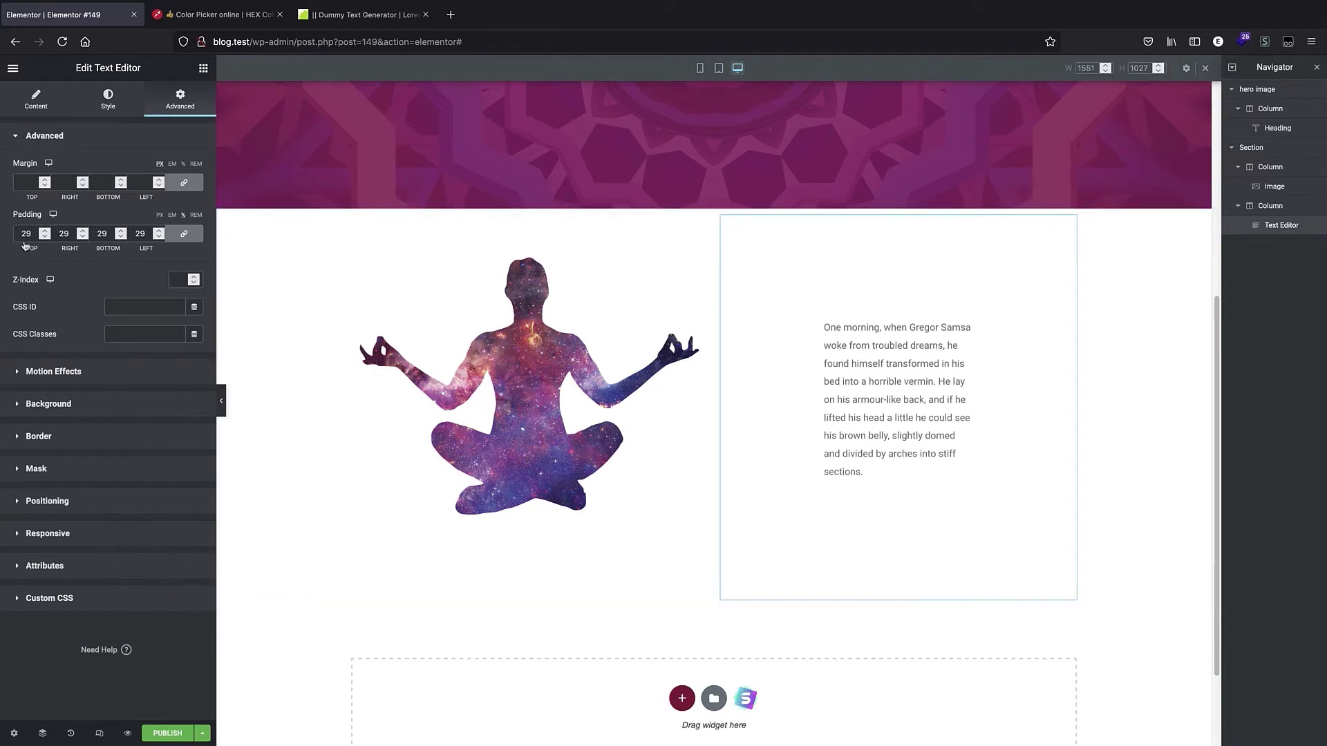
# Set the text's typography size to 21 px.
pyautogui.click(97, 104)
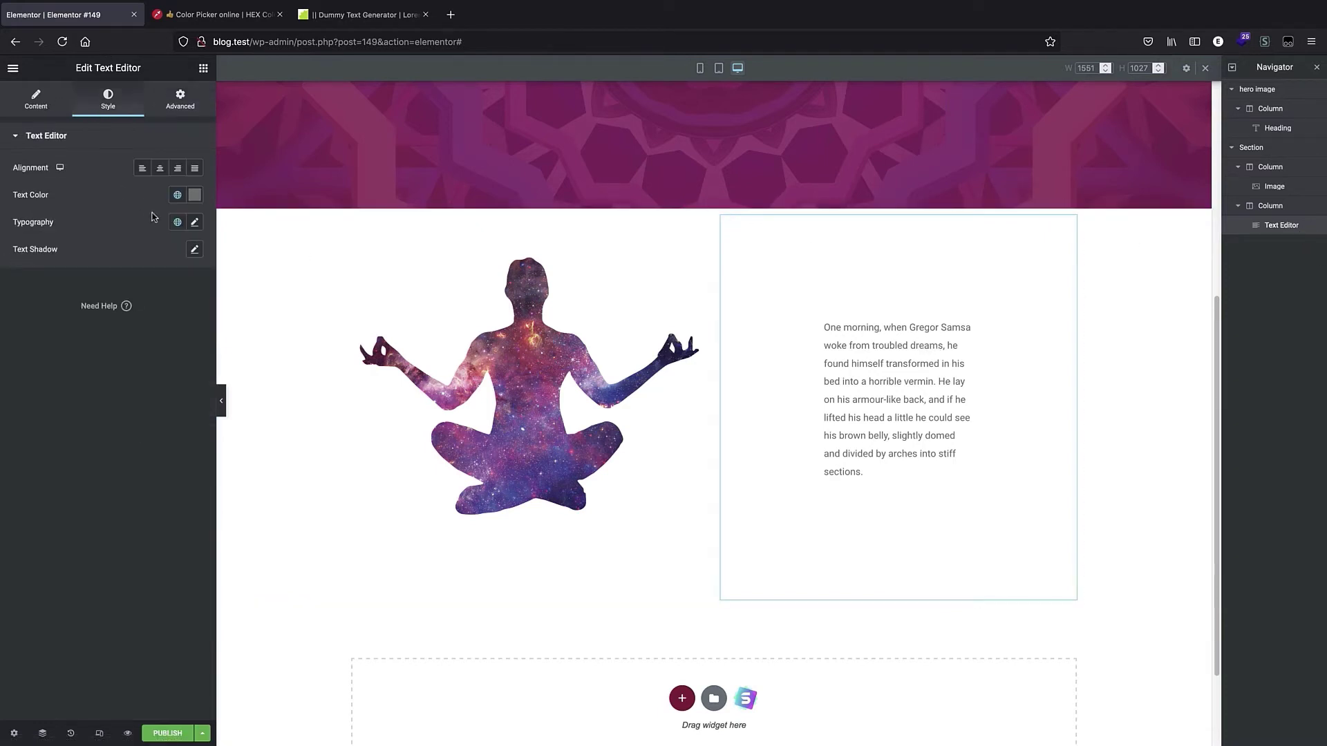
pyautogui.click(194, 222)
pyautogui.moveTo(29, 335); pyautogui.dragTo(38, 335)
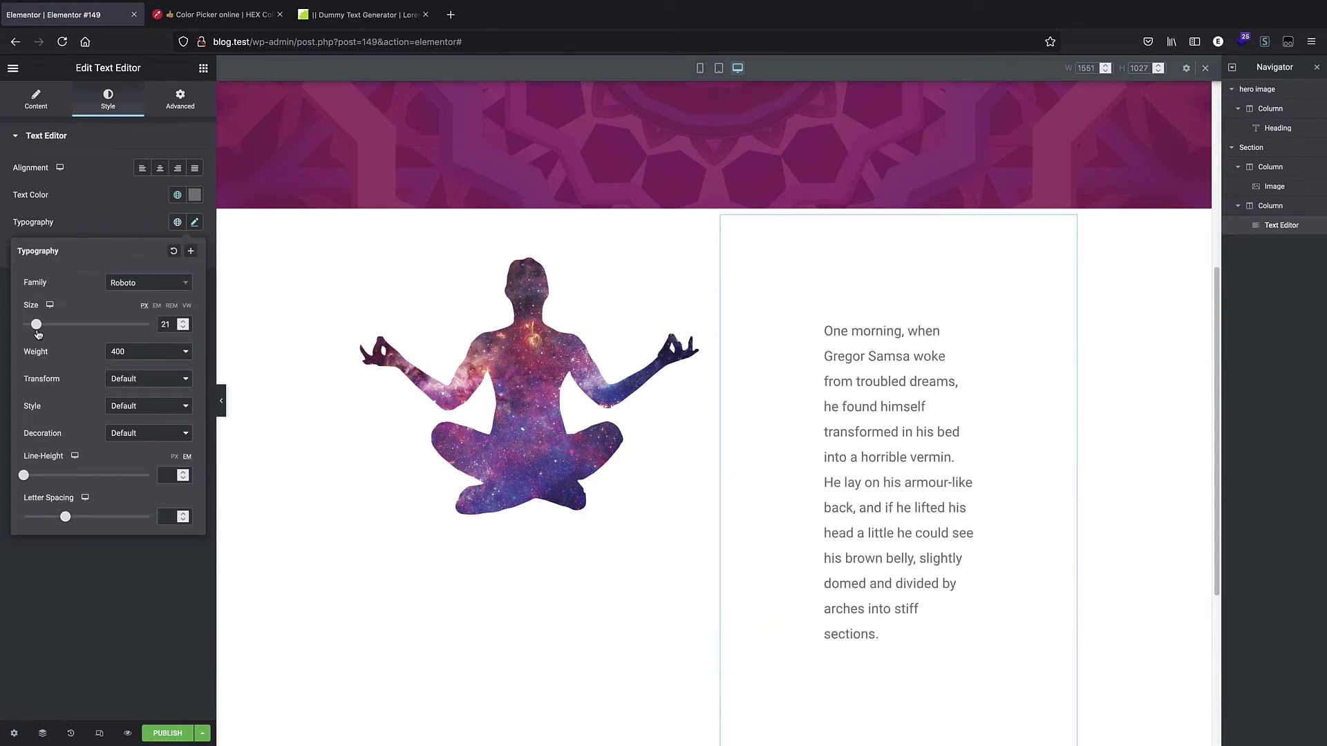
pyautogui.scroll(-2, 785, 636)
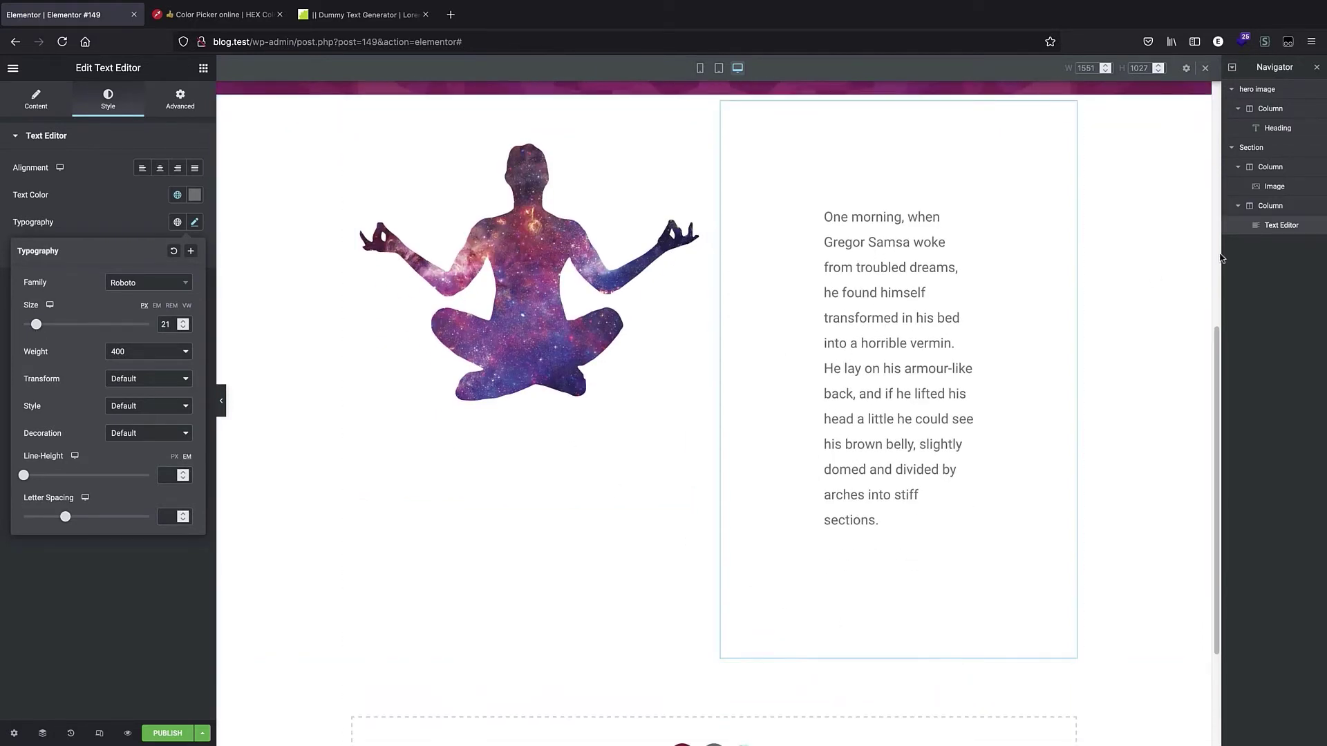
pyautogui.click(1279, 233)
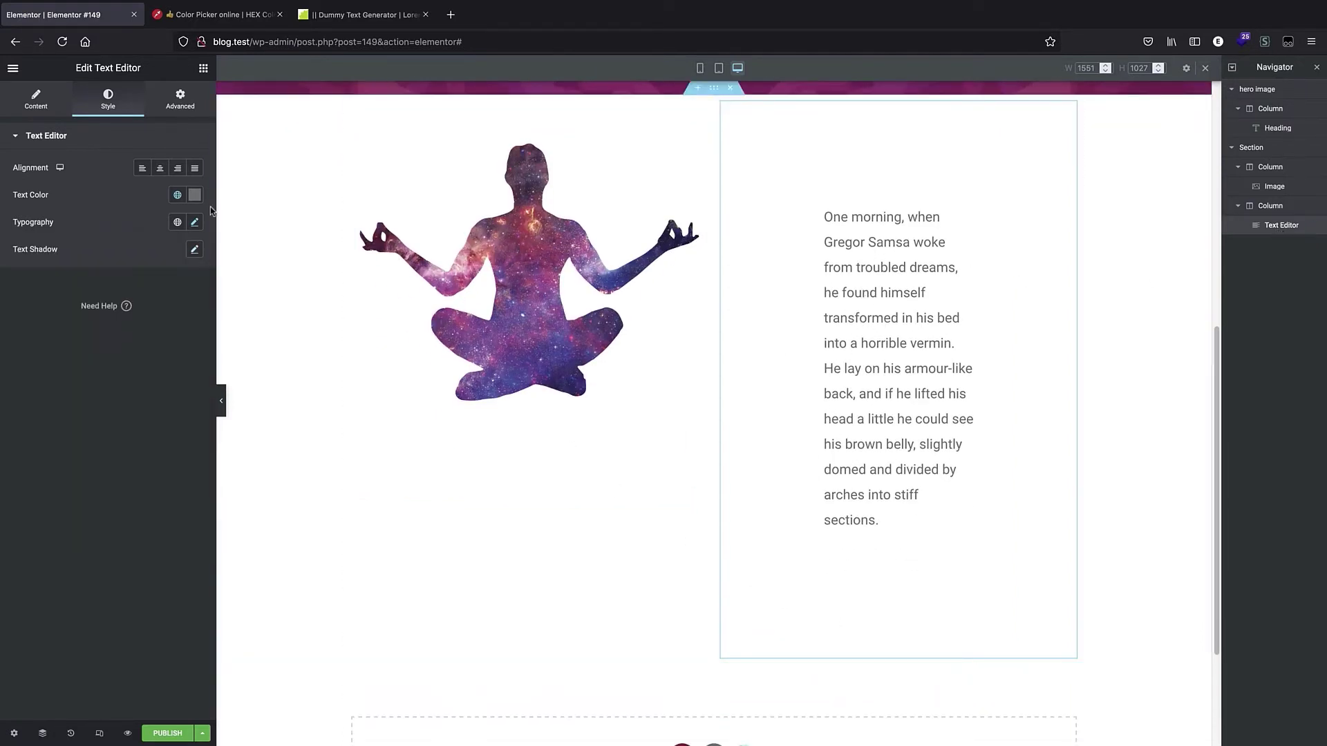
# Set the text widget's desktop padding to 15 px, unlinking the sides and raising the top padding to 26 px.
pyautogui.click(174, 105)
pyautogui.click(44, 237)
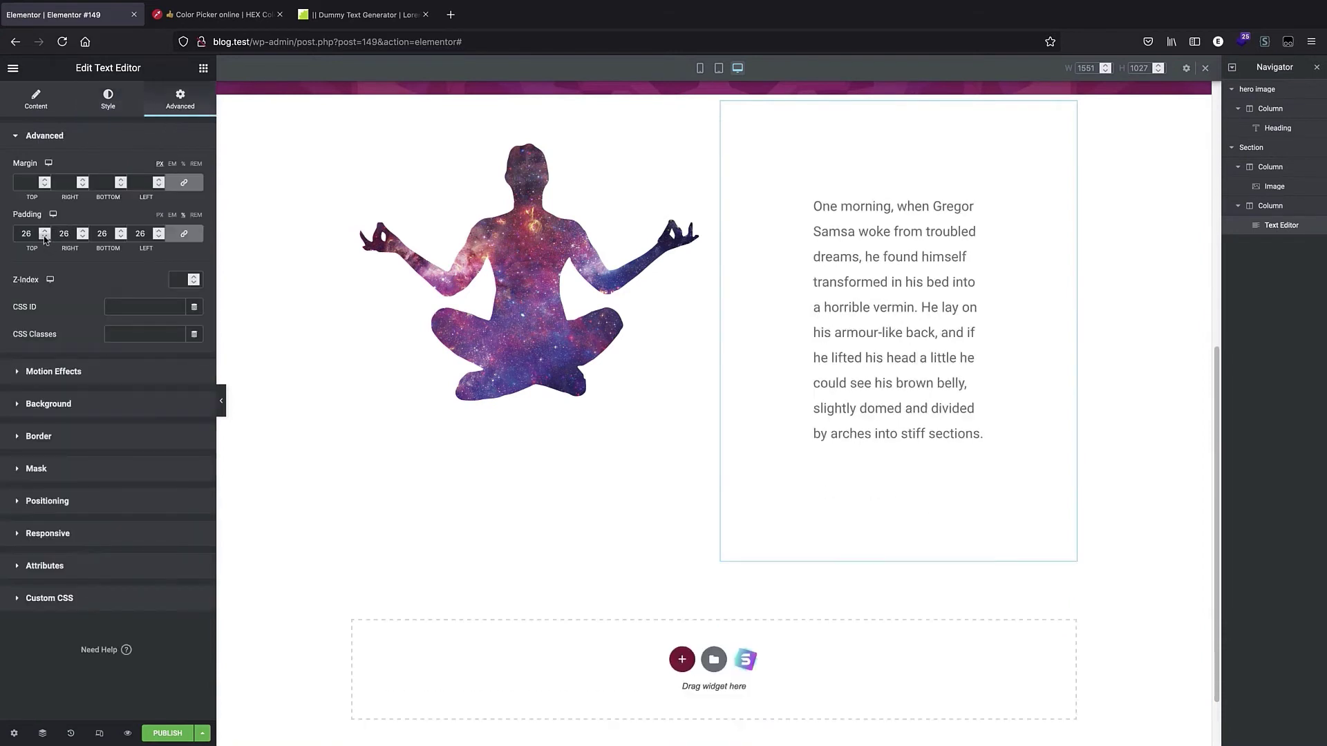
pyautogui.click(44, 238)
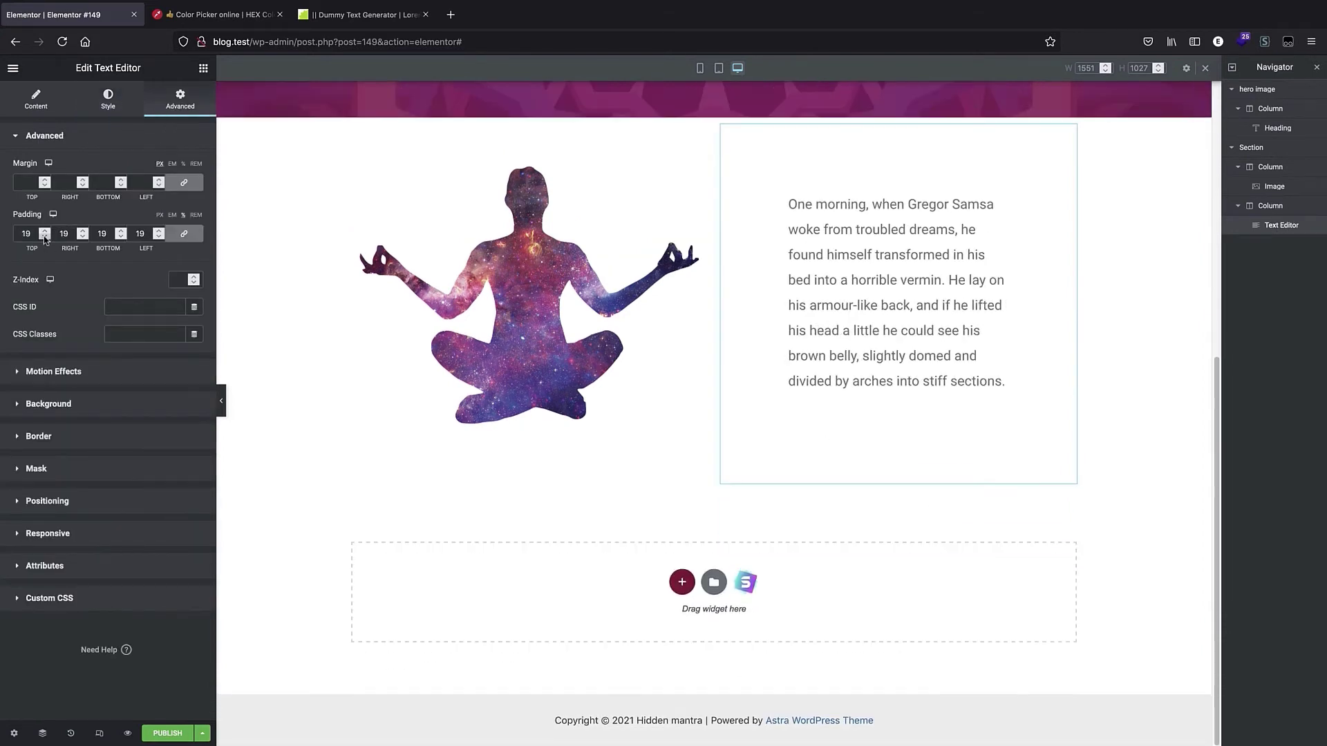
pyautogui.click(44, 237)
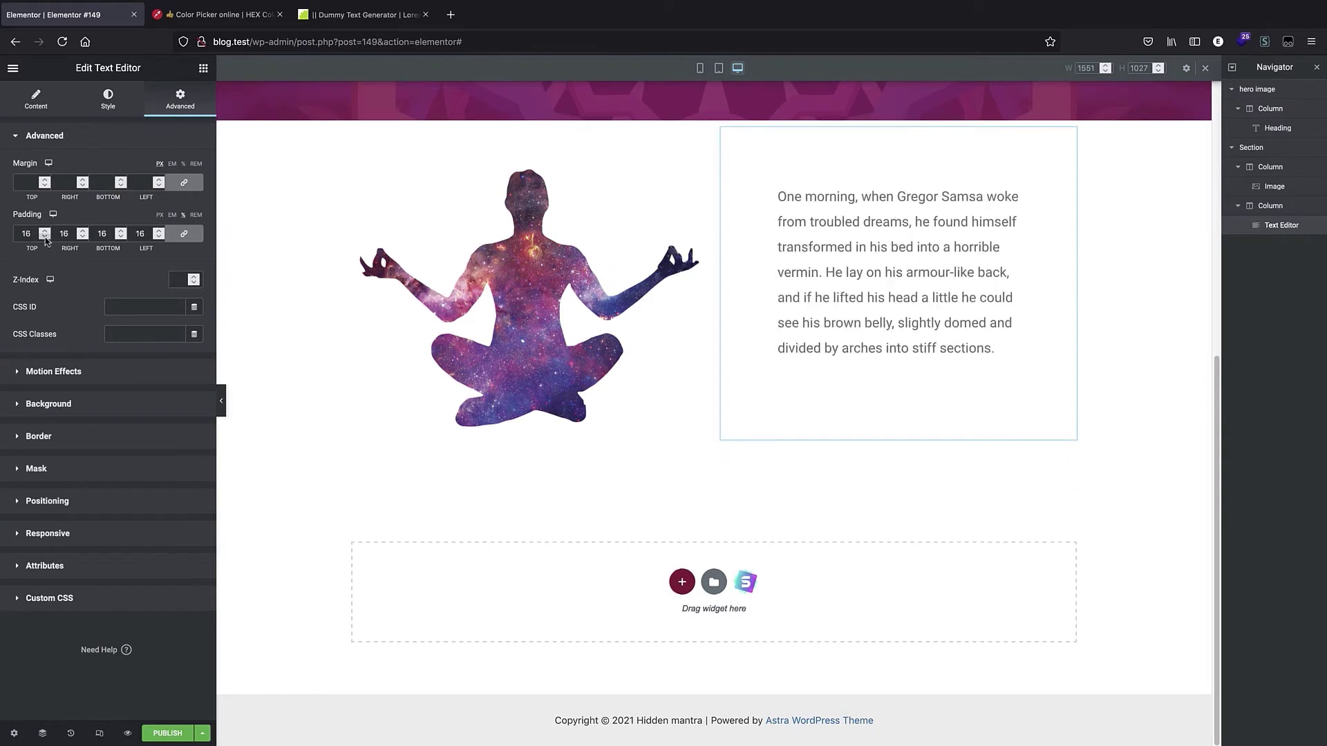
pyautogui.click(44, 237)
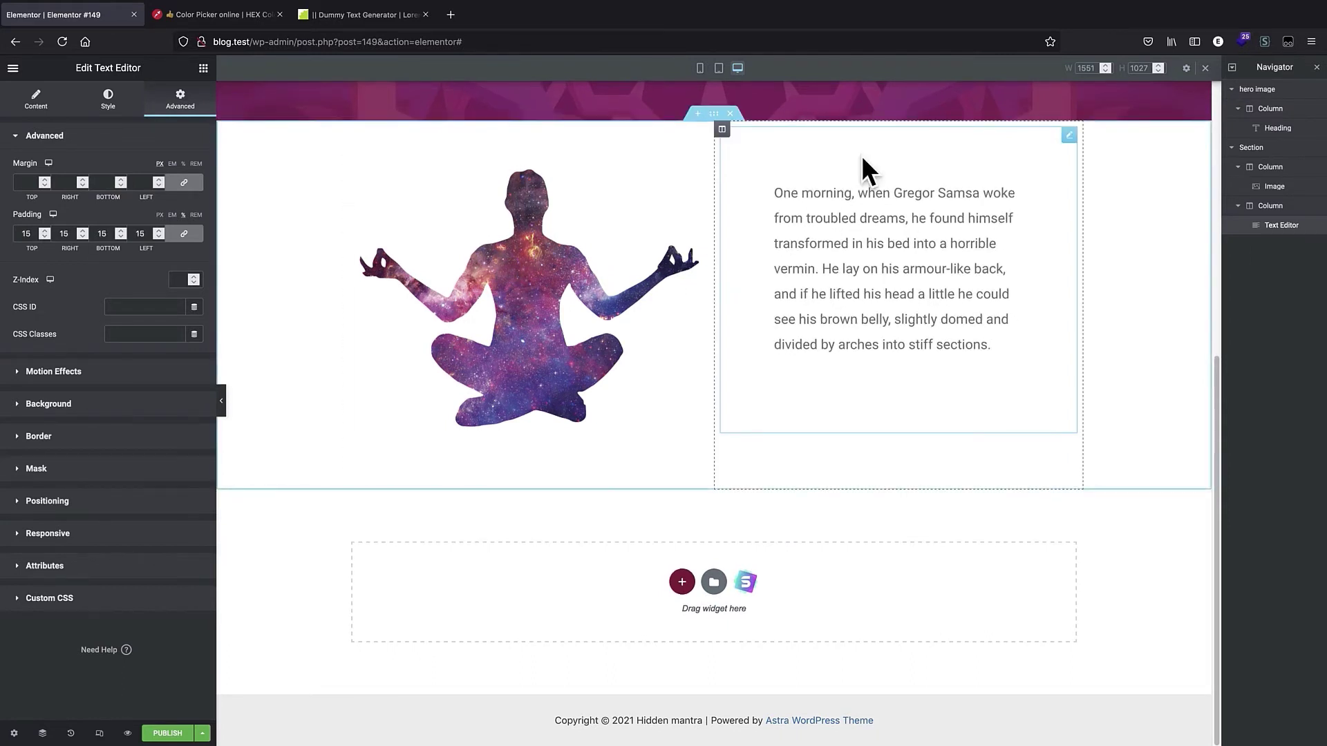
pyautogui.click(191, 238)
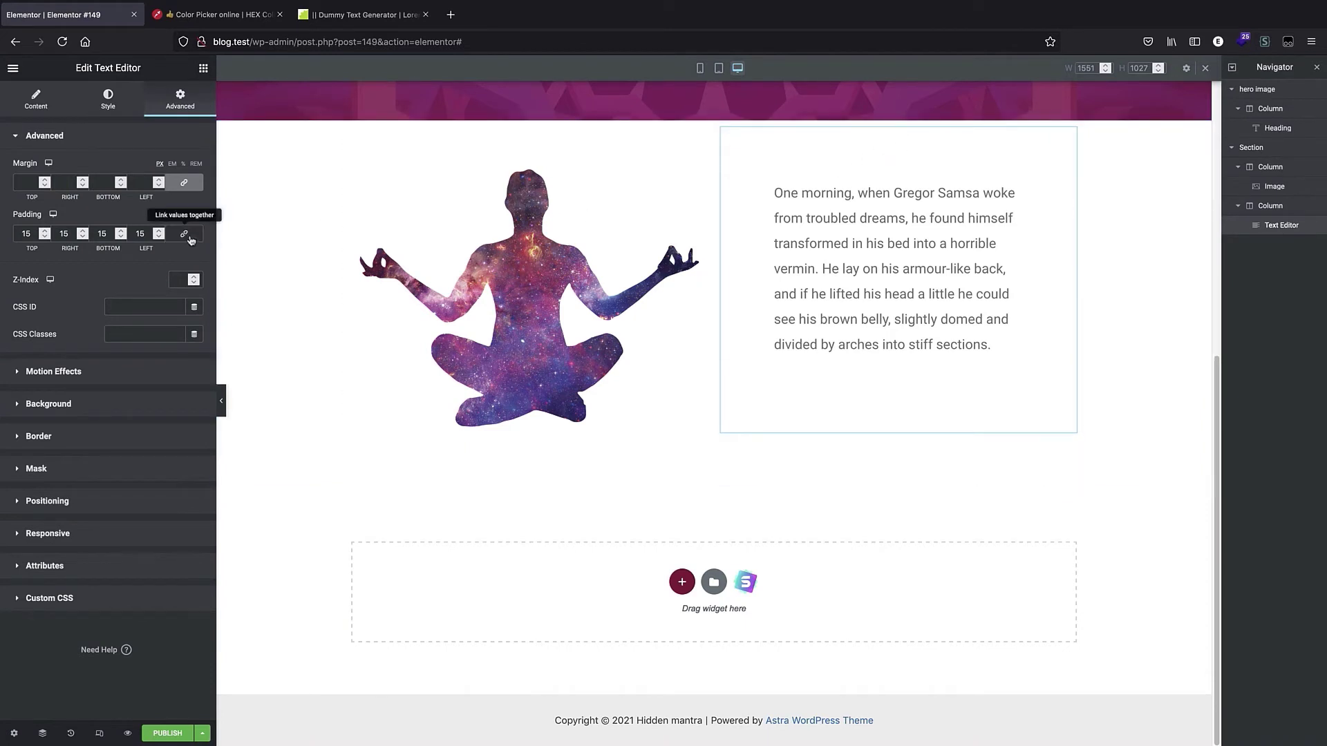
pyautogui.click(45, 231)
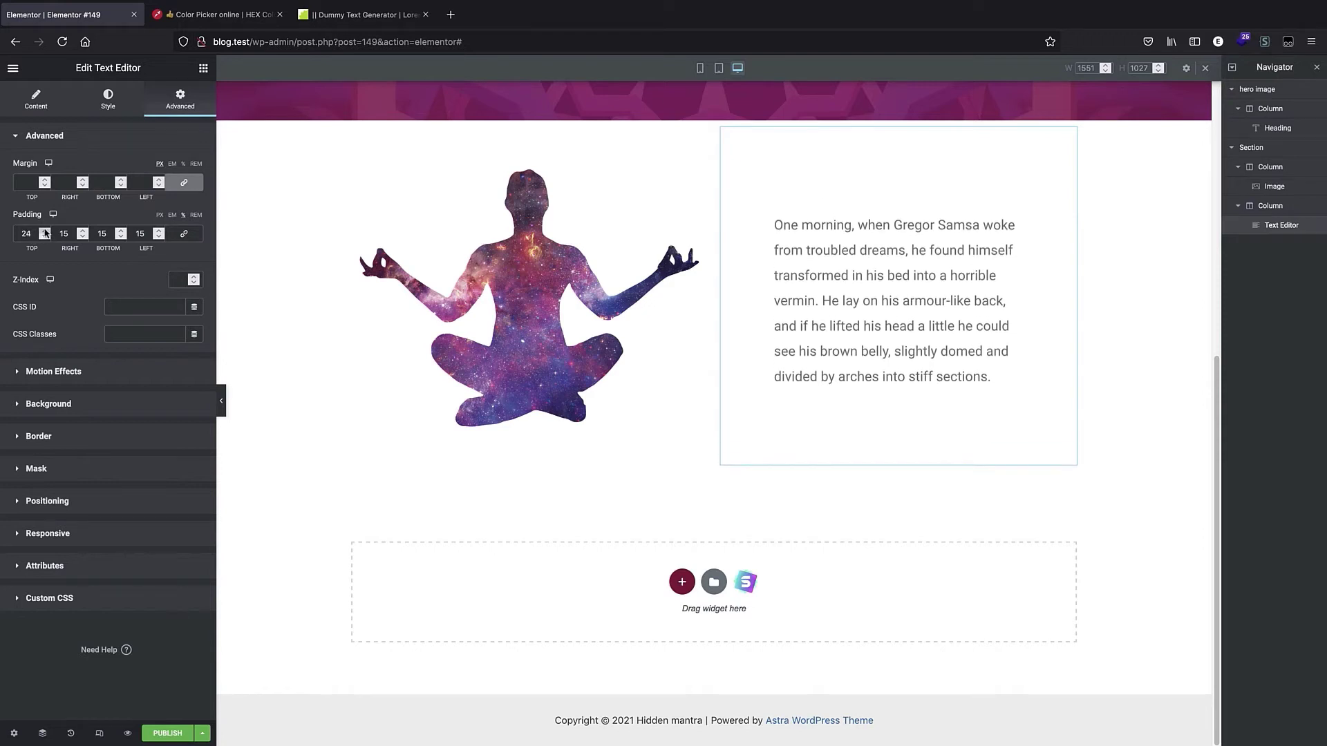
pyautogui.click(44, 231)
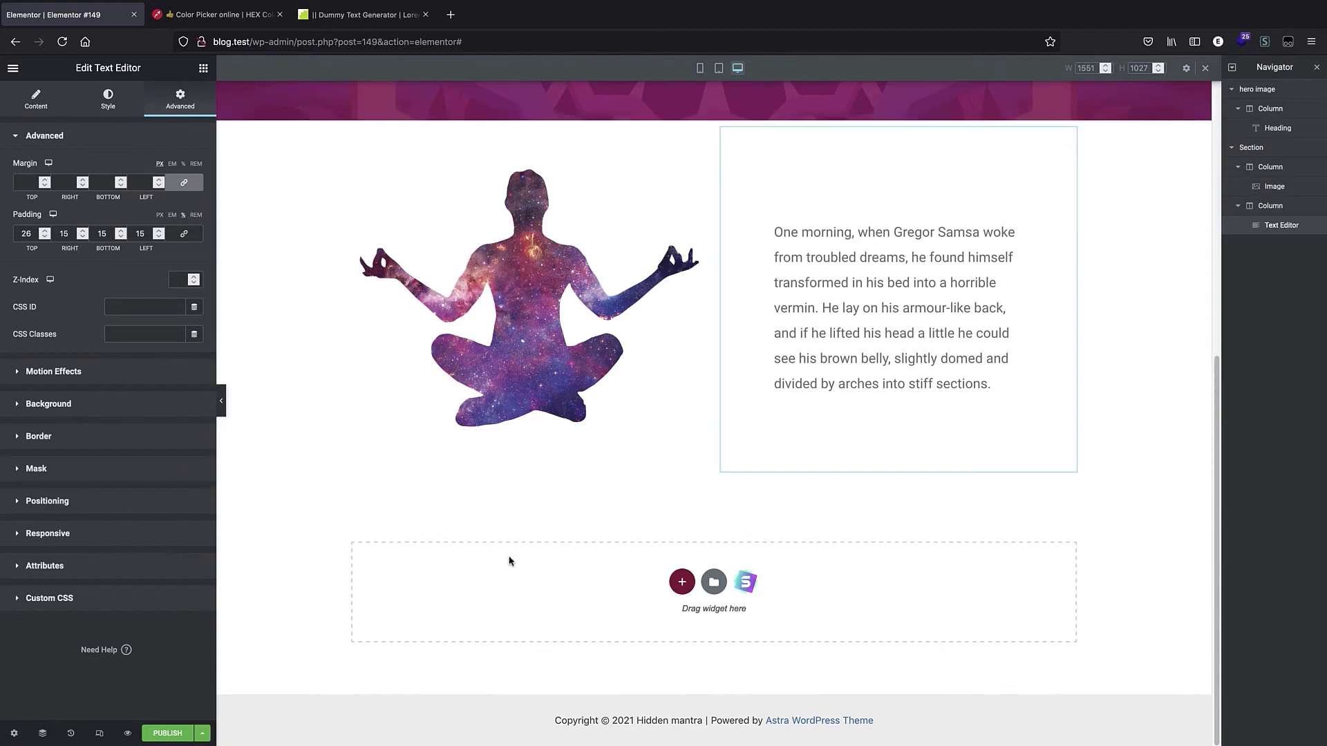
# Switch to mobile view and set the text widget's padding to about 6% on all sides.
pyautogui.click(718, 68)
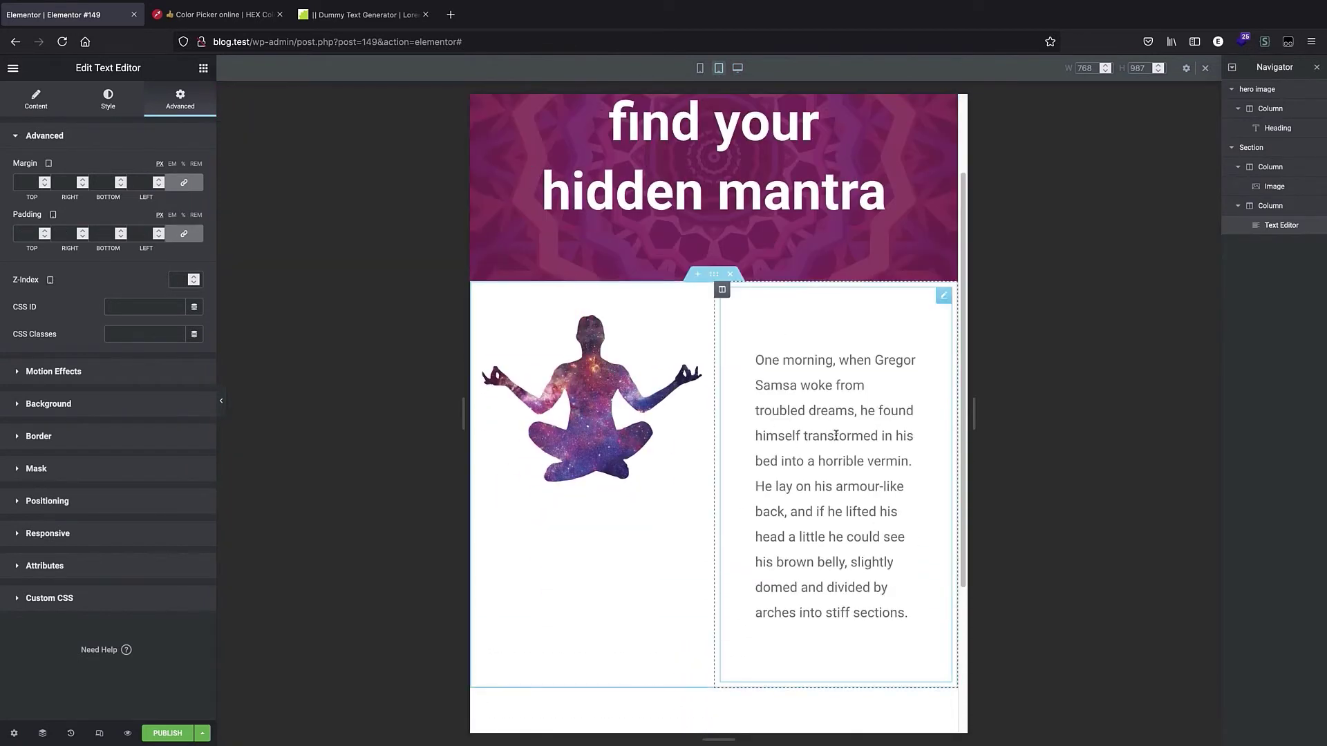
pyautogui.click(698, 69)
pyautogui.scroll(4, 725, 311)
pyautogui.scroll(6, 718, 284)
pyautogui.scroll(-5, 724, 325)
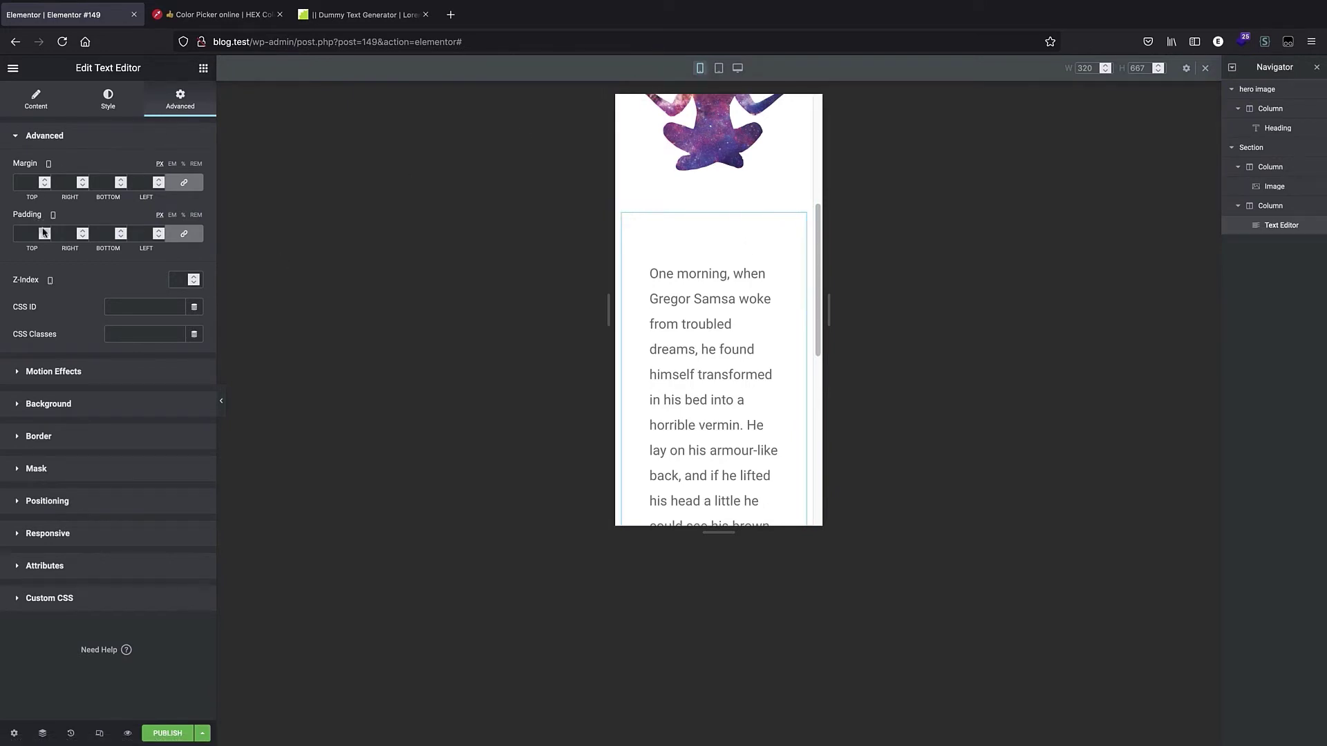
pyautogui.click(184, 216)
pyautogui.click(44, 232)
pyautogui.click(44, 231)
pyautogui.click(45, 231)
pyautogui.click(44, 231)
pyautogui.click(44, 231)
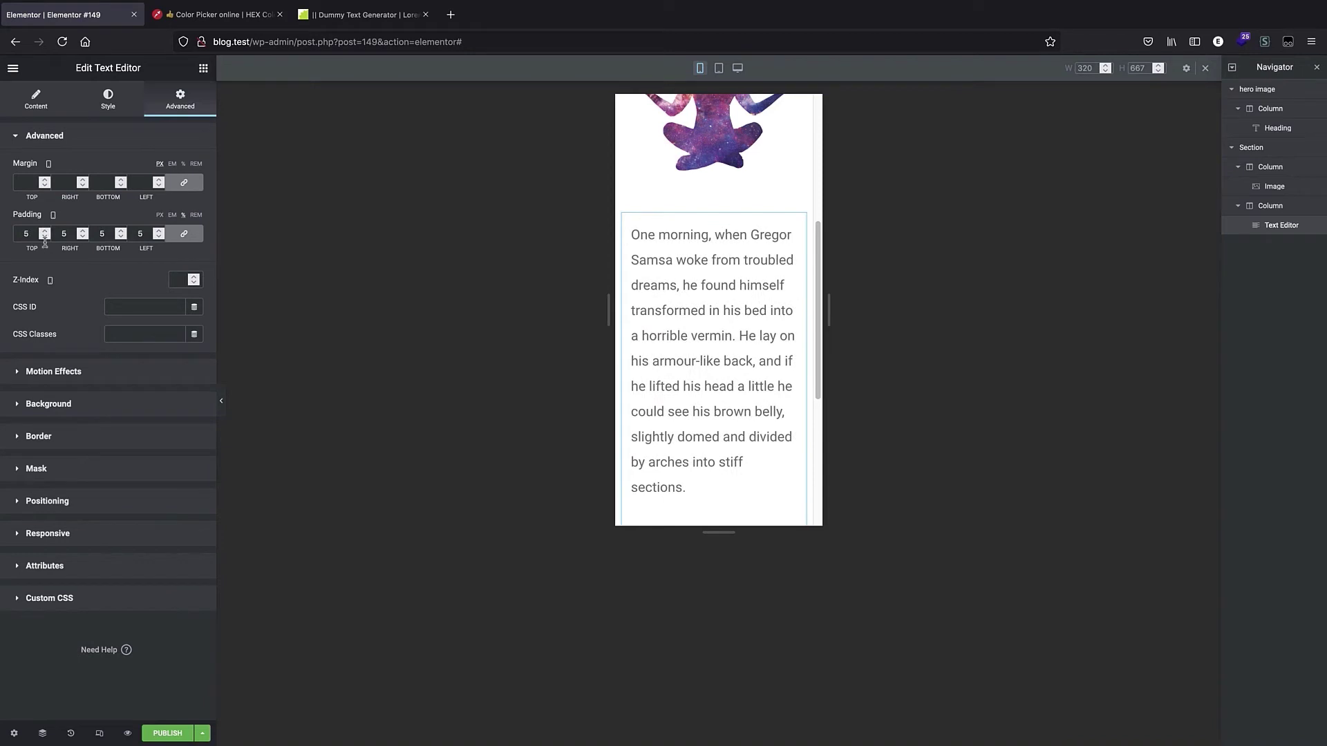
pyautogui.click(45, 235)
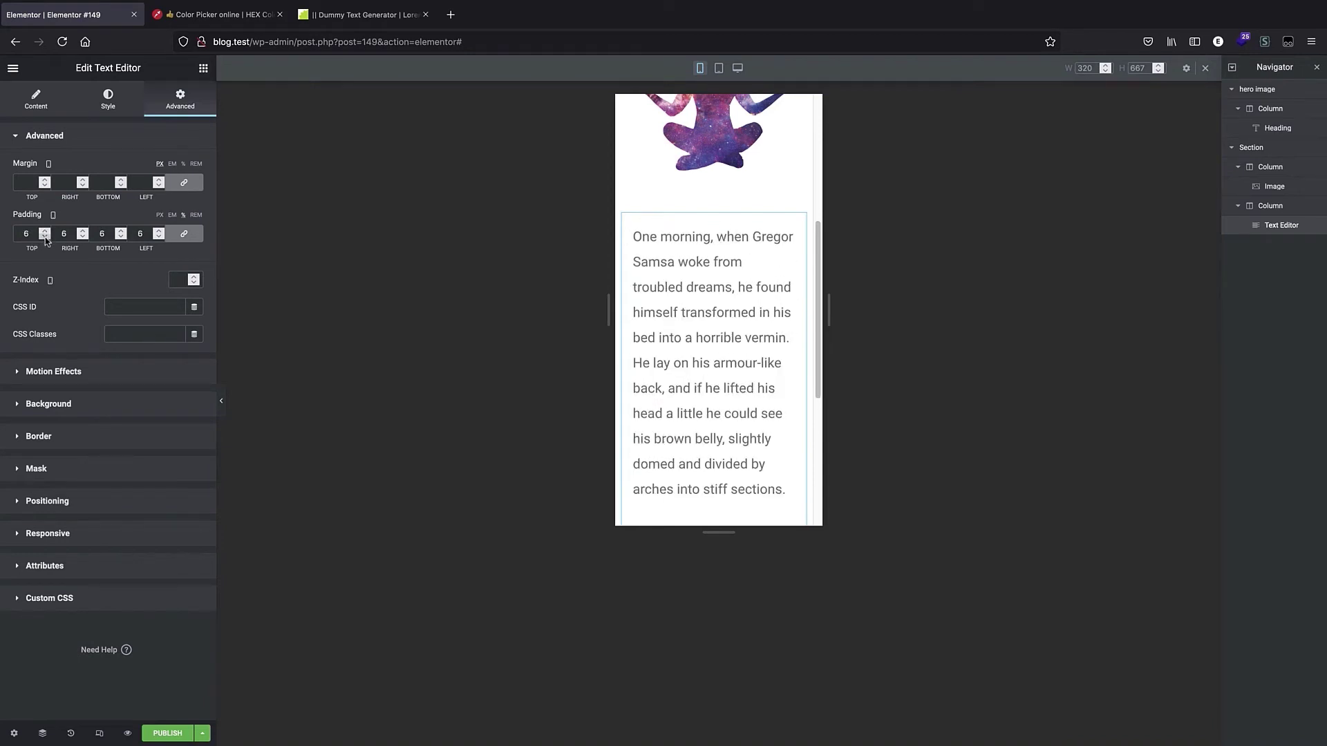
pyautogui.click(45, 237)
pyautogui.click(45, 237)
pyautogui.scroll(-3, 741, 366)
pyautogui.scroll(5, 743, 373)
# Switch to tablet view and set the text widget's padding to 6% on all sides.
pyautogui.click(719, 68)
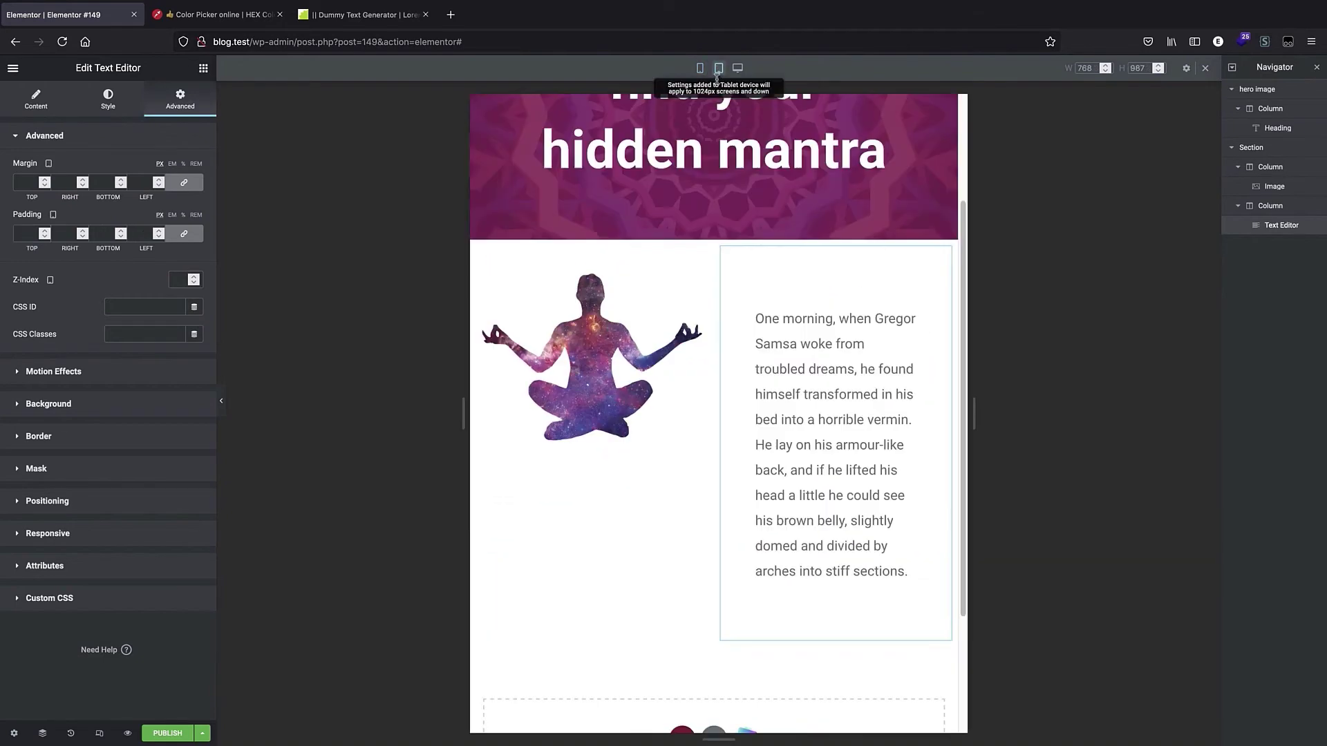
pyautogui.scroll(3, 716, 578)
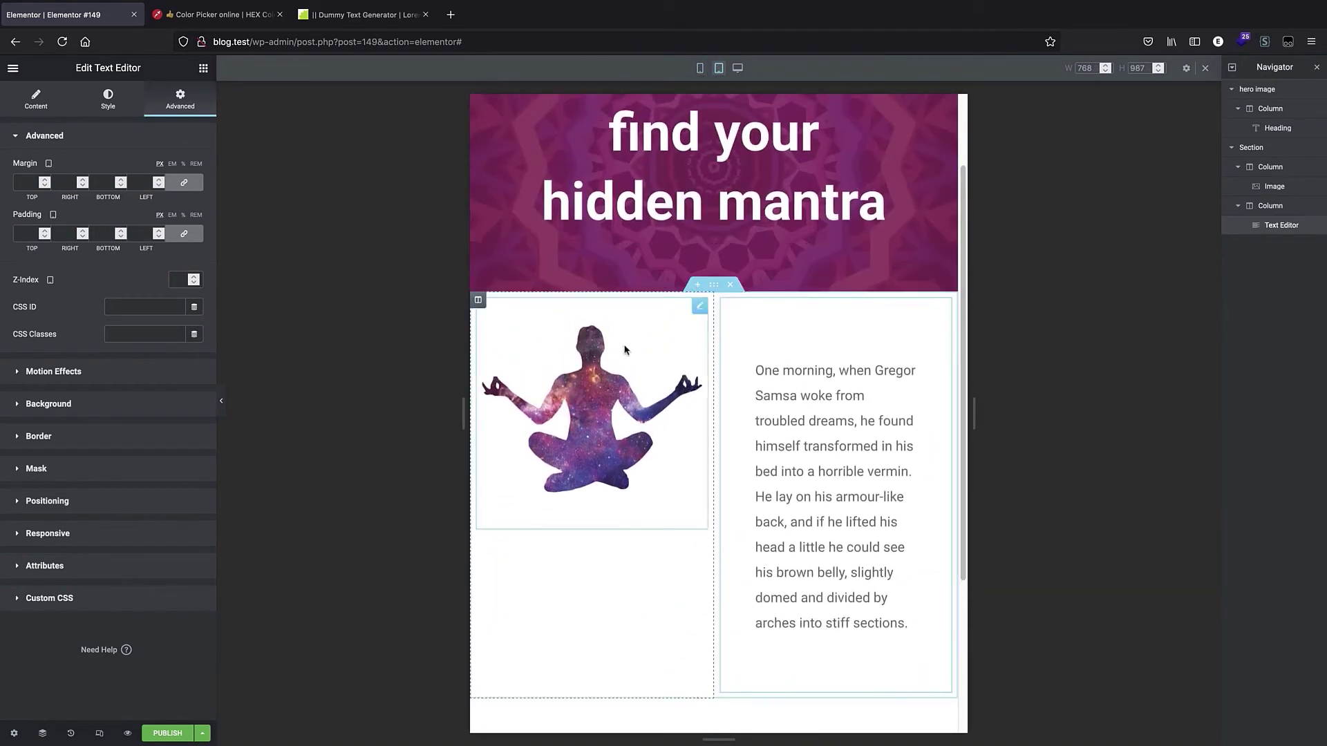
pyautogui.click(43, 233)
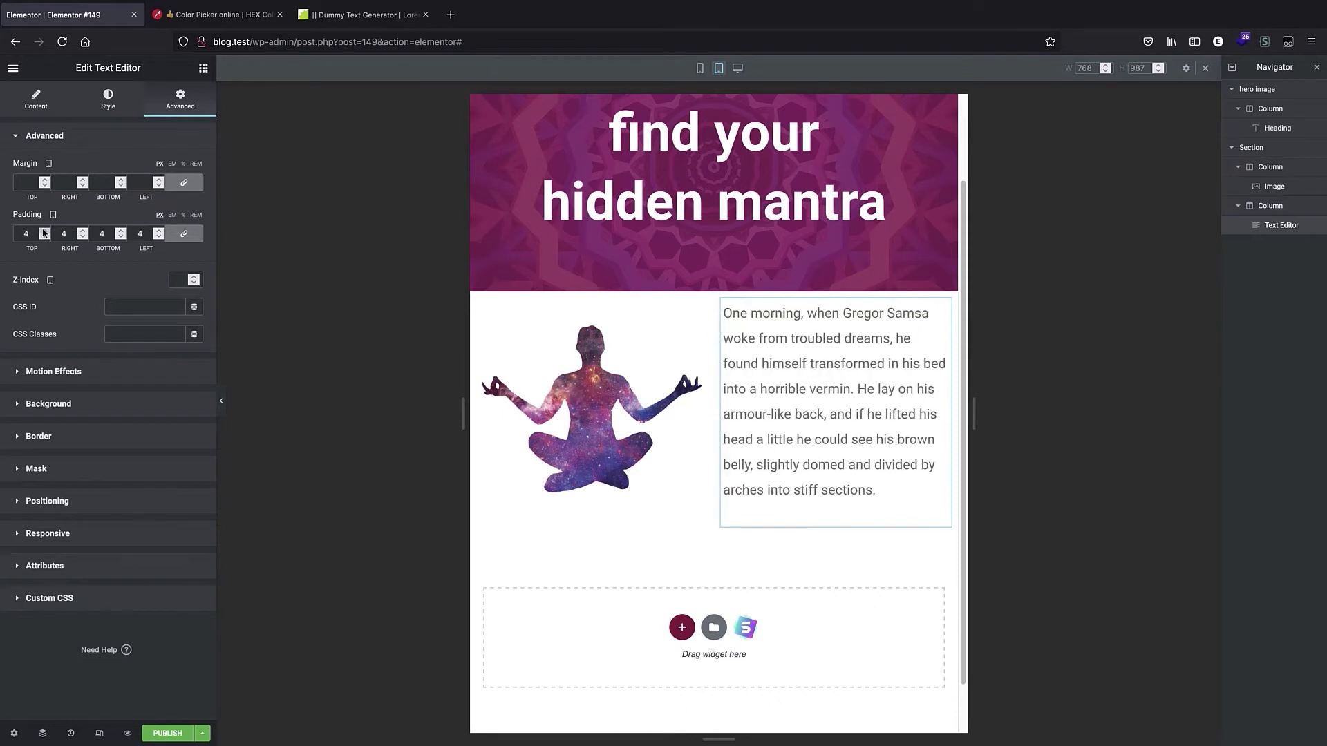
pyautogui.click(43, 231)
pyautogui.click(43, 231)
pyautogui.click(43, 231)
pyautogui.click(43, 231)
pyautogui.click(45, 236)
pyautogui.click(44, 236)
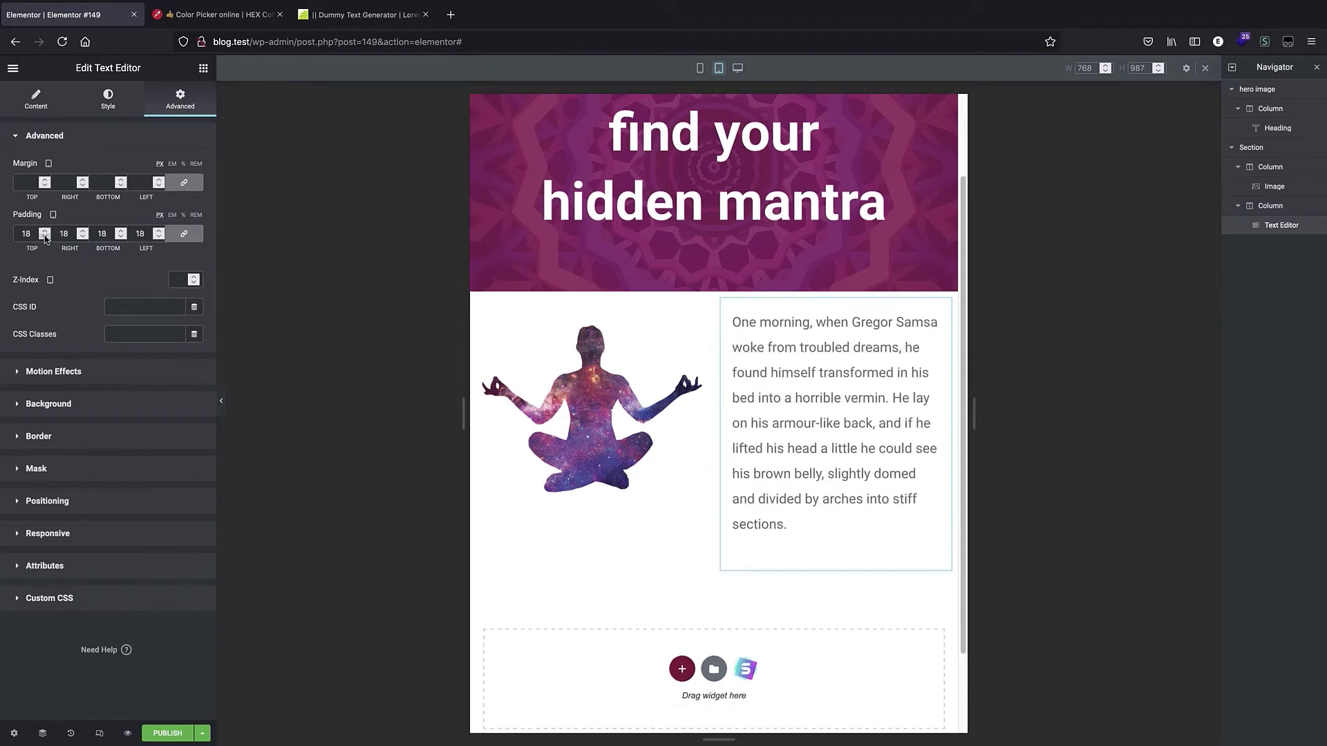
pyautogui.click(184, 216)
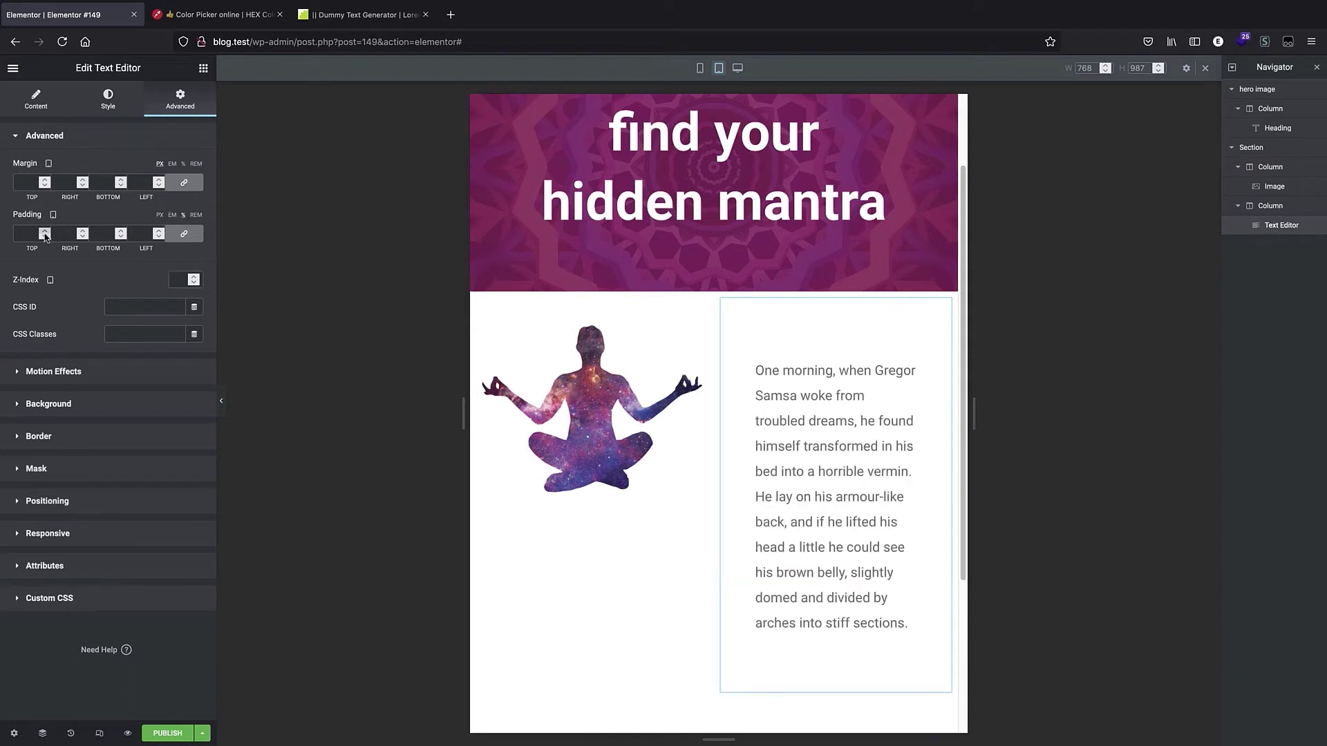
pyautogui.click(44, 237)
pyautogui.click(44, 231)
pyautogui.click(44, 232)
pyautogui.click(44, 232)
pyautogui.click(44, 232)
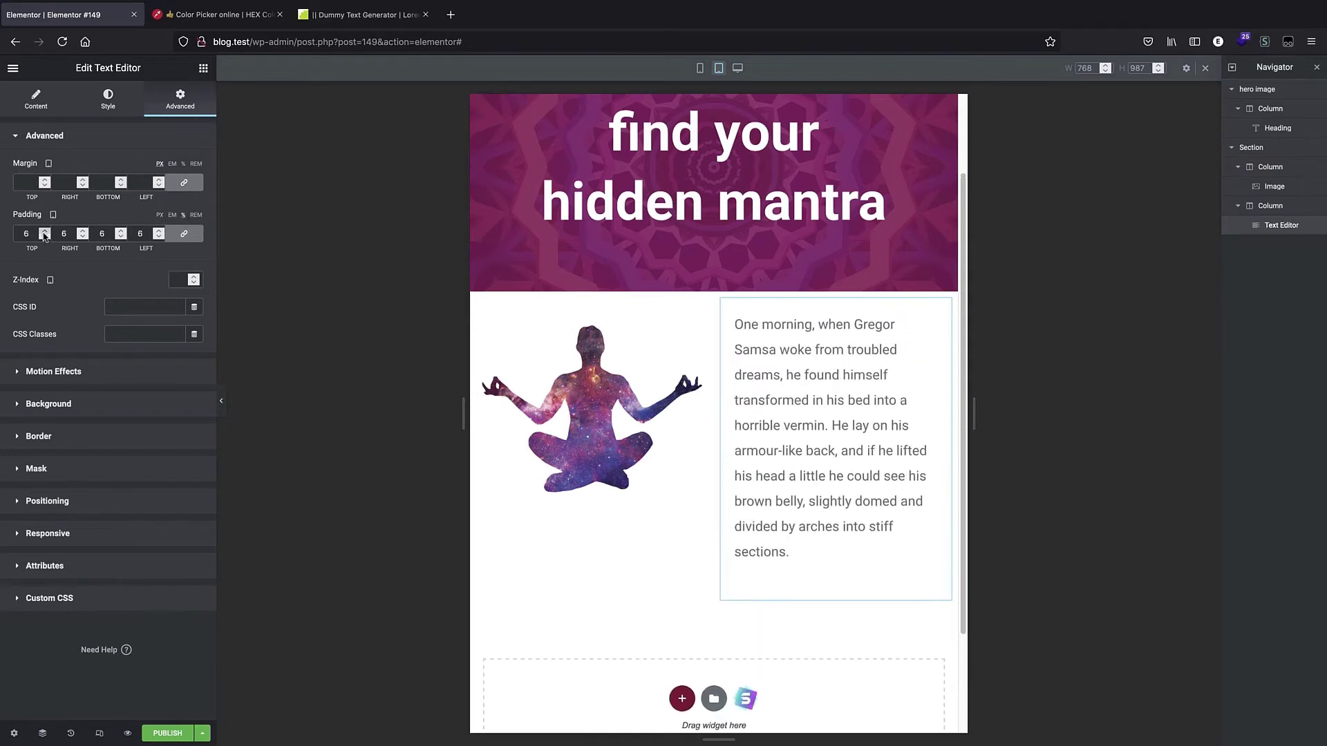
# Lower the text widget's tablet padding to 4% on all sides and return to desktop view.
pyautogui.click(44, 236)
pyautogui.click(44, 237)
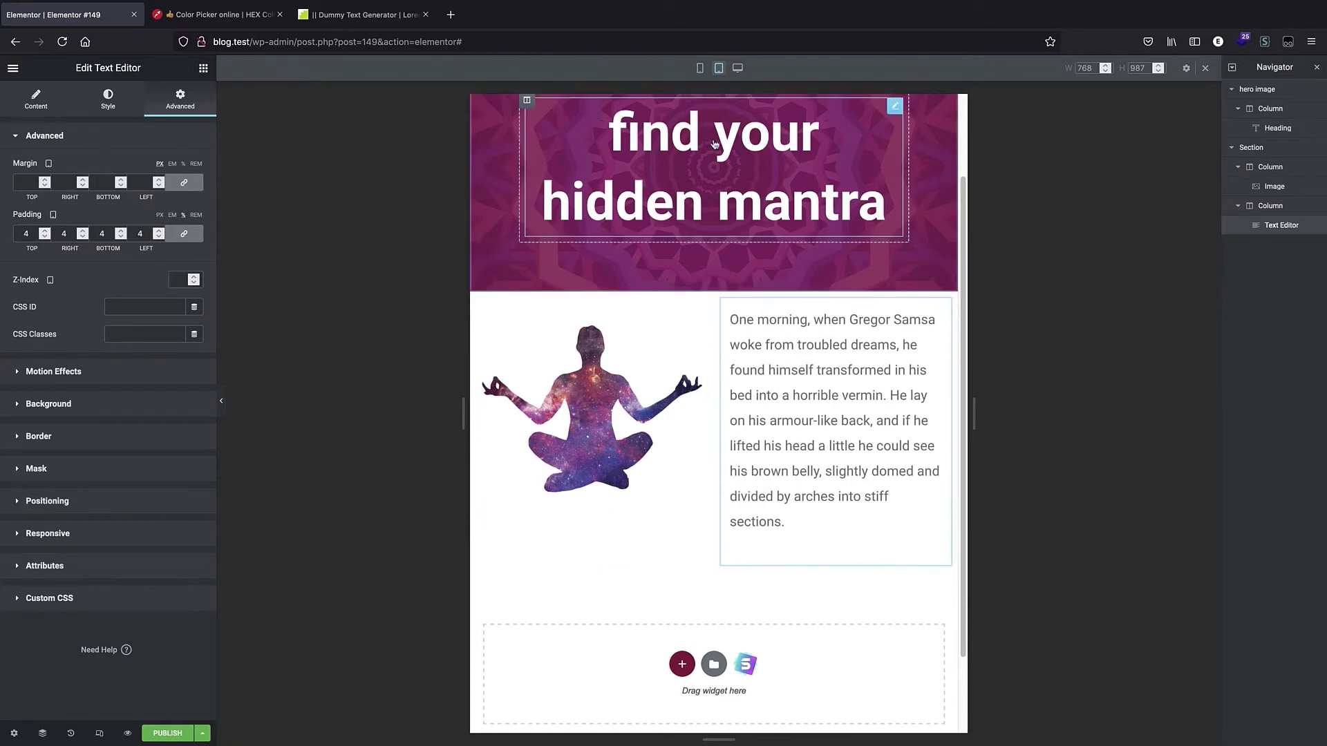
pyautogui.click(737, 68)
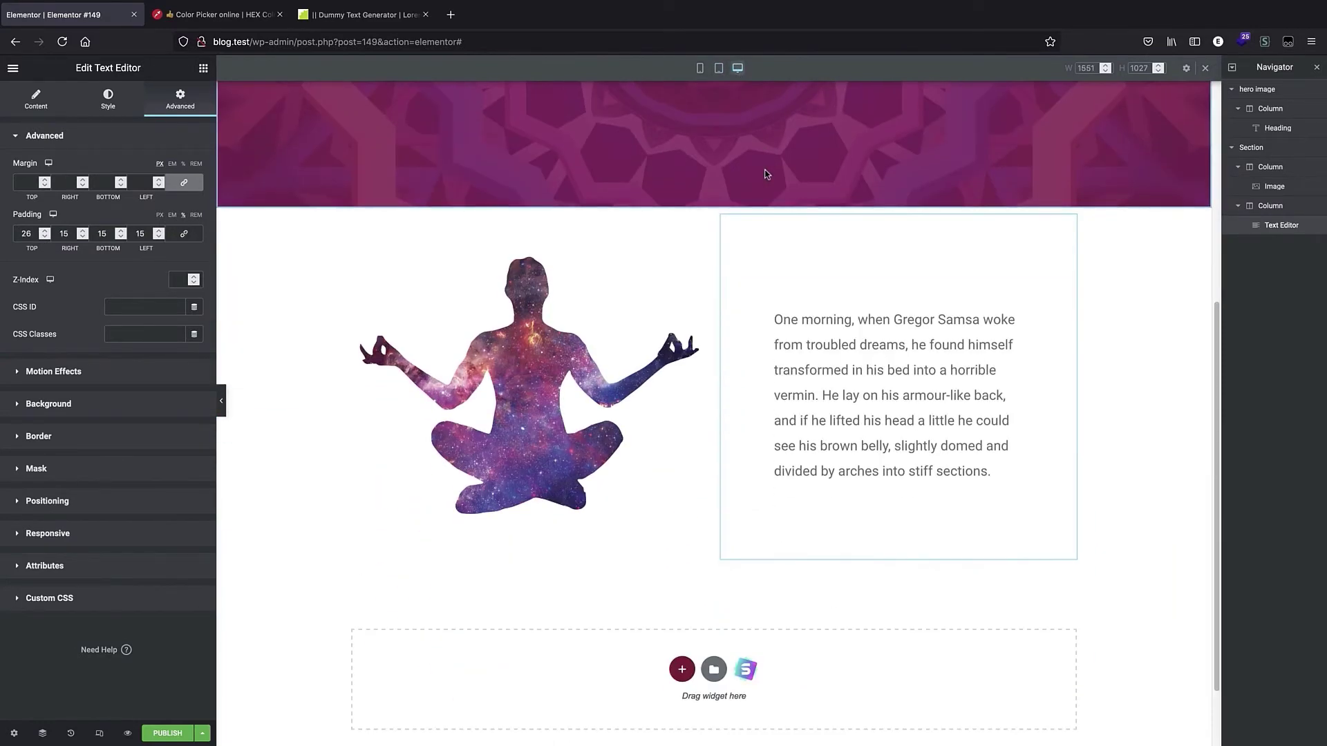
pyautogui.scroll(-2, 720, 178)
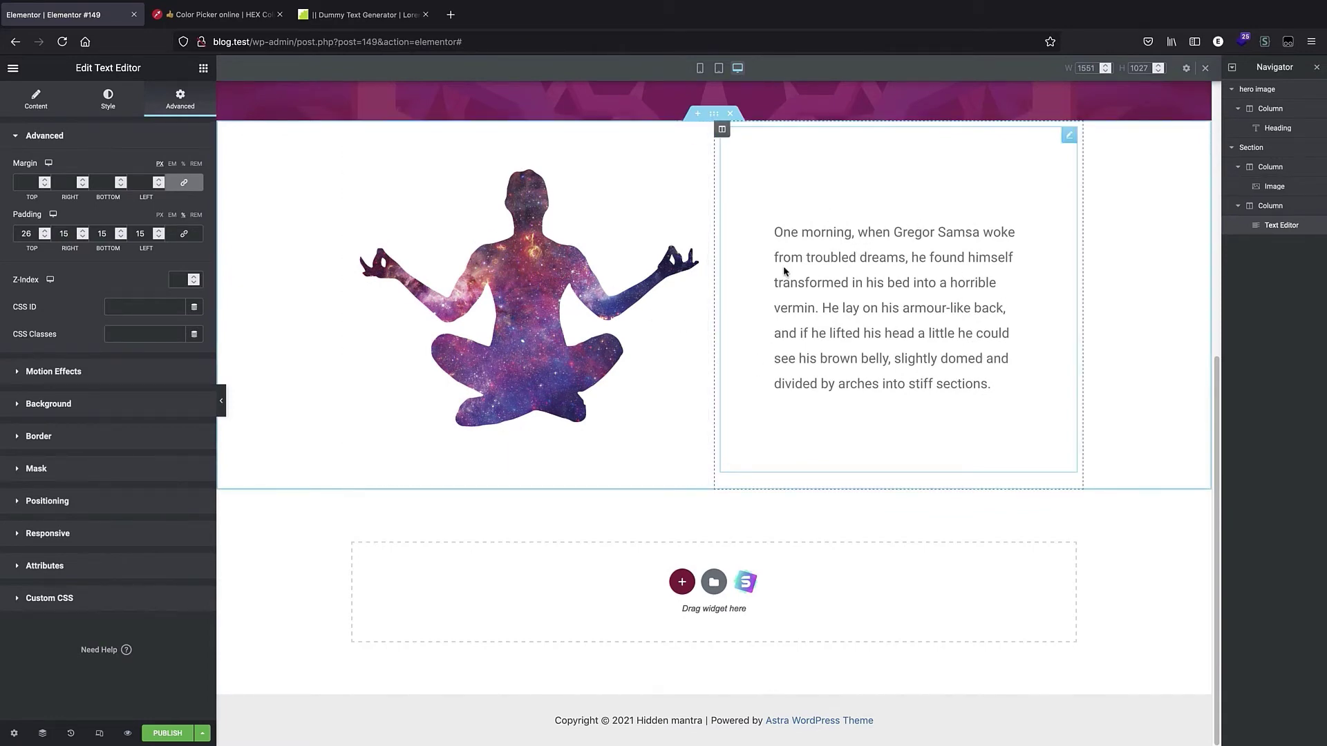
# Rename the two-column section in the Navigator to "first two column".
pyautogui.click(1232, 149)
pyautogui.click(1249, 150)
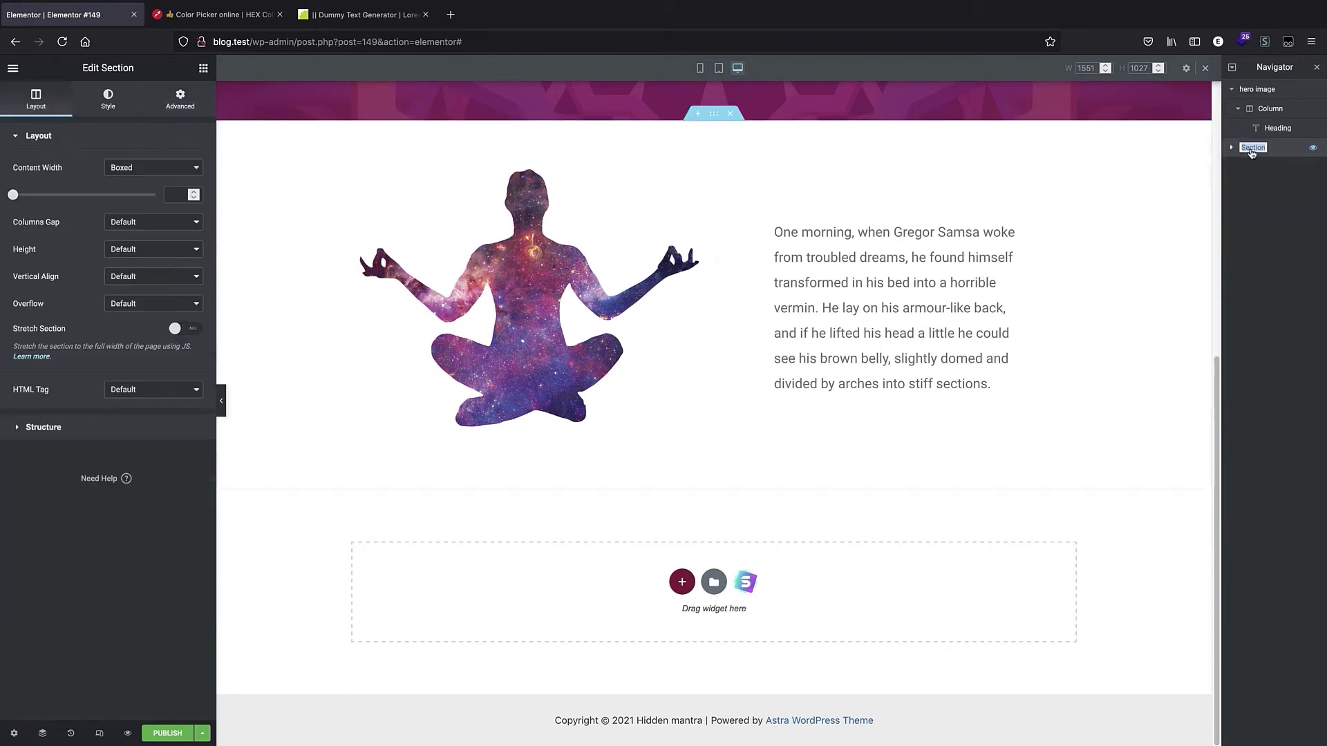
pyautogui.doubleClick(1248, 149)
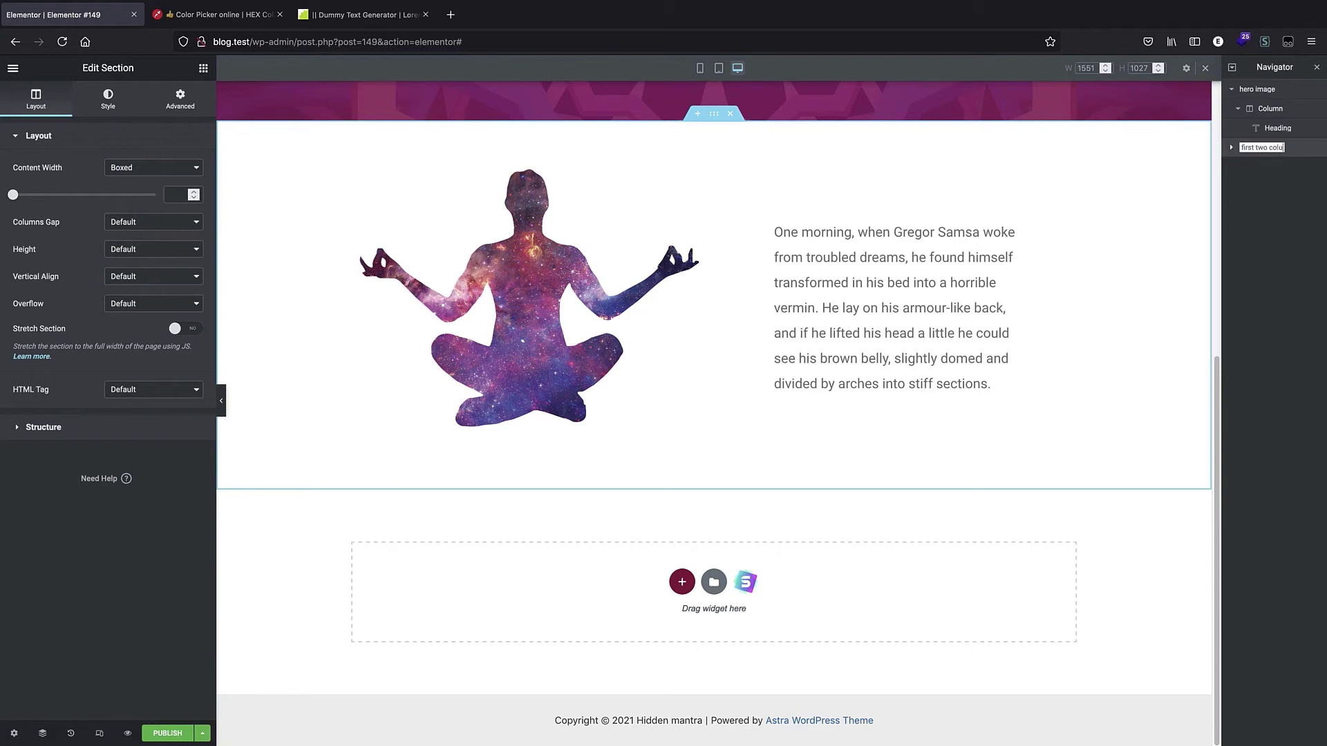
pyautogui.write('first two column')
pyautogui.press('Return')
# Duplicate the "first two column" section.
pyautogui.rightClick(1269, 146)
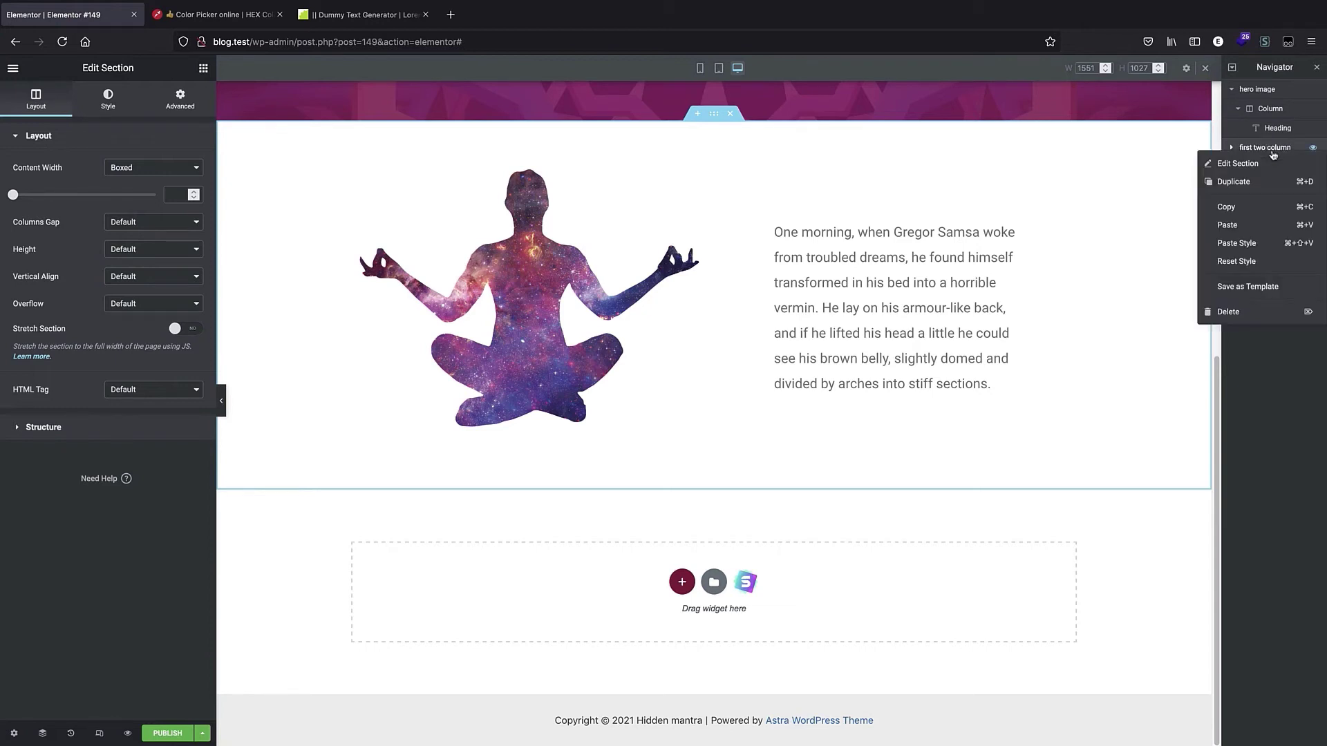
pyautogui.click(1236, 183)
pyautogui.scroll(-3, 897, 246)
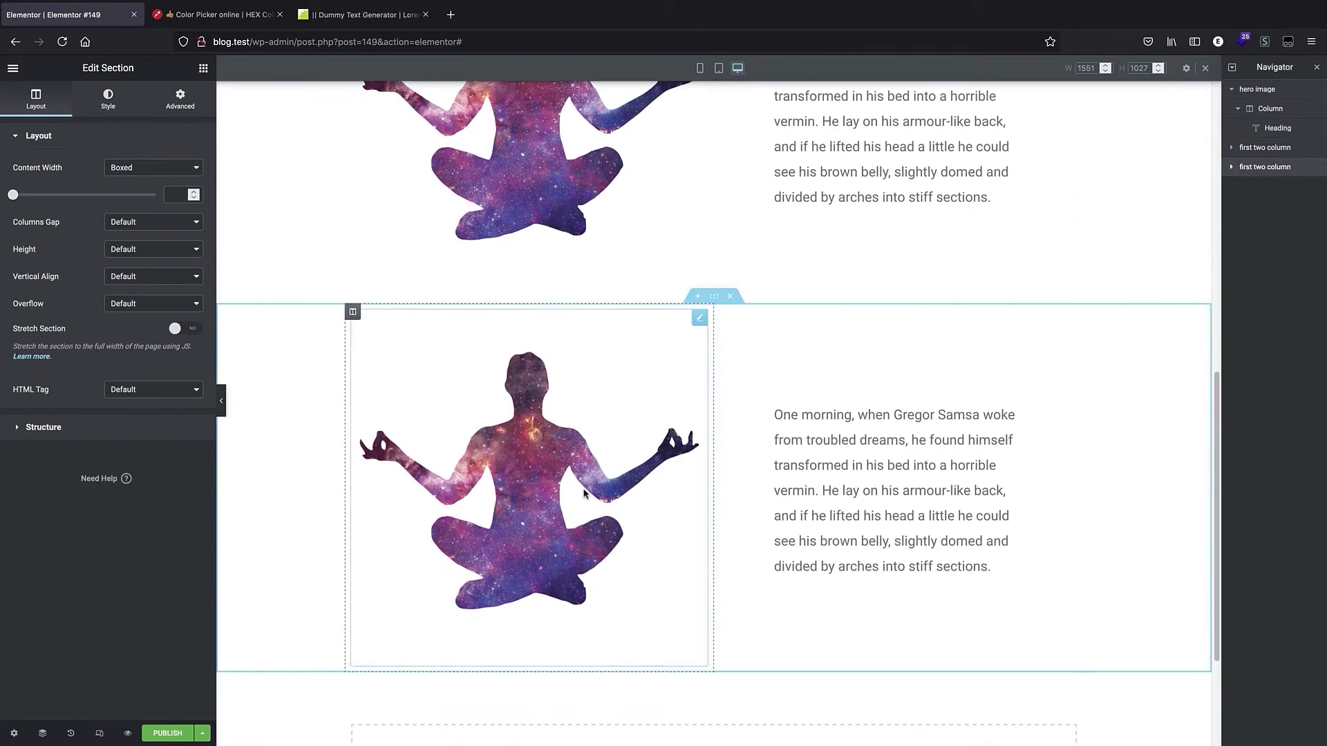
pyautogui.scroll(4, 695, 222)
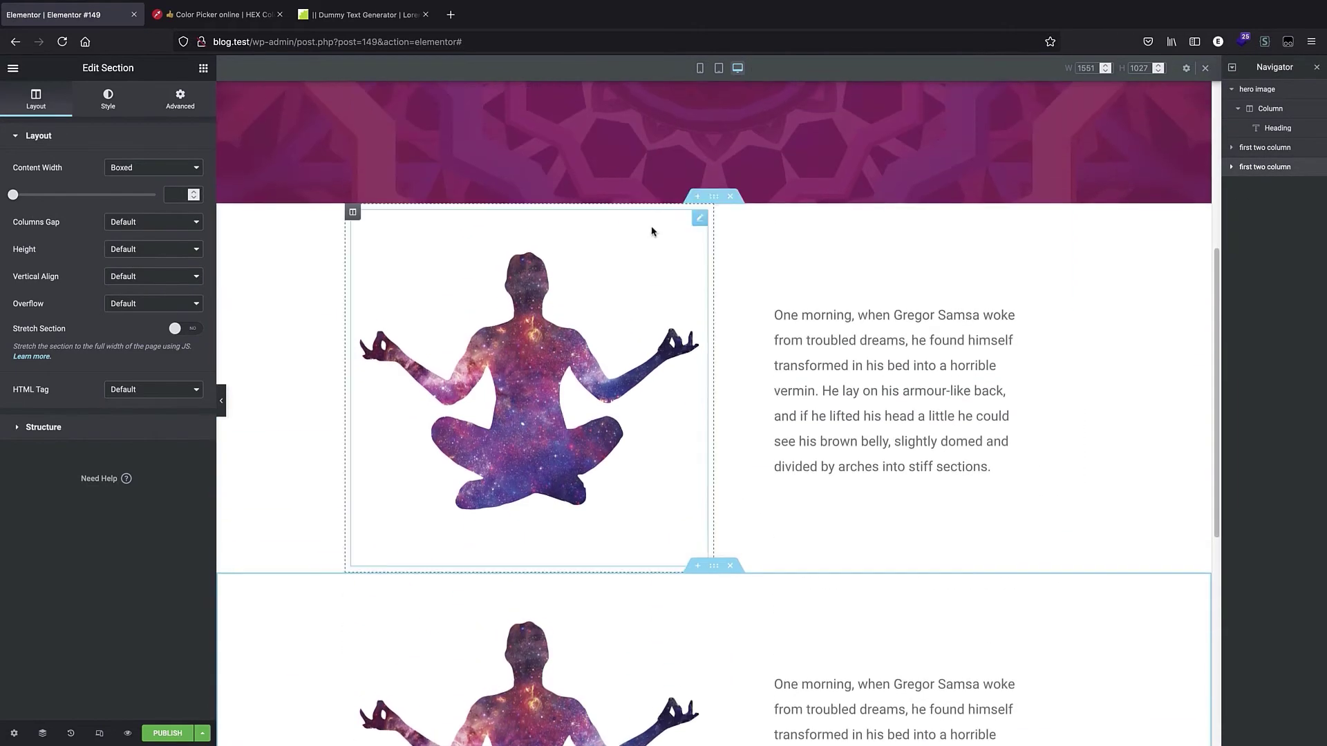
pyautogui.scroll(4, 611, 288)
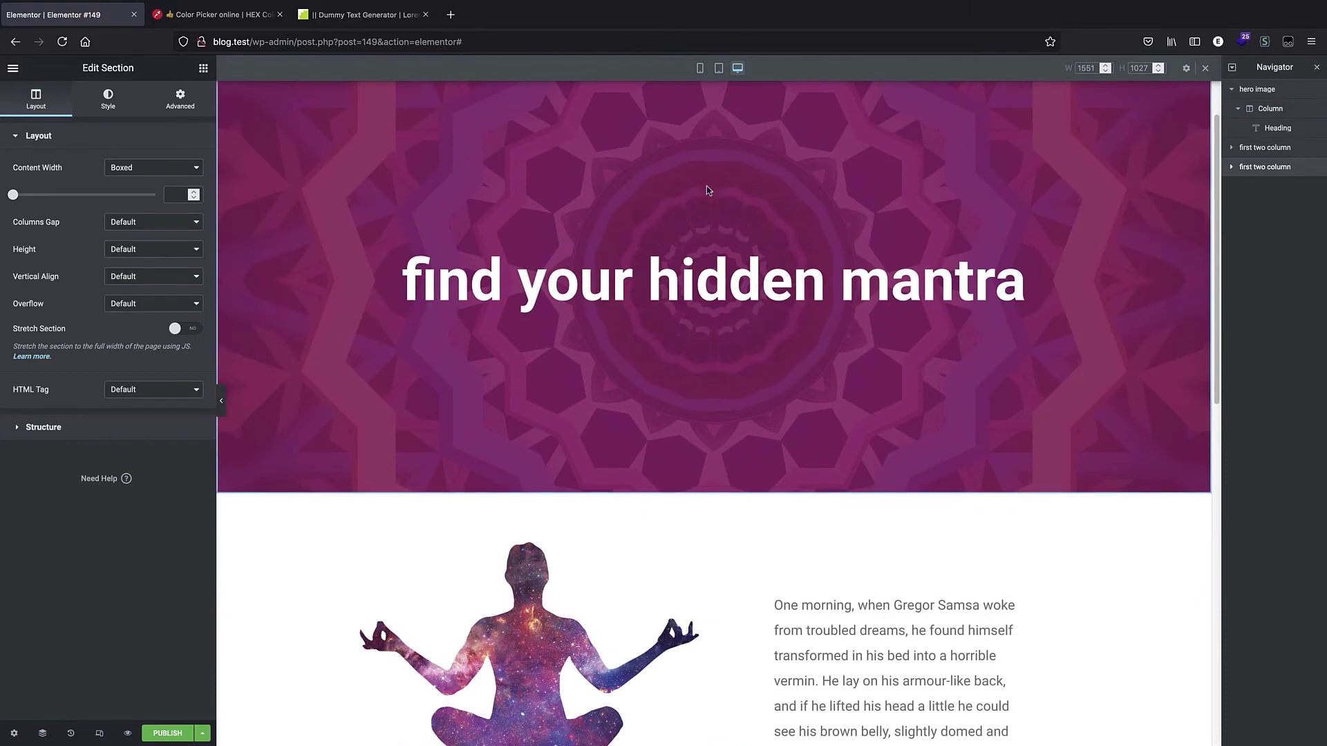
pyautogui.scroll(1, 715, 192)
pyautogui.scroll(-7, 658, 429)
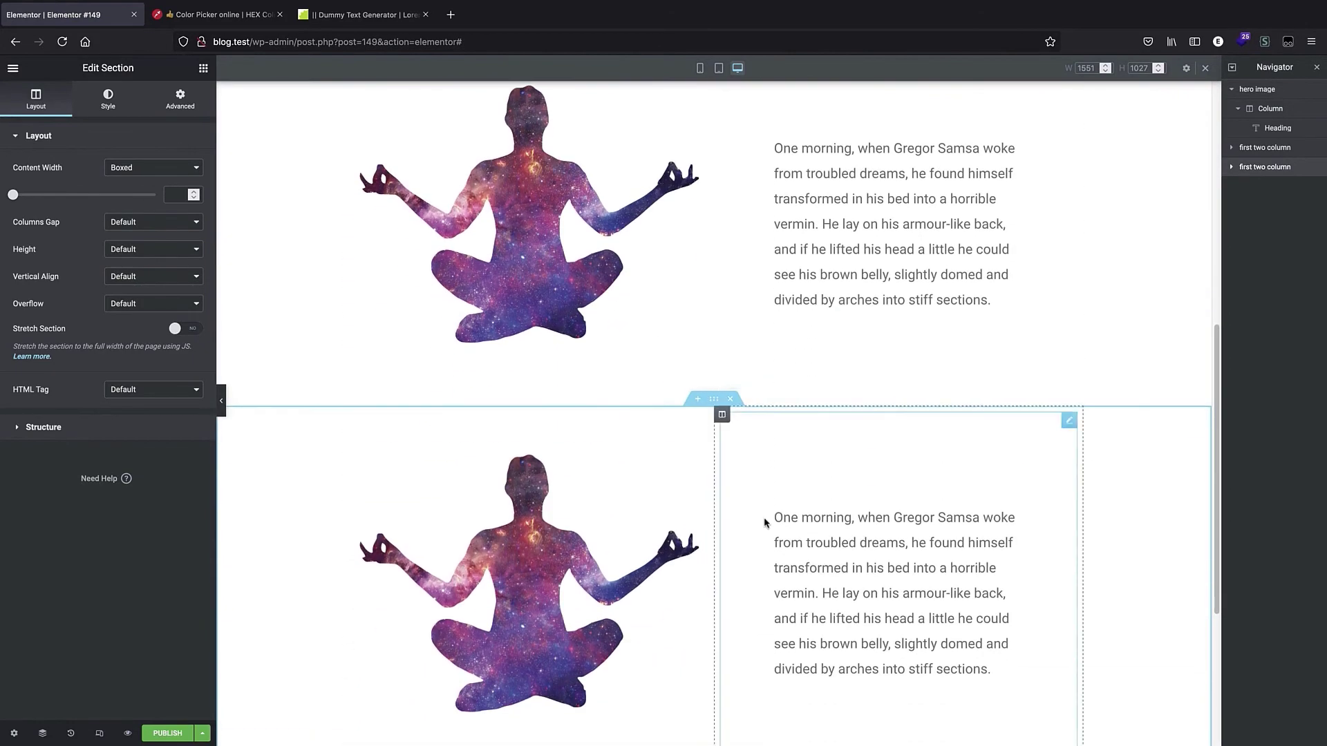
# Rename the duplicated section to "second two column".
pyautogui.doubleClick(1254, 169)
pyautogui.click(1247, 168)
pyautogui.doubleClick(1247, 168)
pyautogui.click(1252, 169)
pyautogui.moveTo(1253, 171); pyautogui.dragTo(1242, 172)
pyautogui.write('second')
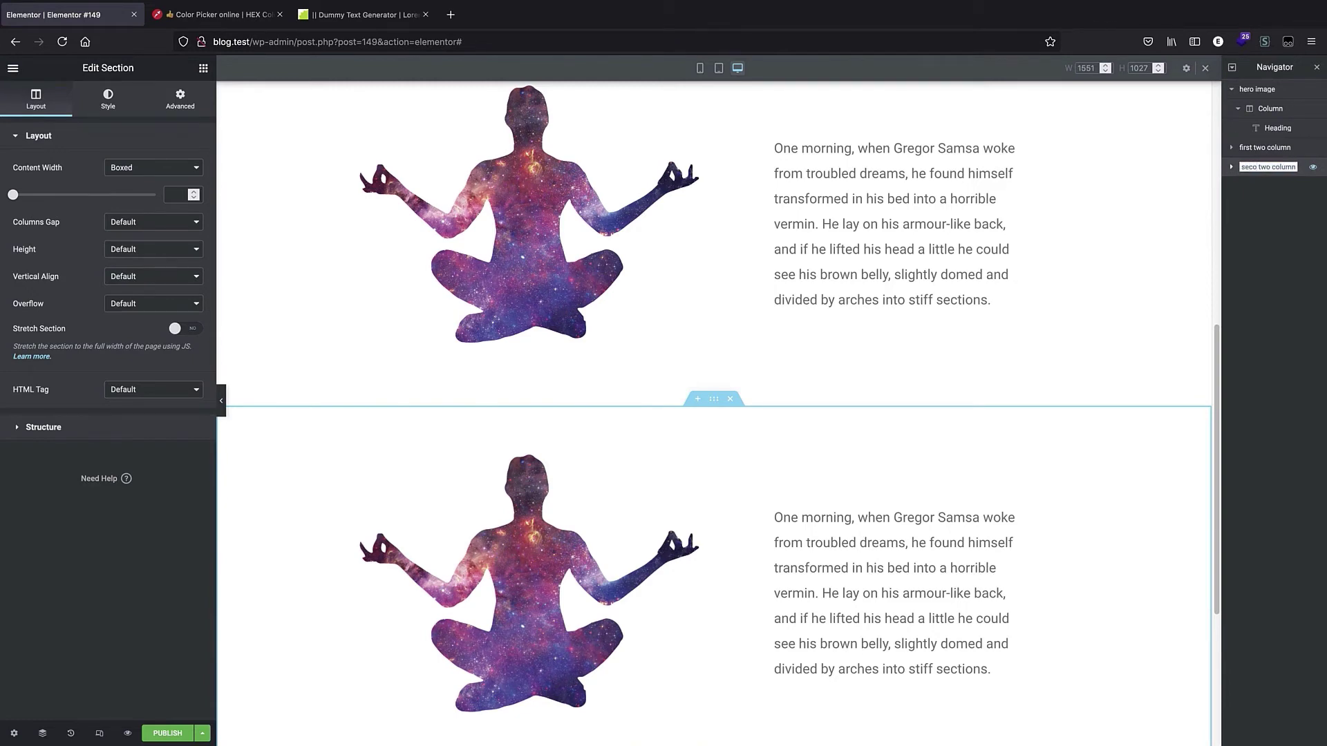
pyautogui.click(1284, 222)
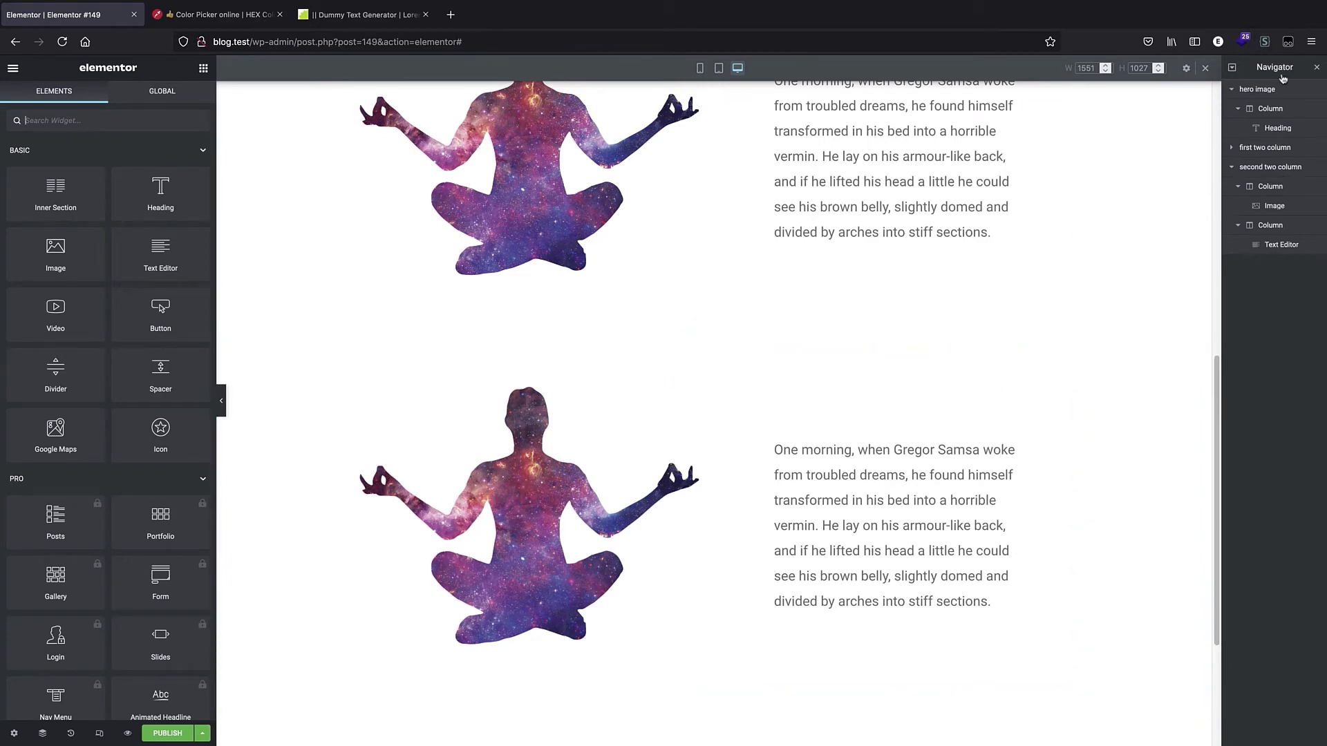
# Move the text column above the image column in the second section so the text comes first.
pyautogui.click(1238, 188)
pyautogui.click(1237, 206)
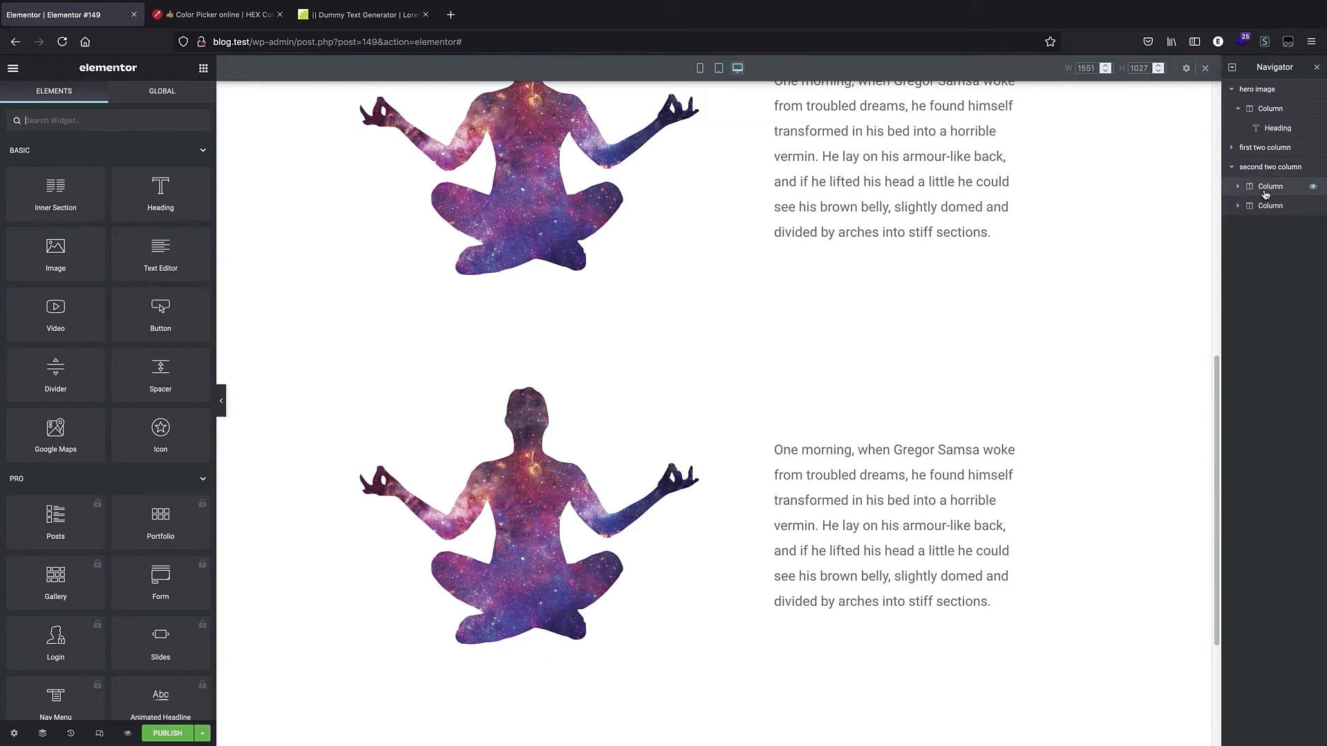
pyautogui.click(1271, 206)
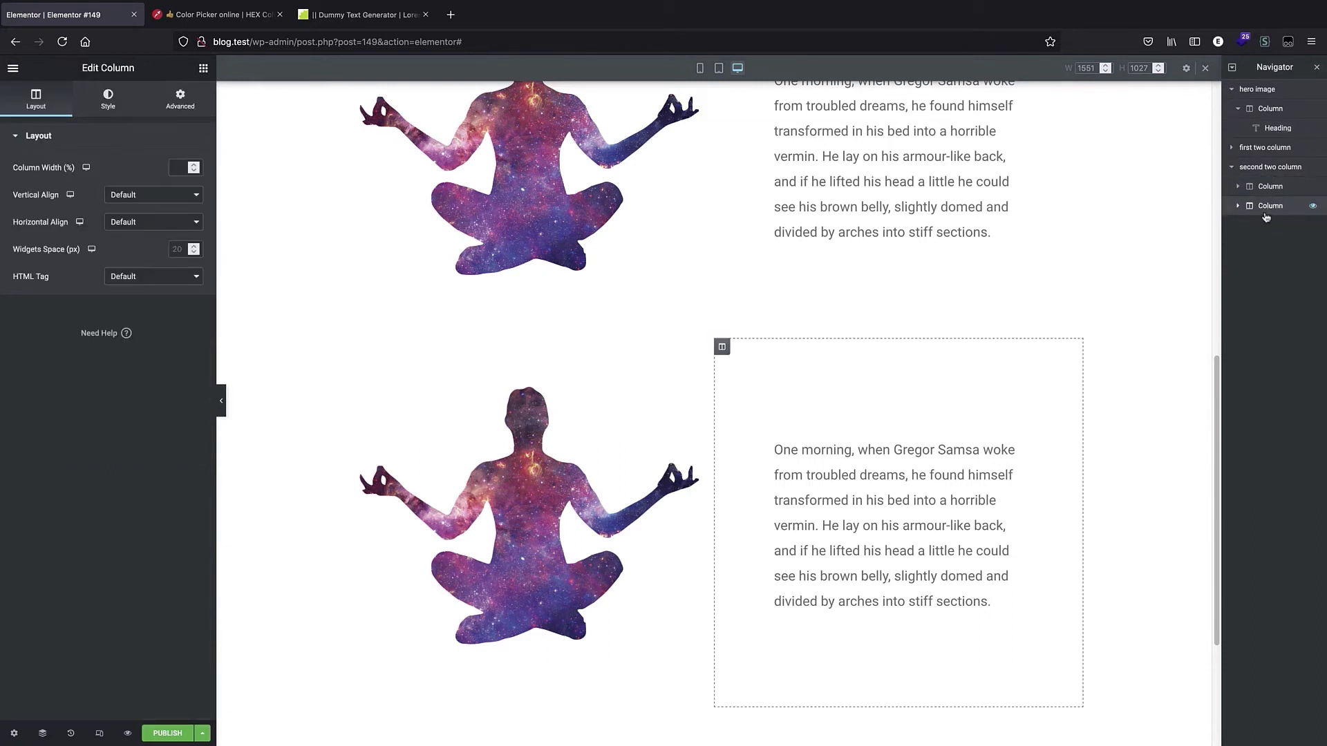
pyautogui.moveTo(1277, 212); pyautogui.dragTo(1270, 181)
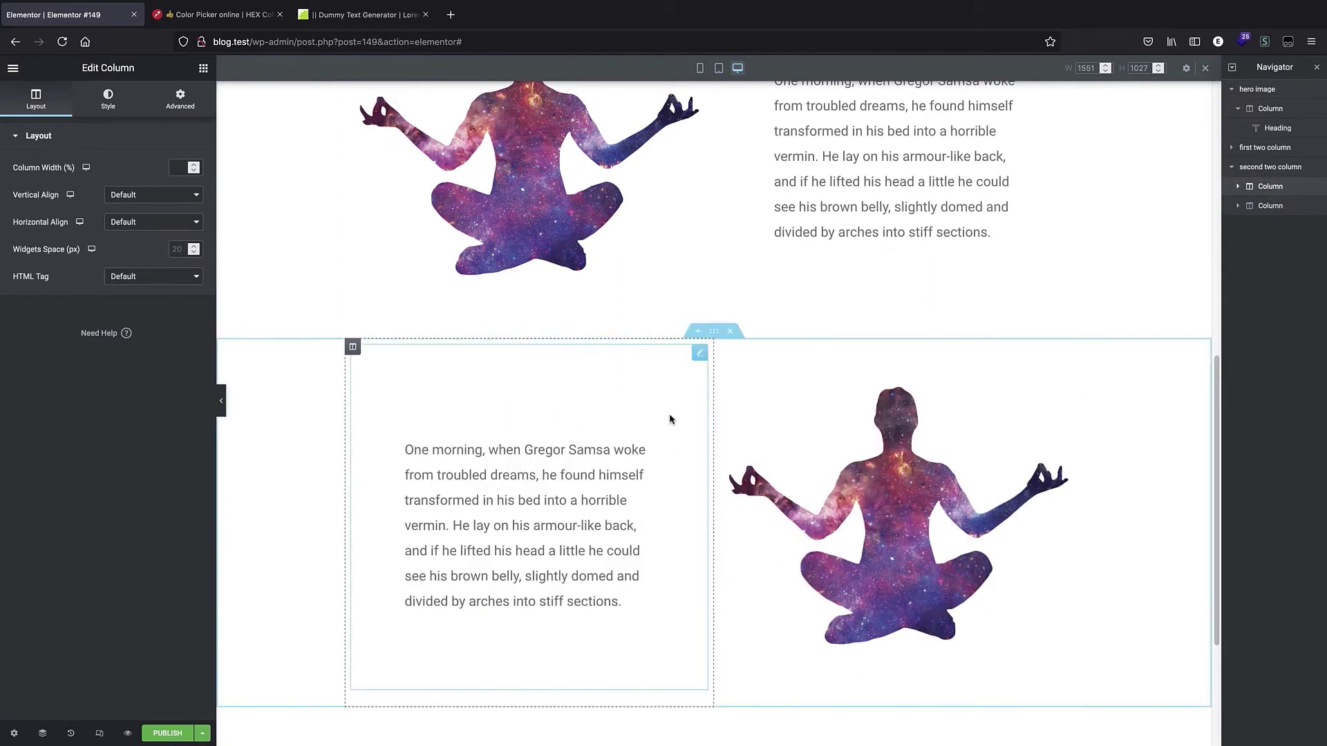
# Replace the second section's image with the lotus bowl picture from the media library.
pyautogui.click(843, 541)
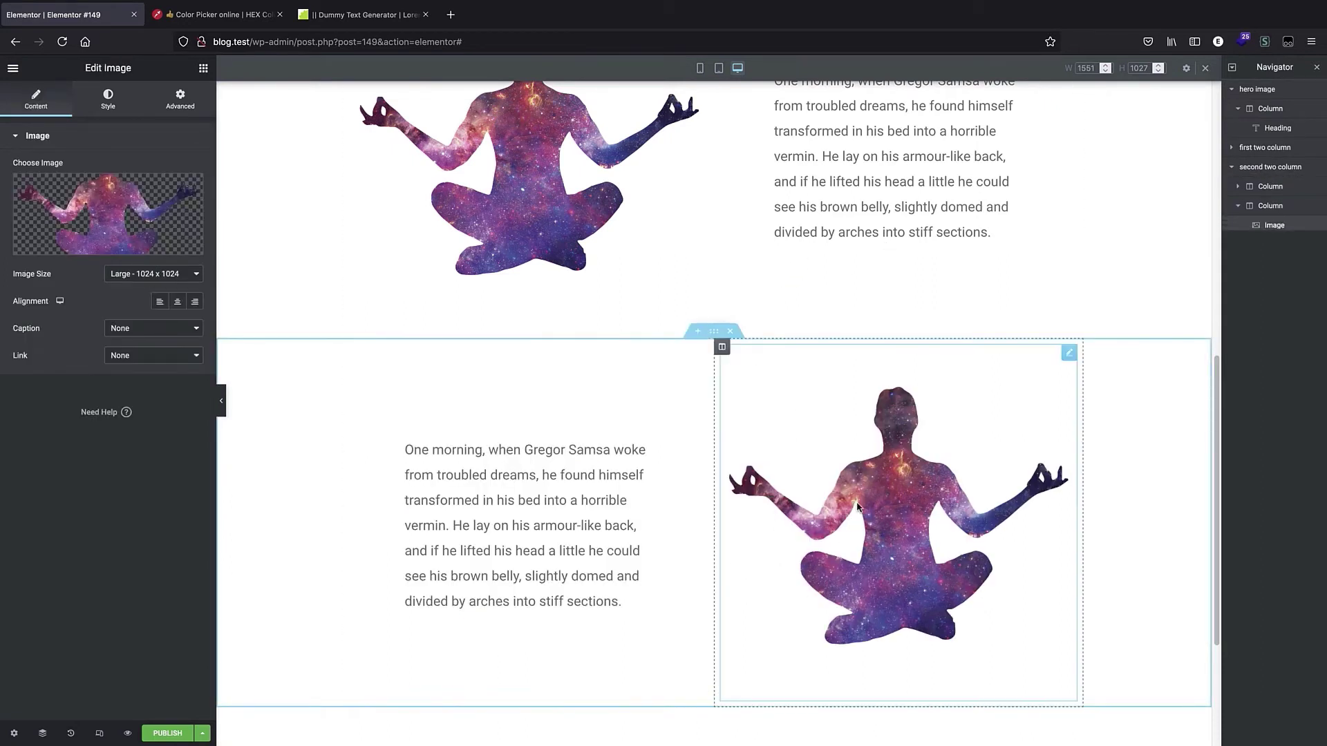
pyautogui.click(92, 207)
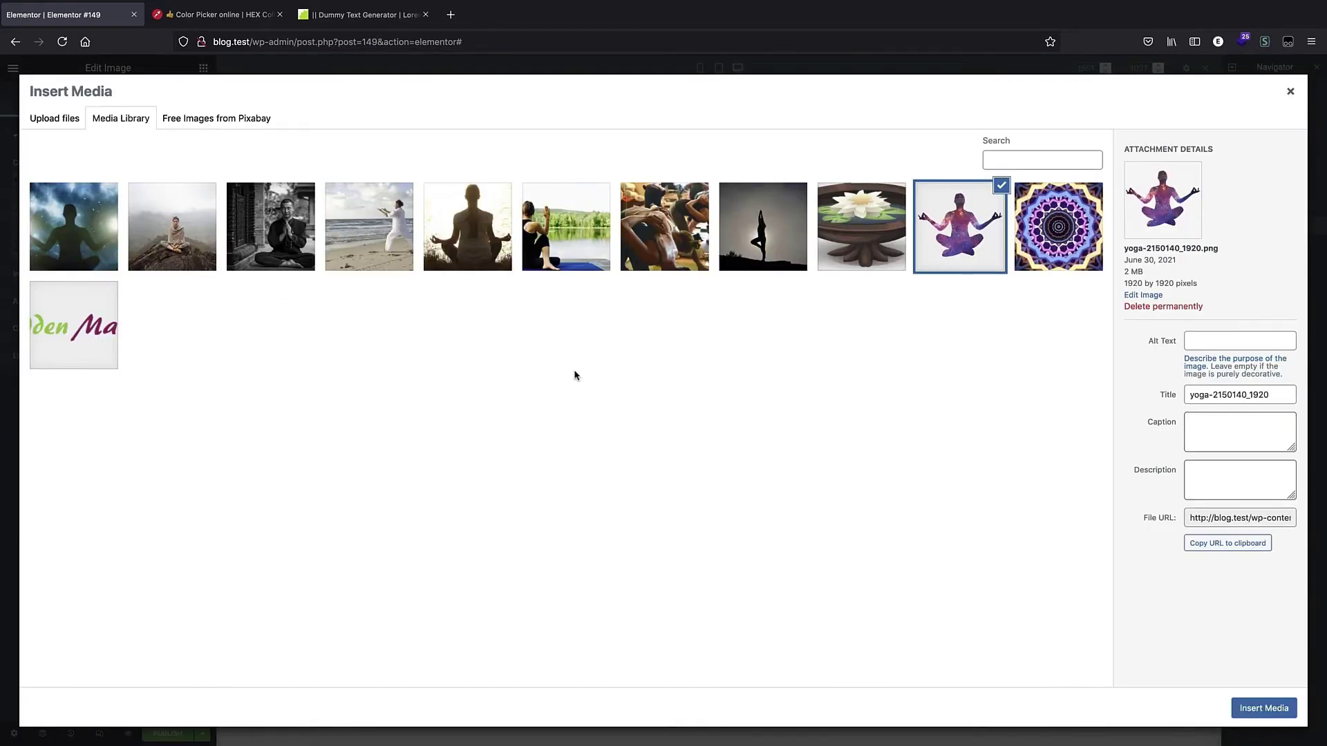
pyautogui.click(858, 219)
pyautogui.click(1259, 708)
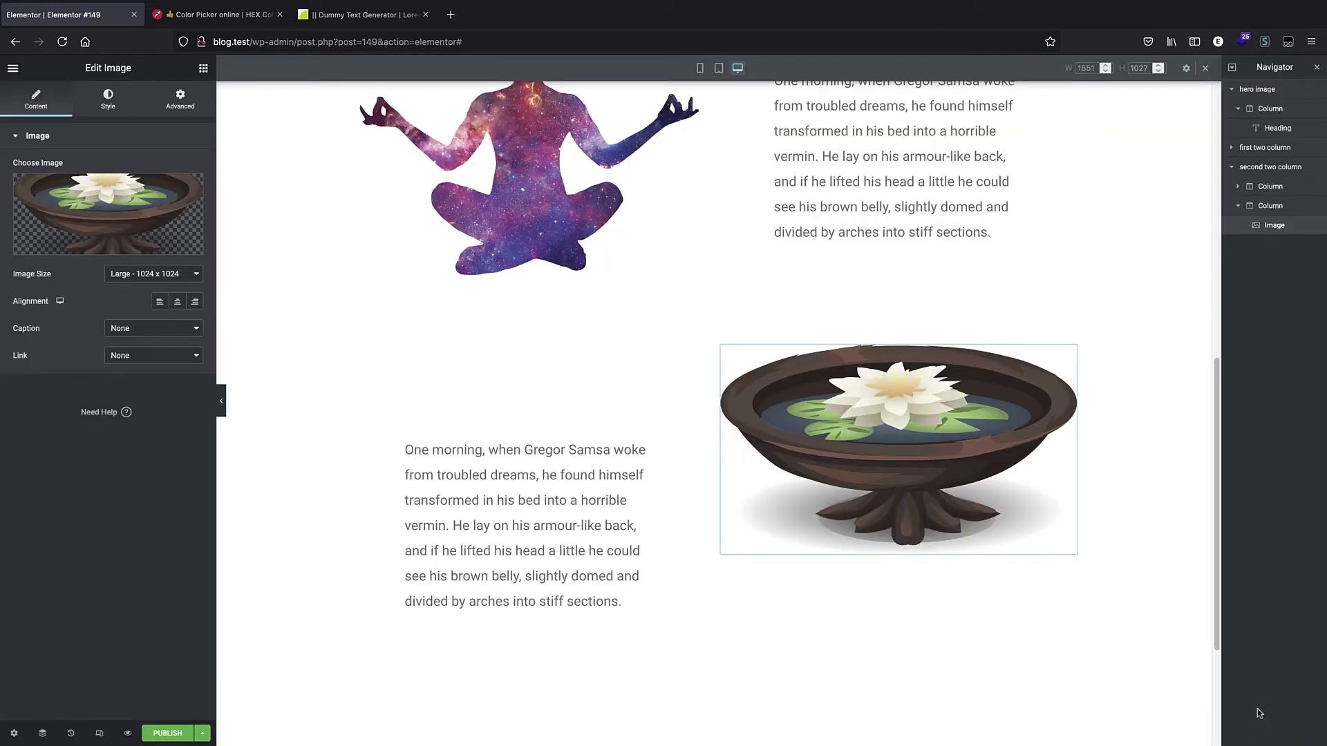
pyautogui.scroll(-1, 676, 420)
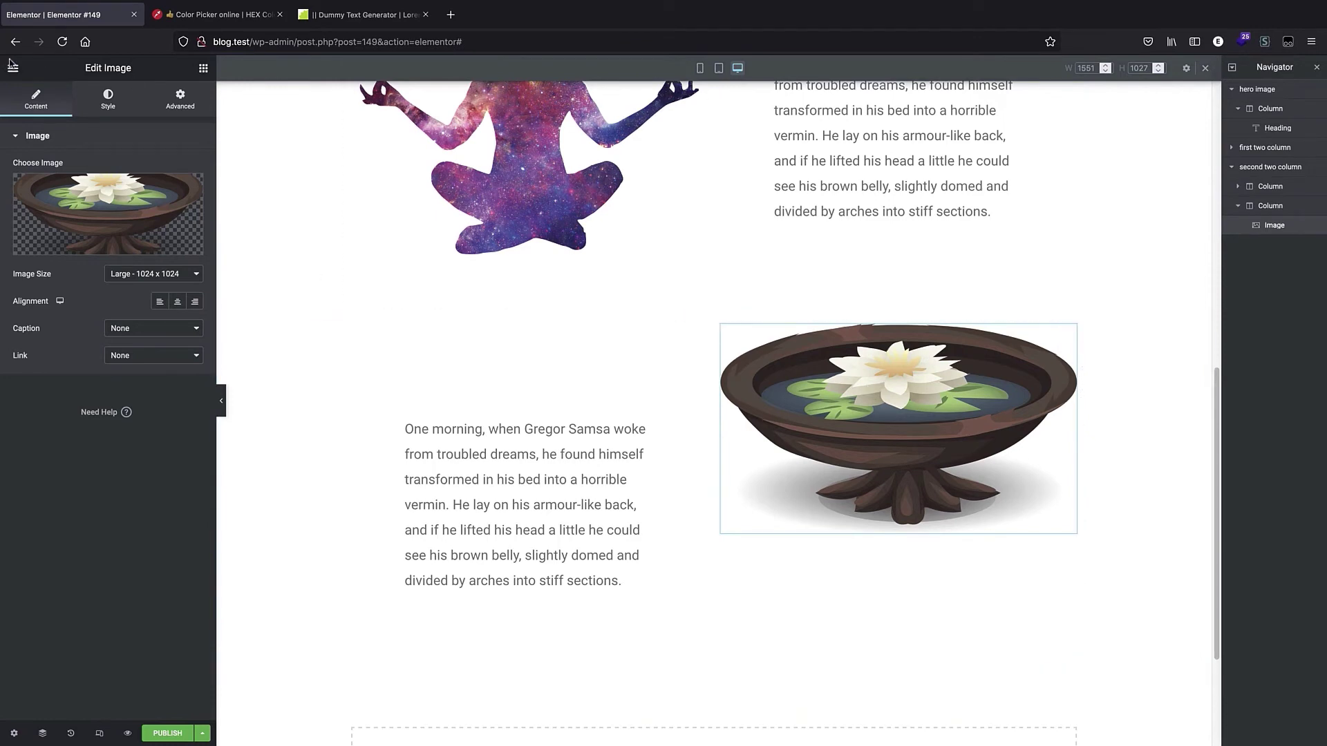
# Set the lotus image's desktop padding to 5% on all sides, then unlink and raise the top to 25%.
pyautogui.click(179, 102)
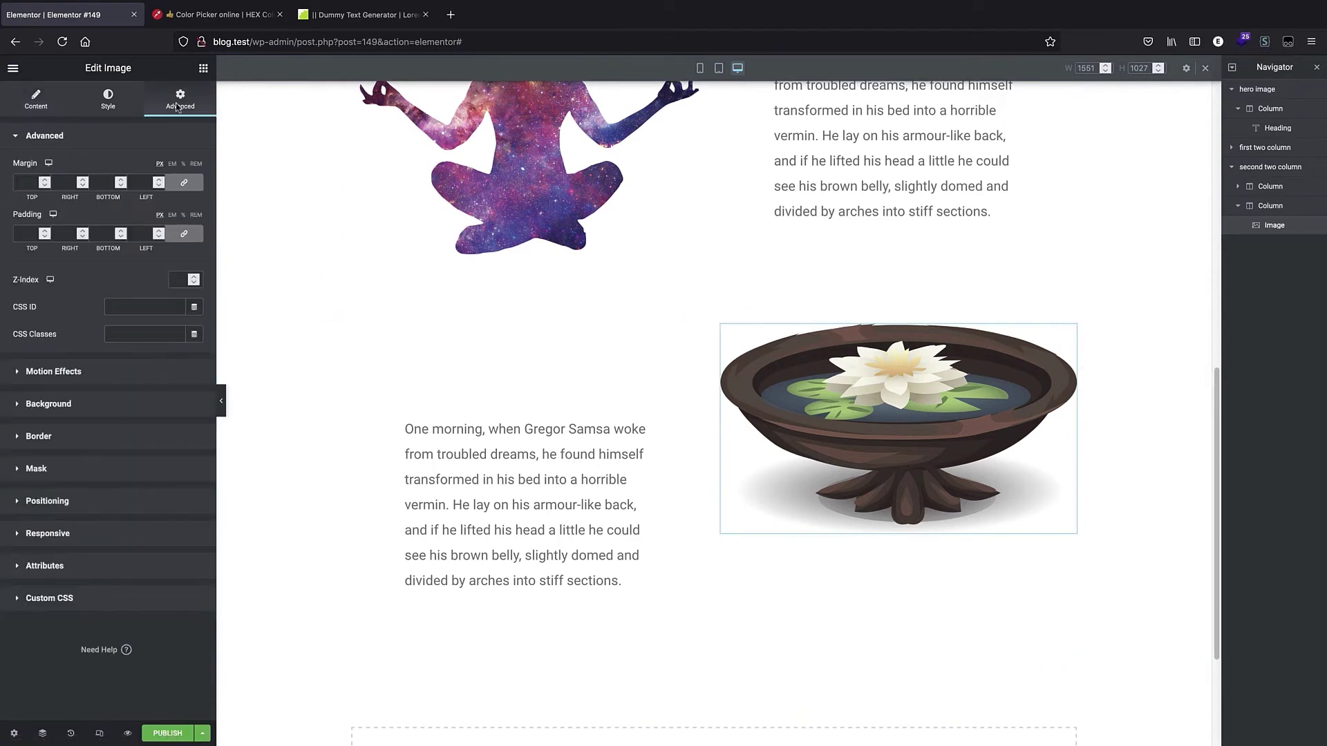
pyautogui.click(184, 217)
pyautogui.click(45, 231)
pyautogui.click(45, 231)
pyautogui.click(45, 231)
pyautogui.click(45, 230)
pyautogui.click(45, 231)
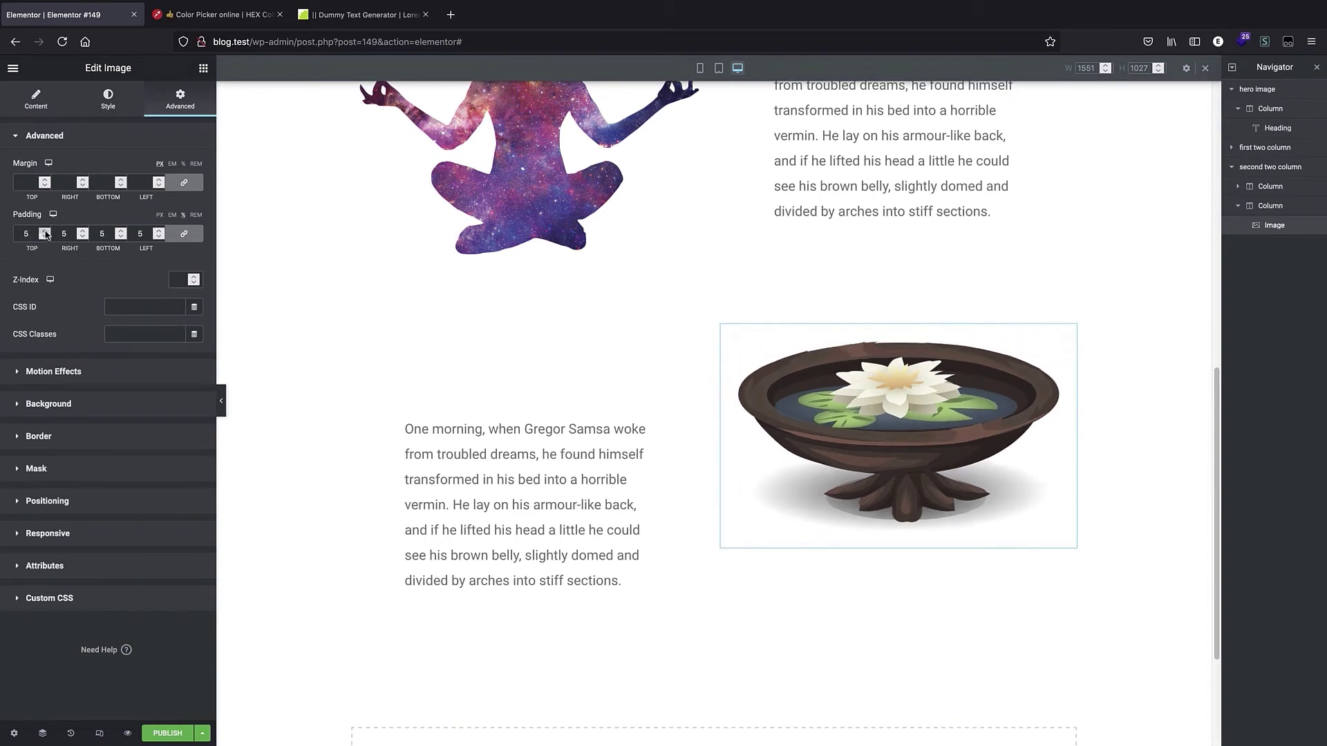
pyautogui.click(185, 238)
pyautogui.click(45, 231)
pyautogui.click(45, 232)
pyautogui.click(45, 231)
pyautogui.click(45, 232)
pyautogui.click(45, 231)
pyautogui.moveTo(45, 233); pyautogui.dragTo(45, 233)
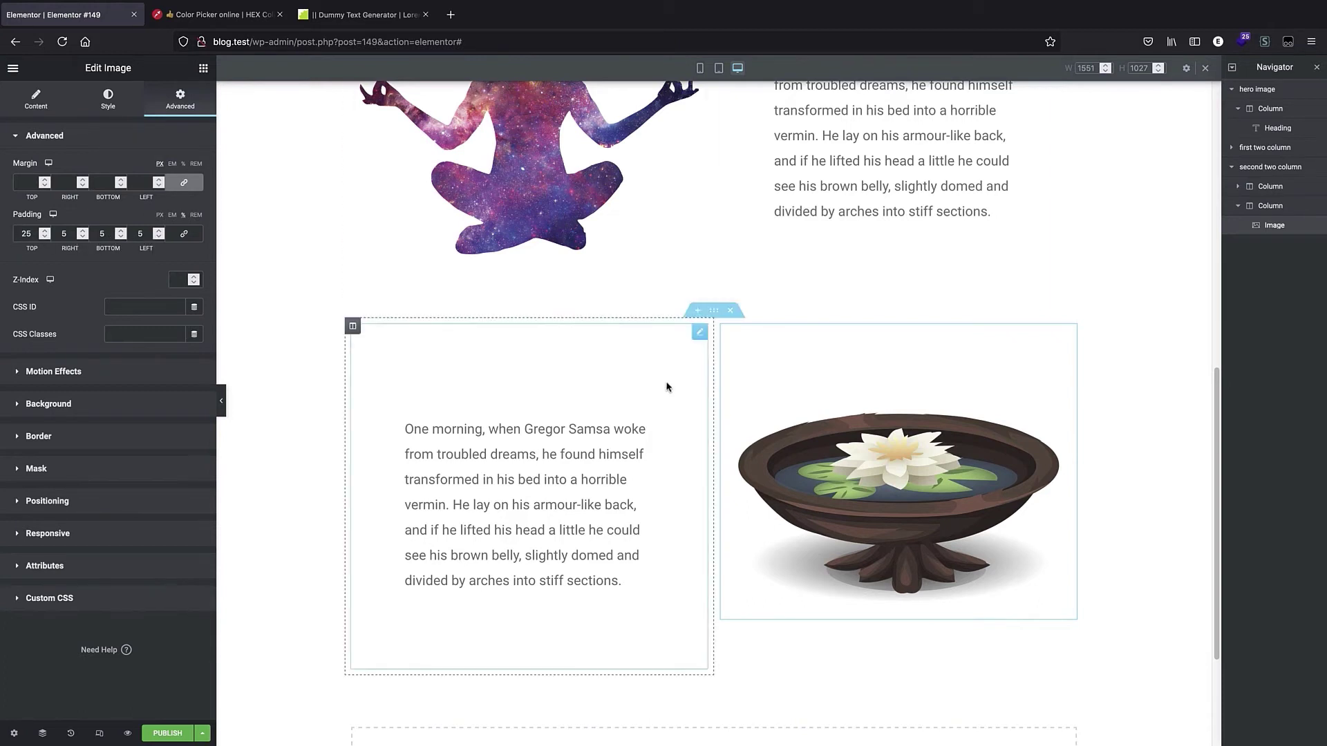
# Switch to tablet view and give the lotus image an unlinked top padding of 75.
pyautogui.scroll(-1, 618, 366)
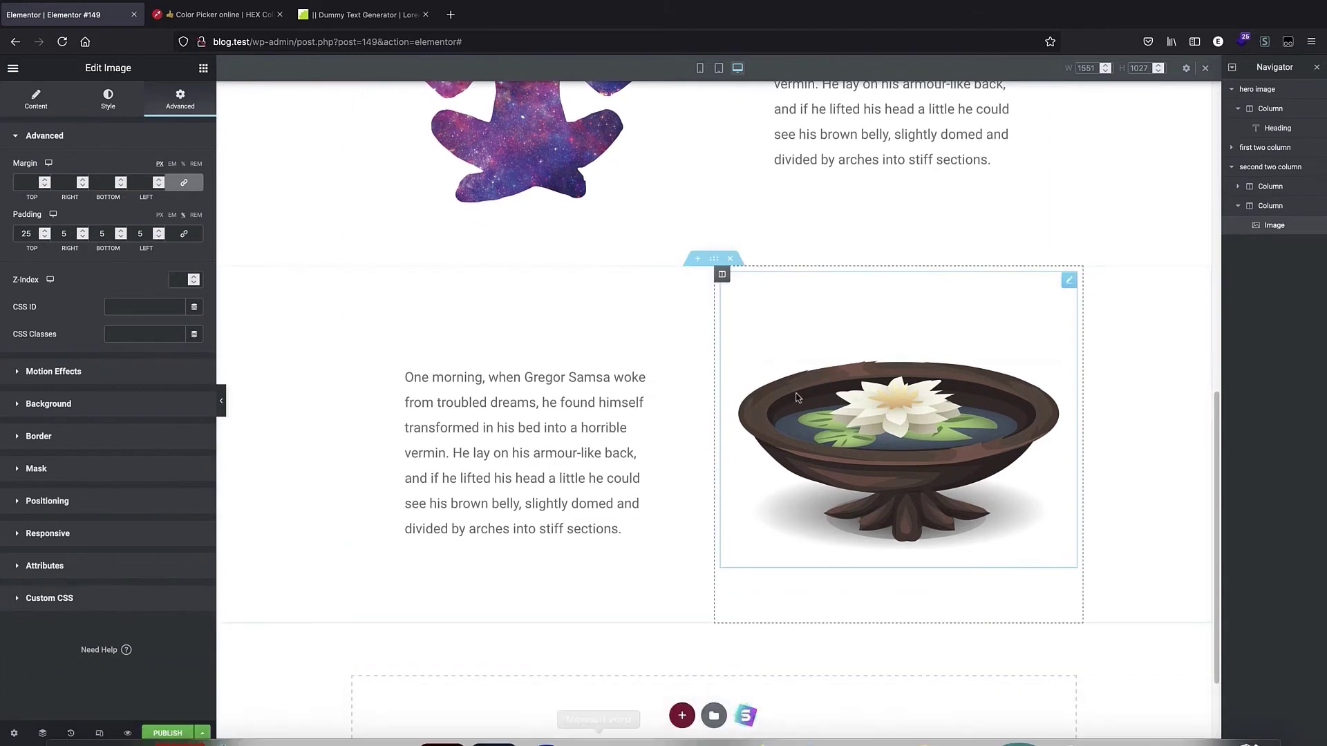
pyautogui.click(719, 68)
pyautogui.scroll(2, 738, 217)
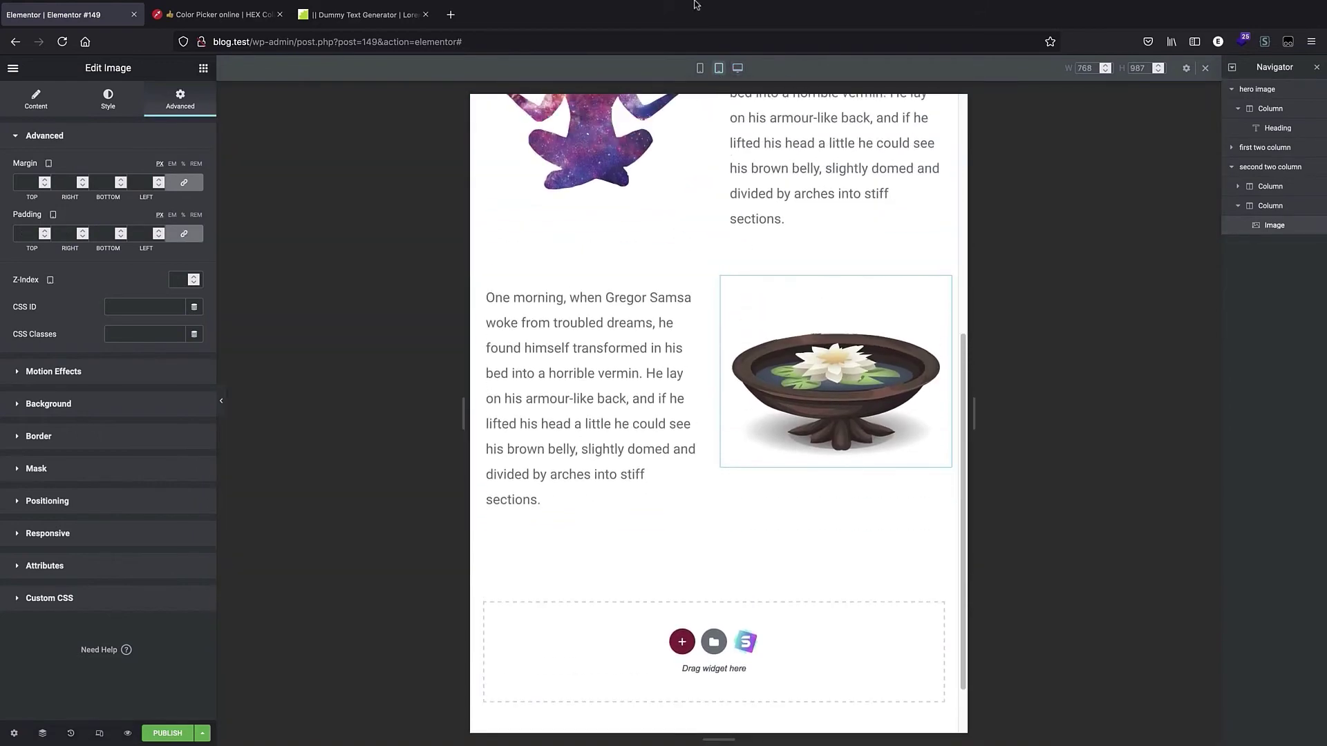
pyautogui.scroll(3, 646, 195)
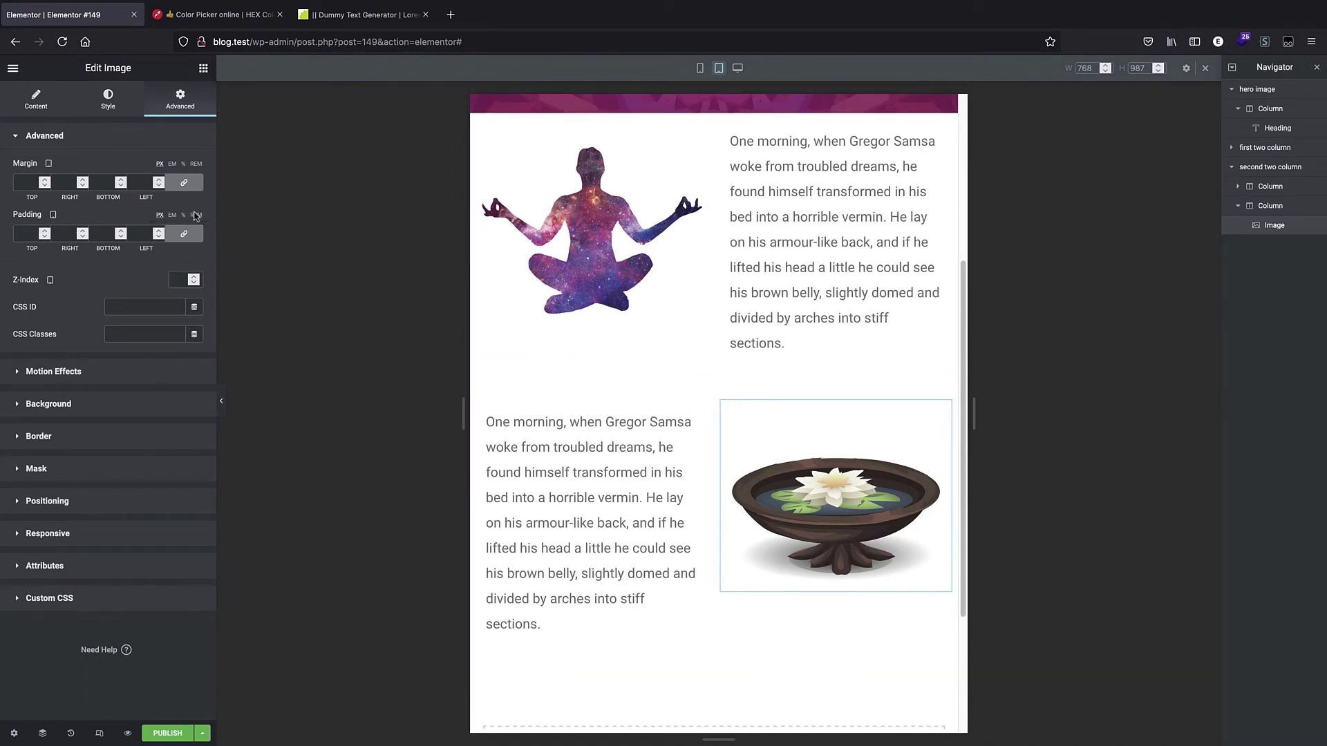
pyautogui.click(184, 234)
pyautogui.click(45, 231)
pyautogui.click(45, 230)
pyautogui.click(45, 230)
pyautogui.click(45, 230)
pyautogui.click(45, 230)
pyautogui.moveTo(45, 232); pyautogui.dragTo(45, 232)
pyautogui.moveTo(463, 413); pyautogui.dragTo(427, 413)
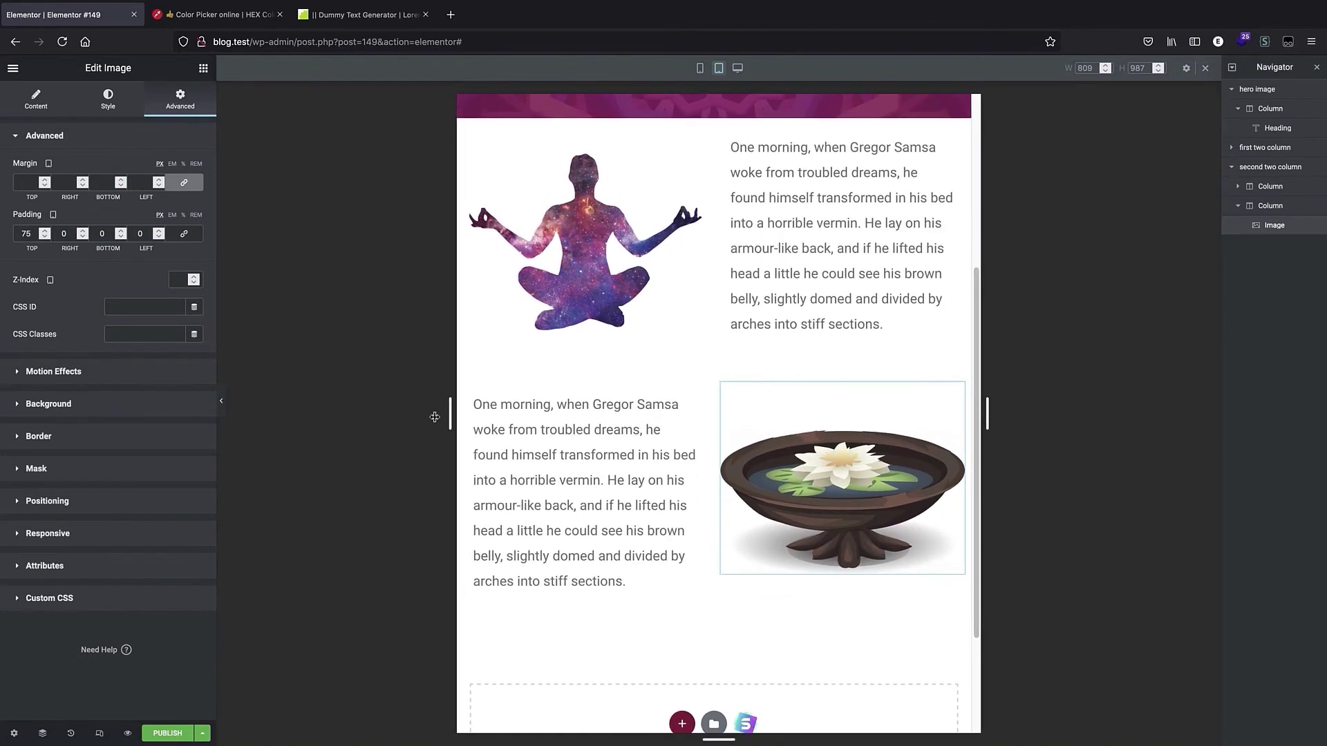
# Switch to mobile view and scroll through the stacked sections to review their order.
pyautogui.click(700, 68)
pyautogui.scroll(-10, 736, 311)
pyautogui.scroll(6, 736, 336)
pyautogui.scroll(-2, 746, 222)
pyautogui.scroll(10, 691, 350)
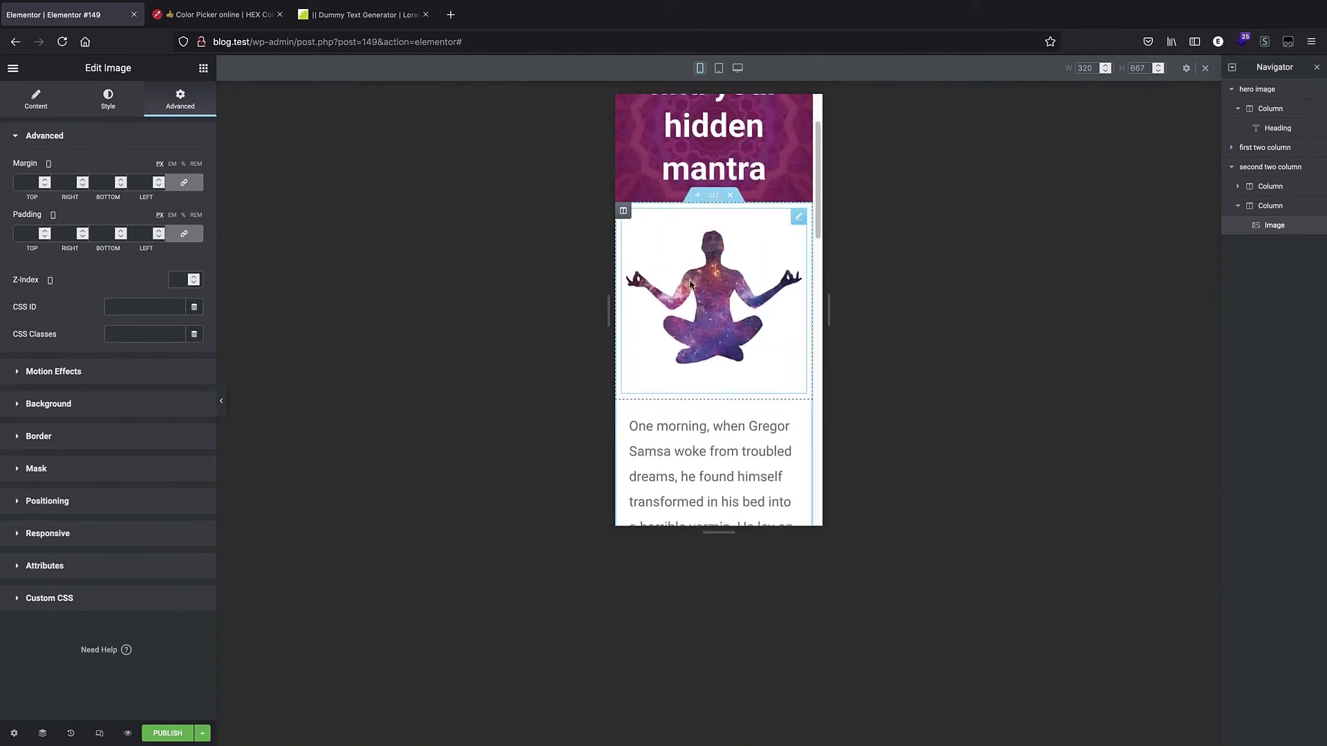
pyautogui.scroll(-4, 691, 283)
pyautogui.scroll(2, 705, 260)
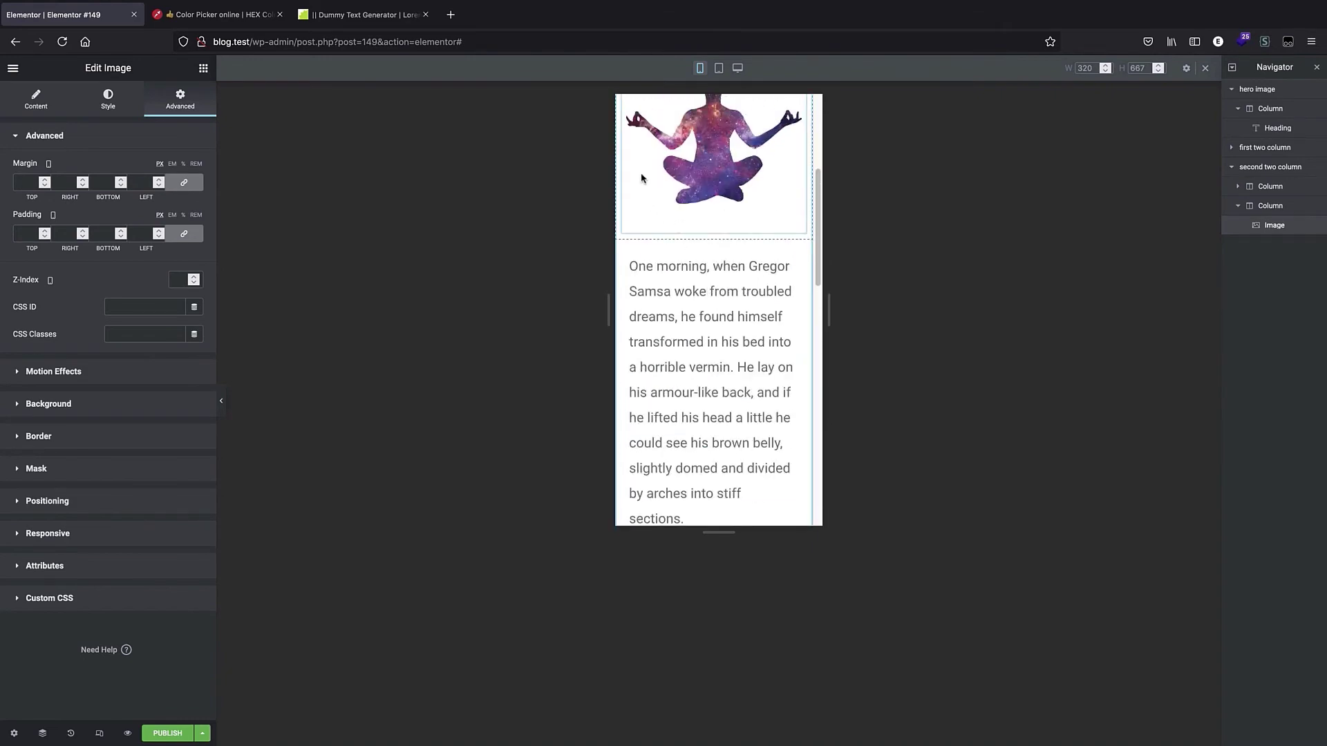
pyautogui.scroll(-8, 702, 222)
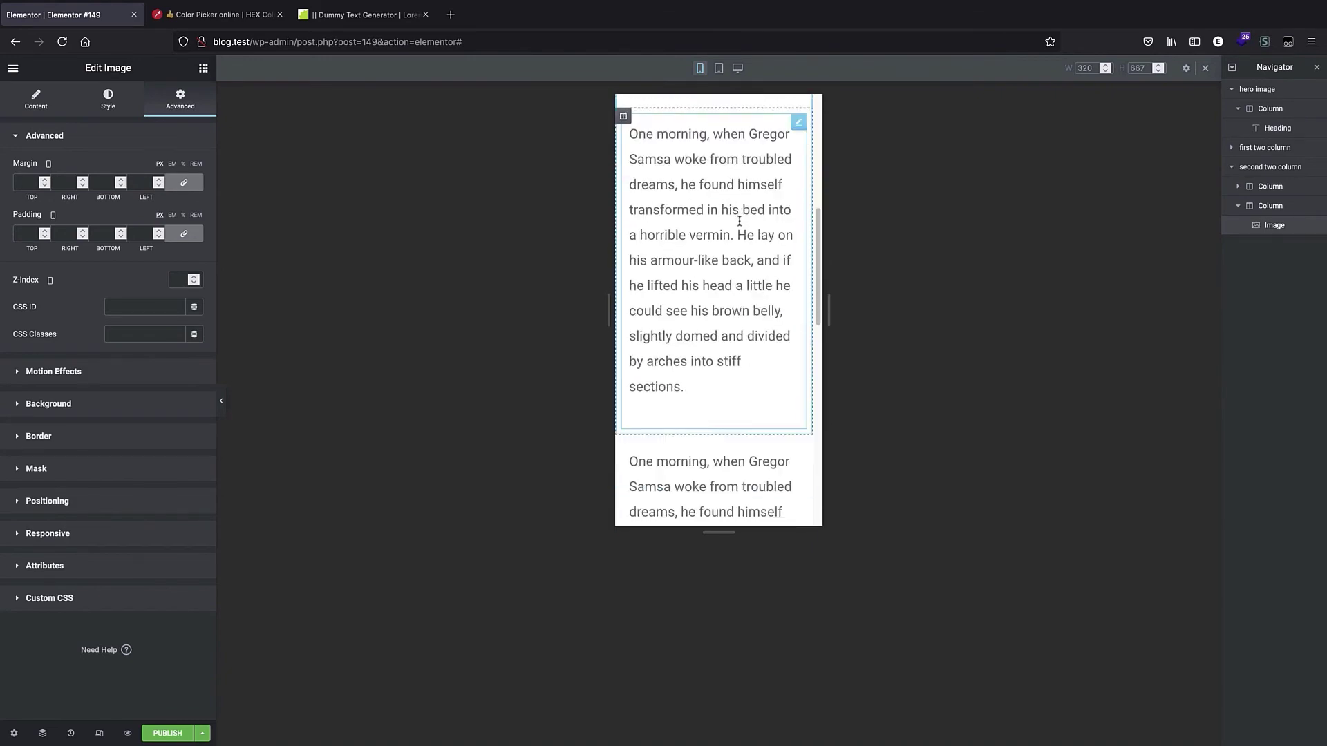
pyautogui.scroll(1, 669, 192)
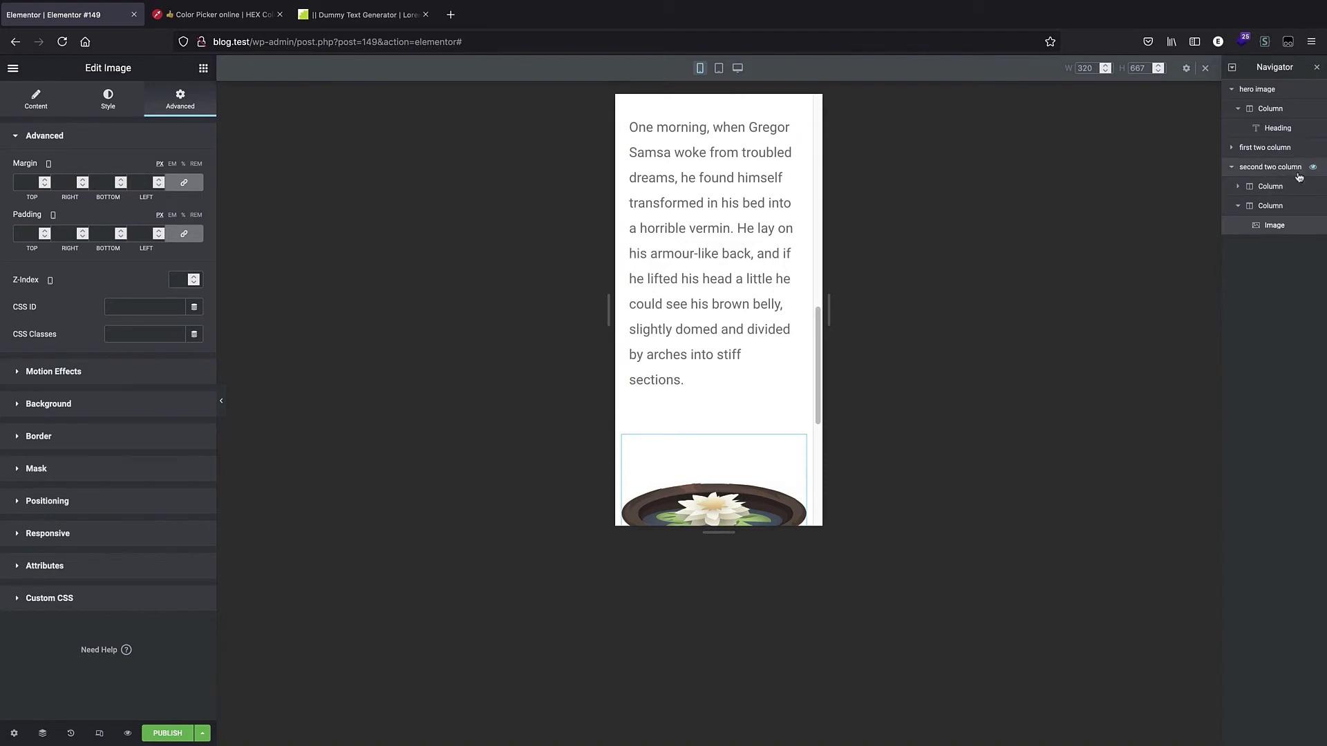
# Enable Reverse Columns (Mobile) for the "second two column" section.
pyautogui.click(1268, 174)
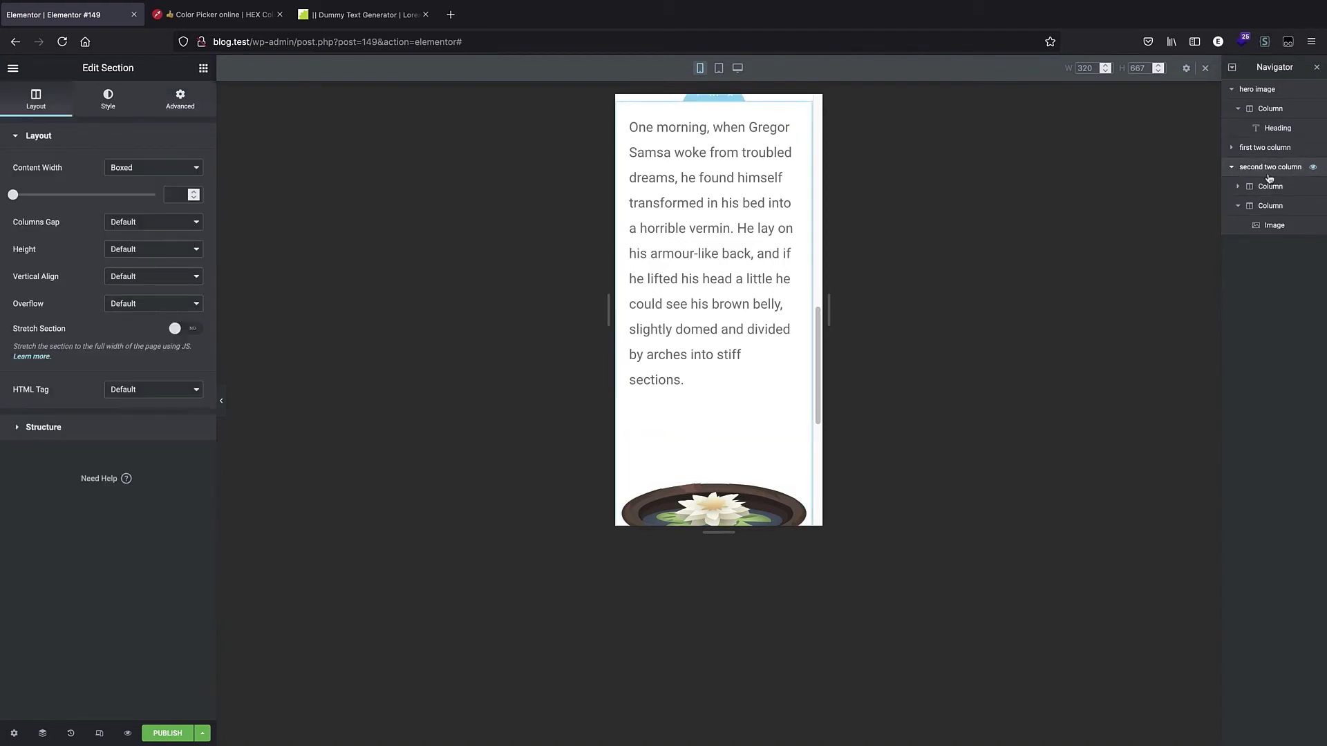
pyautogui.click(178, 101)
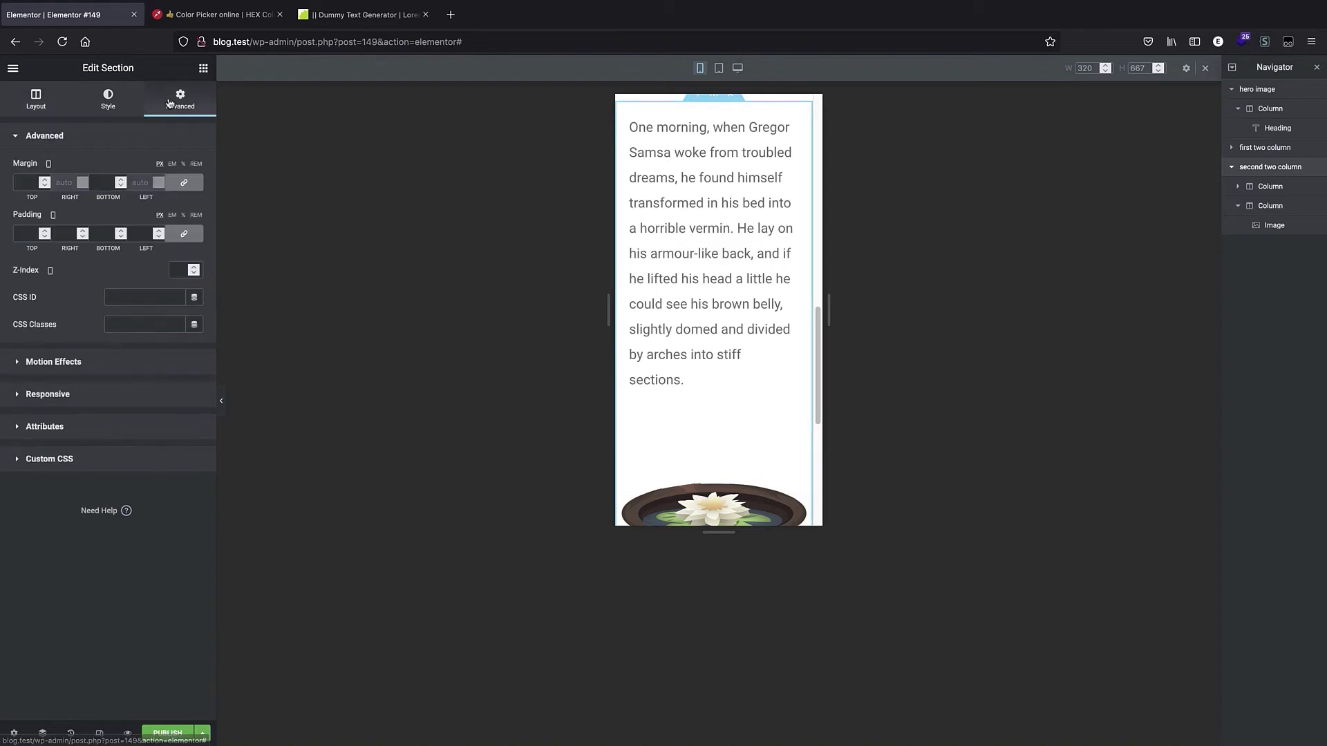
pyautogui.click(100, 392)
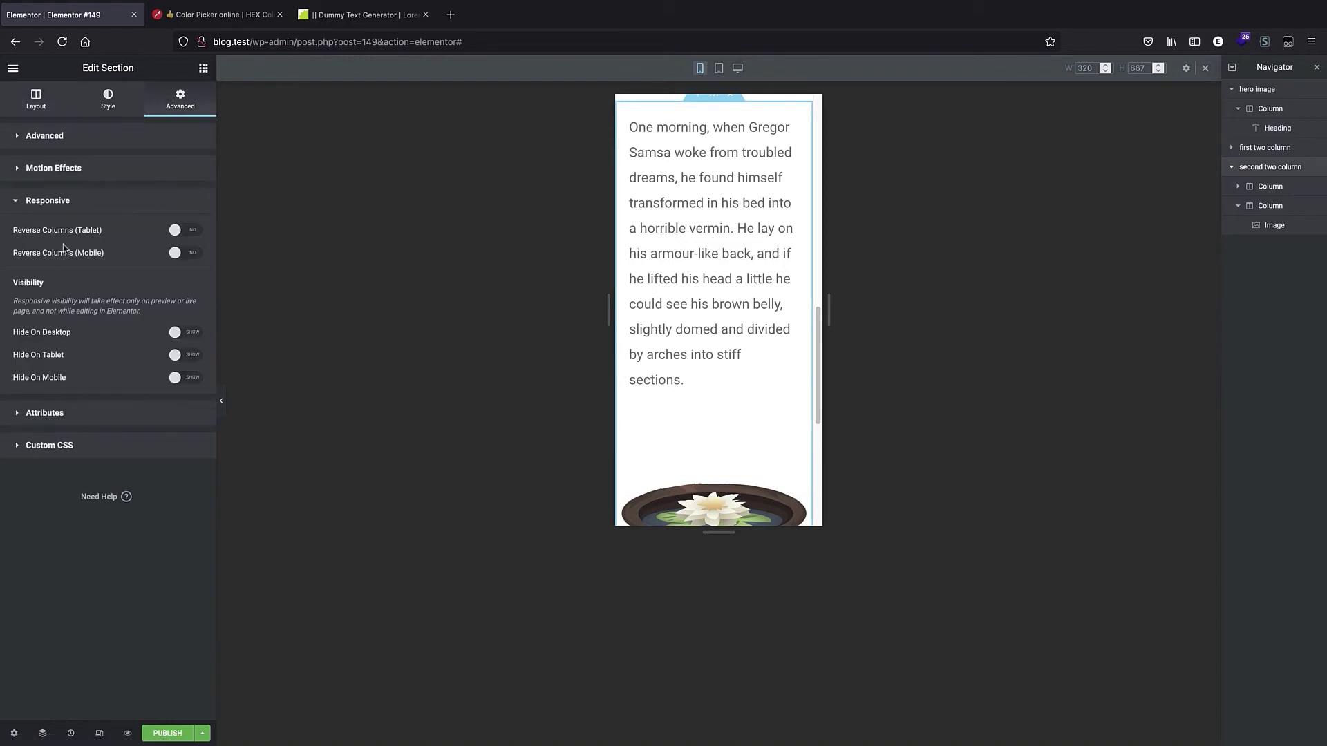
pyautogui.click(185, 253)
# Scroll through the mobile preview and switch to tablet view to review the second section's layout.
pyautogui.scroll(5, 719, 170)
pyautogui.scroll(-4, 719, 207)
pyautogui.scroll(3, 699, 270)
pyautogui.scroll(-4, 770, 311)
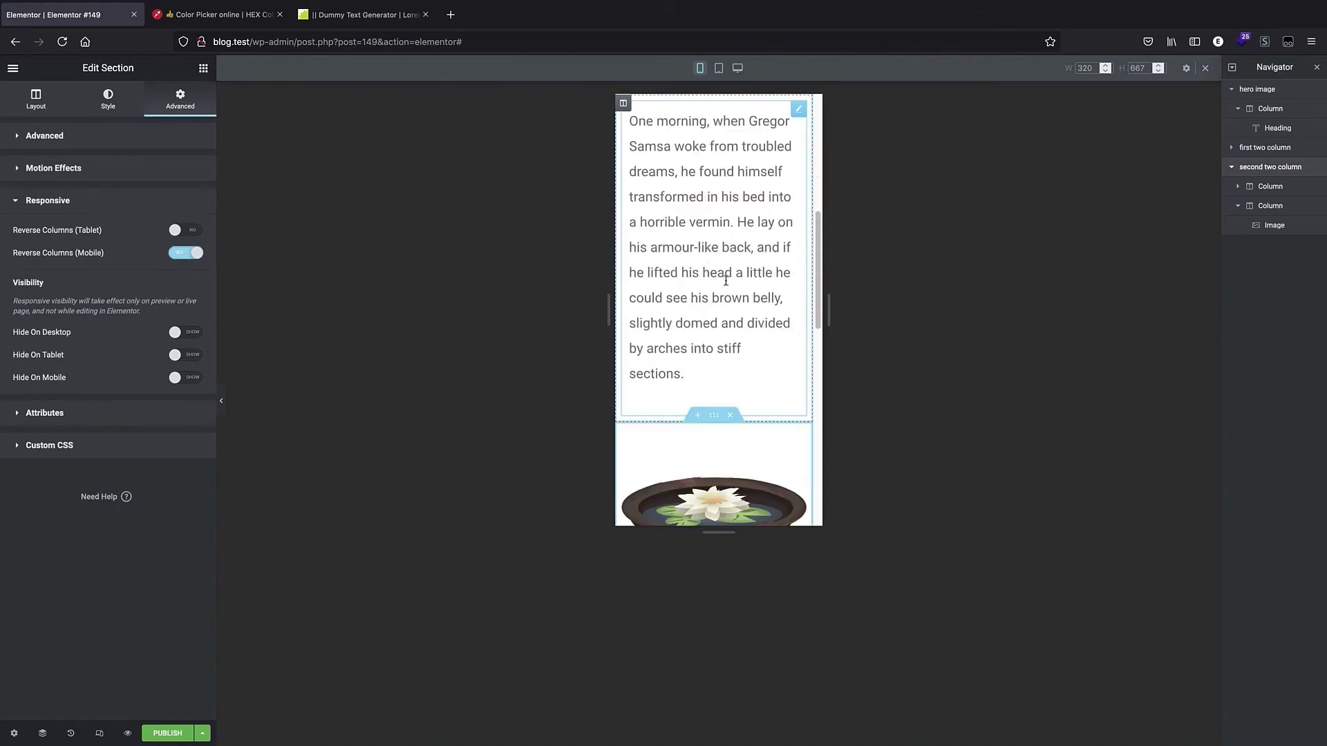
pyautogui.scroll(-4, 658, 294)
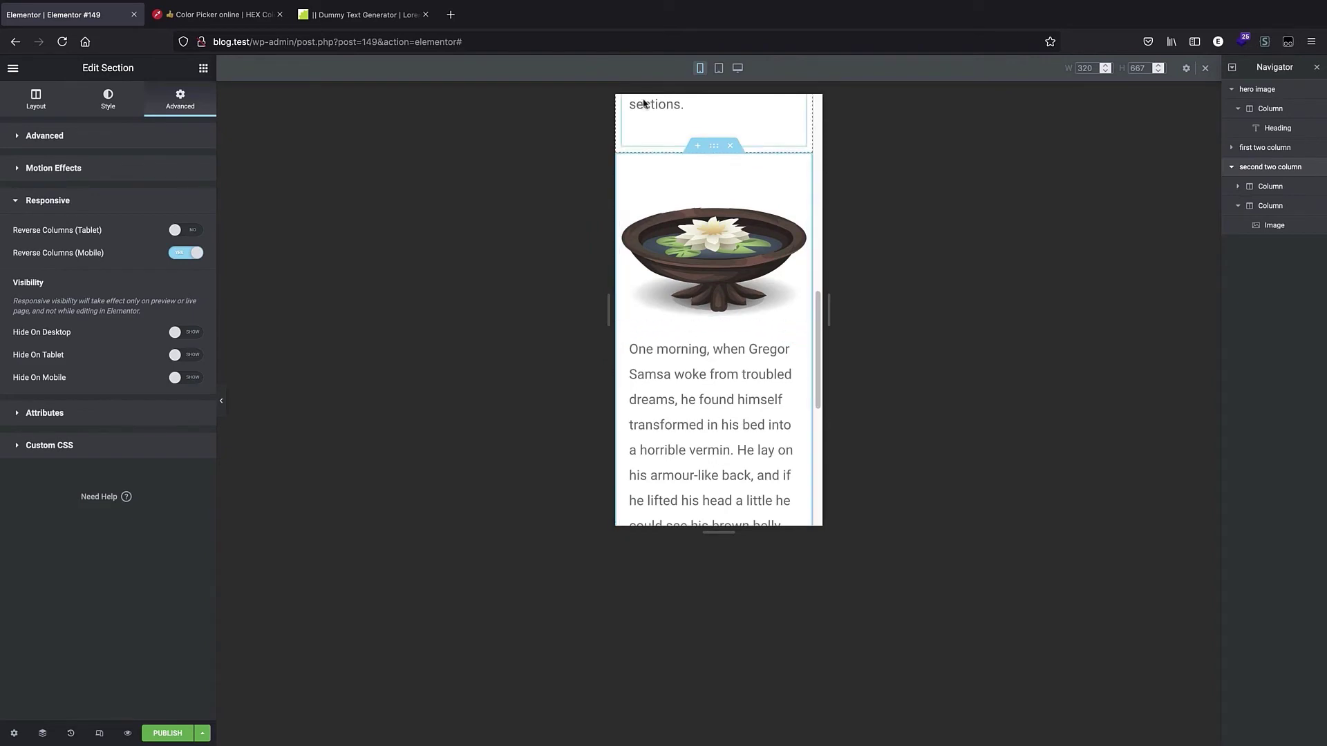
pyautogui.click(725, 71)
pyautogui.scroll(4, 748, 374)
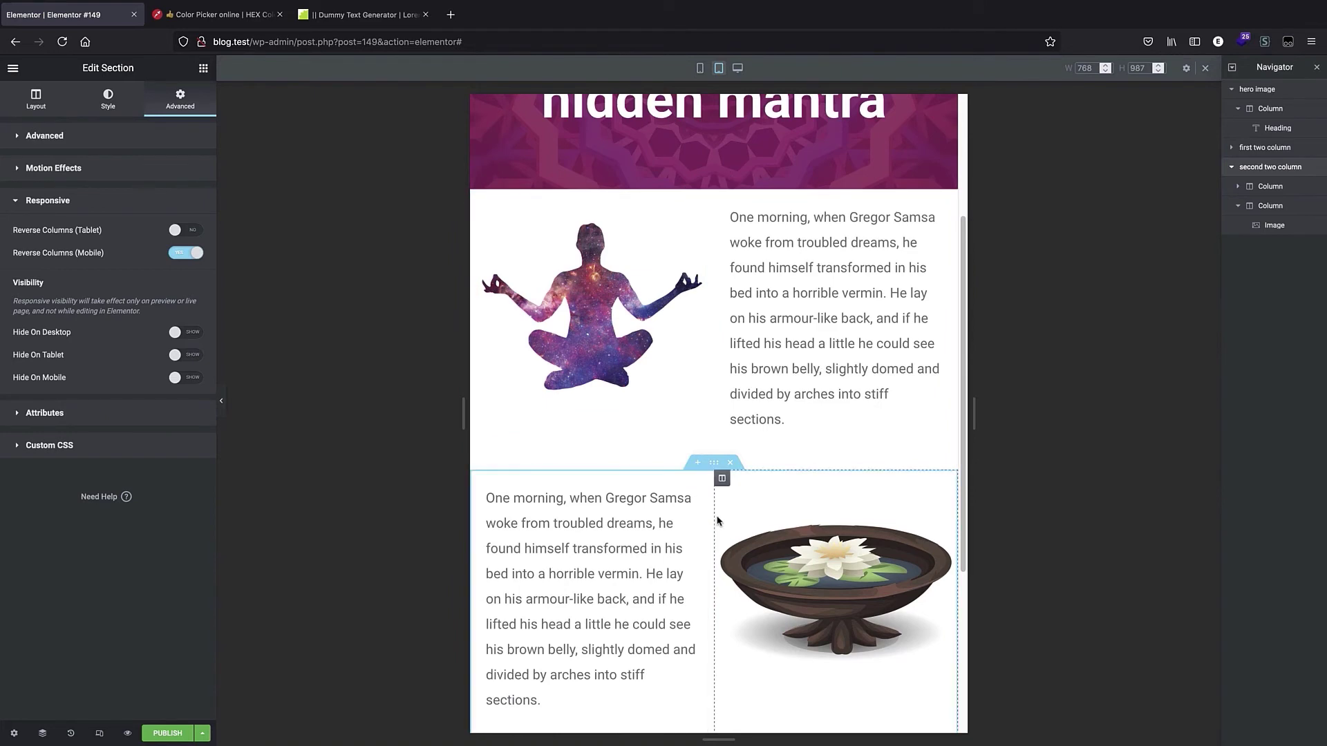
# Switch to desktop view and add a new one-column section below the second two-column section.
pyautogui.click(738, 68)
pyautogui.scroll(-10, 719, 305)
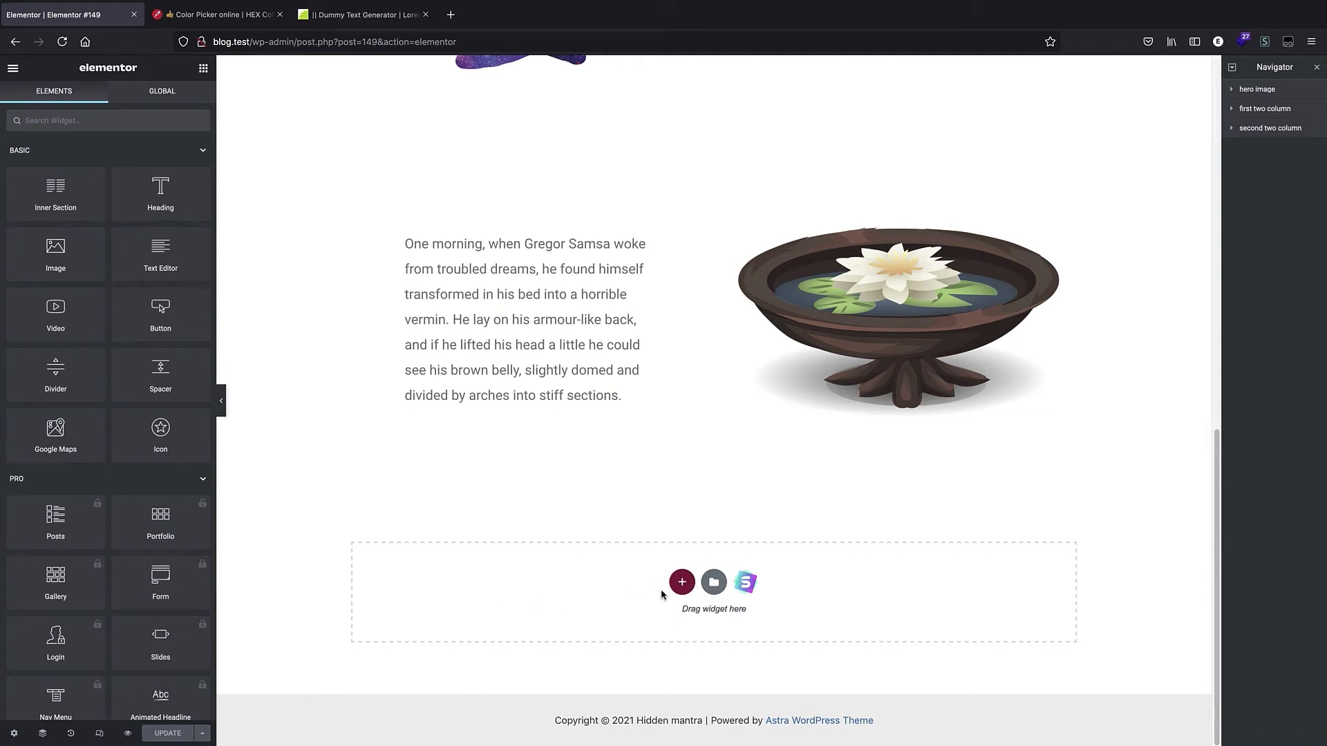
pyautogui.click(683, 582)
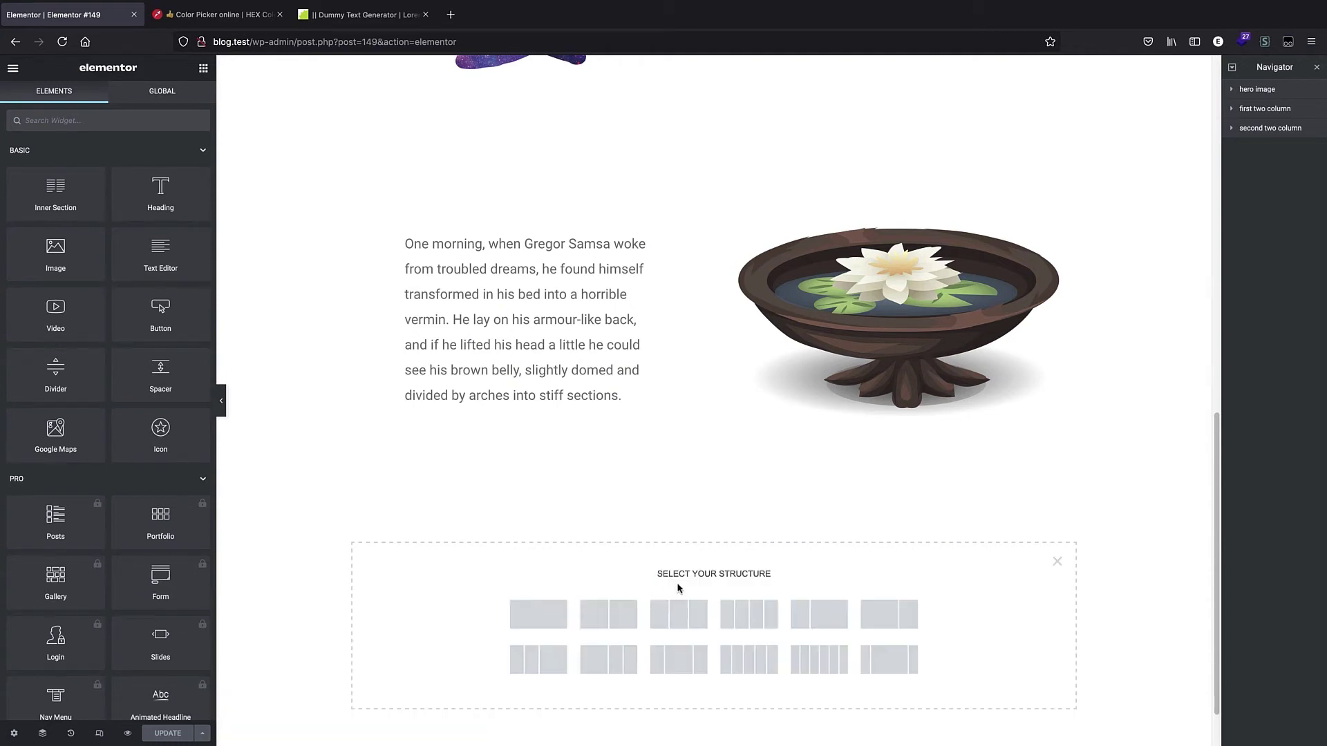
pyautogui.click(547, 618)
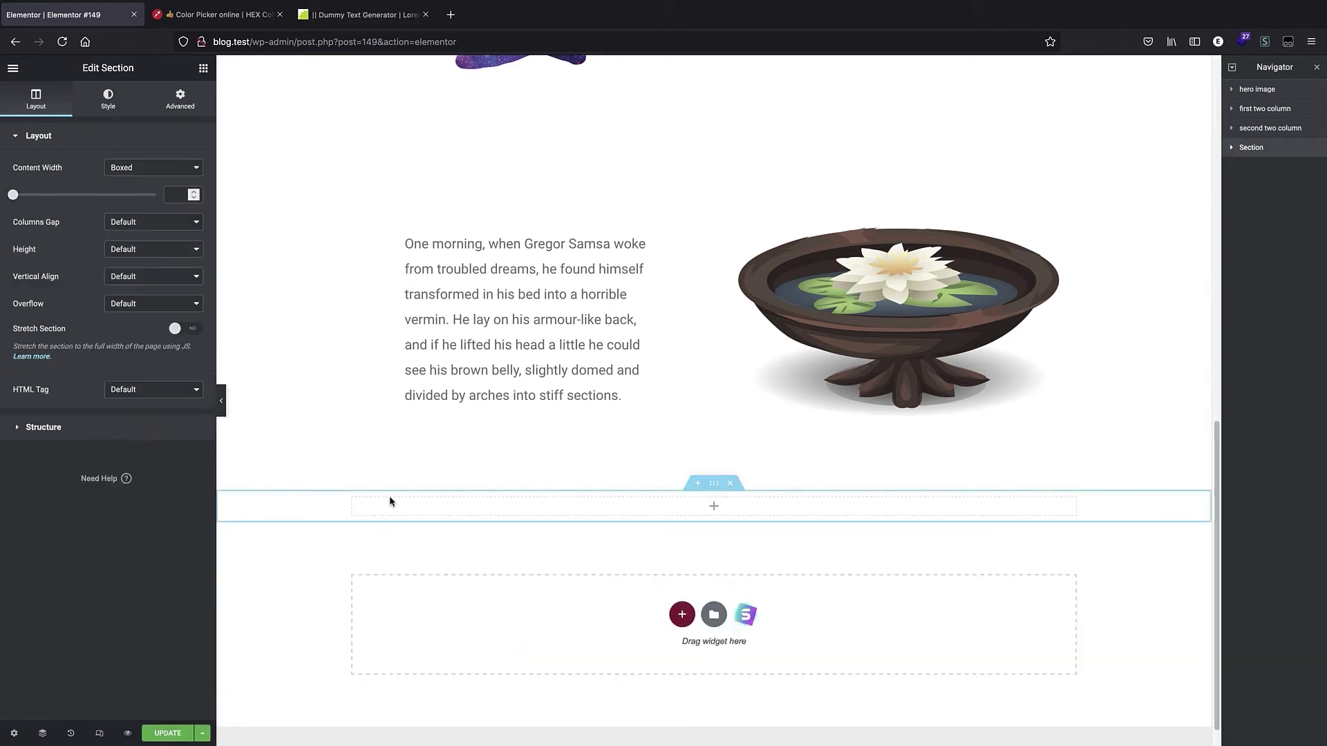
# Search for the Basic Gallery widget and place it into the new section's column.
pyautogui.click(716, 507)
pyautogui.write('basi')
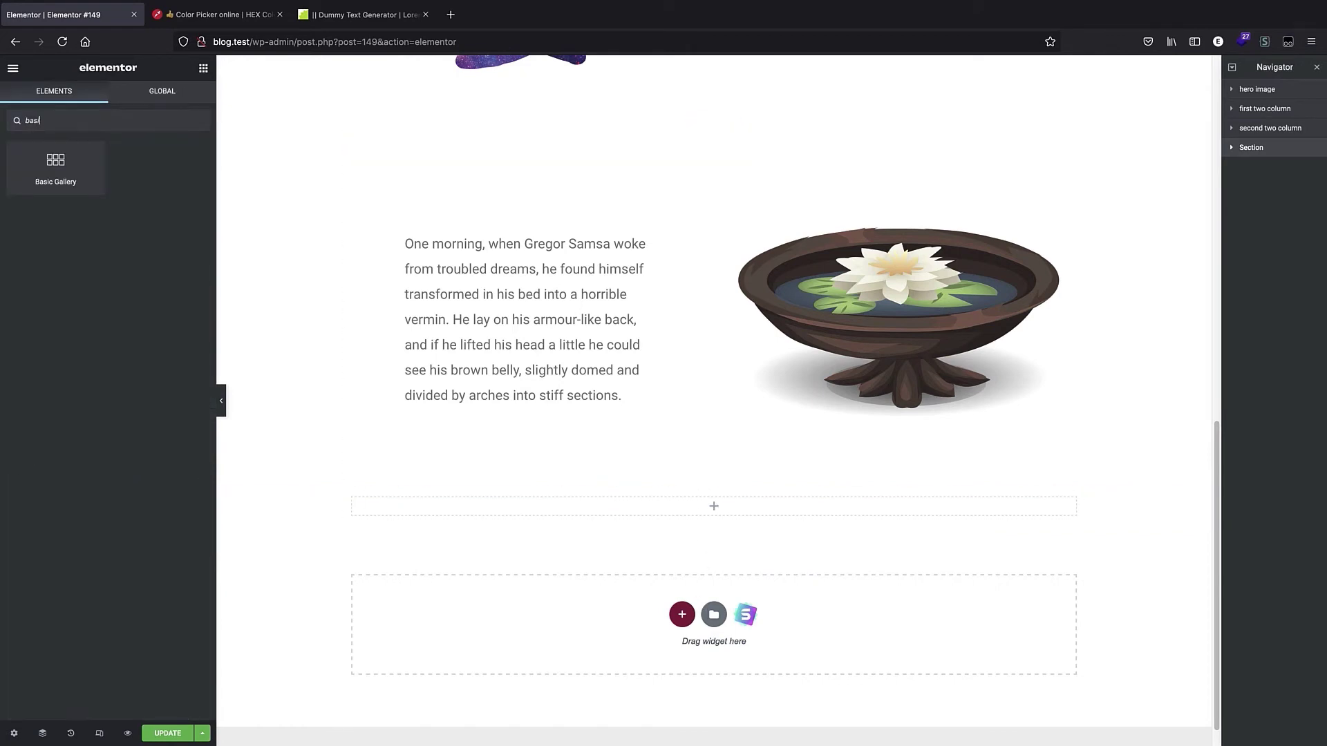
pyautogui.write('c')
pyautogui.moveTo(55, 166); pyautogui.dragTo(723, 510)
# Create the gallery from six yoga photos in the media library and insert it.
pyautogui.click(35, 199)
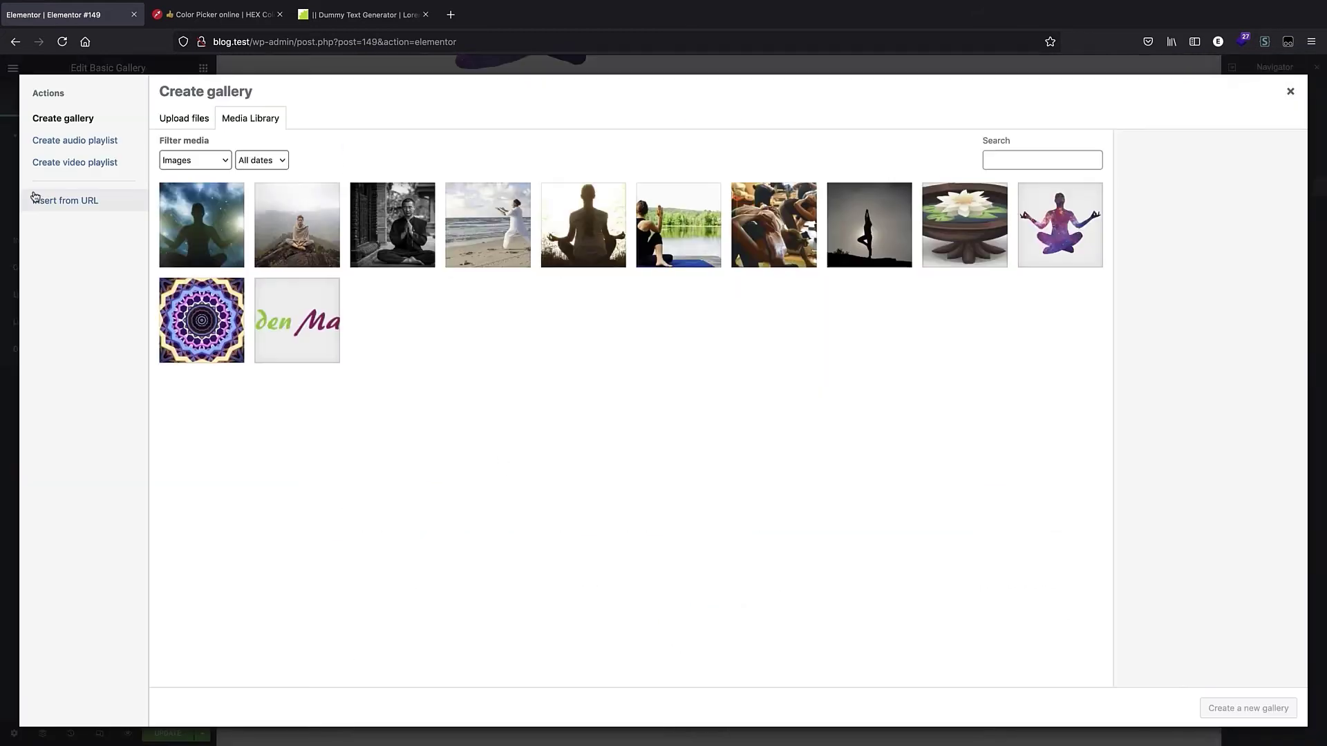
pyautogui.click(258, 236)
pyautogui.click(413, 238)
pyautogui.click(497, 236)
pyautogui.click(581, 234)
pyautogui.click(682, 246)
pyautogui.click(796, 232)
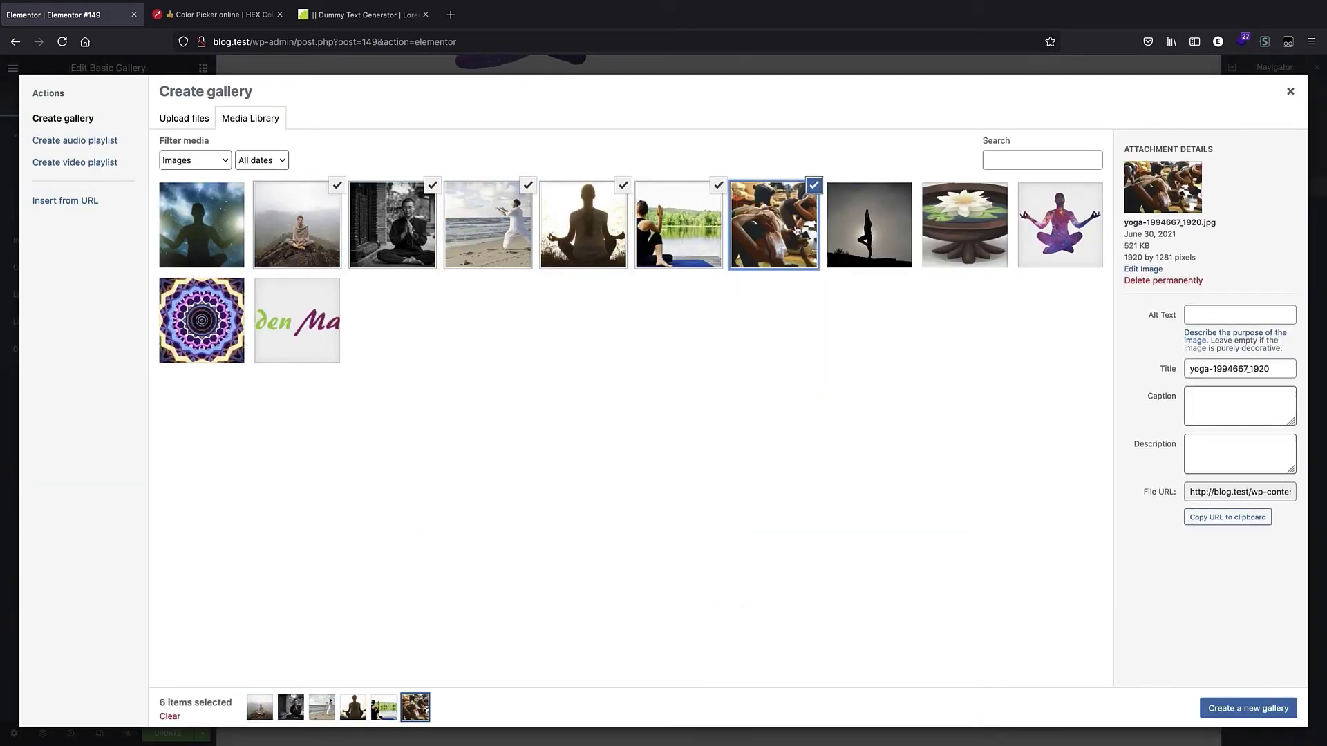
pyautogui.click(1240, 709)
pyautogui.click(1262, 708)
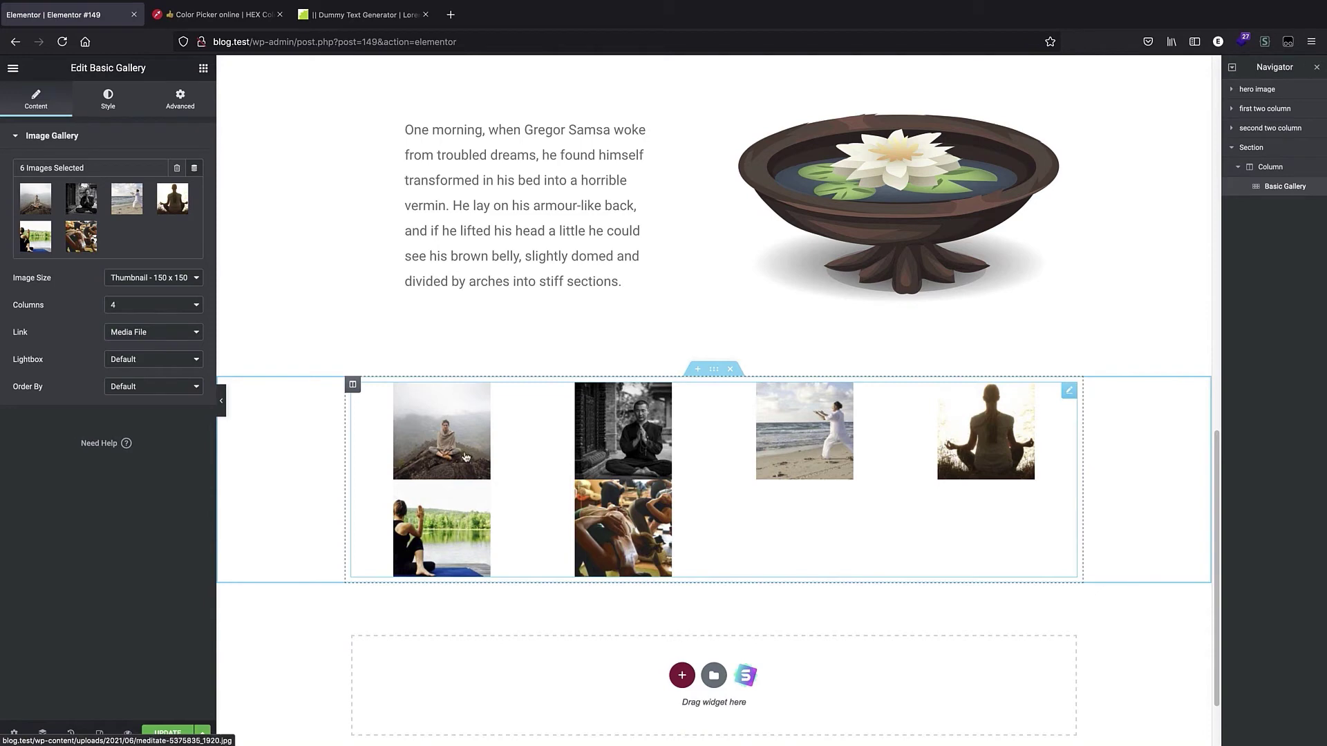
# Set the gallery to 3 columns and the image size to Large - 1024 x 1024.
pyautogui.click(155, 311)
pyautogui.click(134, 291)
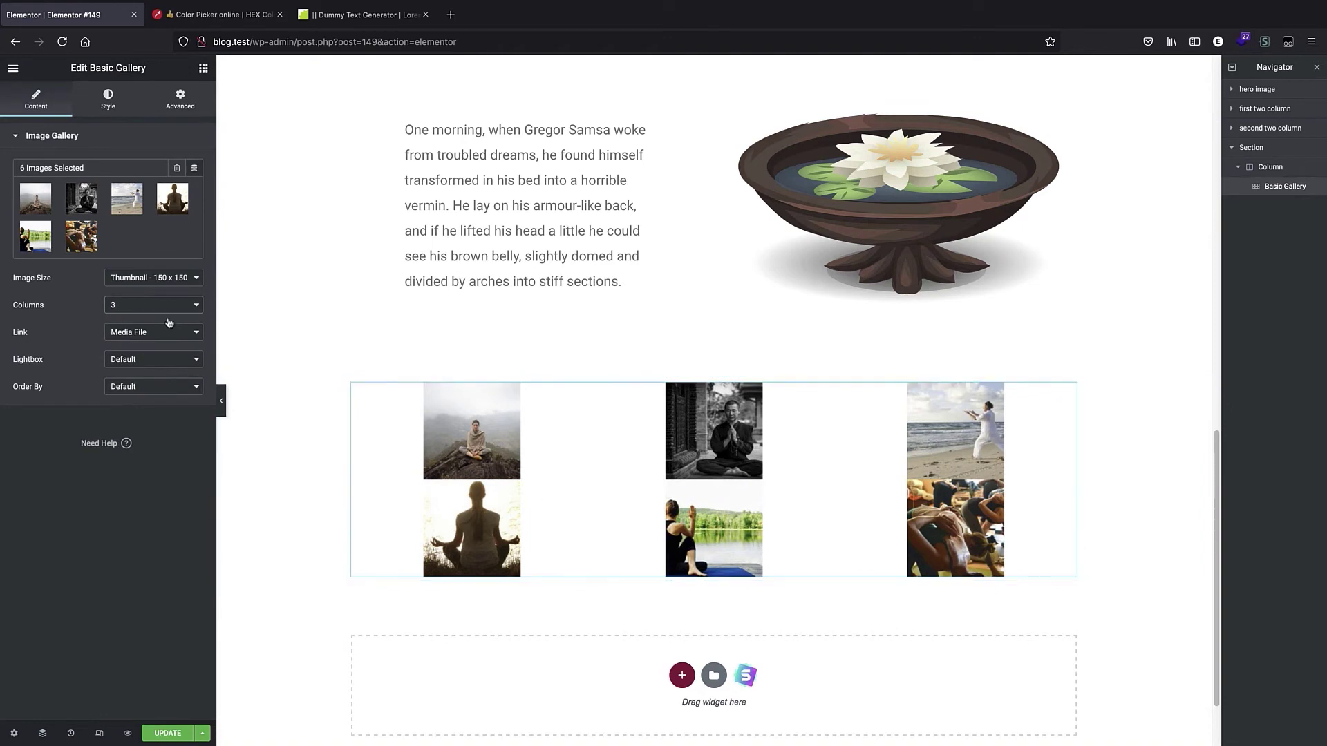
pyautogui.click(150, 282)
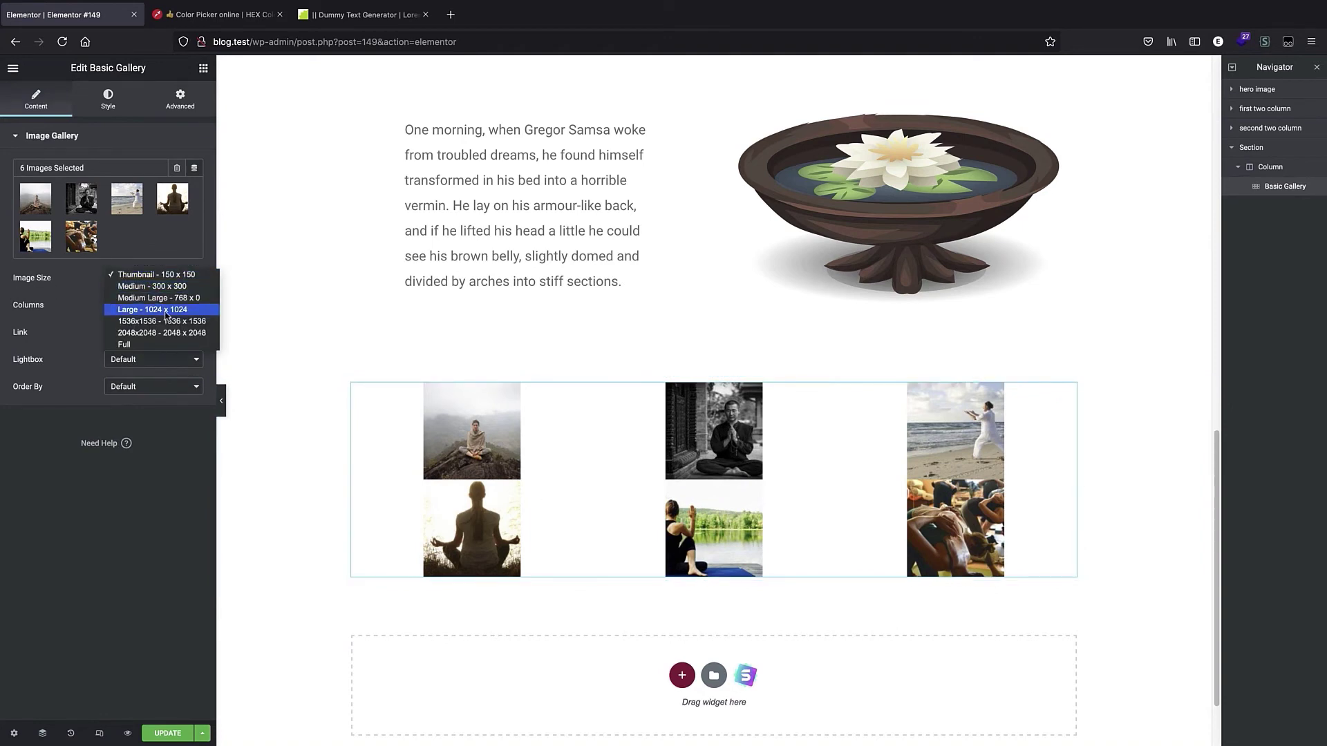
pyautogui.click(154, 310)
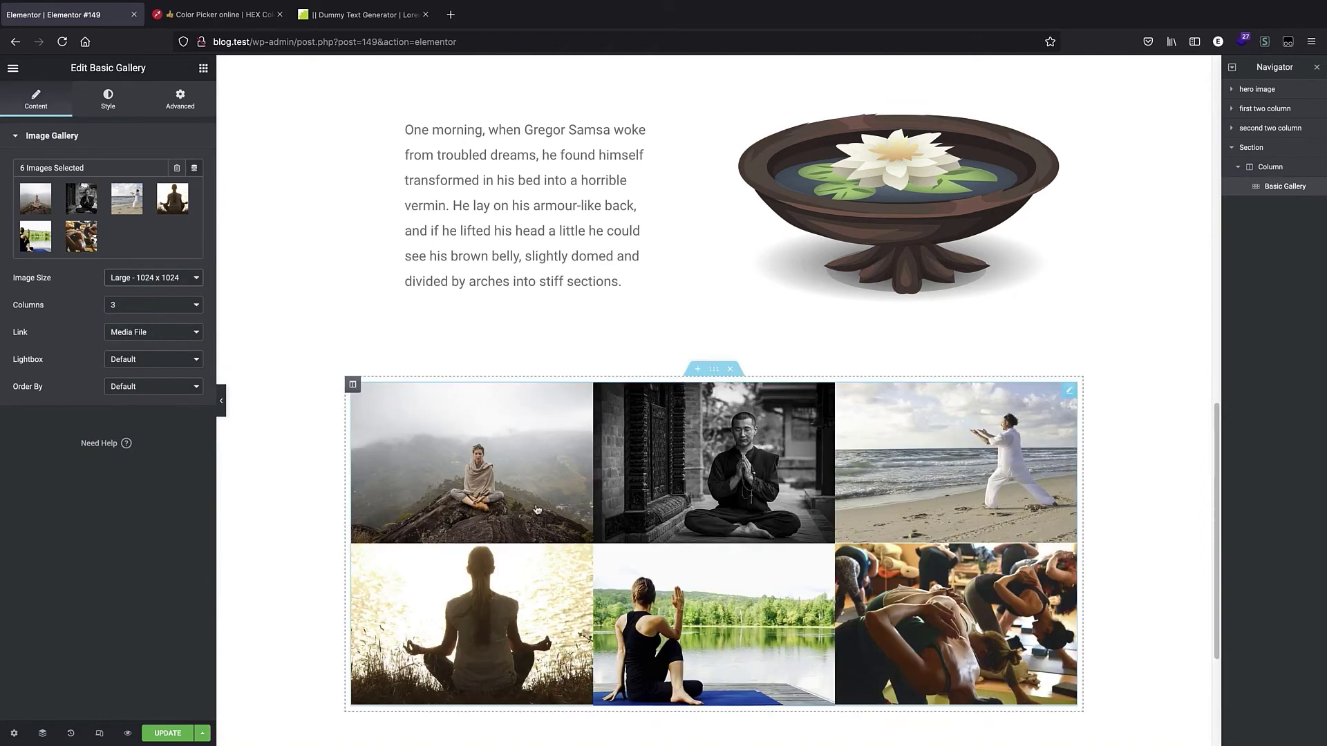
# Set the gallery's image spacing to Custom with a value of 20.
pyautogui.scroll(-2, 736, 528)
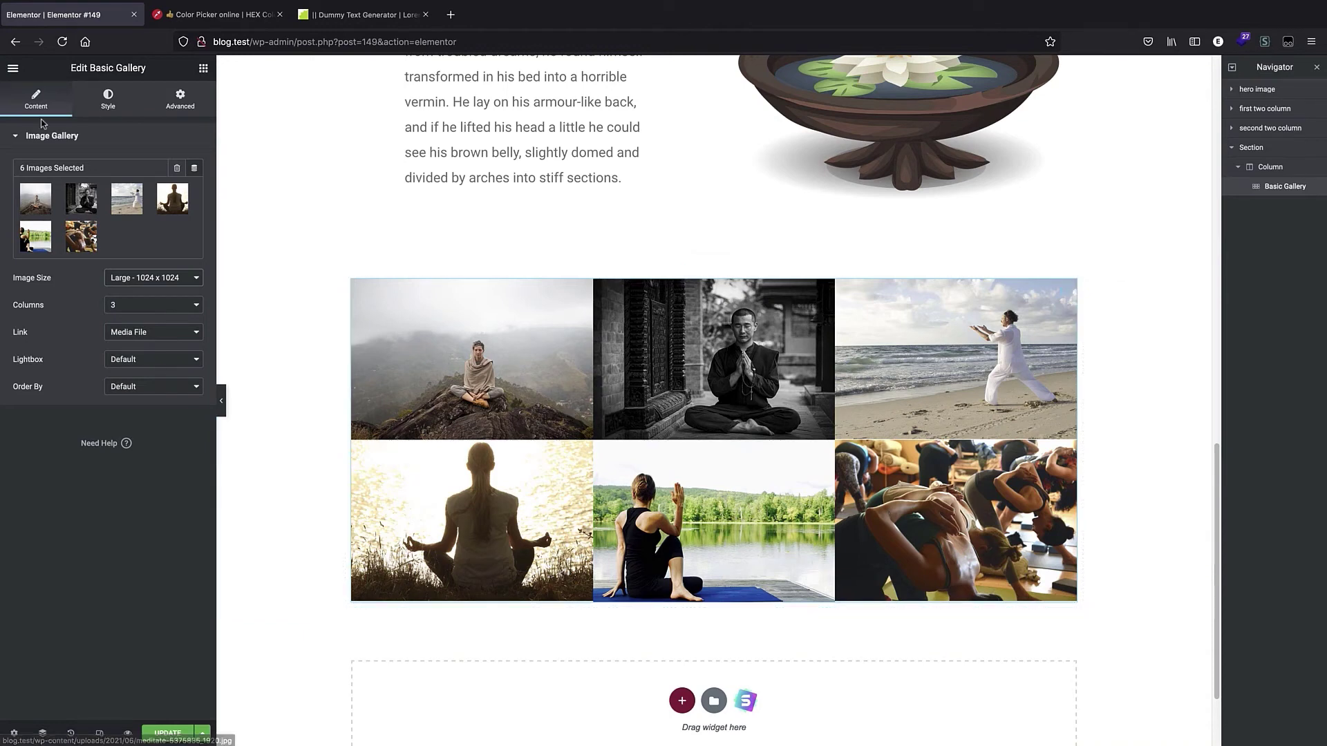
pyautogui.click(107, 100)
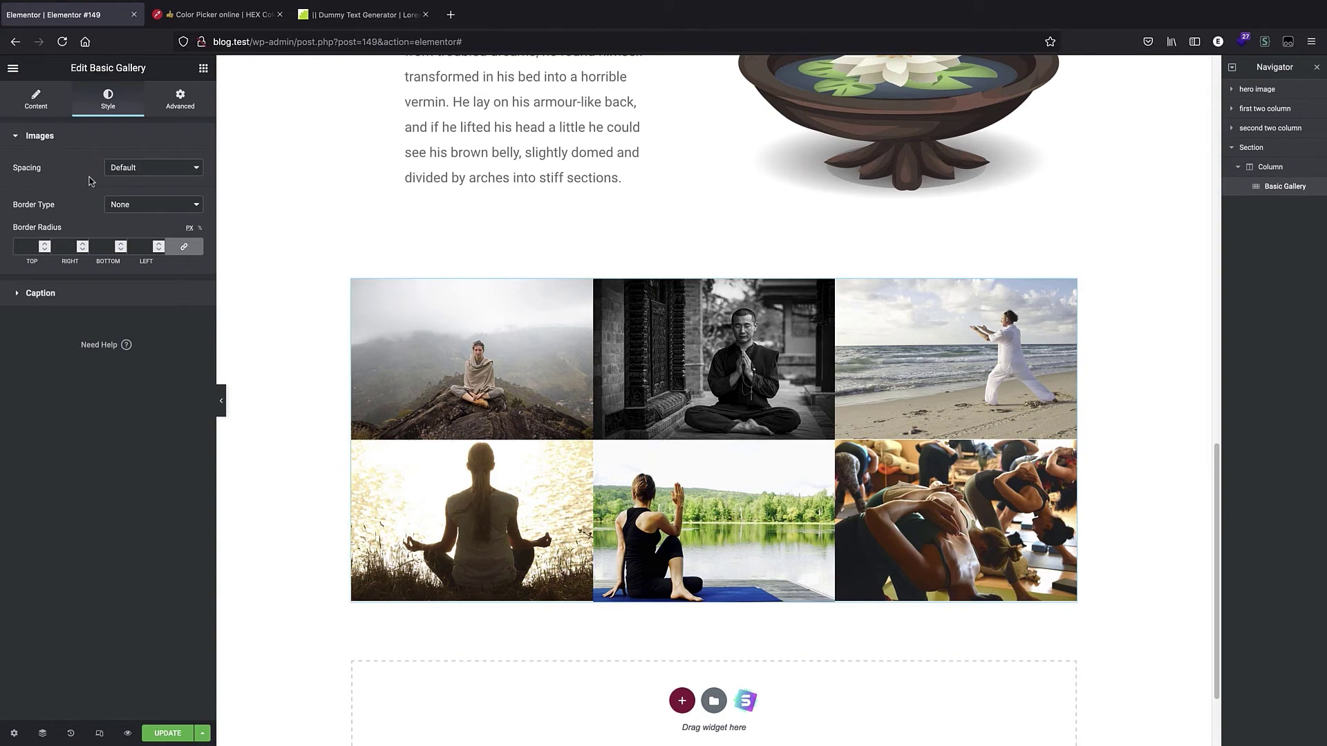
pyautogui.click(128, 174)
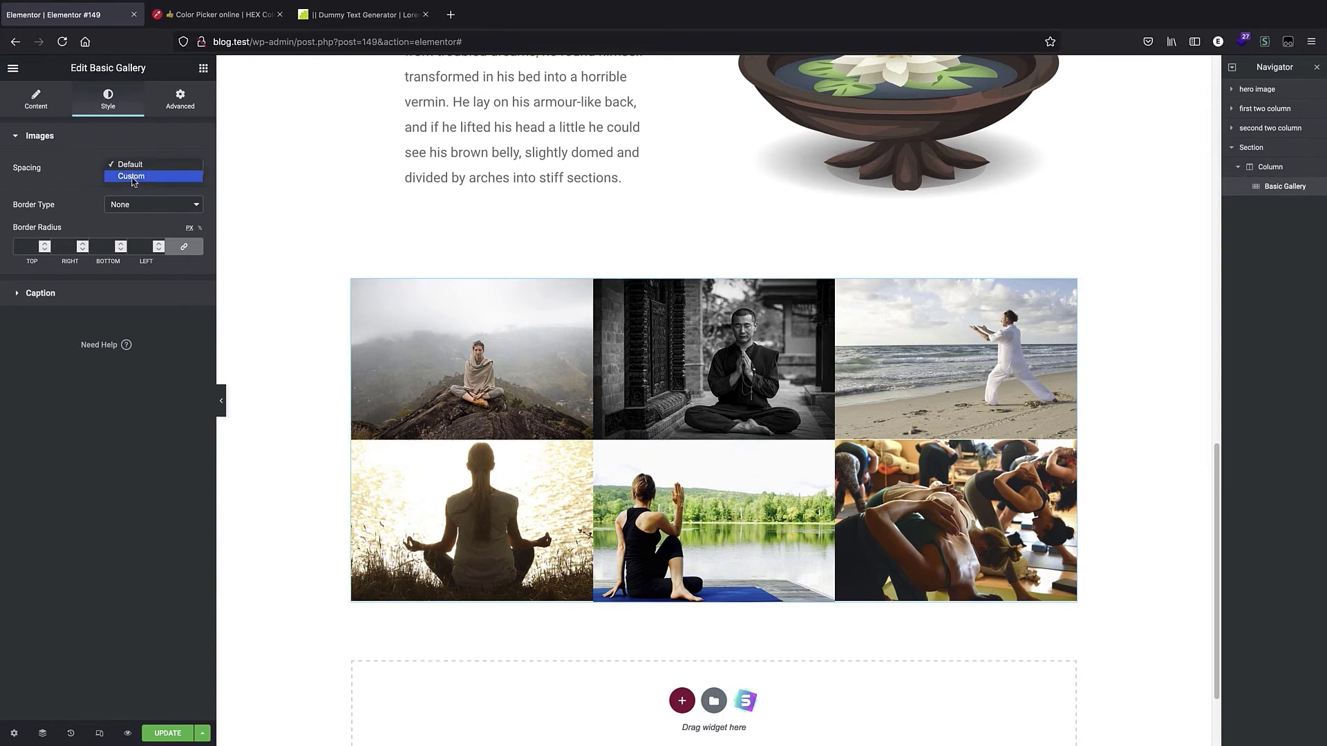
pyautogui.click(131, 177)
pyautogui.moveTo(40, 196); pyautogui.dragTo(46, 200)
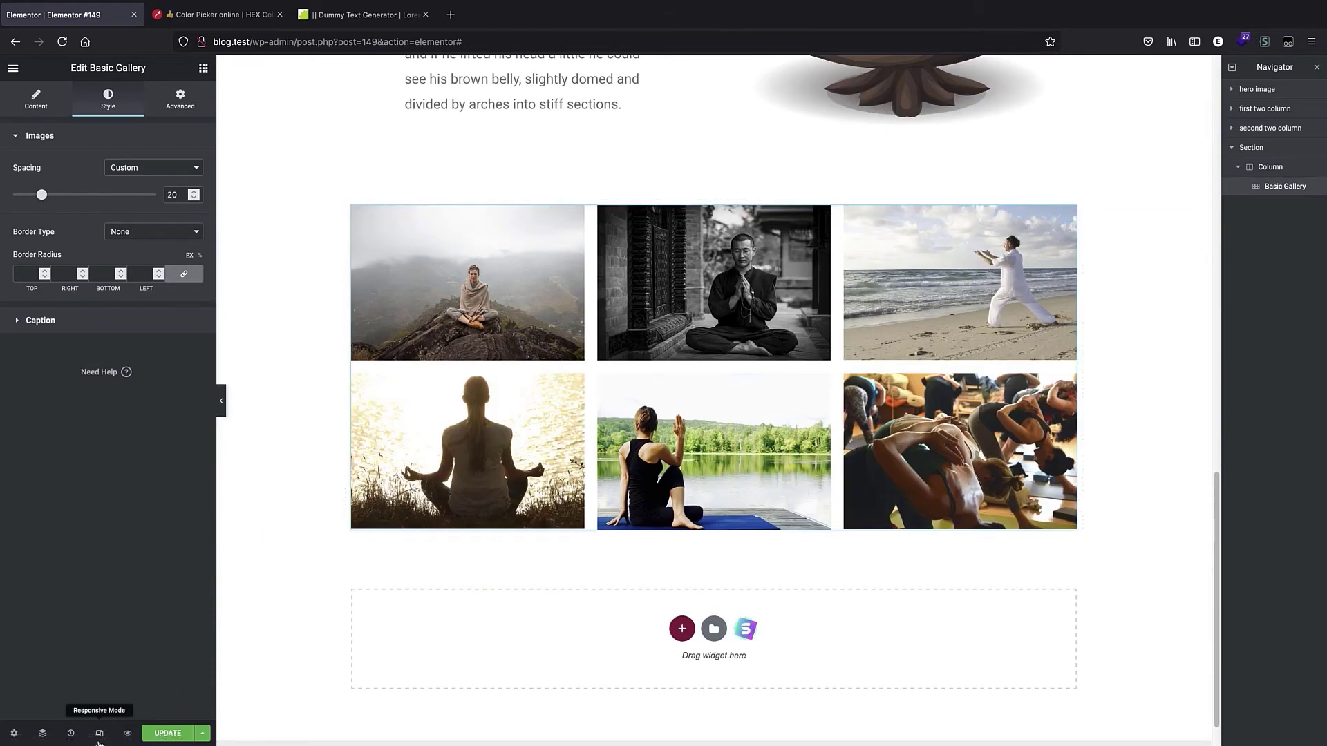
# Preview the gallery in mobile view, scroll through it, and return to tablet view.
pyautogui.click(99, 735)
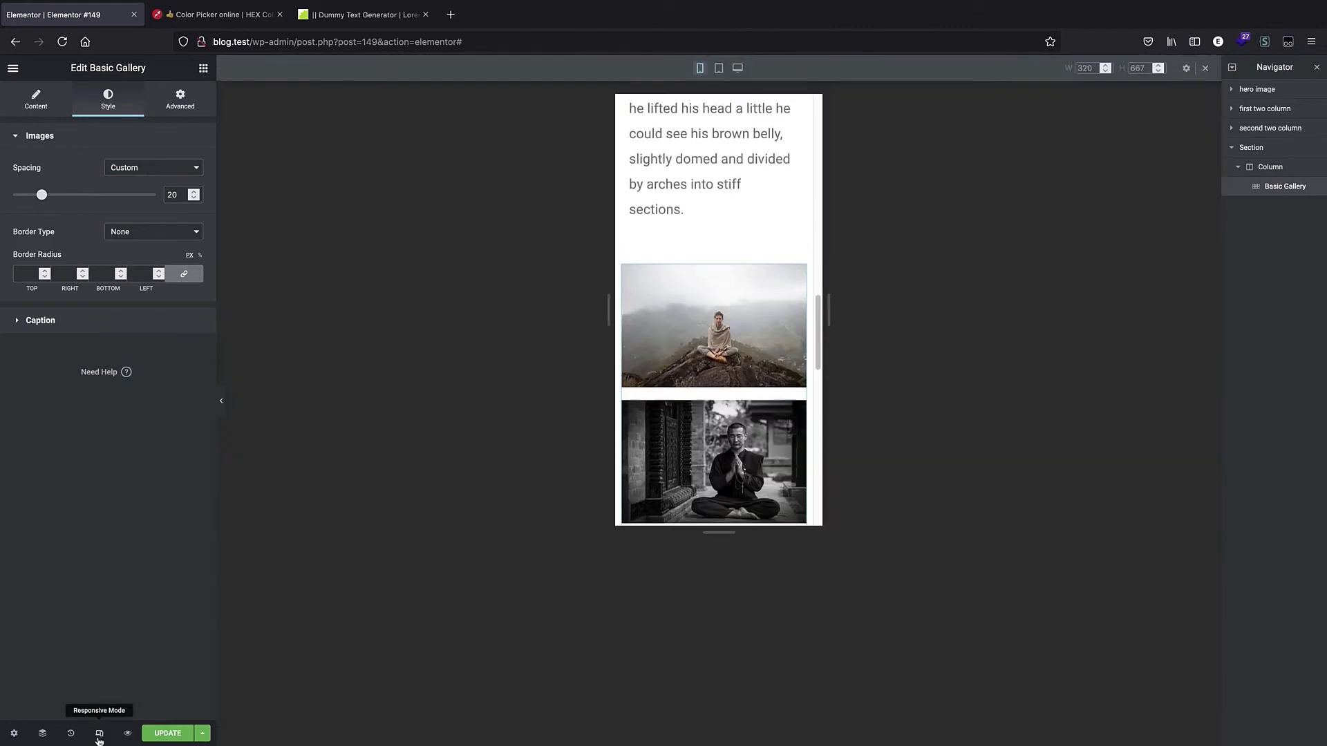
pyautogui.scroll(-10, 716, 191)
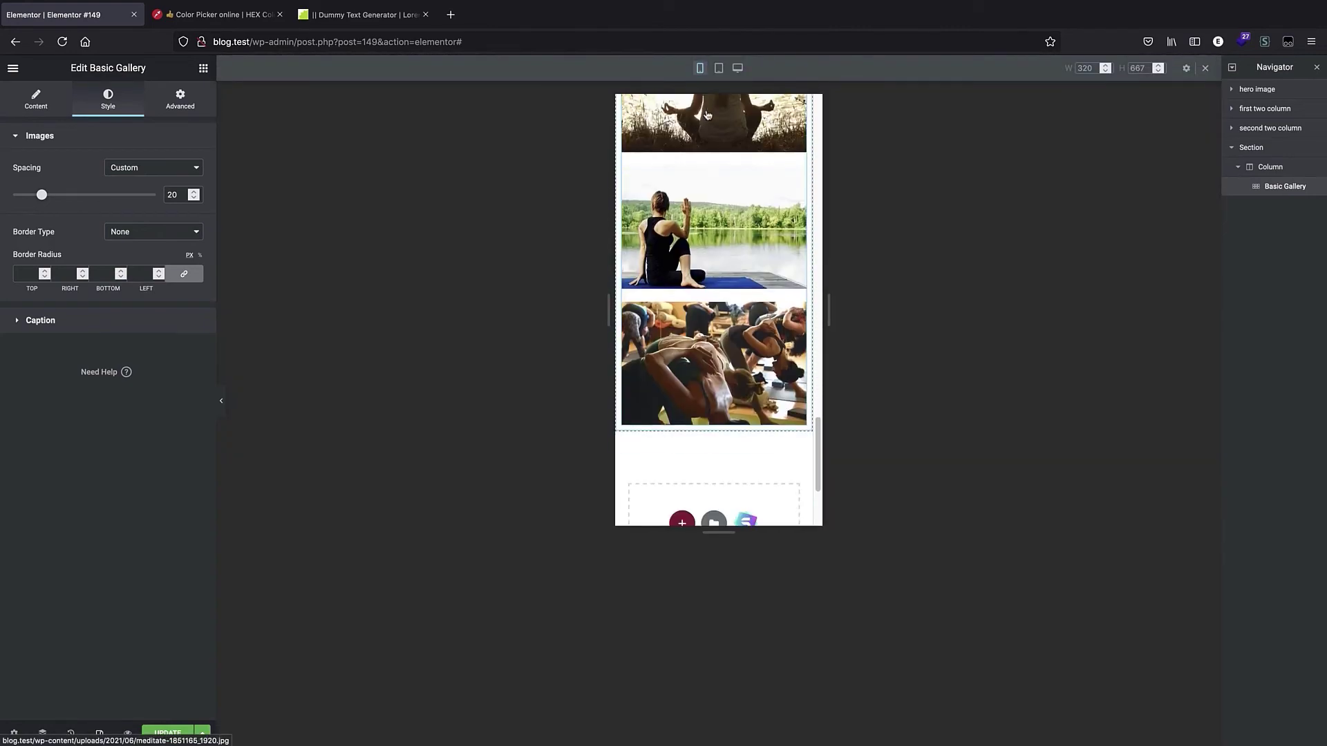
pyautogui.click(719, 68)
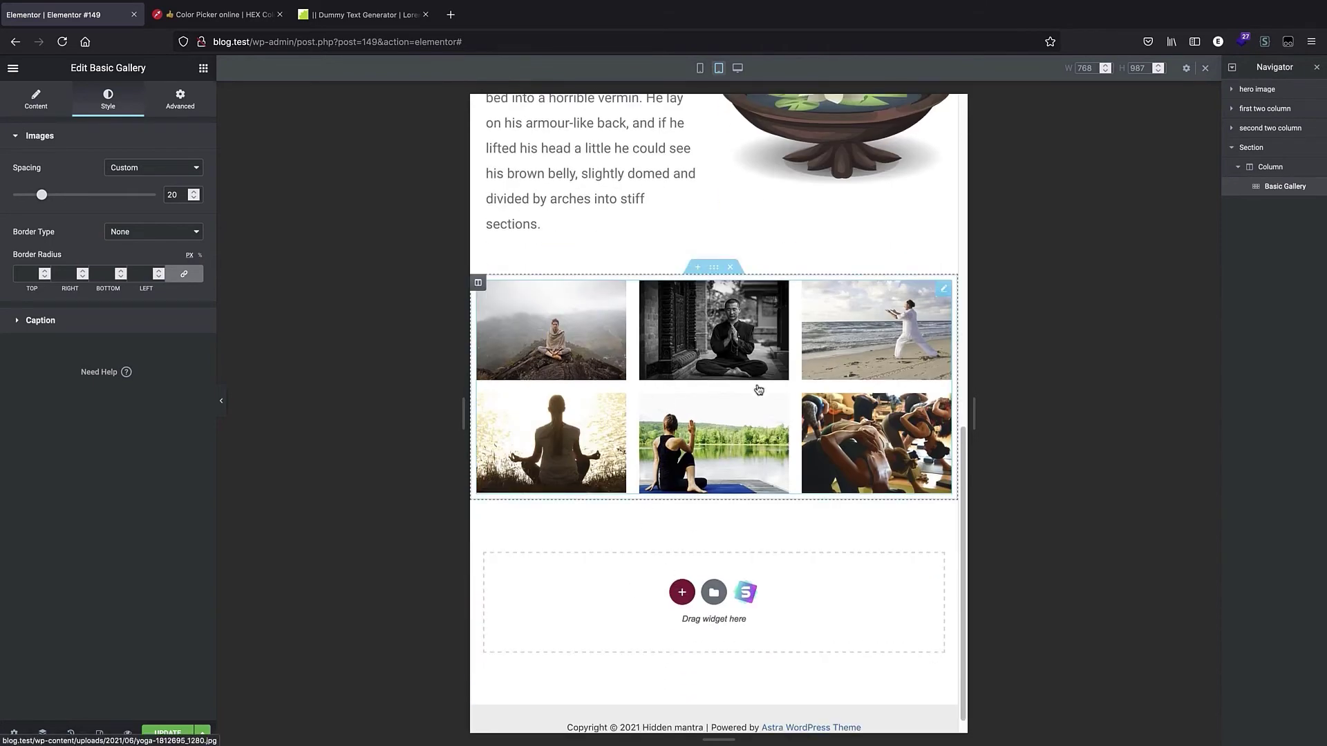
# Rename the new section in the Navigator as gallery.
pyautogui.doubleClick(1256, 152)
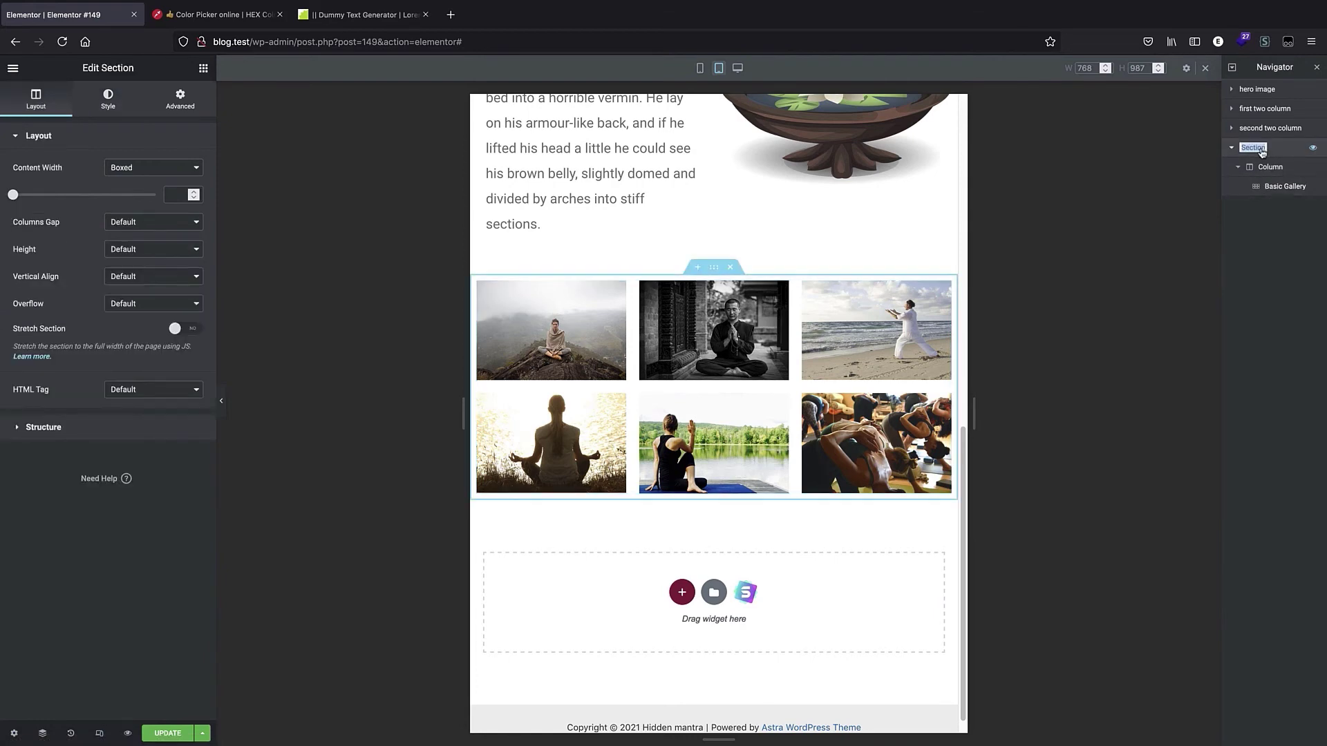
pyautogui.write('gallery')
pyautogui.press('Return')
# Choose a classic background for the gallery section and copy the HEX #9c1c64 from the color picker site.
pyautogui.click(104, 97)
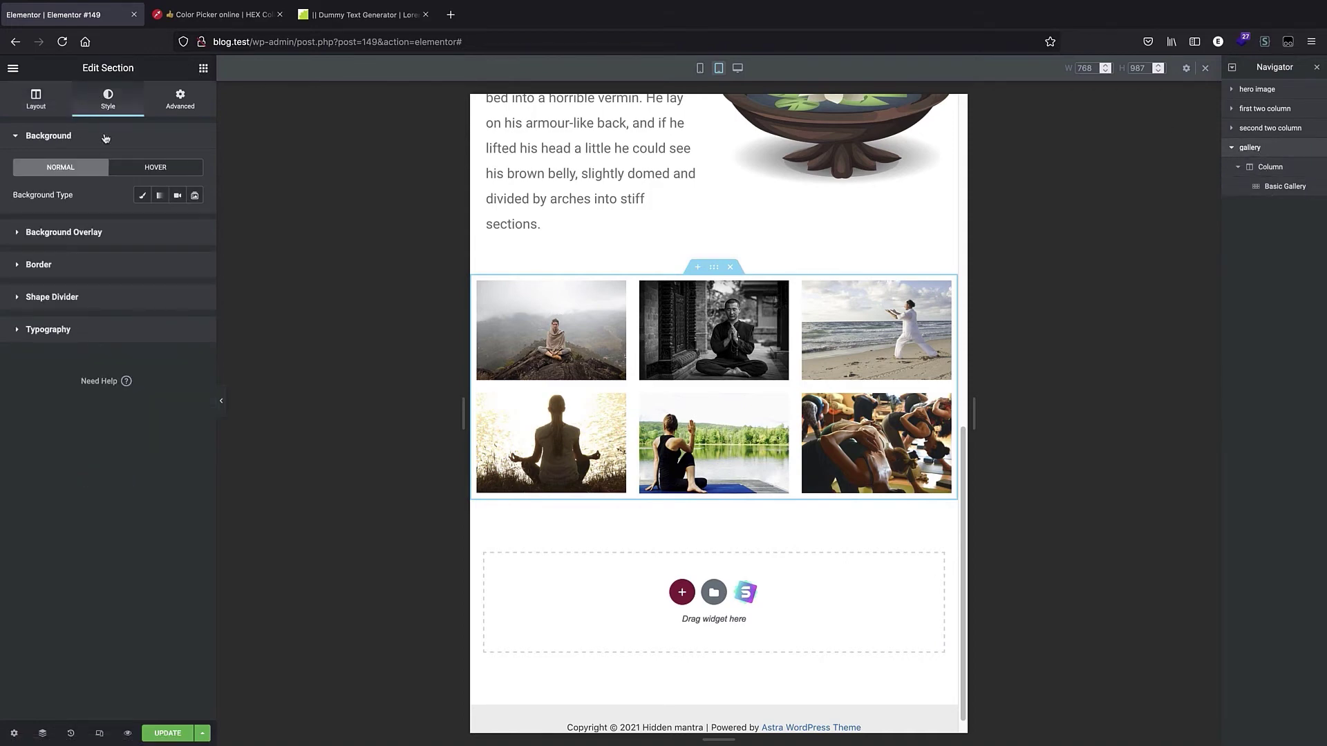
pyautogui.click(140, 196)
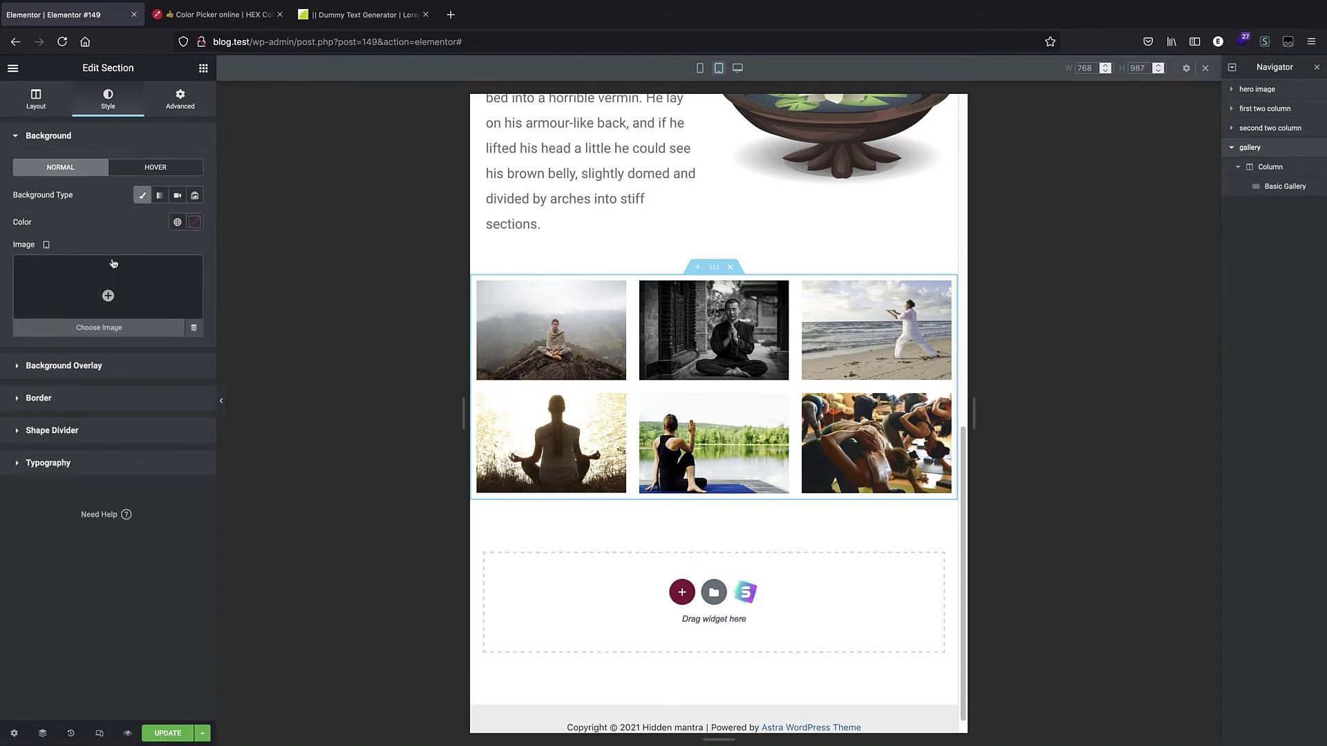
pyautogui.click(210, 16)
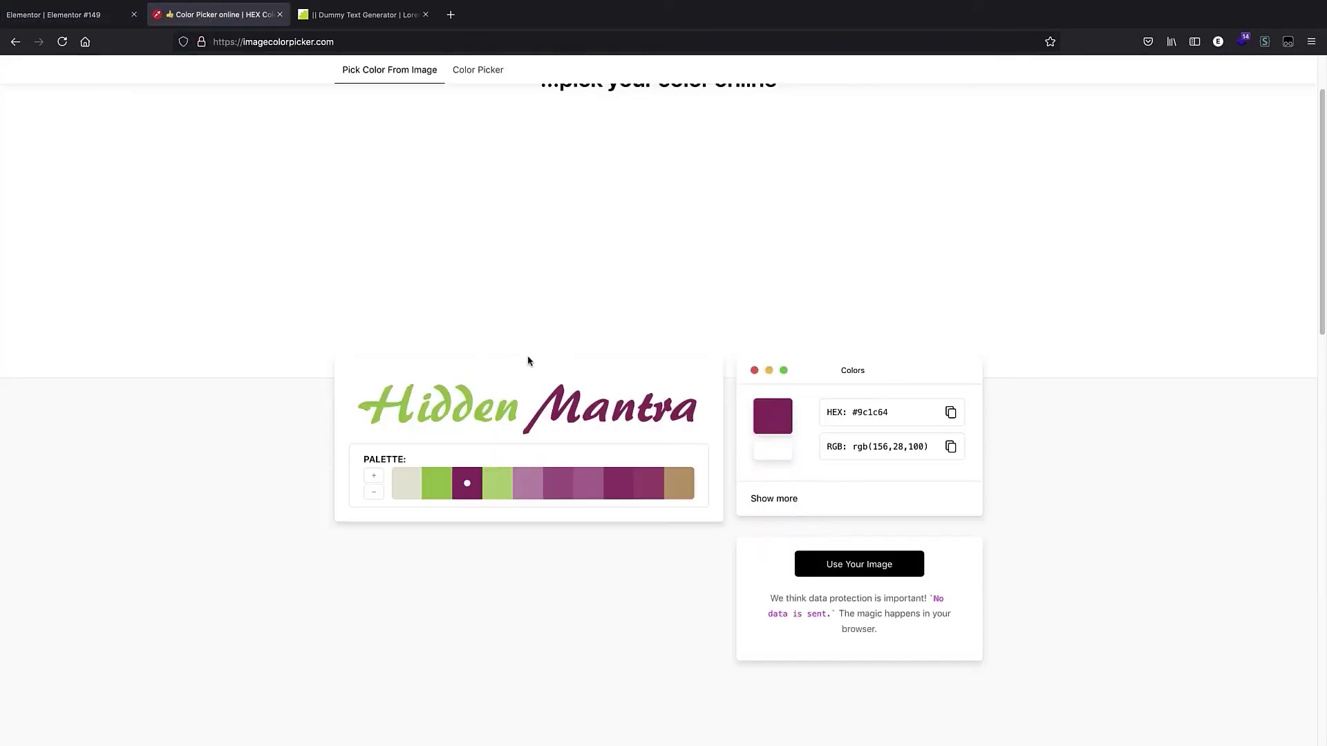
pyautogui.click(950, 413)
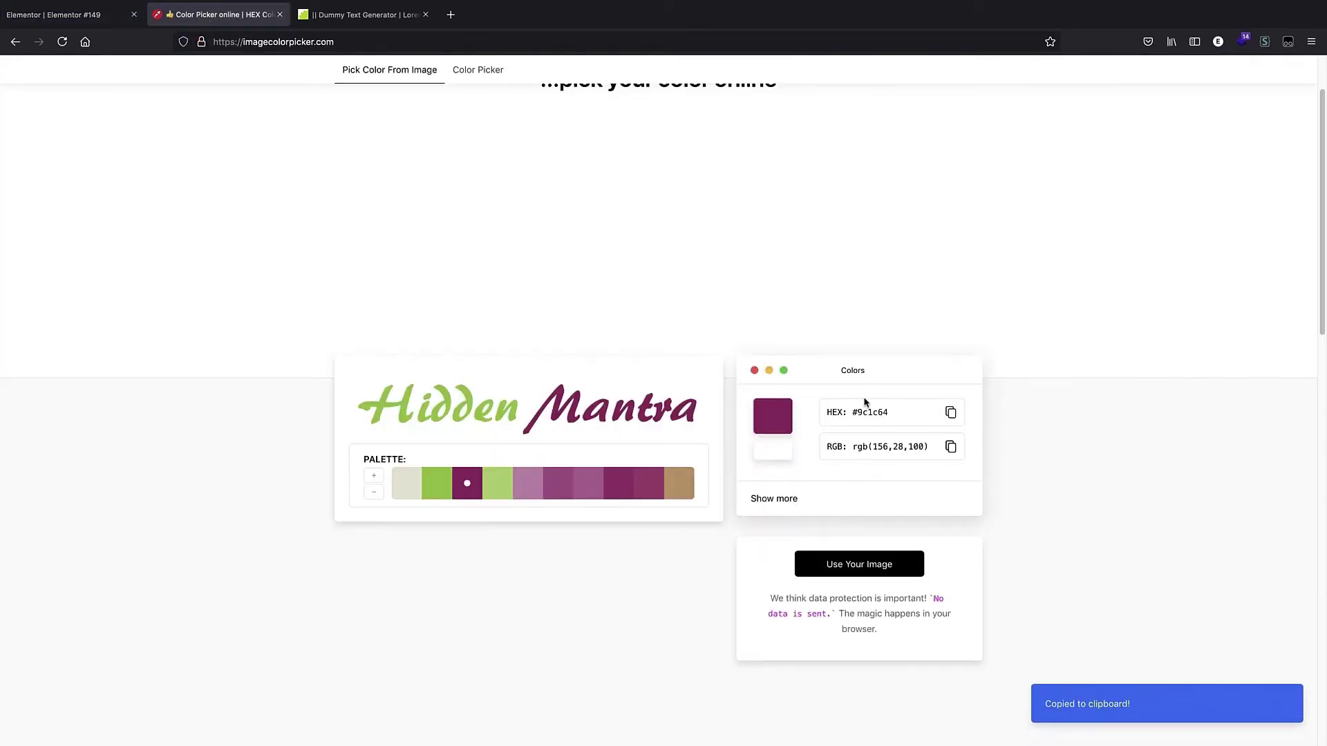
pyautogui.click(97, 14)
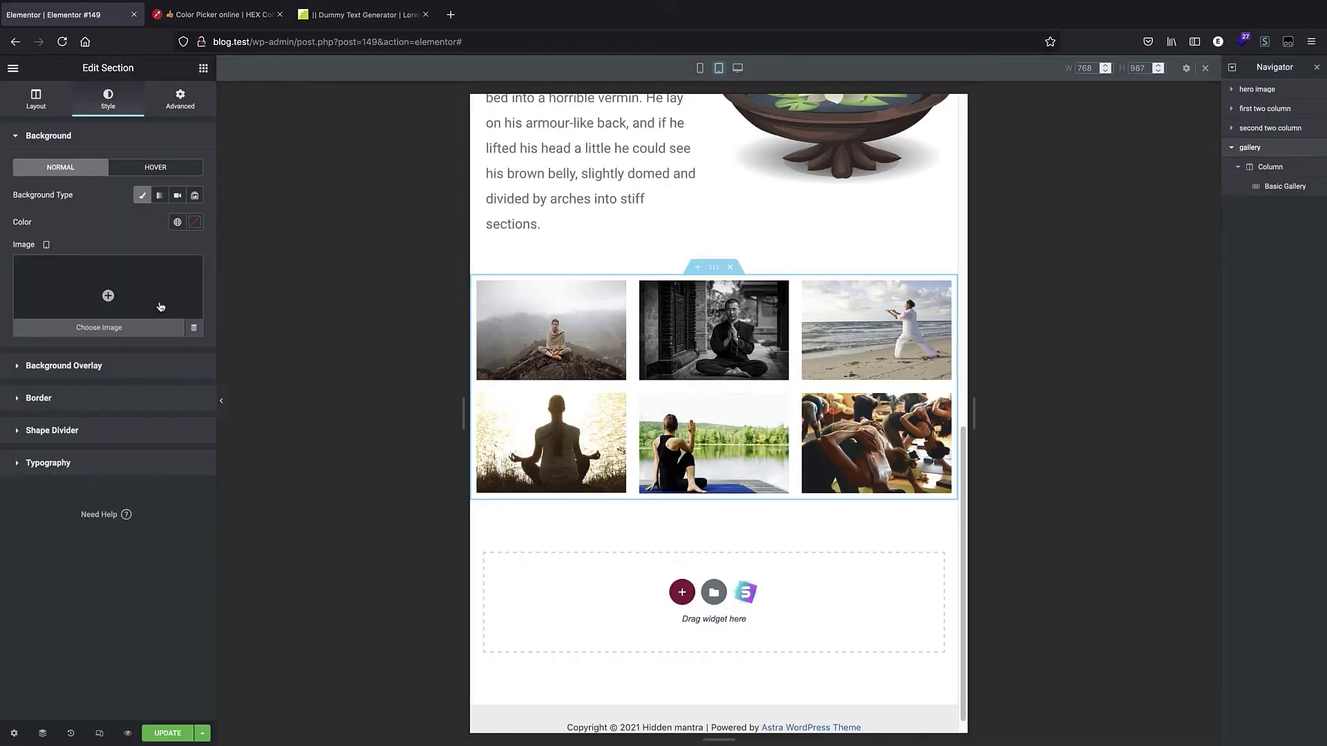
# Paste #9c1c64 as the gallery section's background color.
pyautogui.click(194, 222)
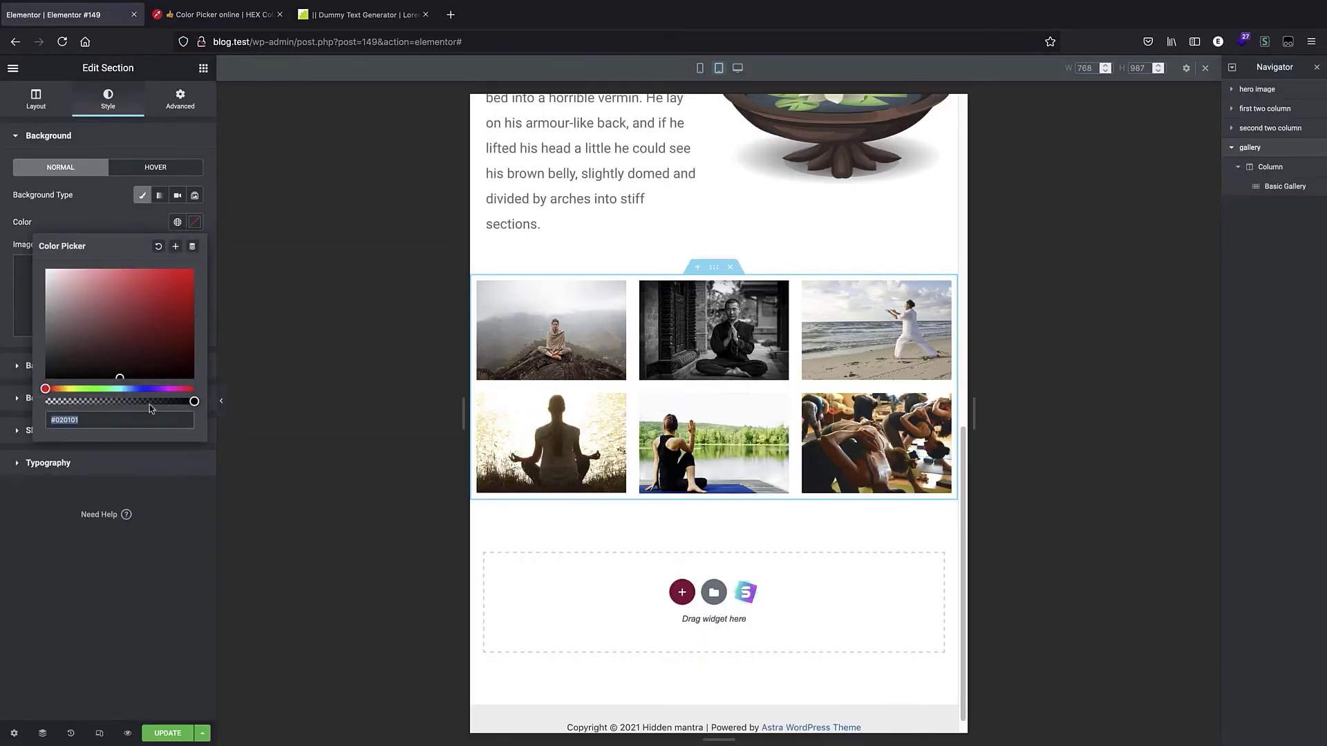
pyautogui.click(178, 221)
pyautogui.click(95, 346)
pyautogui.click(194, 222)
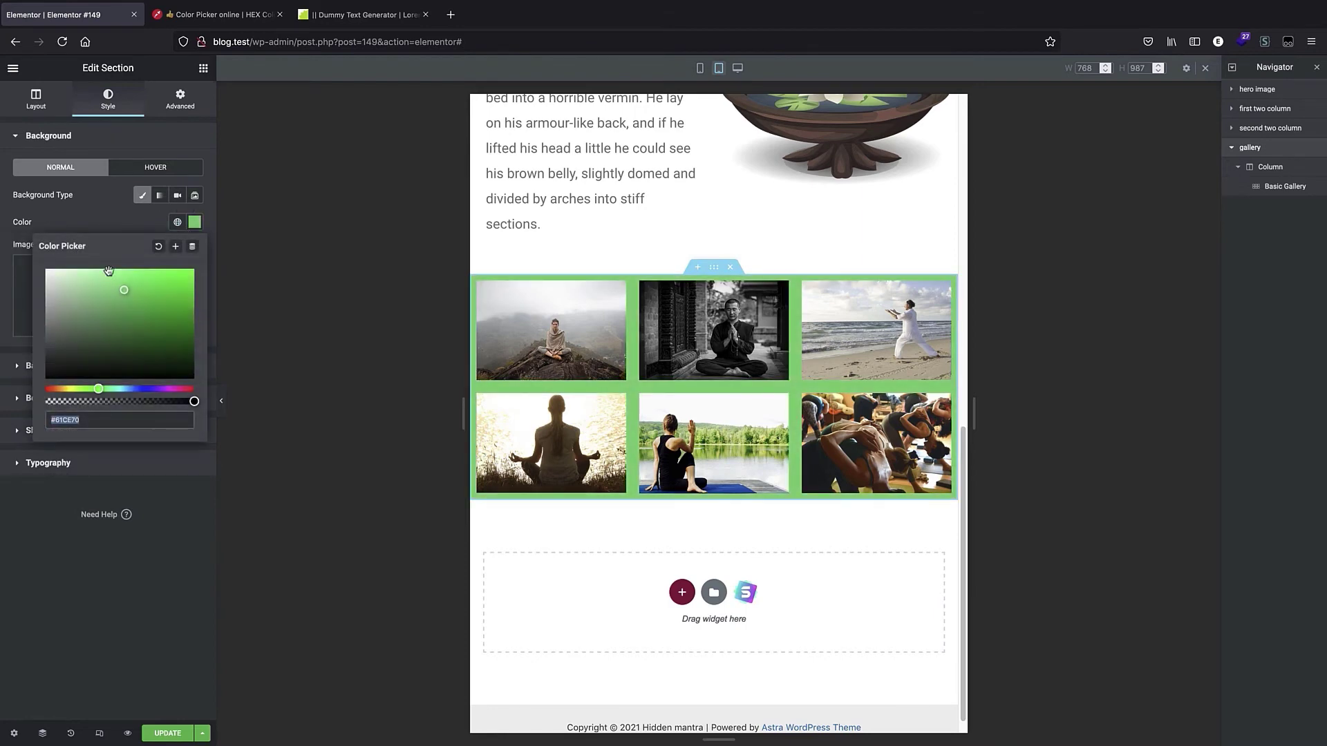
pyautogui.hotkey('ctrl', 'v')
pyautogui.click(159, 482)
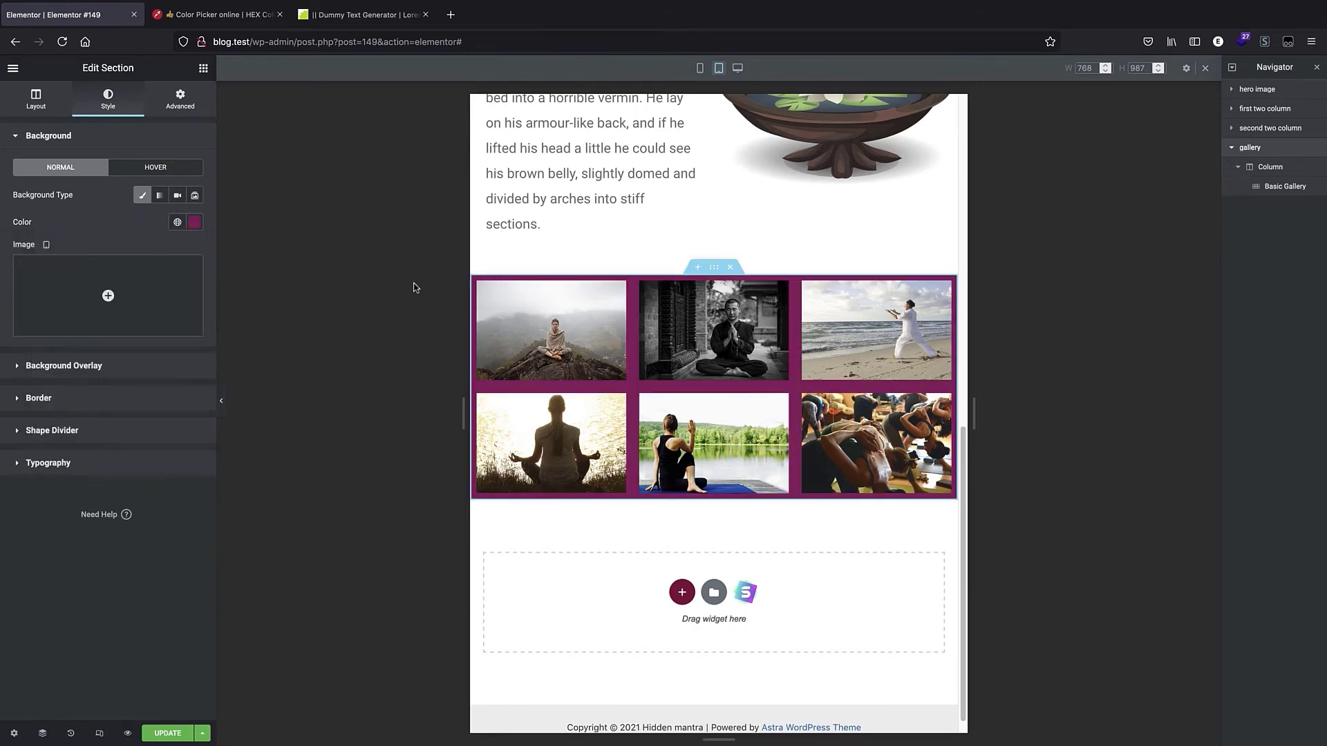
# Duplicate the hero image section and move the copy below the gallery section.
pyautogui.scroll(-1, 711, 613)
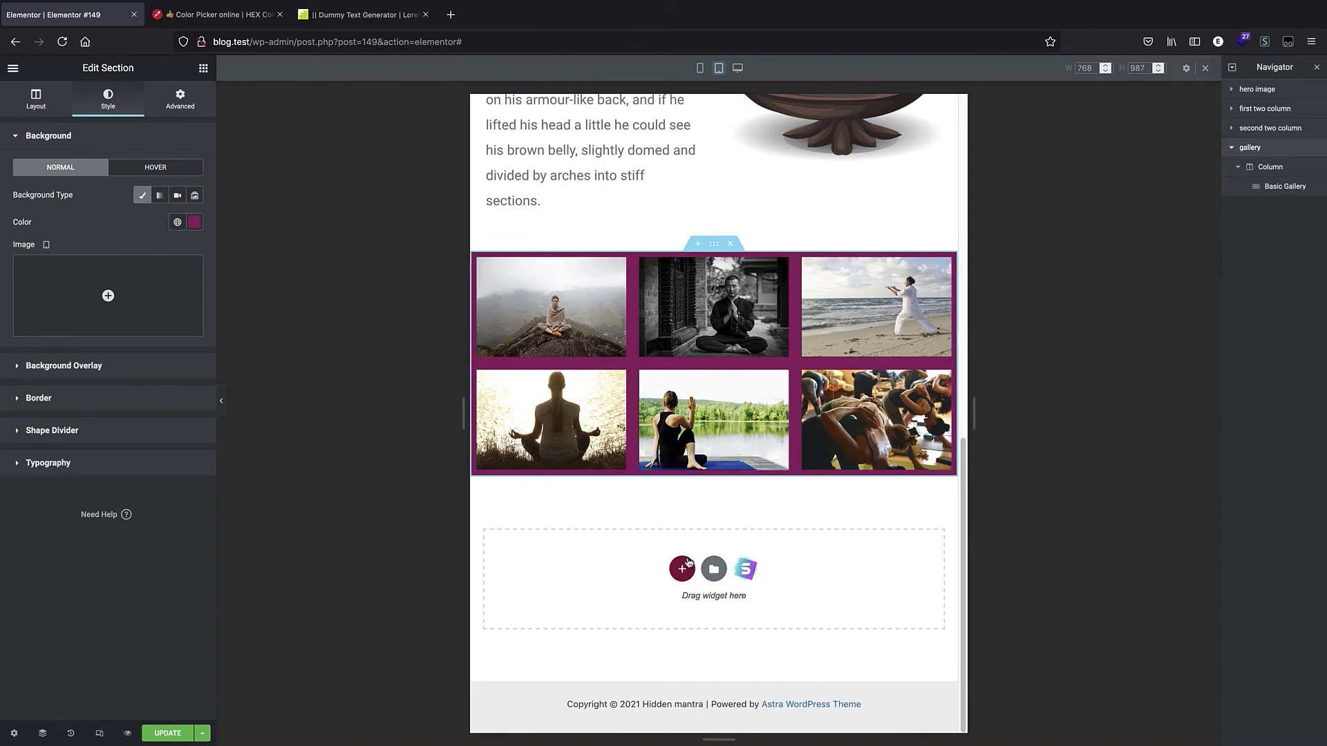
pyautogui.scroll(5, 708, 317)
pyautogui.scroll(4, 708, 316)
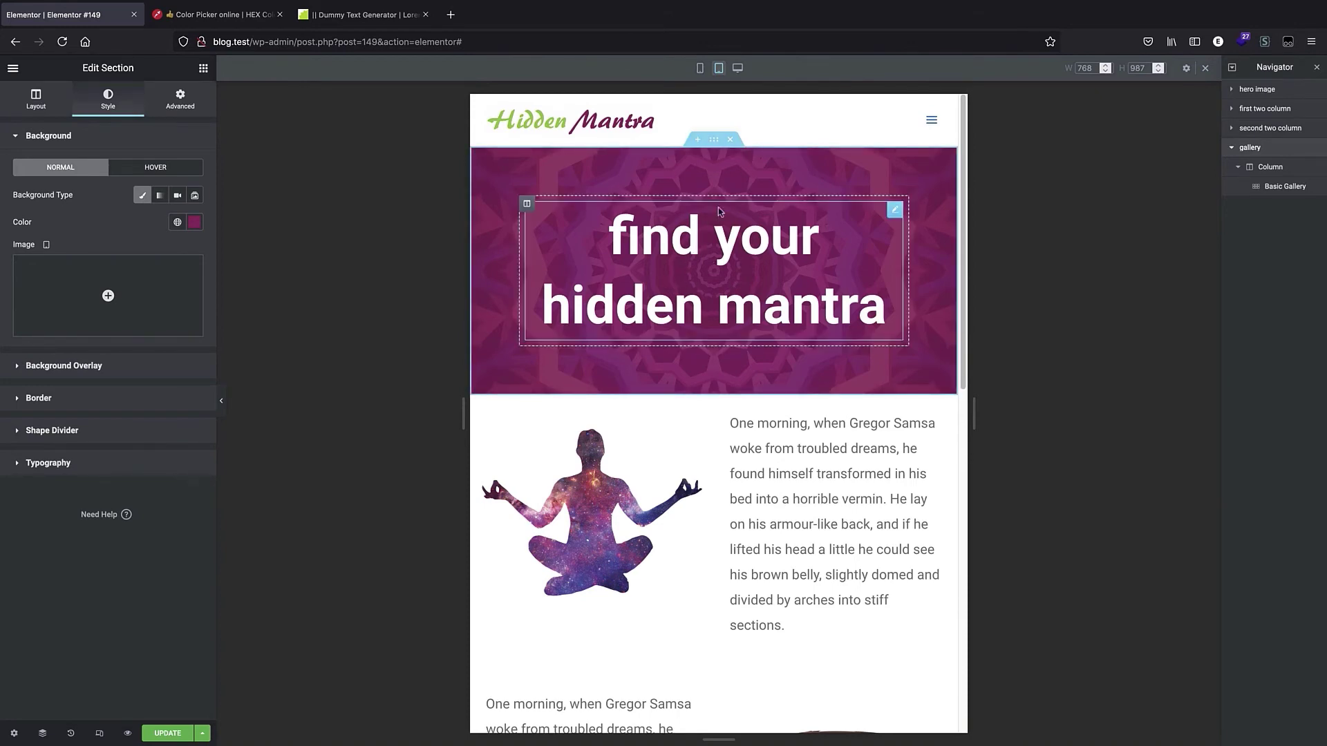
pyautogui.scroll(-9, 688, 277)
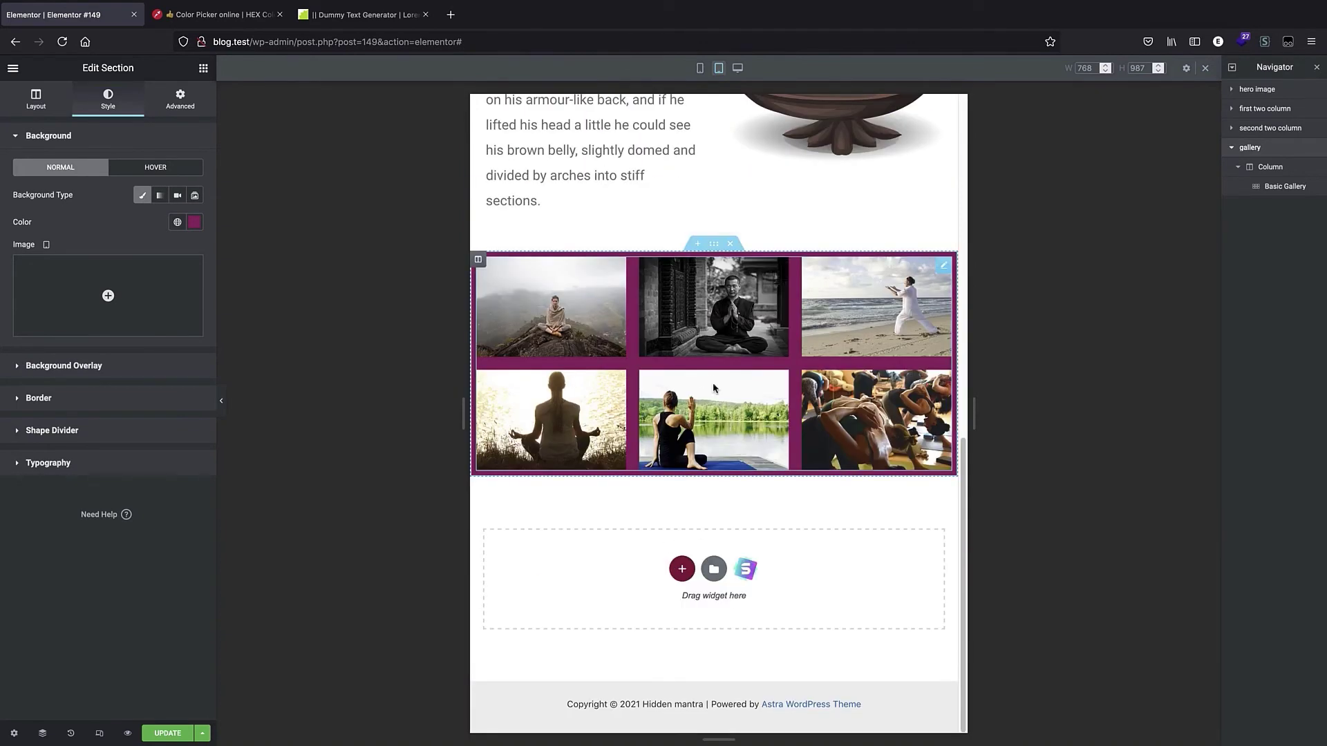
pyautogui.scroll(10, 722, 345)
pyautogui.click(1258, 89)
pyautogui.rightClick(1258, 96)
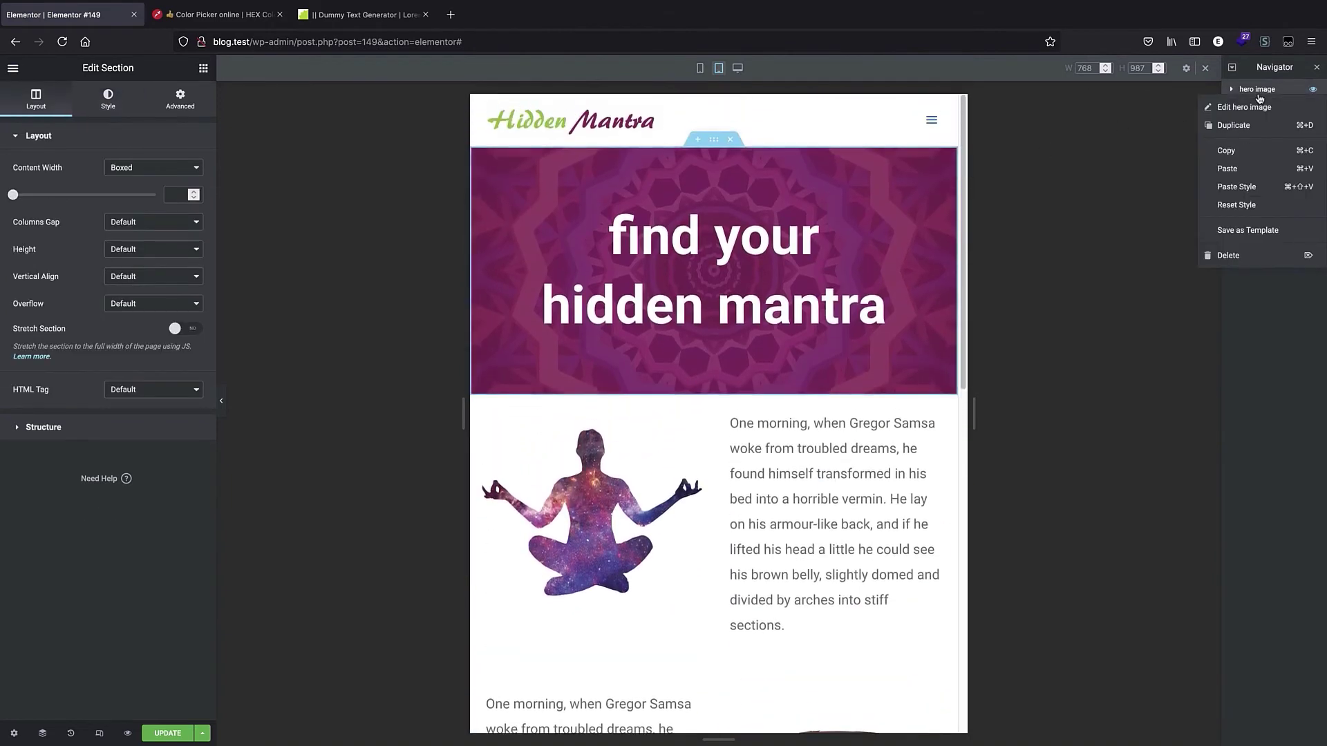
pyautogui.click(1261, 137)
pyautogui.moveTo(1260, 108); pyautogui.dragTo(1275, 205)
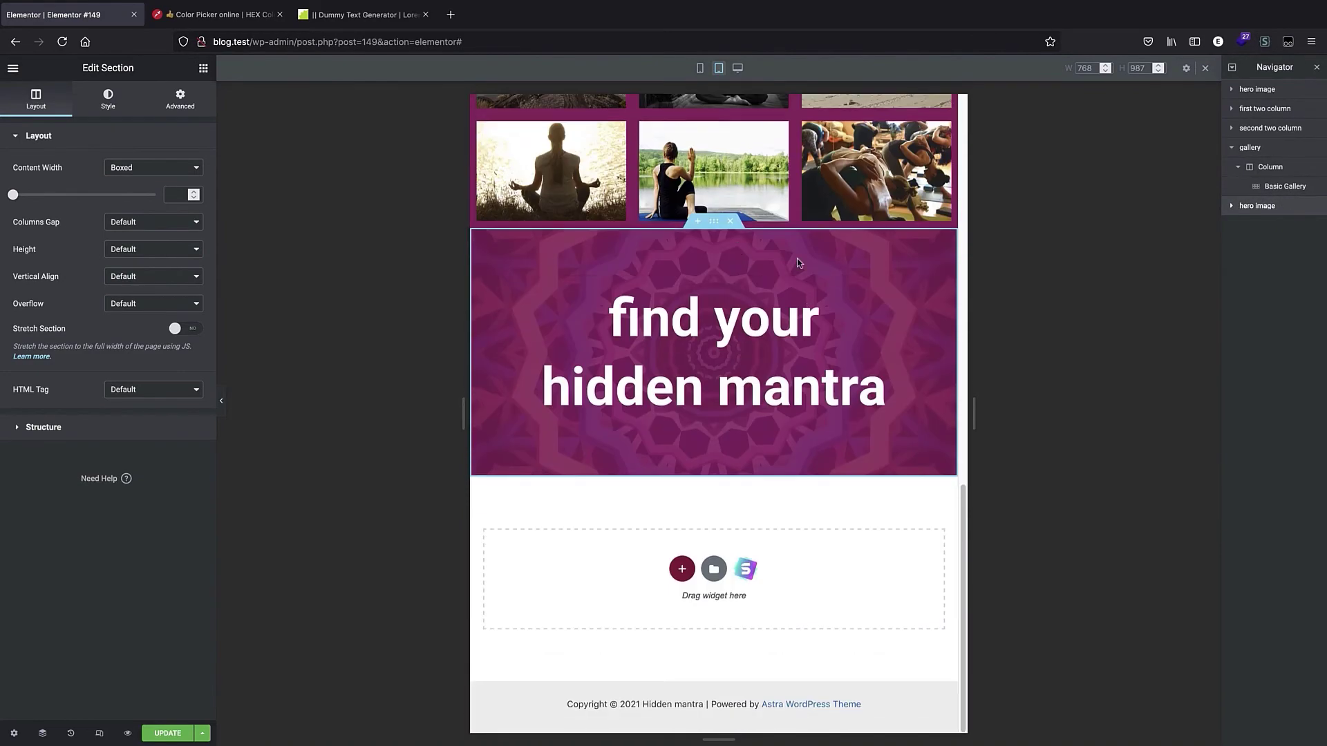
# Replace the duplicated hero section's background image with the blue meditation silhouette photo.
pyautogui.click(113, 101)
pyautogui.click(150, 106)
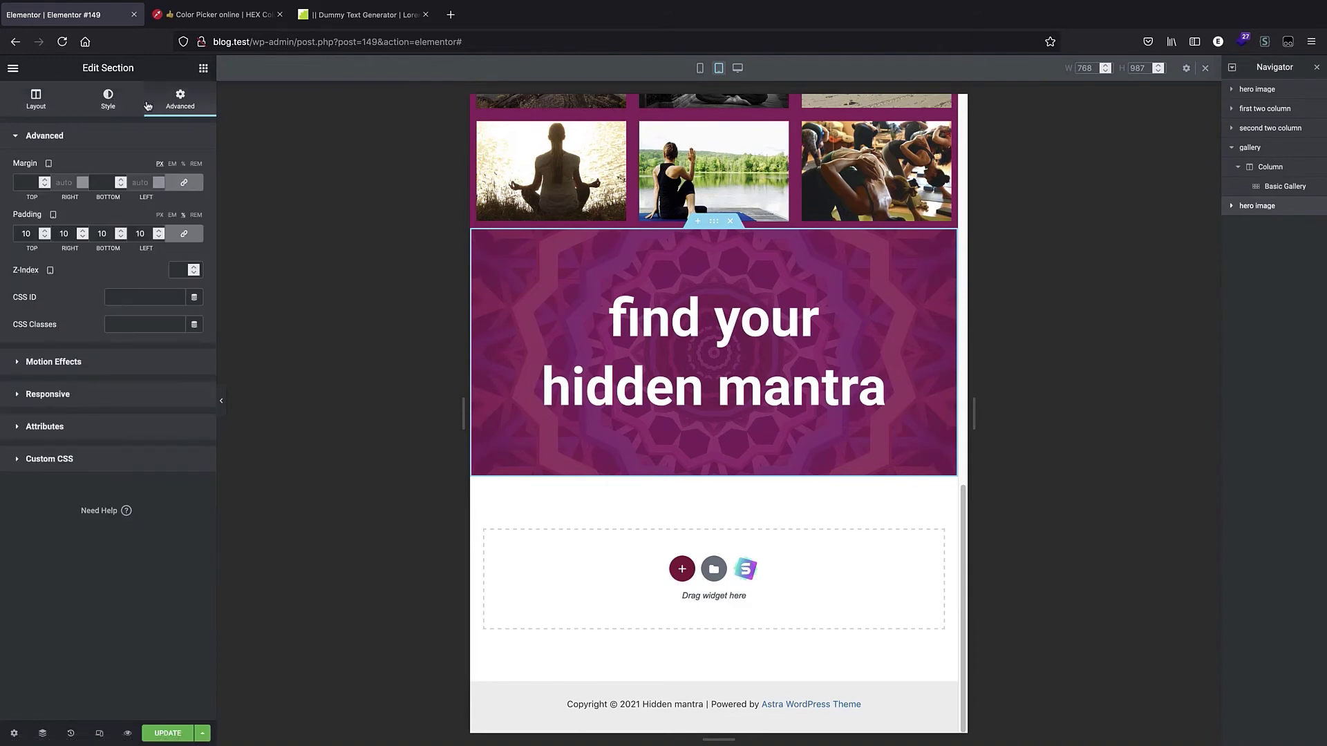
pyautogui.click(98, 96)
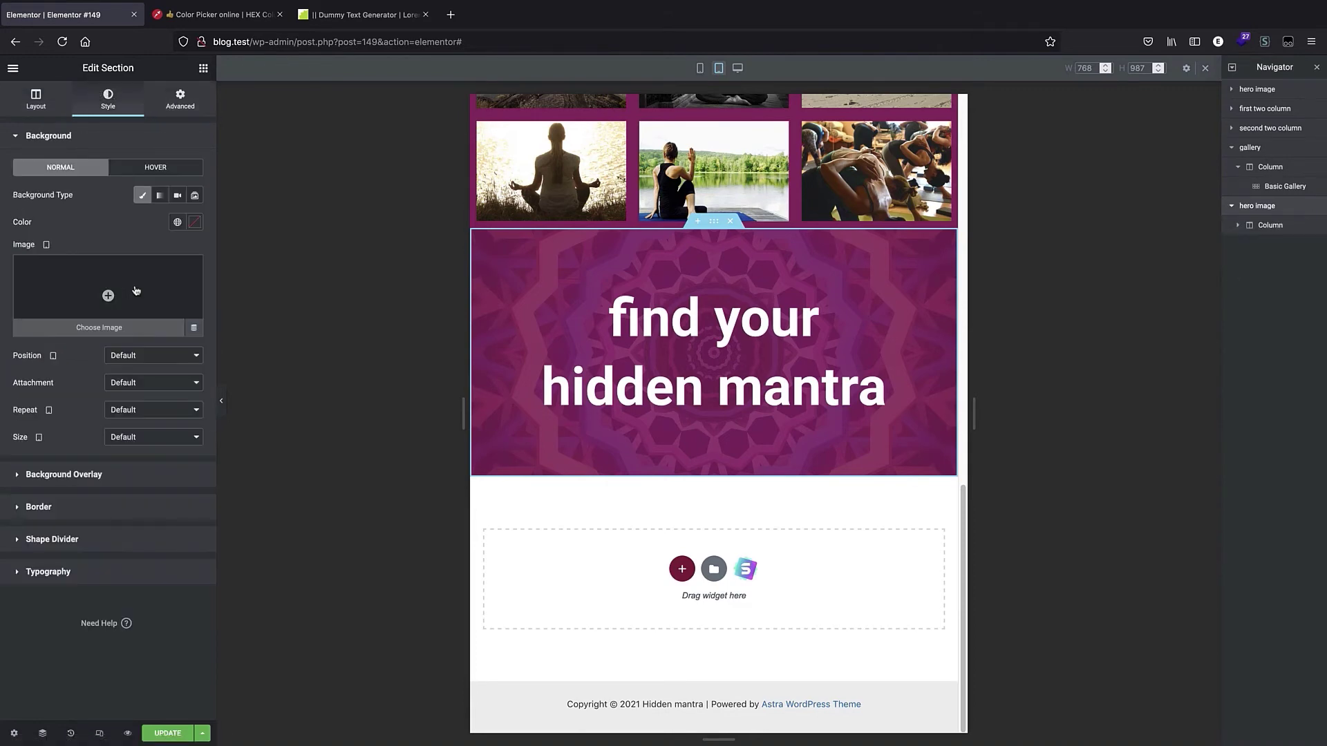
pyautogui.click(138, 300)
pyautogui.click(74, 228)
pyautogui.click(1265, 705)
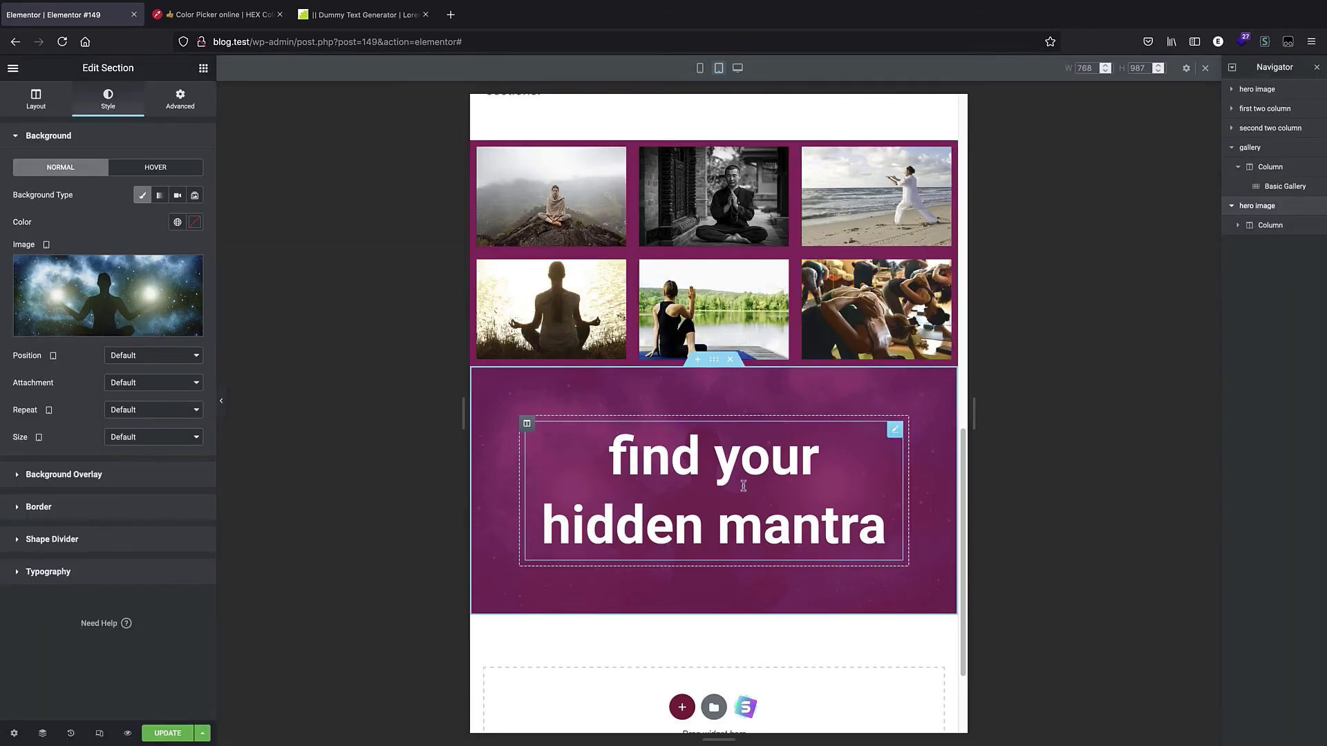
# Delete the heading from the duplicated hero section's column.
pyautogui.click(1272, 226)
pyautogui.click(1277, 245)
pyautogui.rightClick(1277, 246)
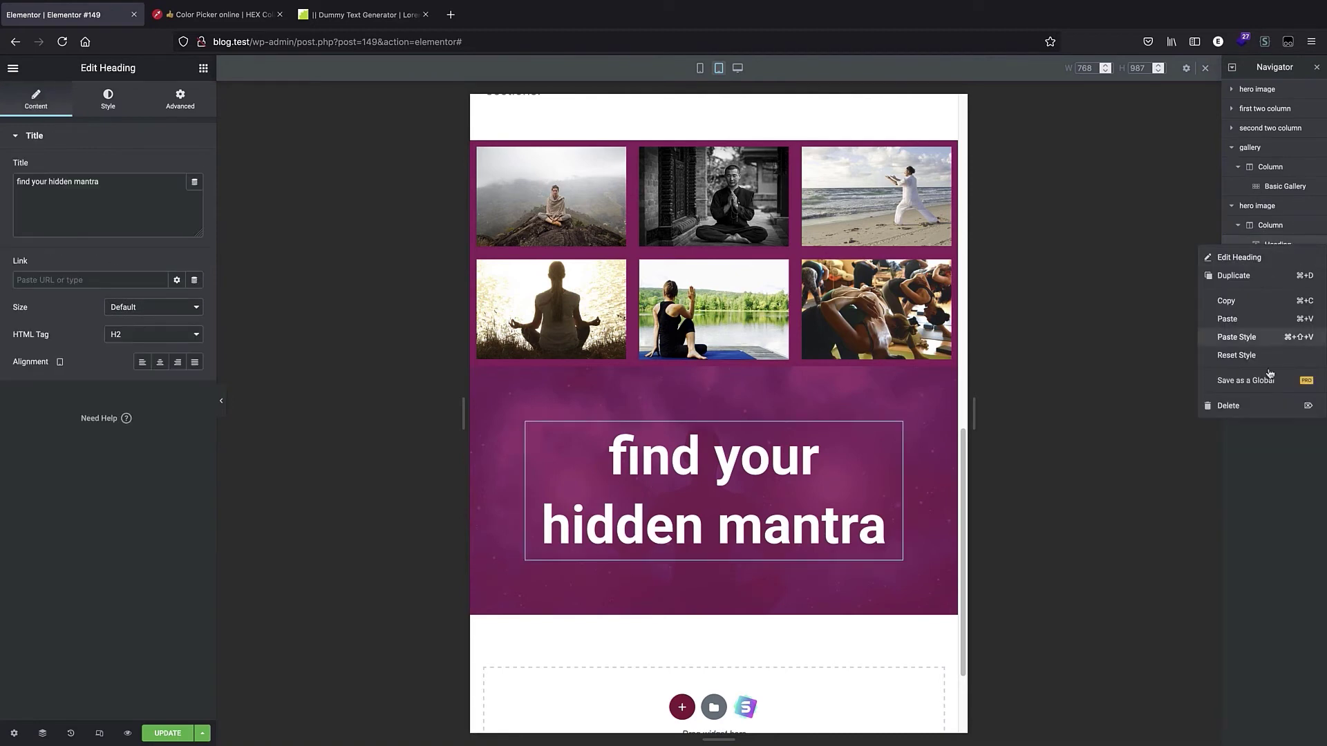
pyautogui.click(1269, 407)
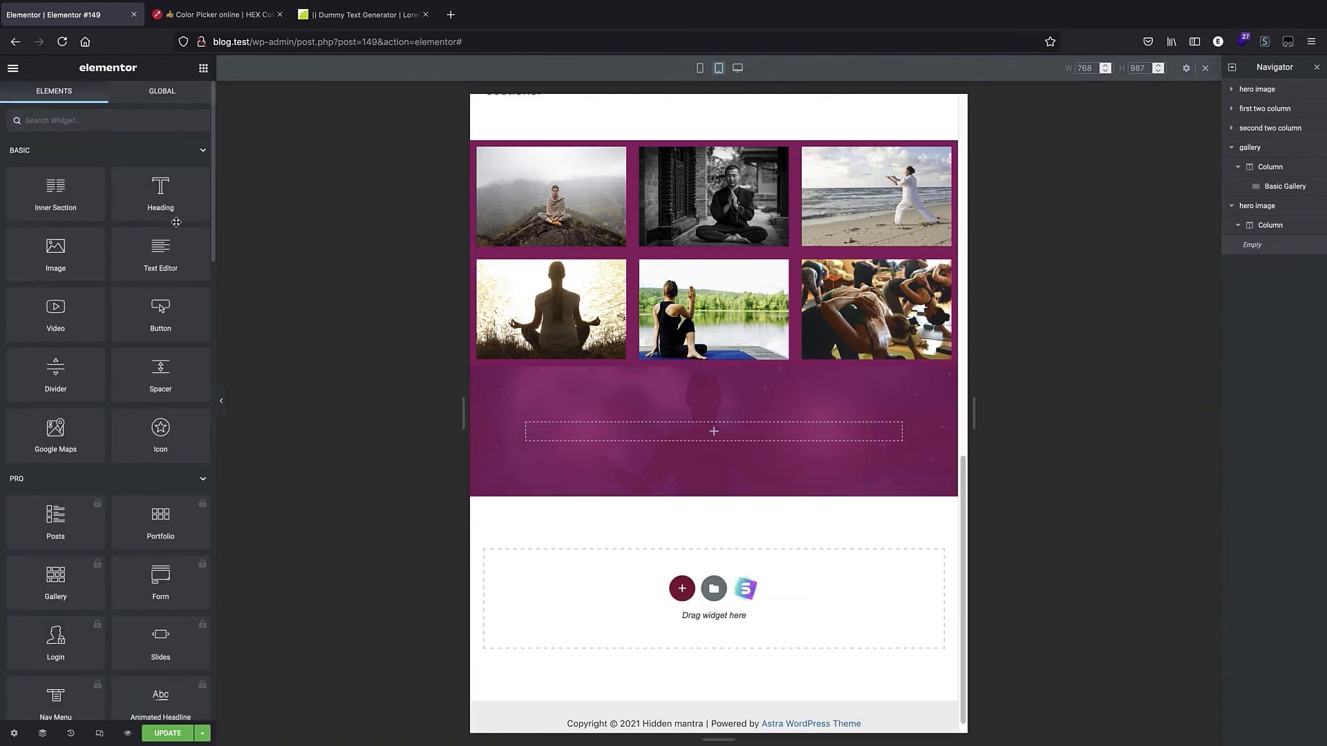
# Add a Text Editor widget to the empty column and replace its placeholder with a passage copied from the dummy text generator.
pyautogui.moveTo(161, 257); pyautogui.dragTo(741, 448)
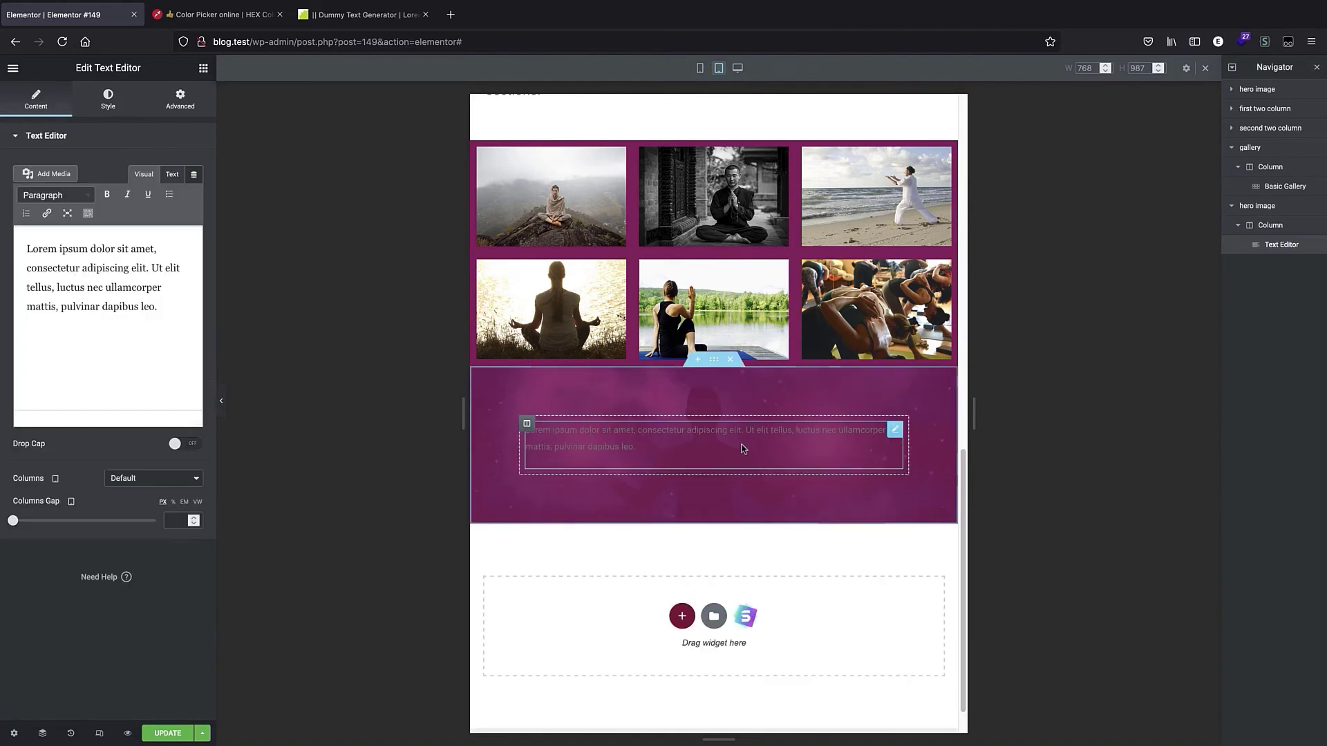
pyautogui.click(352, 21)
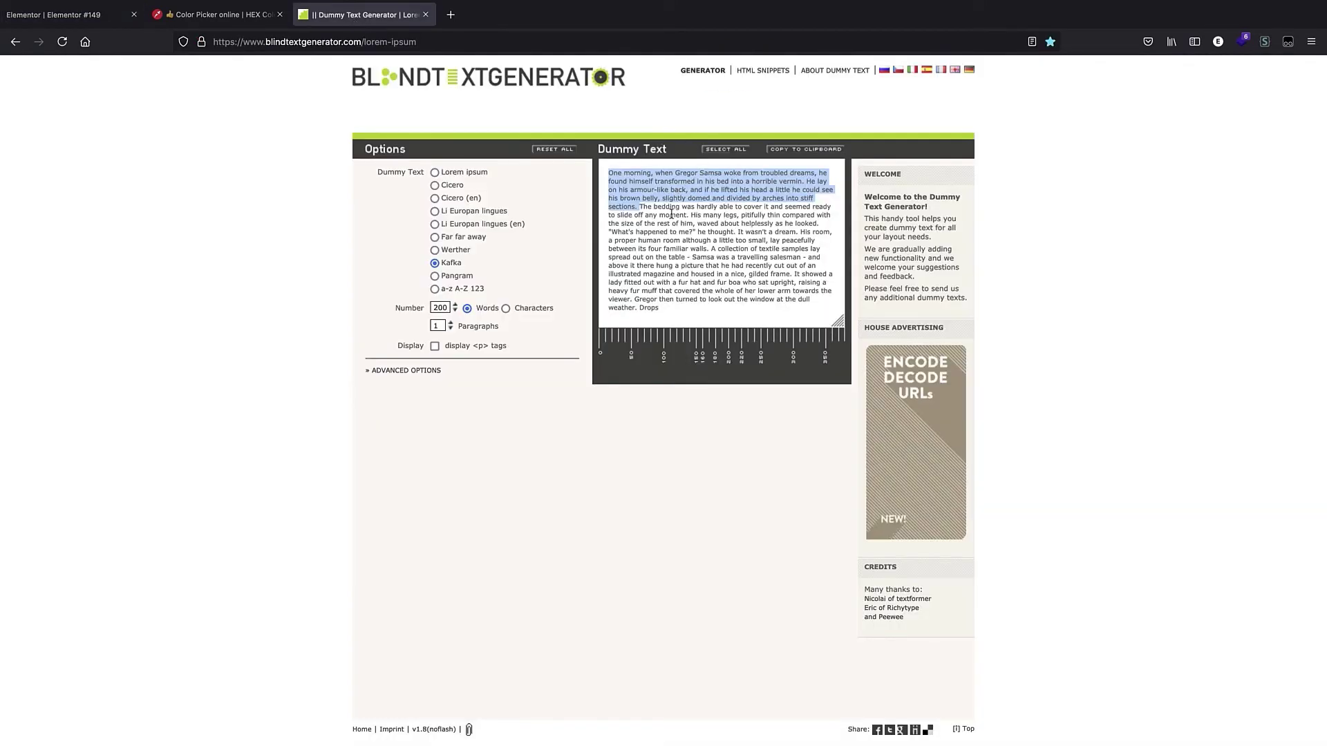
pyautogui.click(637, 207)
pyautogui.moveTo(640, 206); pyautogui.dragTo(712, 251)
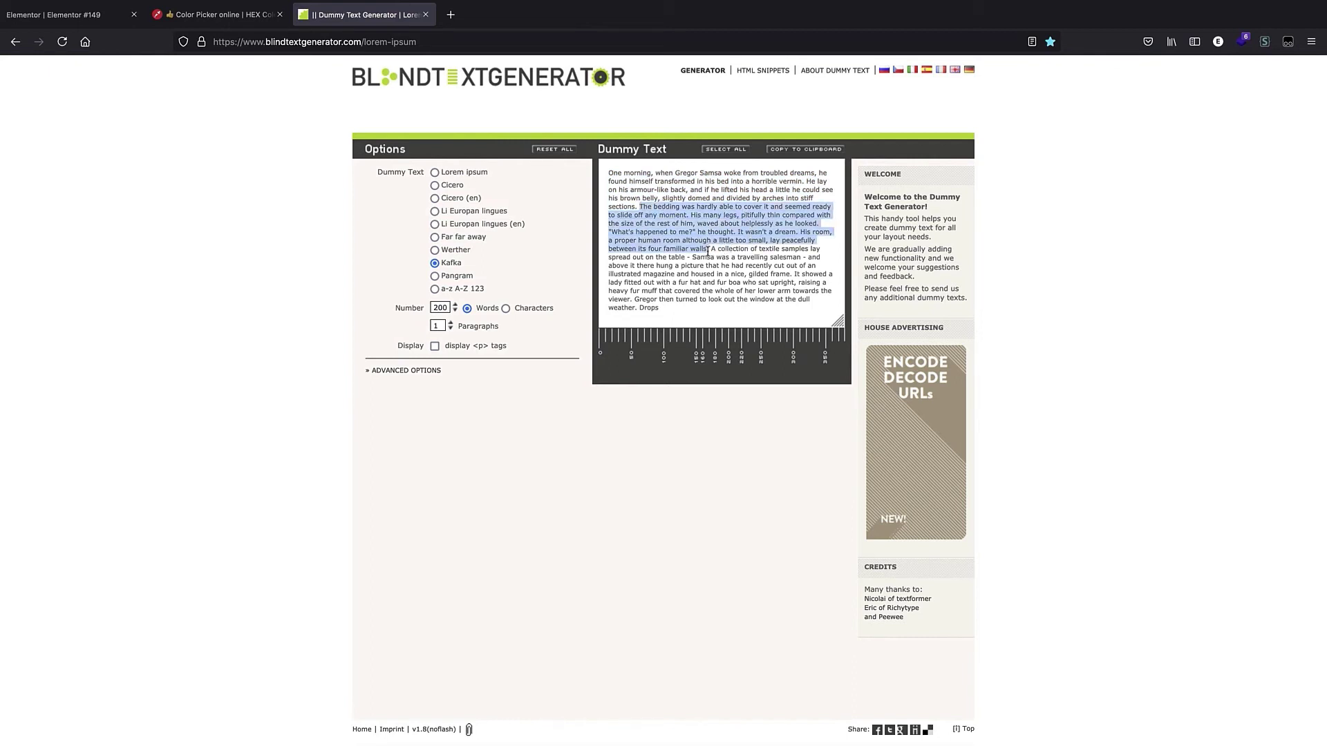
pyautogui.rightClick(684, 212)
pyautogui.click(699, 219)
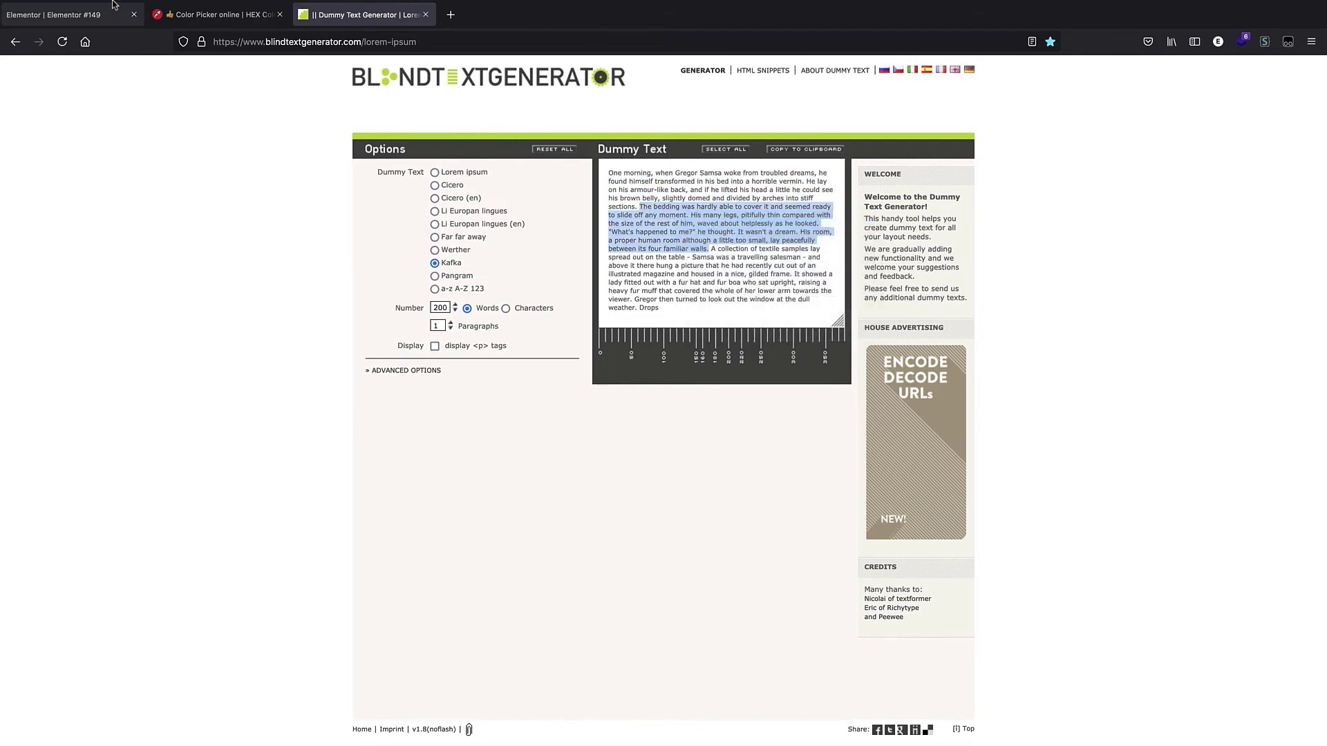
pyautogui.click(54, 14)
pyautogui.click(133, 359)
pyautogui.hotkey('ctrl', 'a')
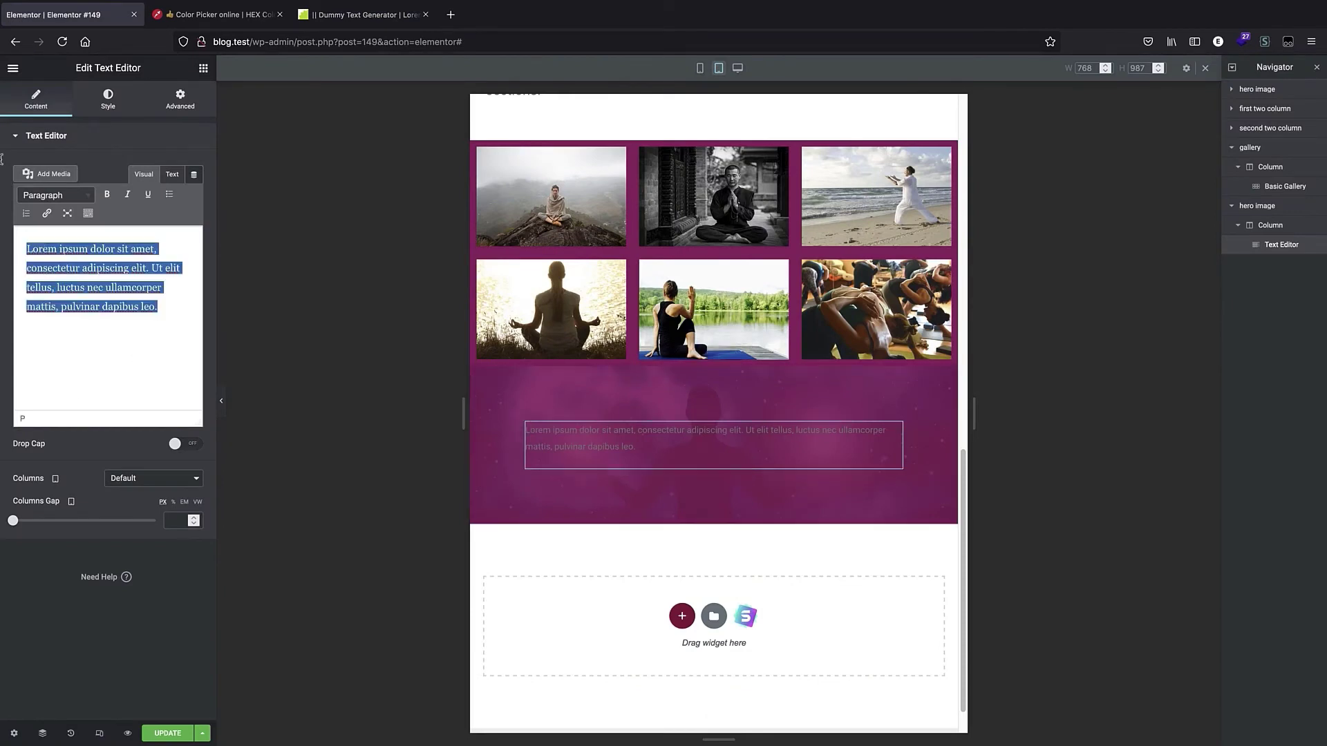
pyautogui.hotkey('ctrl', 'v')
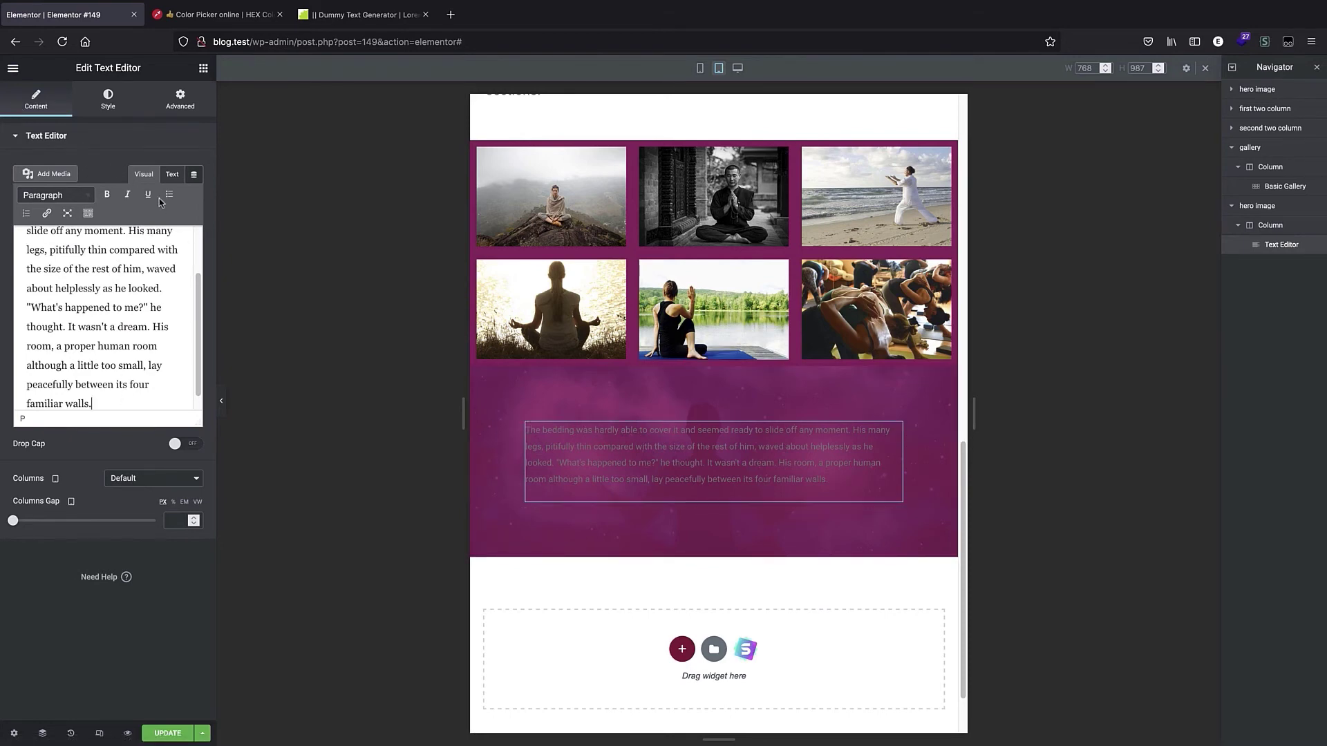
# Set the text editor's text color to white.
pyautogui.click(107, 103)
pyautogui.click(195, 195)
pyautogui.hotkey('ctrl', 'v')
pyautogui.click(126, 469)
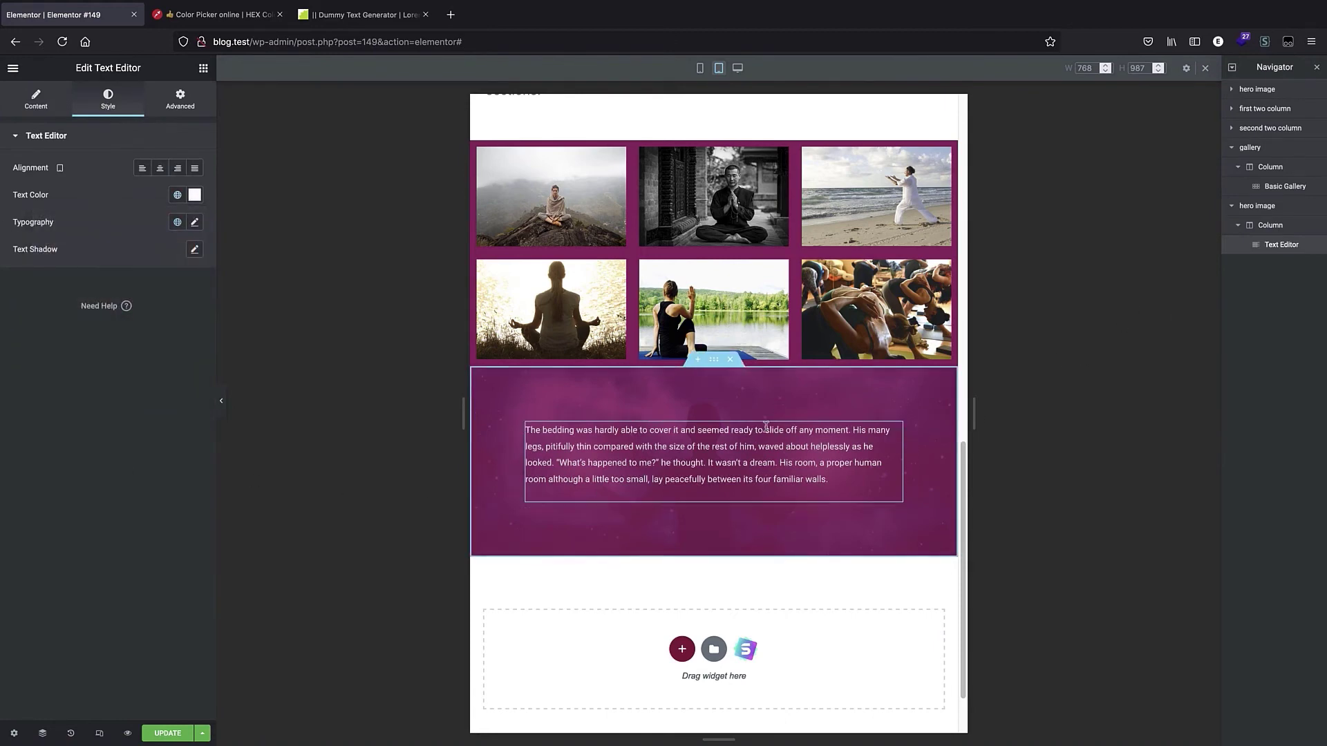
# Rename the duplicated section in the navigator as second hero image.
pyautogui.click(1258, 207)
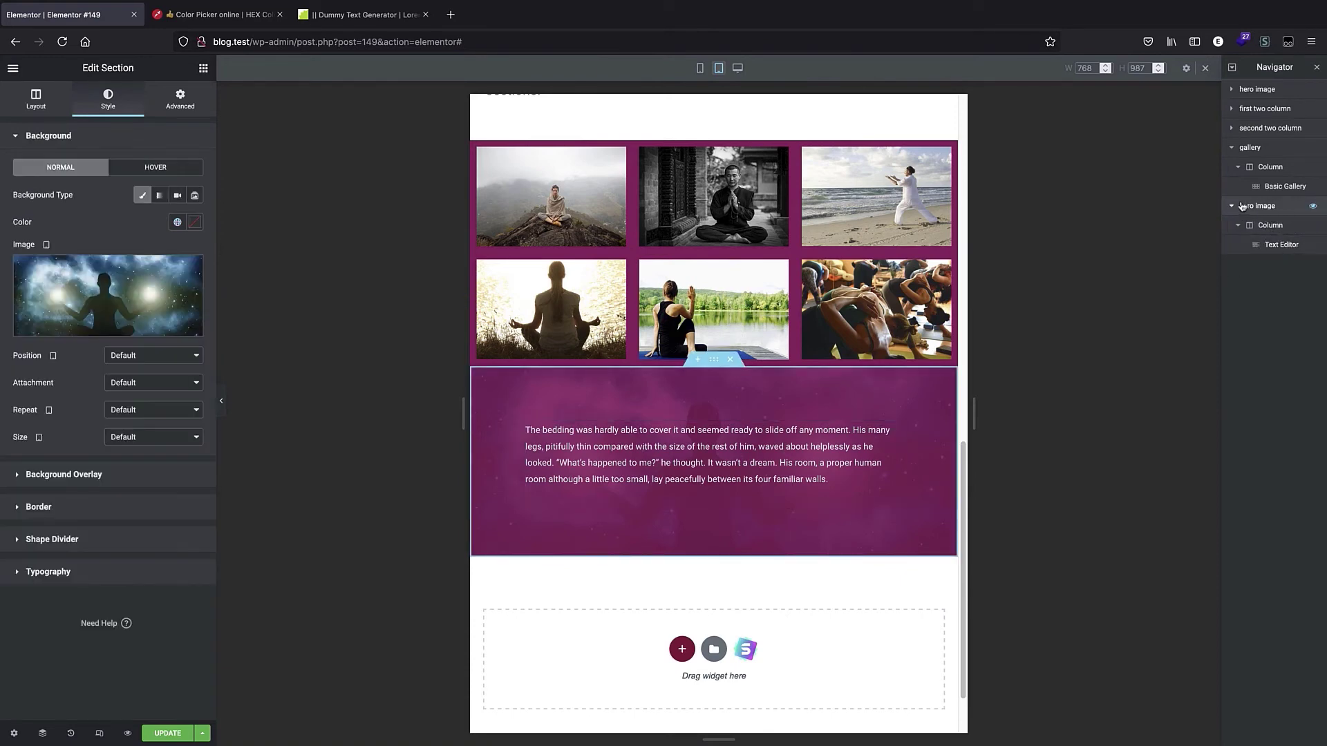
pyautogui.doubleClick(1242, 208)
pyautogui.click(1244, 208)
pyautogui.write('second')
pyautogui.press('Return')
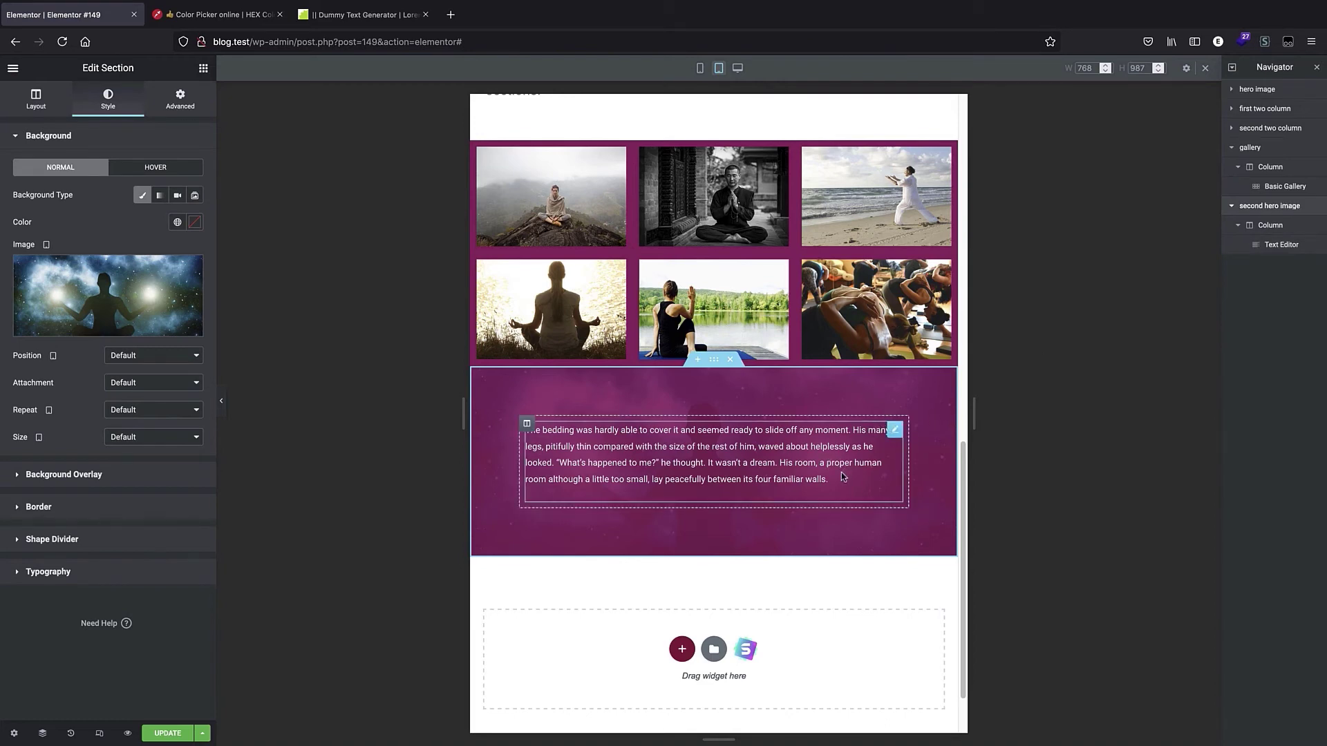
# Reduce the second hero section's padding on tablet to 2 on all sides.
pyautogui.click(168, 104)
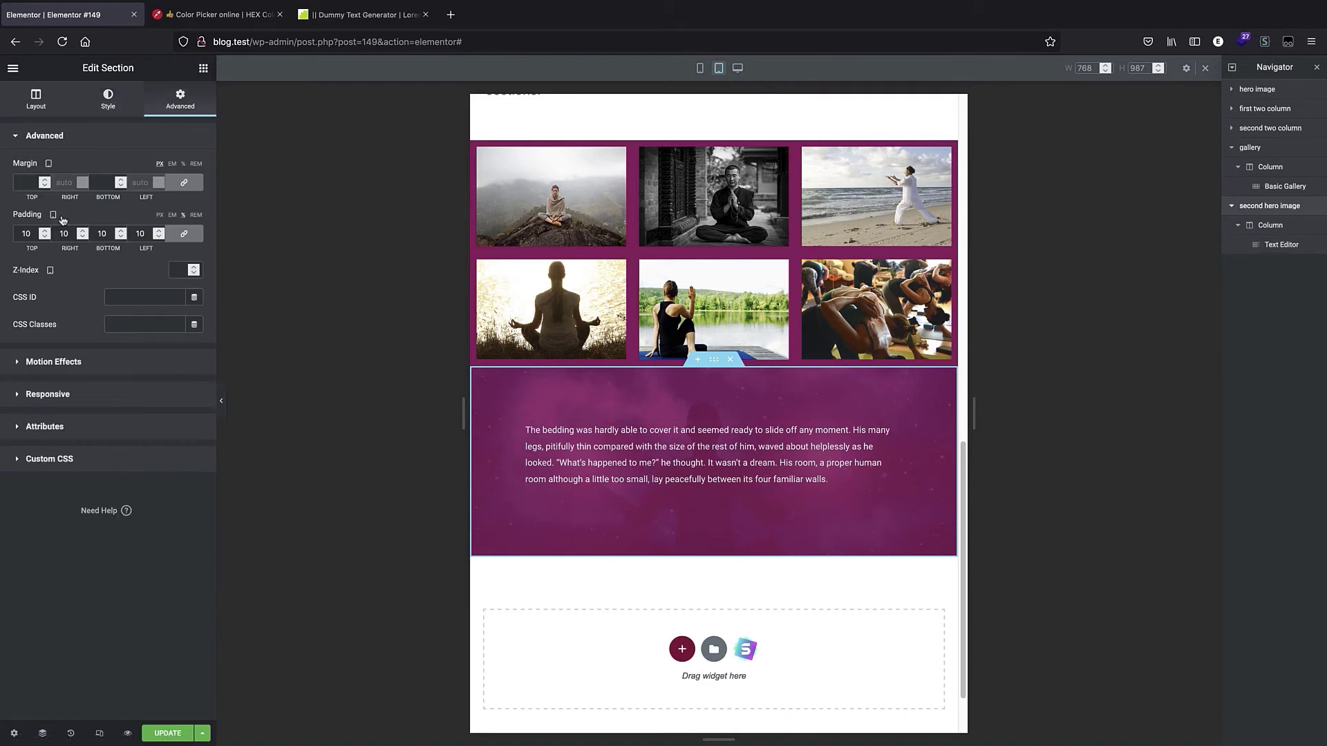
pyautogui.click(45, 230)
pyautogui.click(45, 231)
pyautogui.click(45, 236)
pyautogui.click(45, 236)
pyautogui.click(45, 237)
pyautogui.click(45, 236)
pyautogui.click(45, 237)
pyautogui.click(45, 237)
pyautogui.click(45, 236)
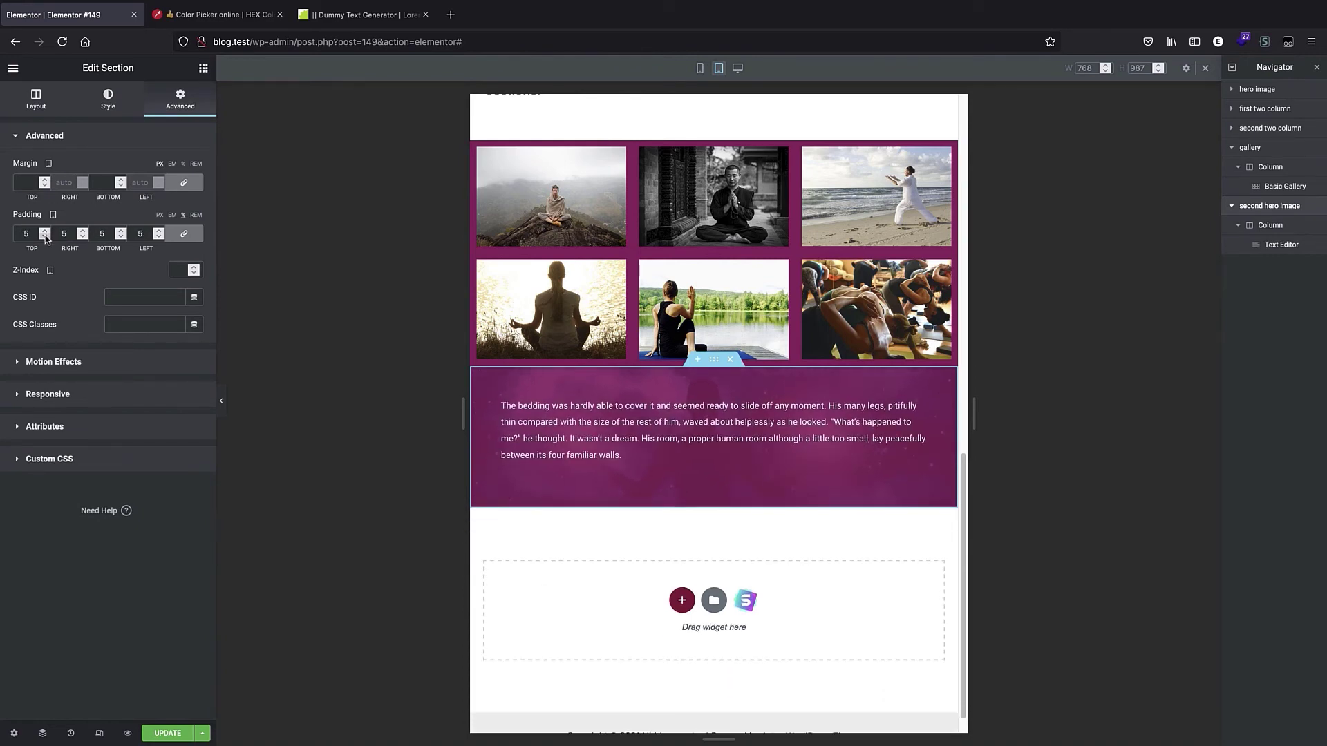
pyautogui.click(44, 237)
pyautogui.click(45, 236)
pyautogui.click(45, 237)
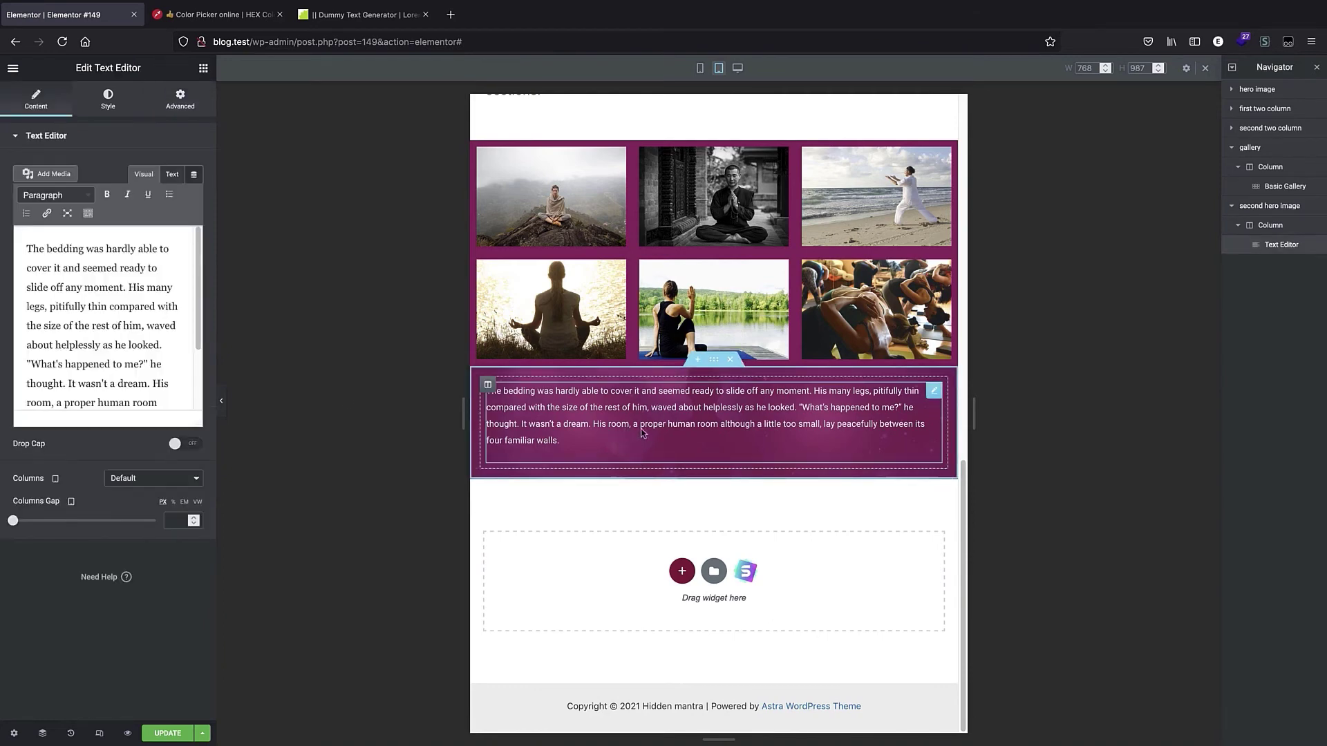
# Enlarge the text editor's font size on tablet with the Typography size slider.
pyautogui.click(109, 113)
pyautogui.click(192, 222)
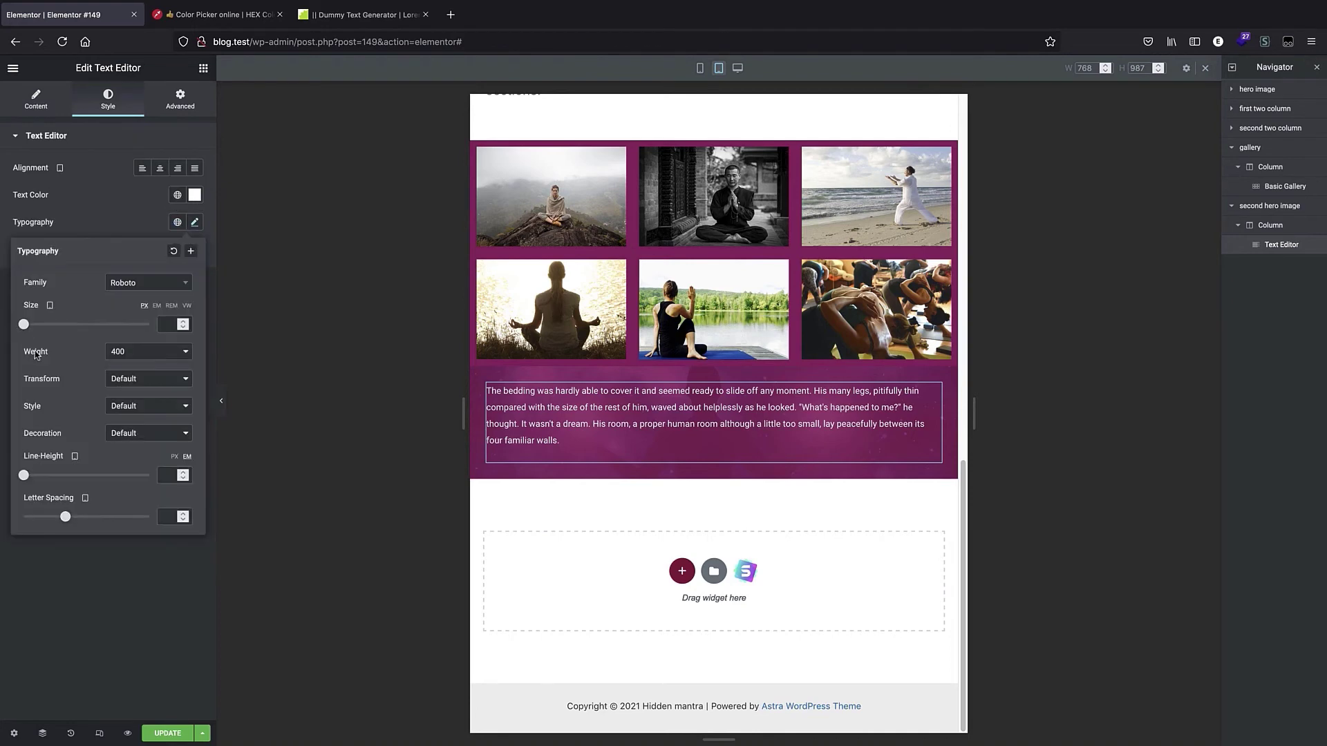
pyautogui.click(157, 307)
pyautogui.moveTo(24, 324); pyautogui.dragTo(50, 340)
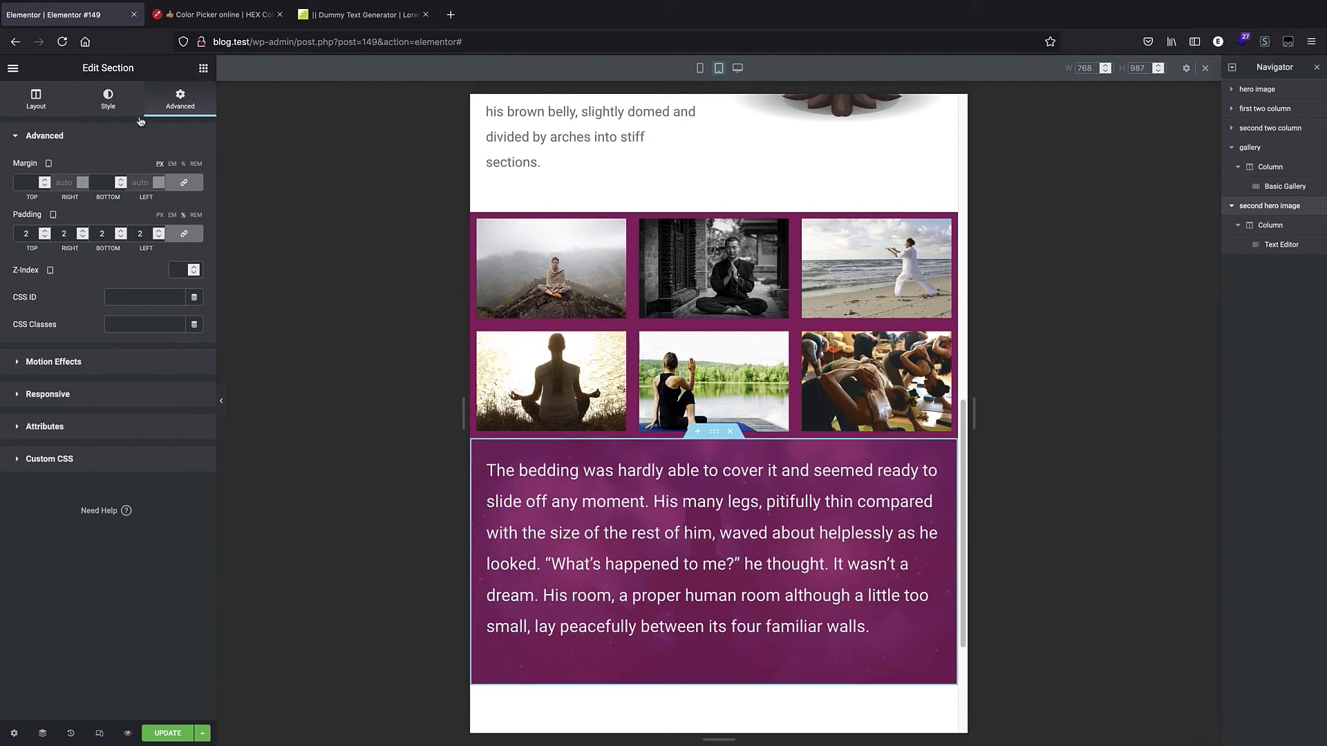
# Change the section's background overlay color to blue #1C4F9C.
pyautogui.click(109, 104)
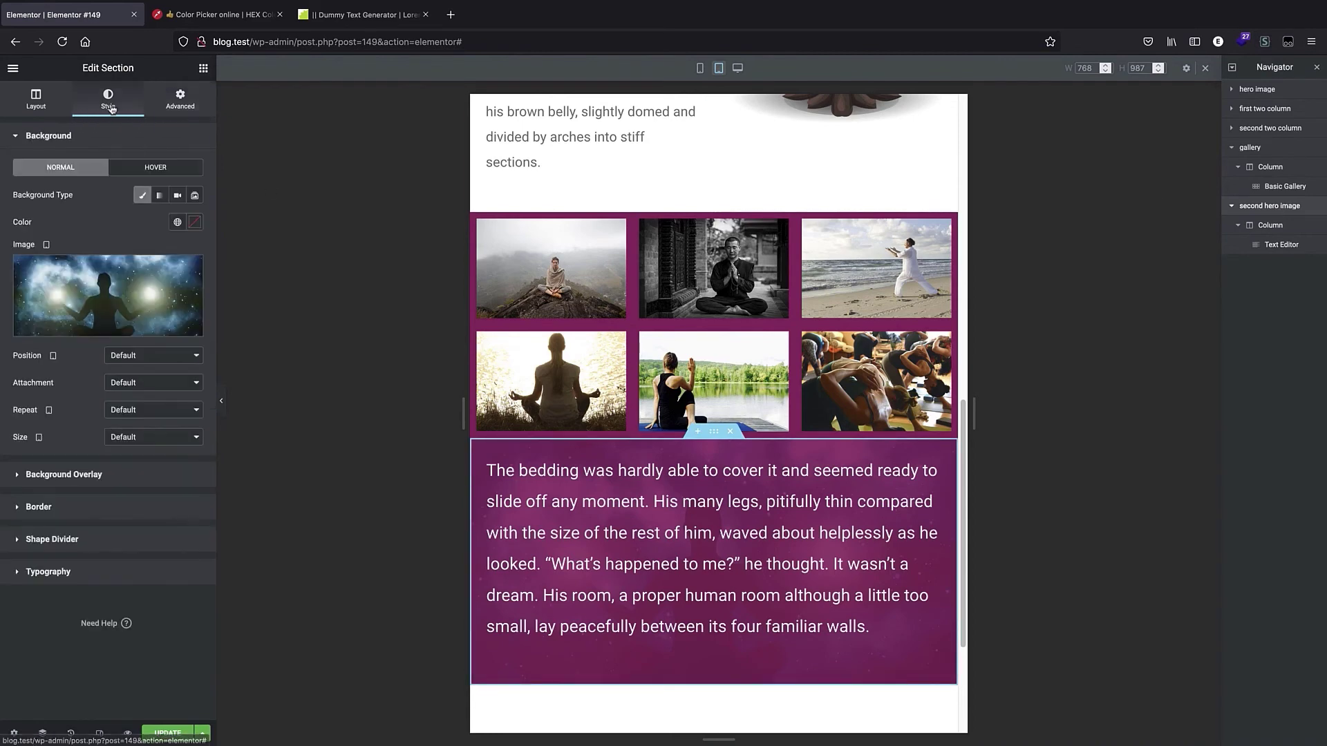
pyautogui.click(111, 475)
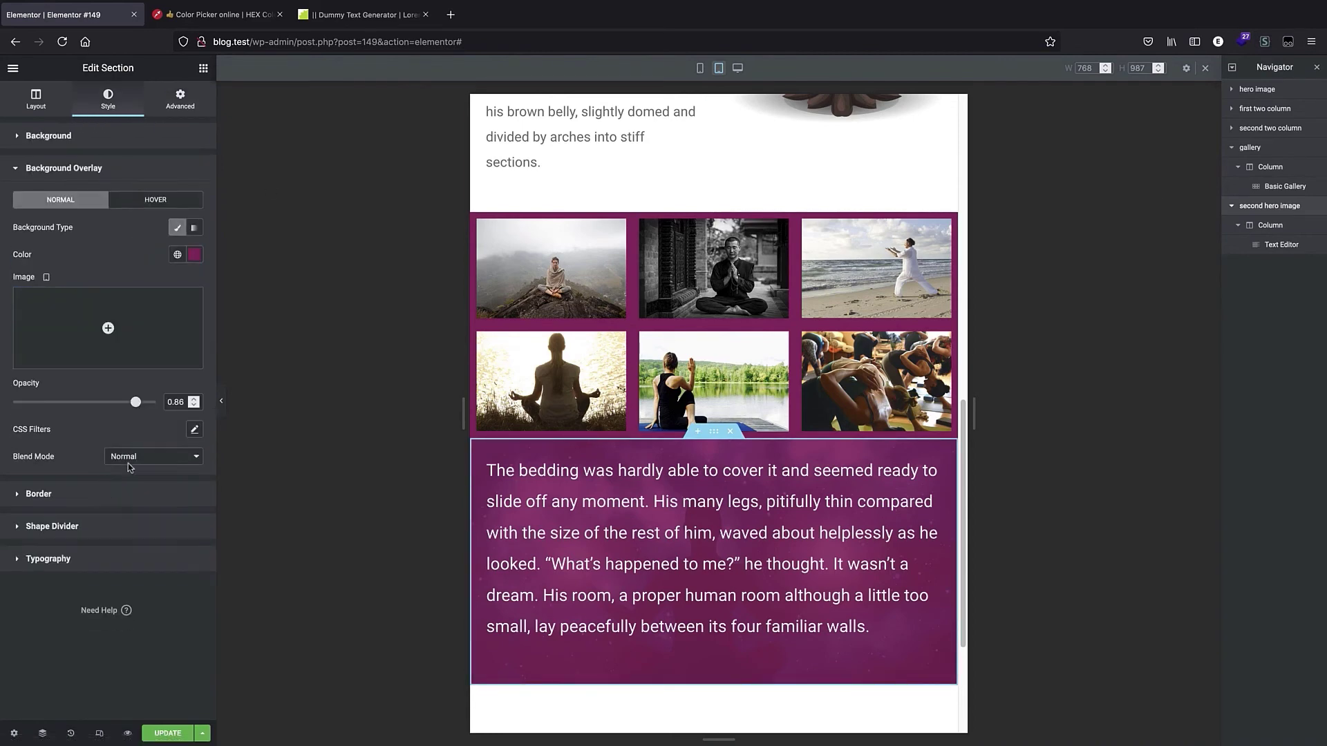
pyautogui.click(194, 254)
pyautogui.moveTo(141, 421); pyautogui.dragTo(135, 422)
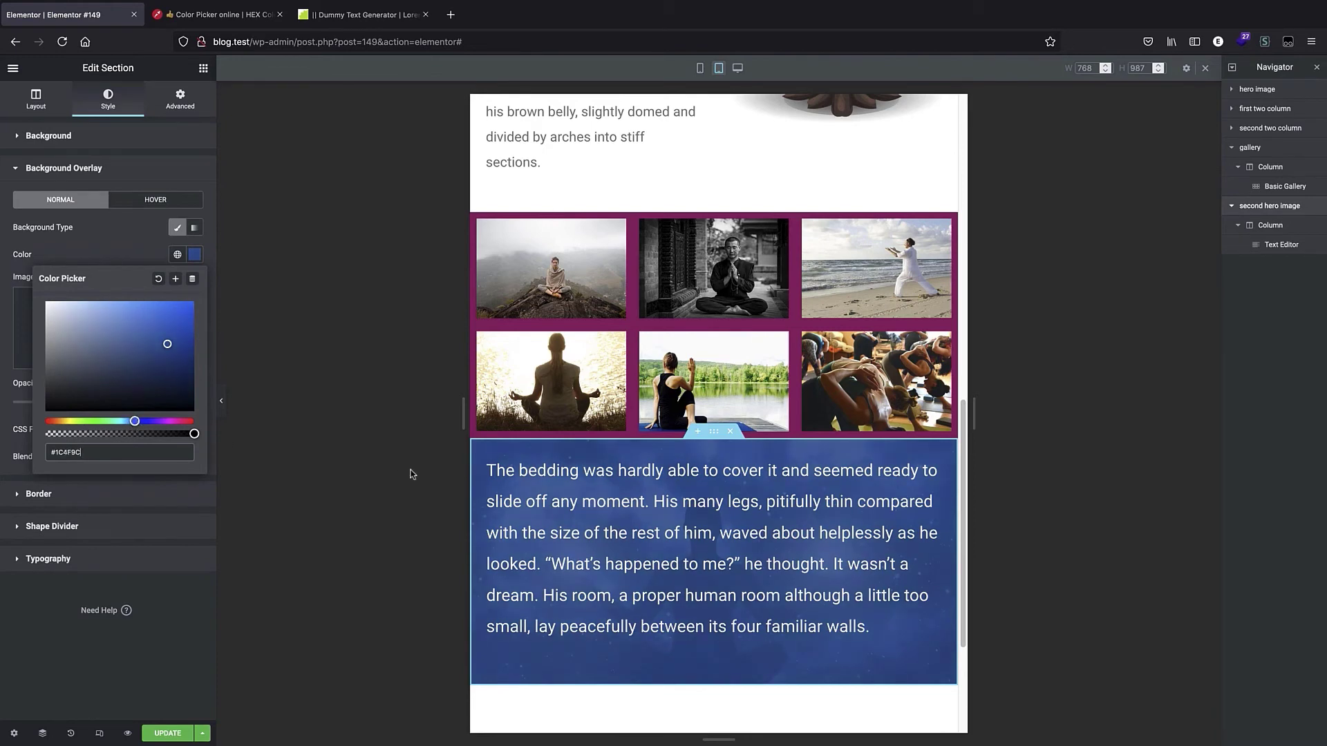
pyautogui.click(403, 360)
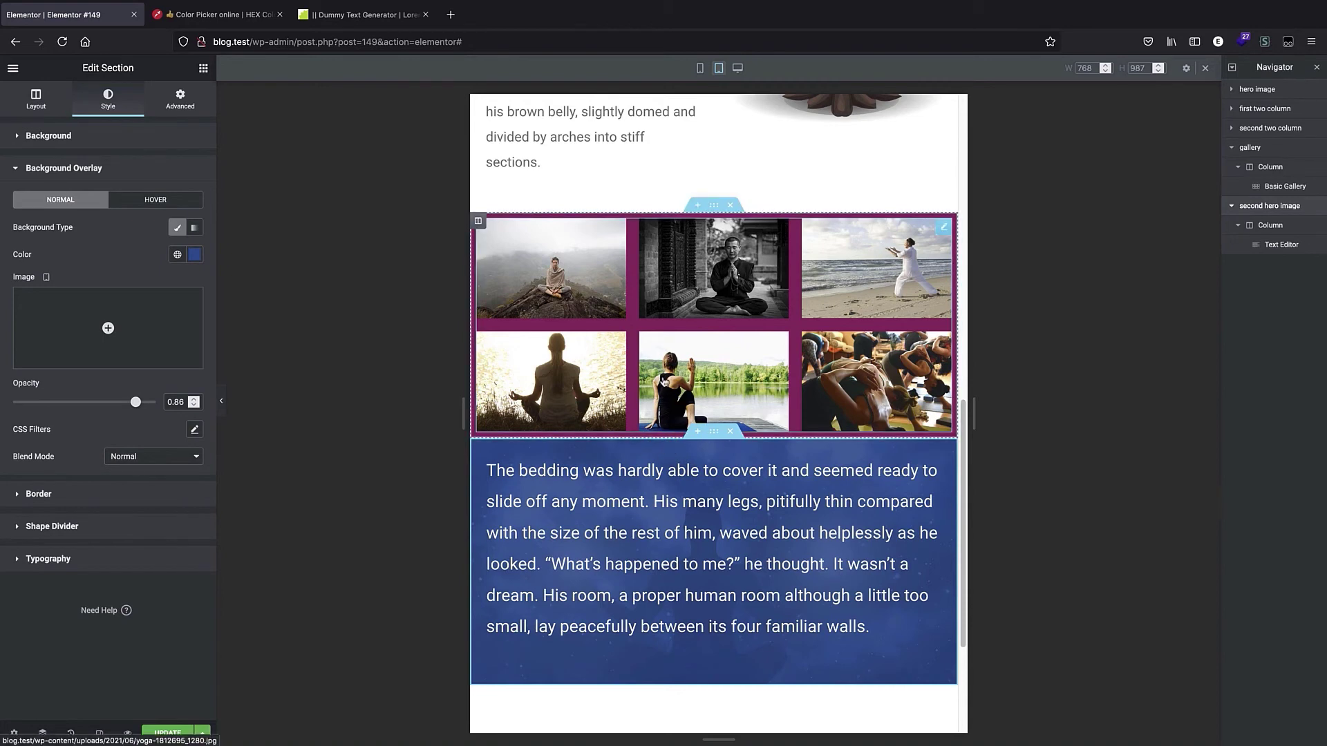
# Unlink the section's margins and set its tablet top margin to 3.
pyautogui.click(180, 104)
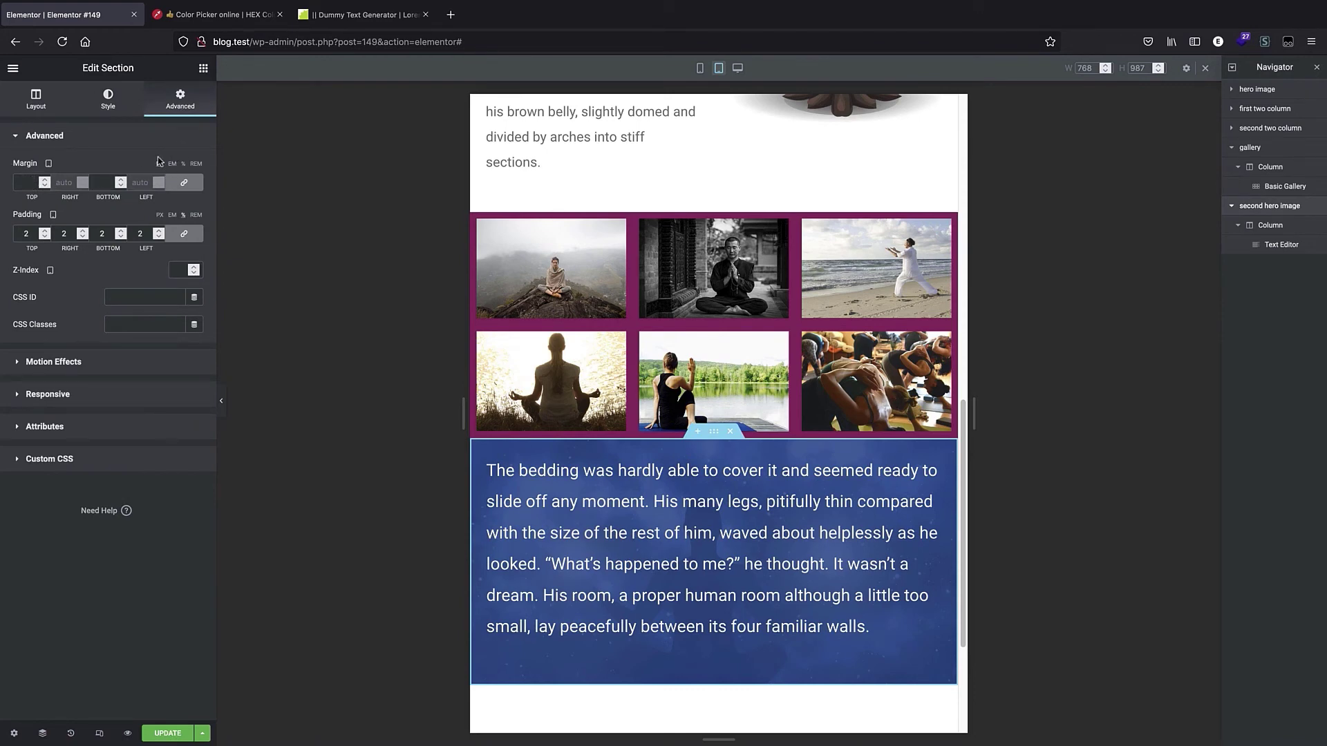
pyautogui.click(184, 182)
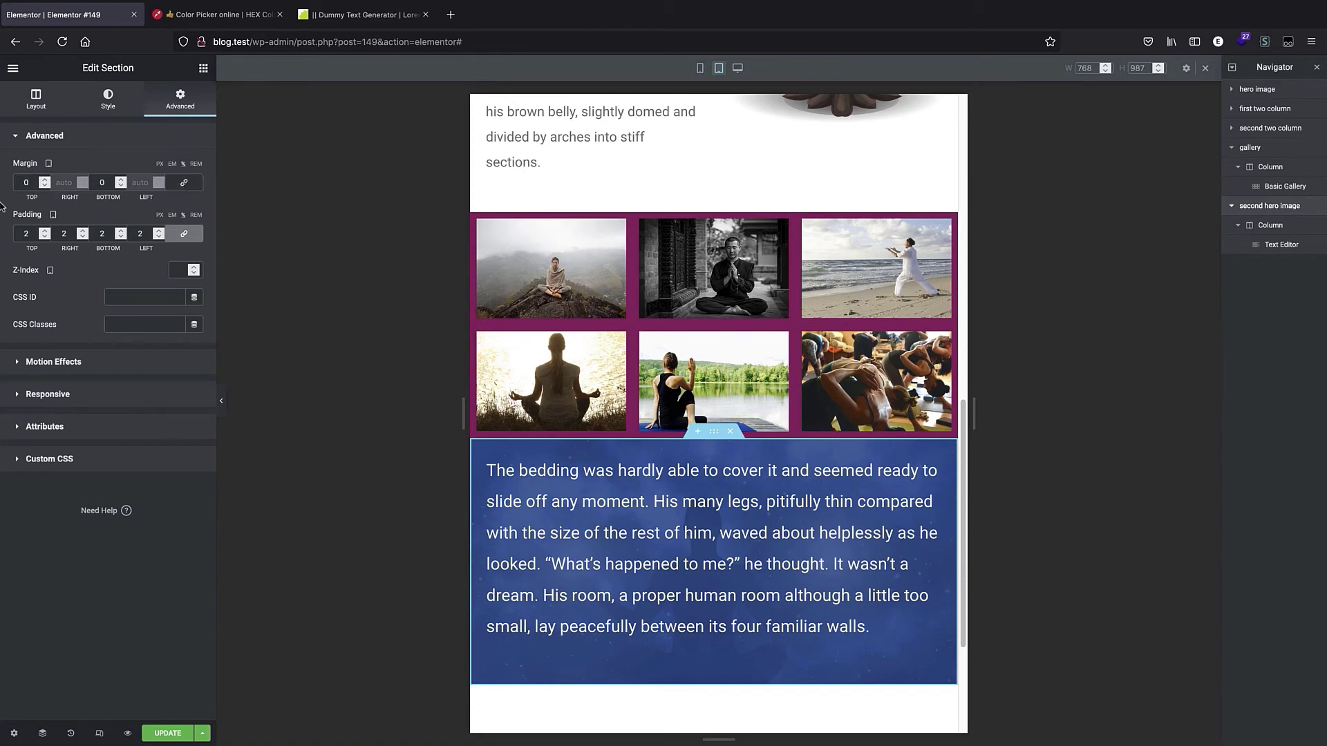
pyautogui.click(46, 180)
pyautogui.click(46, 179)
pyautogui.click(46, 180)
pyautogui.click(45, 180)
pyautogui.click(45, 179)
pyautogui.click(44, 186)
pyautogui.click(44, 186)
# Preview the second hero section in mobile, desktop and tablet views.
pyautogui.click(700, 68)
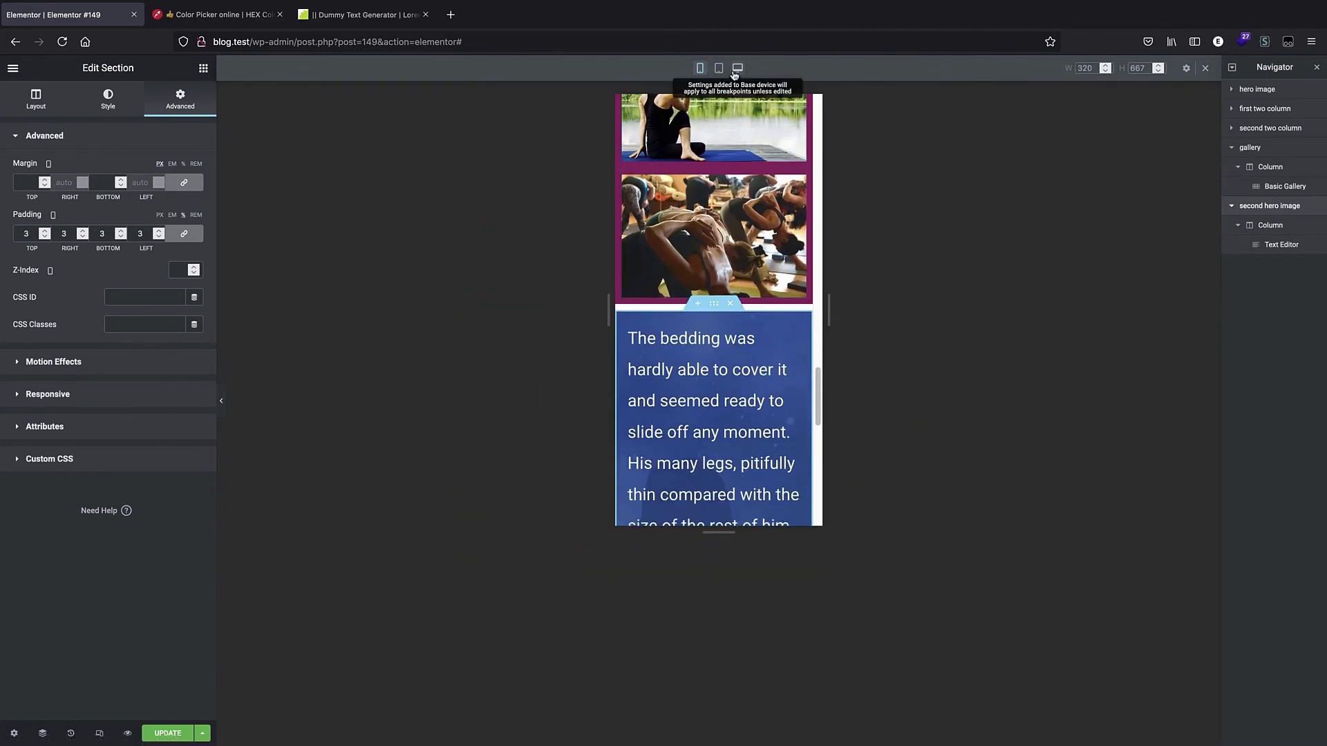
pyautogui.click(737, 68)
pyautogui.scroll(-5, 660, 536)
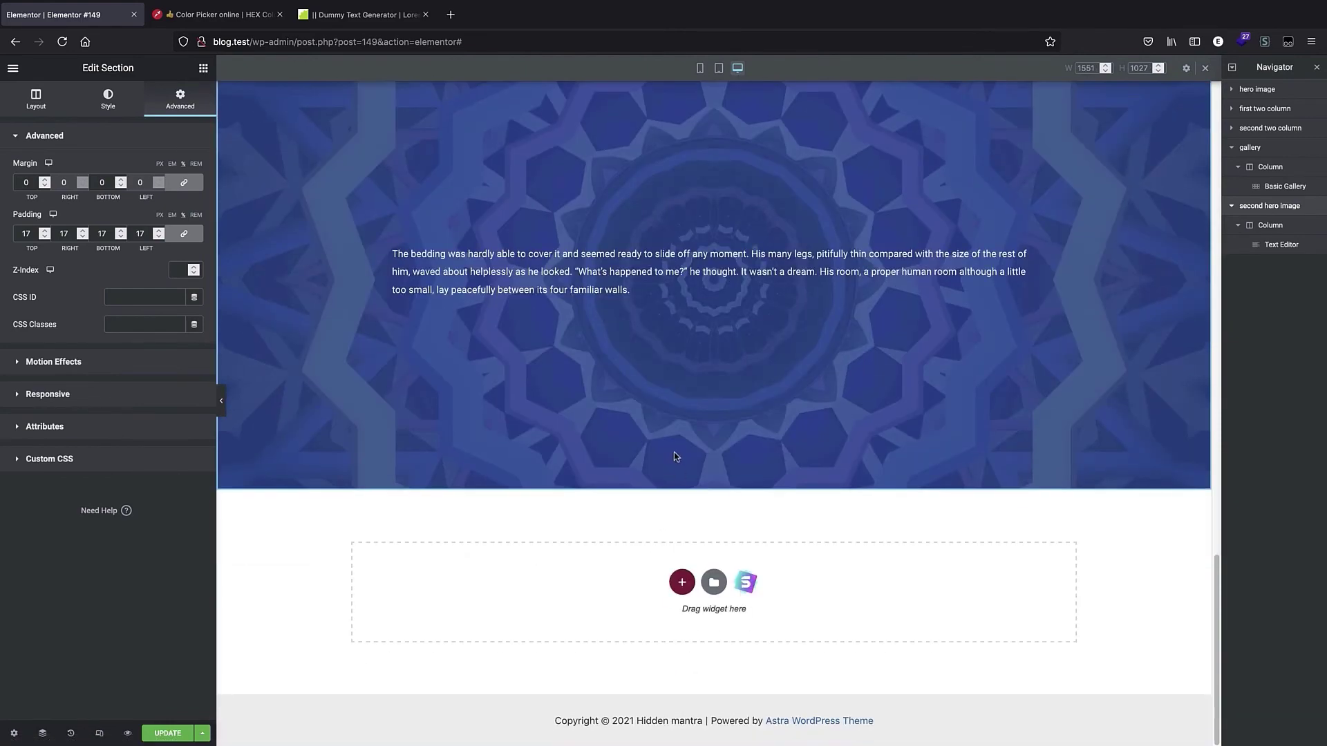
pyautogui.scroll(6, 676, 457)
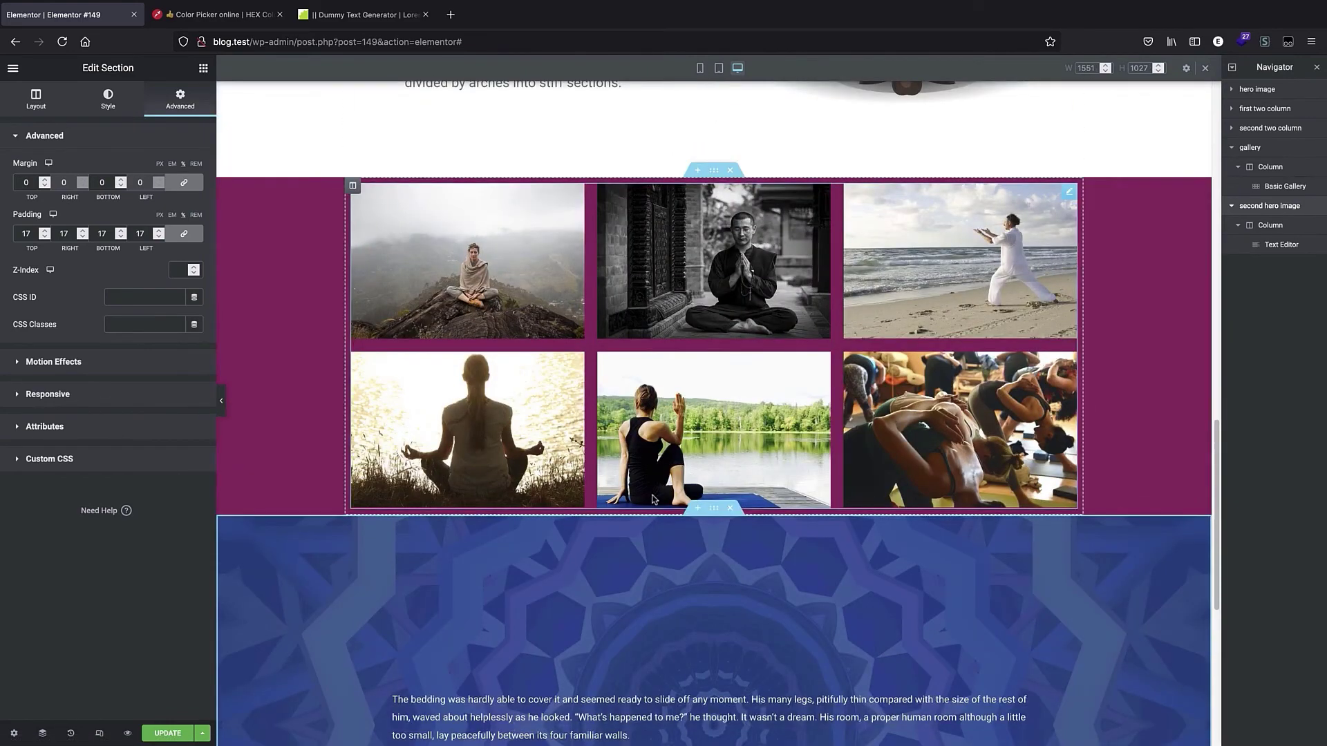
pyautogui.scroll(-4, 716, 352)
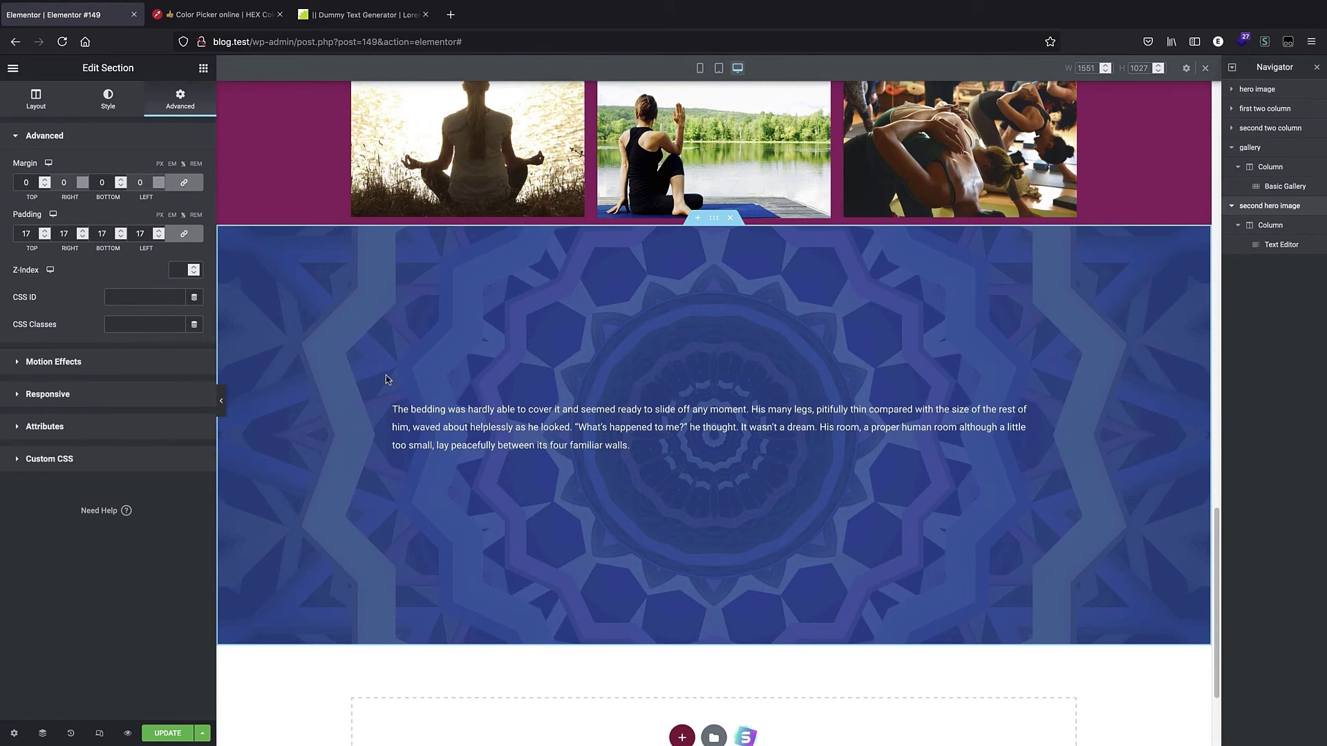
pyautogui.click(700, 69)
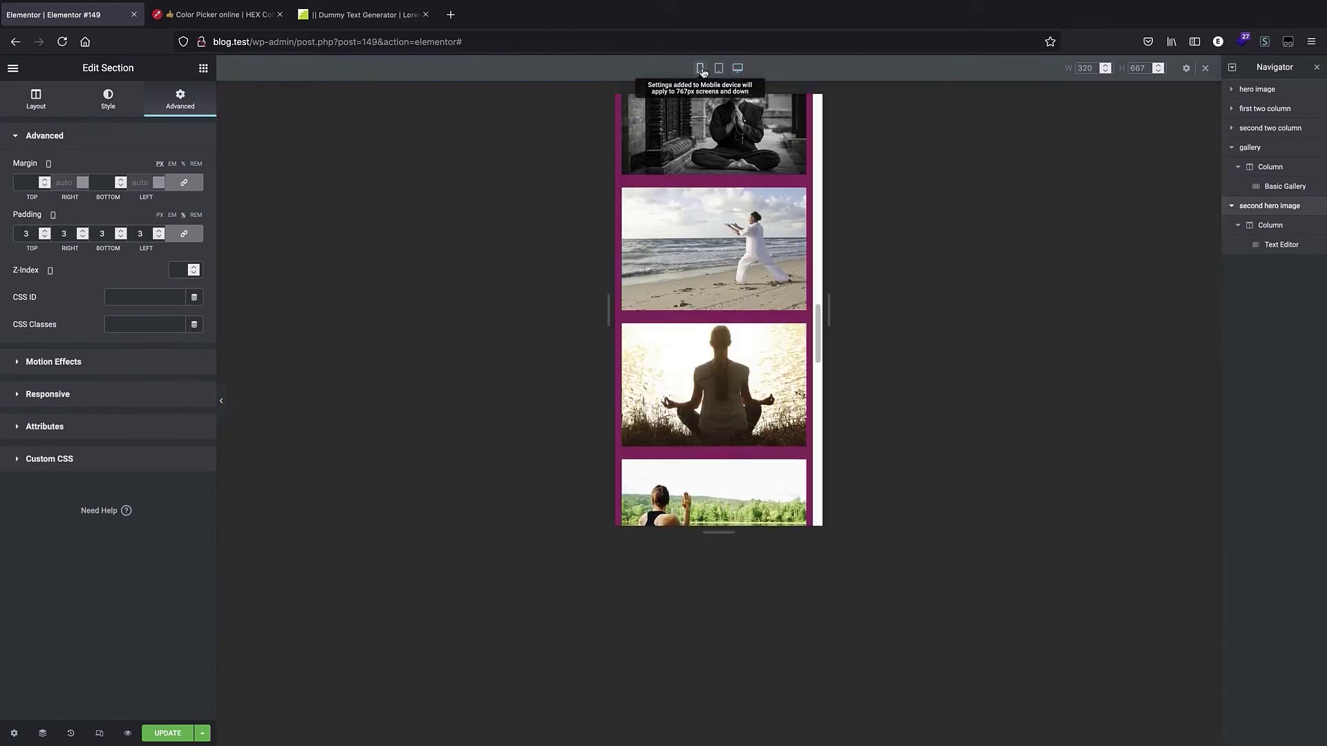
pyautogui.click(738, 69)
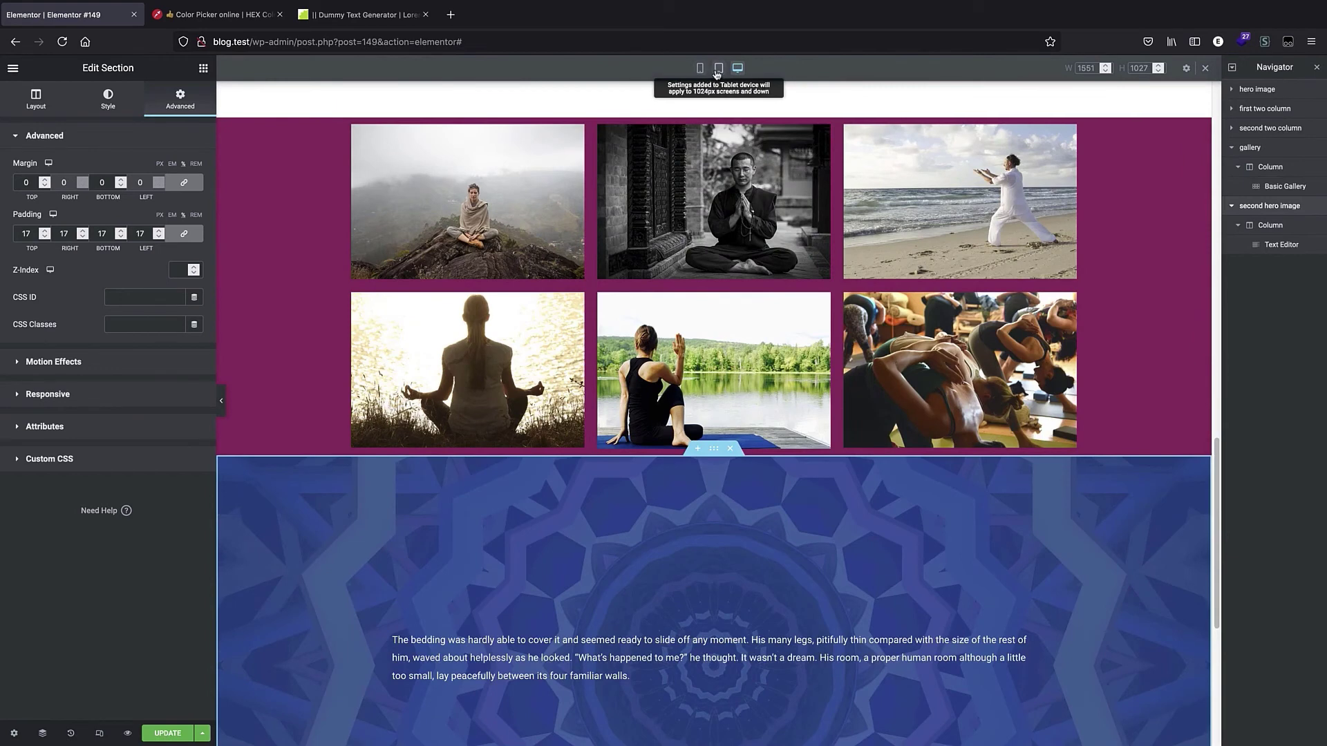
pyautogui.click(719, 68)
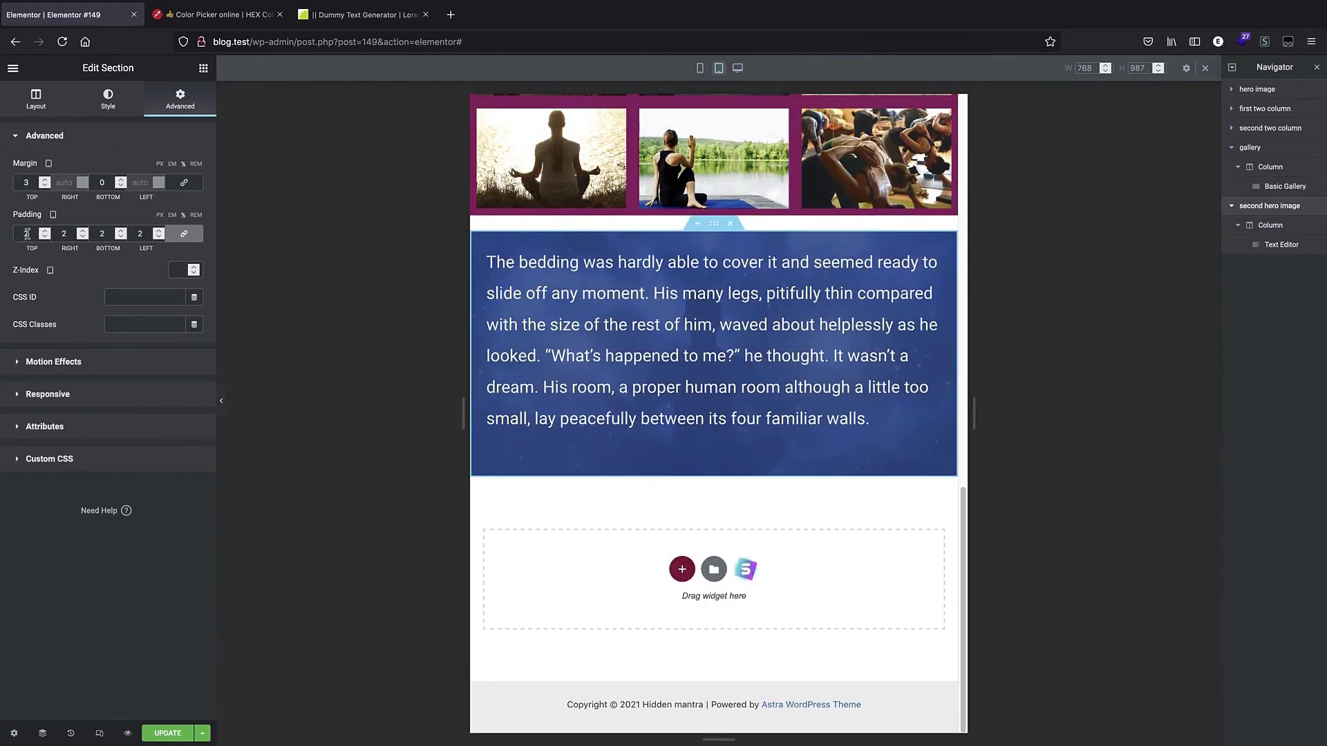
# Set the section's desktop padding to 2 on all sides.
pyautogui.click(737, 68)
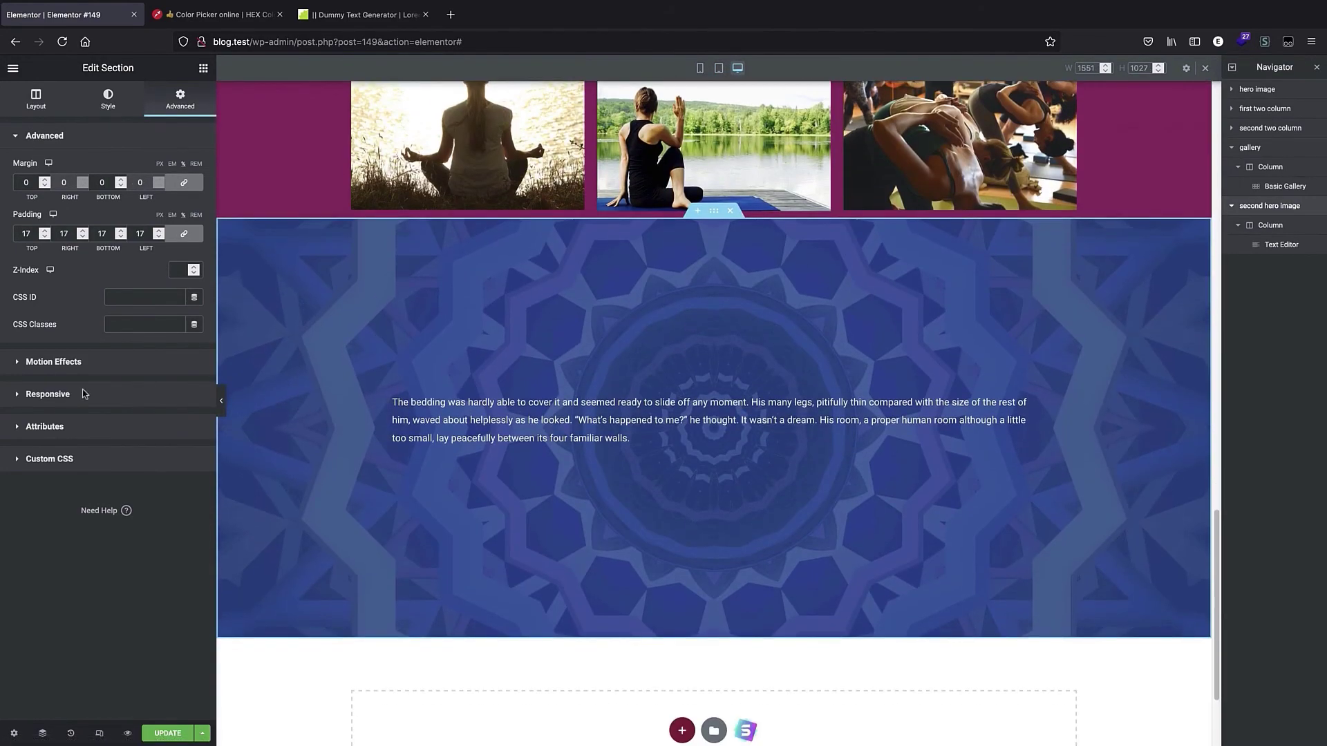
pyautogui.doubleClick(26, 233)
pyautogui.write('2')
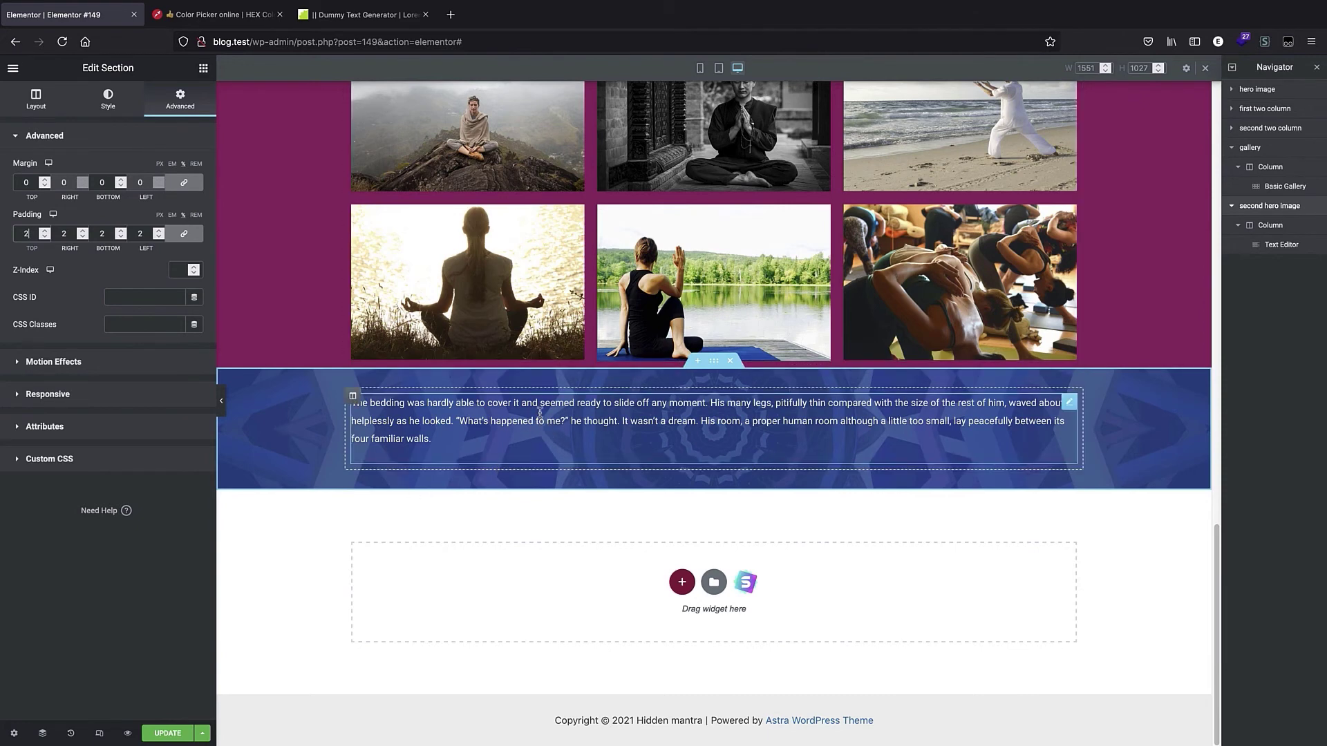
# Set the text editor's desktop font size to 39 in Typography.
pyautogui.click(474, 416)
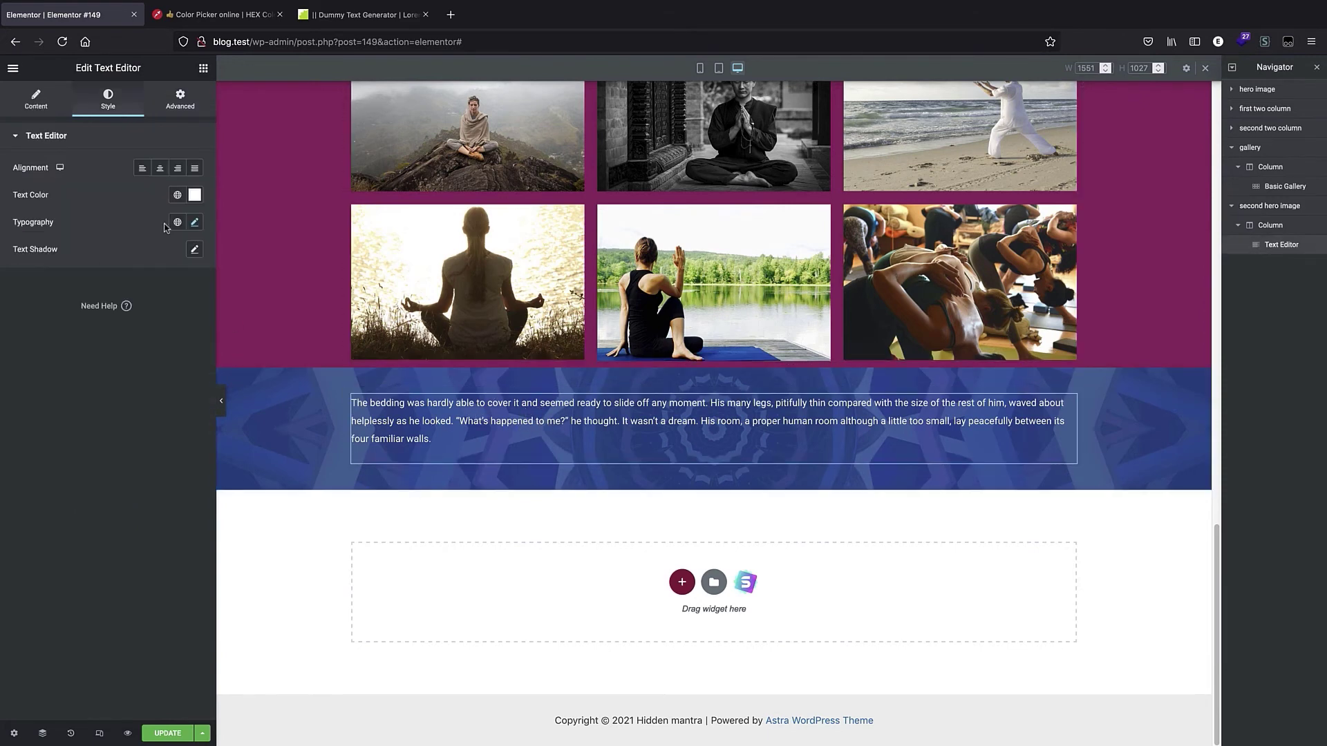
pyautogui.click(177, 194)
pyautogui.click(196, 223)
pyautogui.click(197, 222)
pyautogui.moveTo(46, 326); pyautogui.dragTo(48, 327)
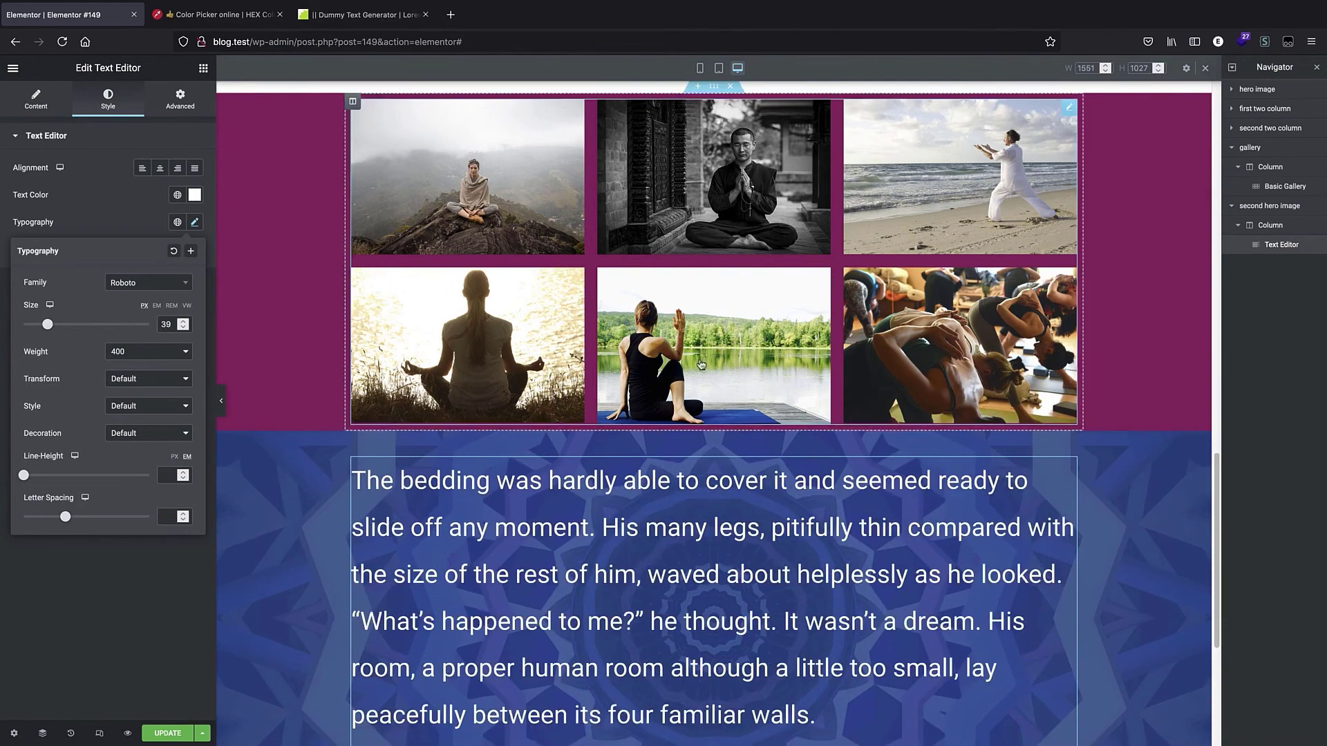
pyautogui.scroll(-3, 263, 349)
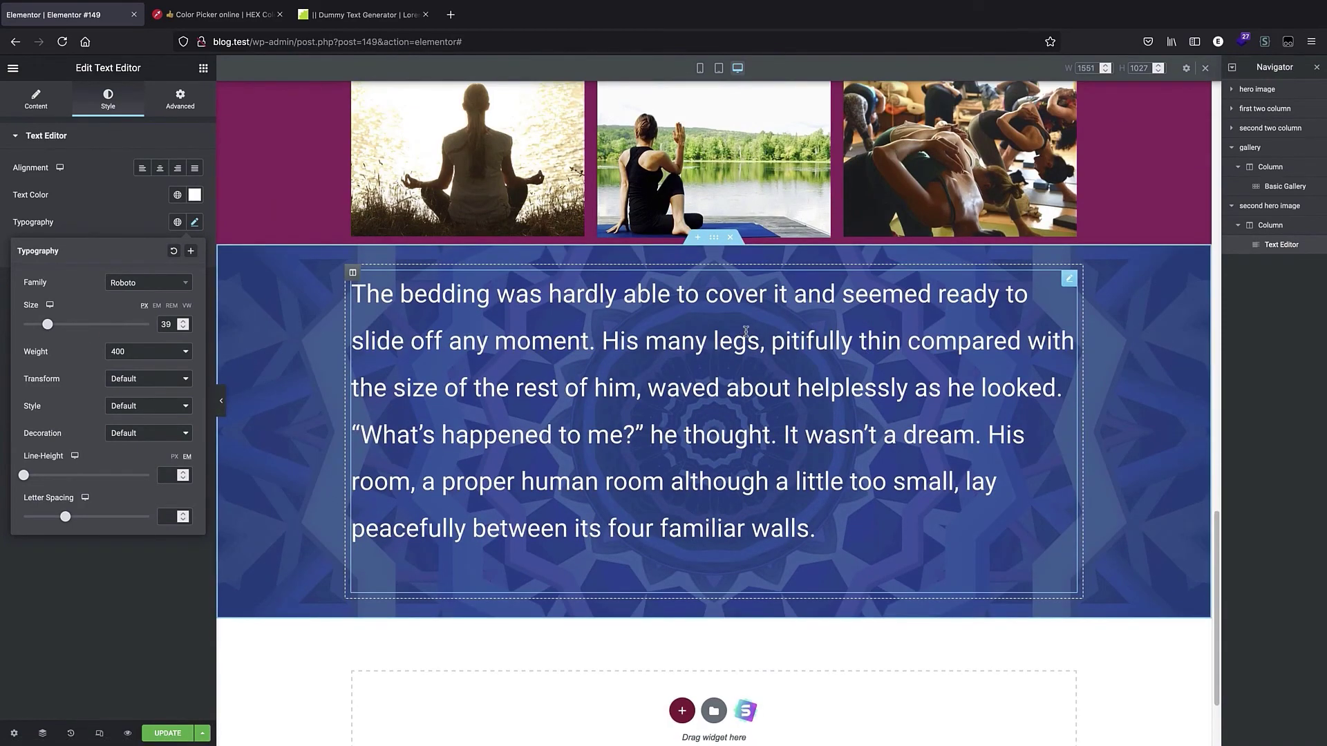
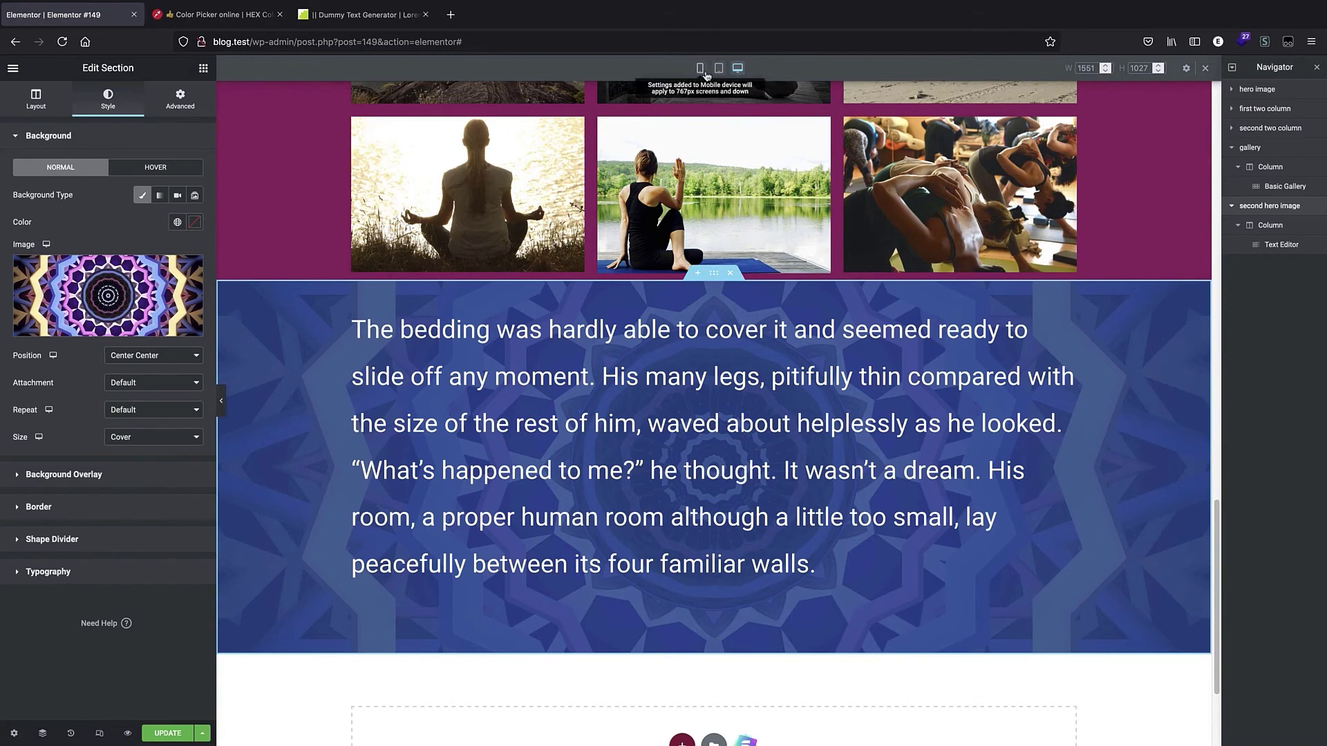
# Replace the section's background image with the meditation-5144249_1920 photo from the media library.
pyautogui.click(43, 289)
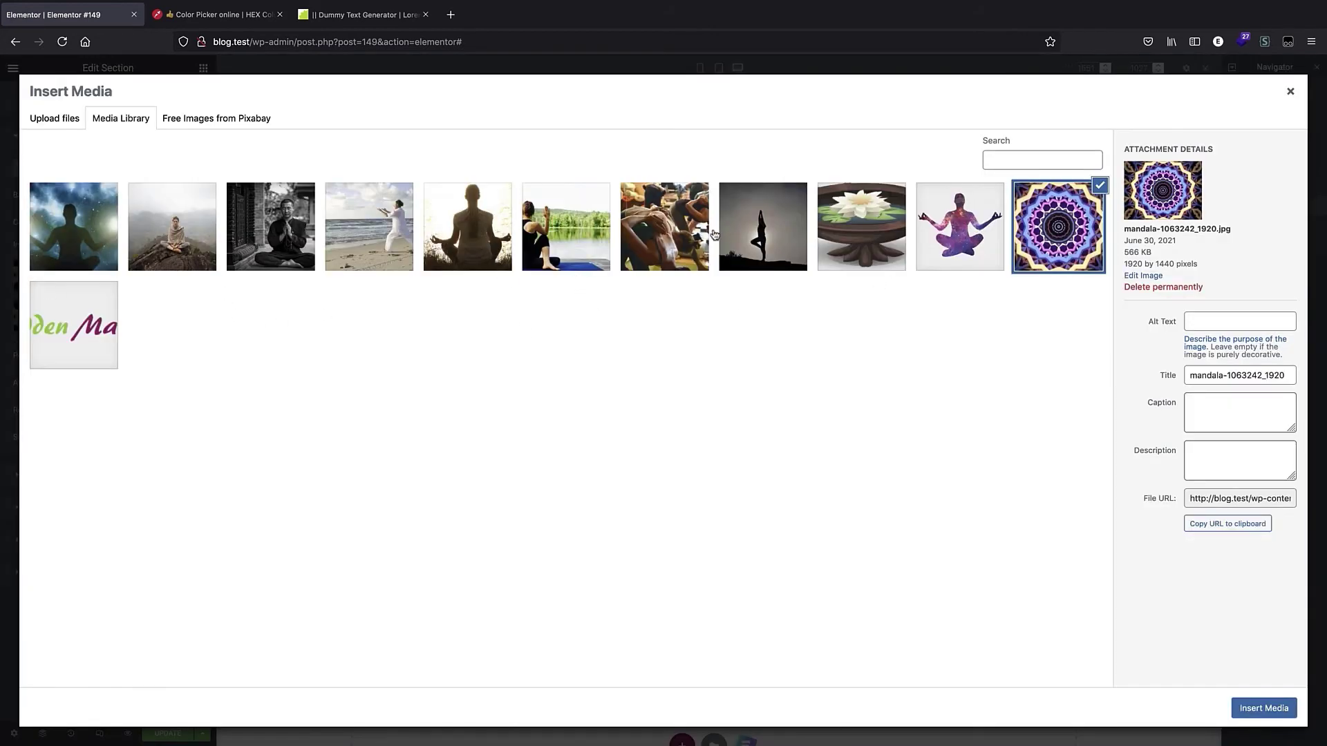
pyautogui.click(67, 269)
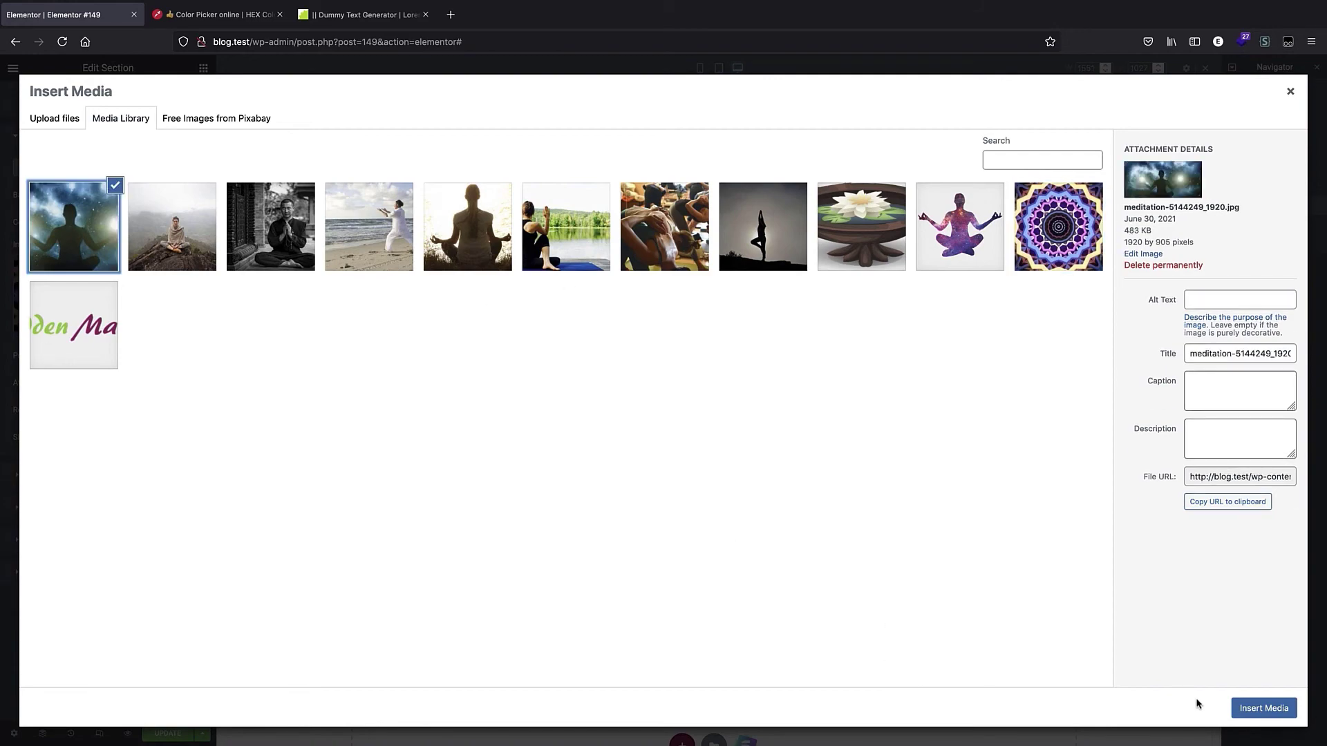
pyautogui.click(1263, 708)
# Preview the second hero section in tablet and mobile views.
pyautogui.scroll(-3, 708, 422)
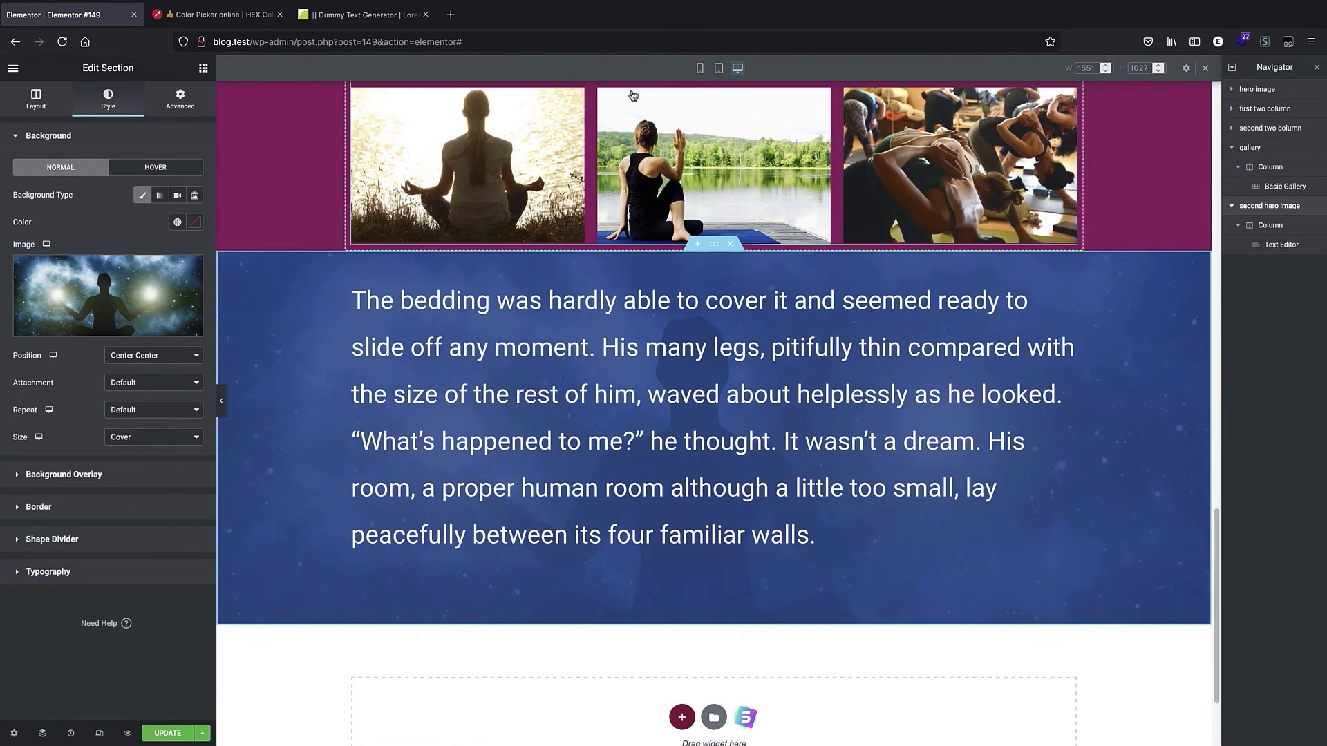
pyautogui.click(718, 67)
pyautogui.click(701, 68)
pyautogui.scroll(-5, 700, 249)
pyautogui.scroll(-8, 701, 249)
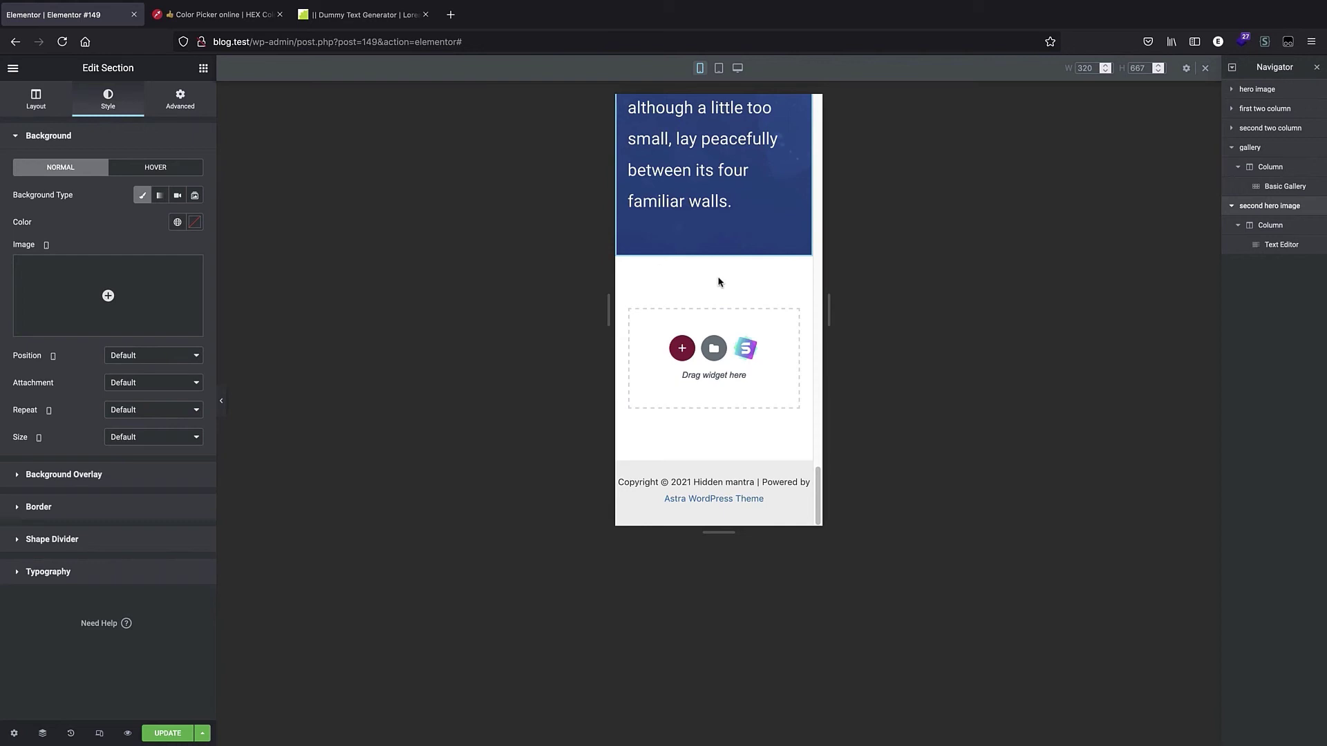
# Save the page and go to the blog.test admin dashboard.
pyautogui.click(168, 733)
pyautogui.click(277, 43)
pyautogui.write('blog.test/wp-admin/about.php')
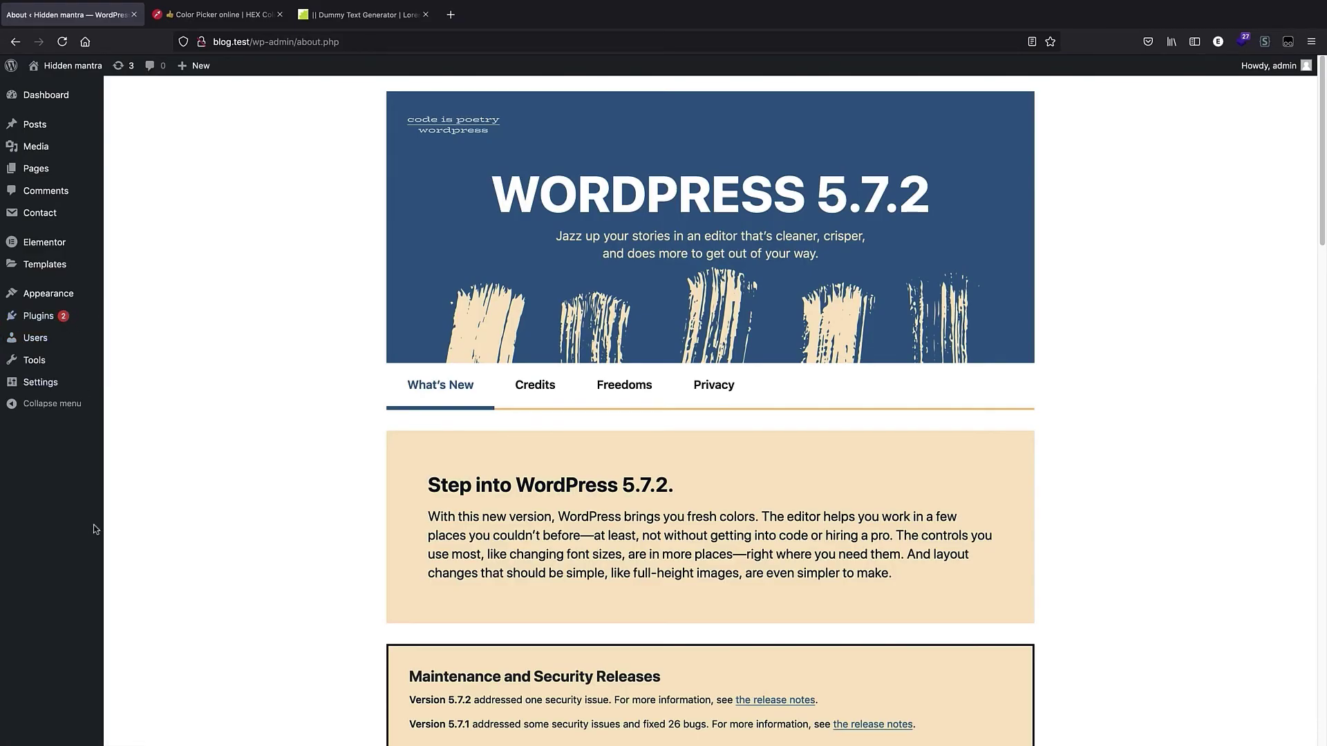
# Review the list of installed plugins.
pyautogui.click(60, 320)
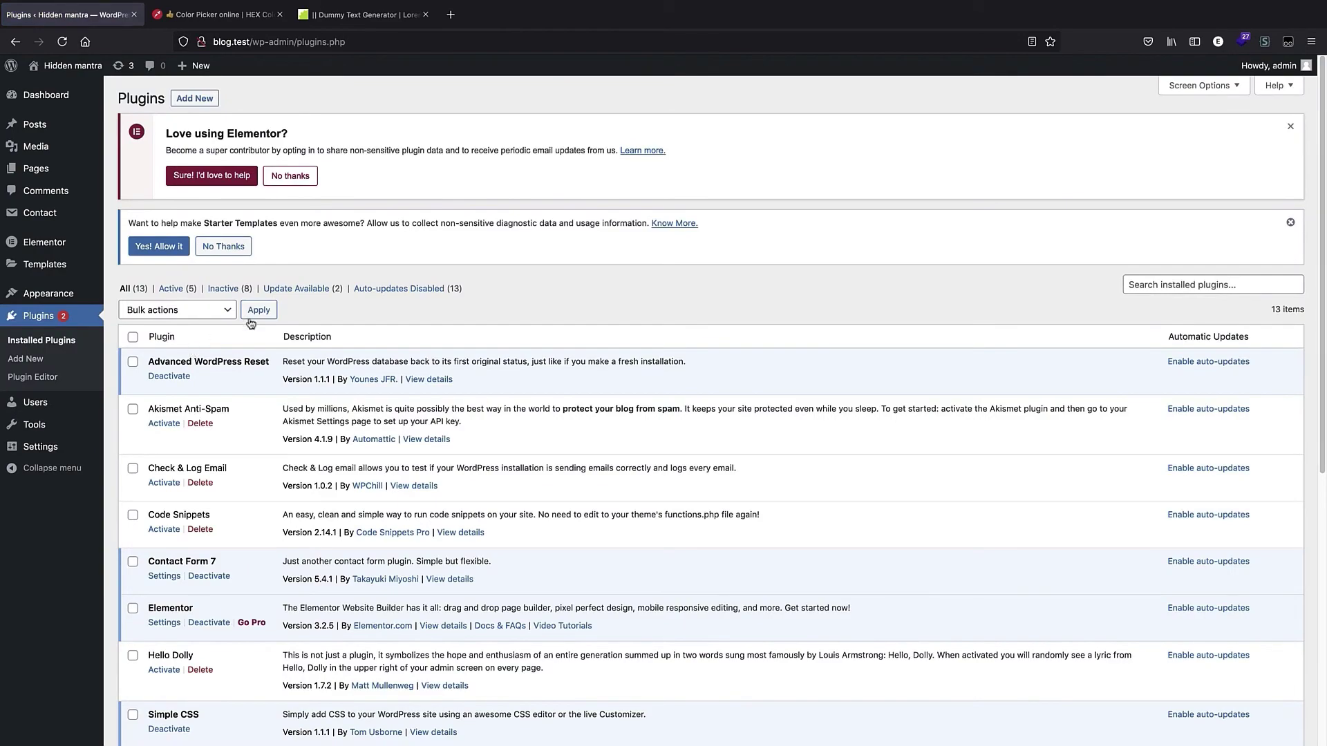
pyautogui.scroll(-5, 269, 321)
pyautogui.scroll(-4, 269, 321)
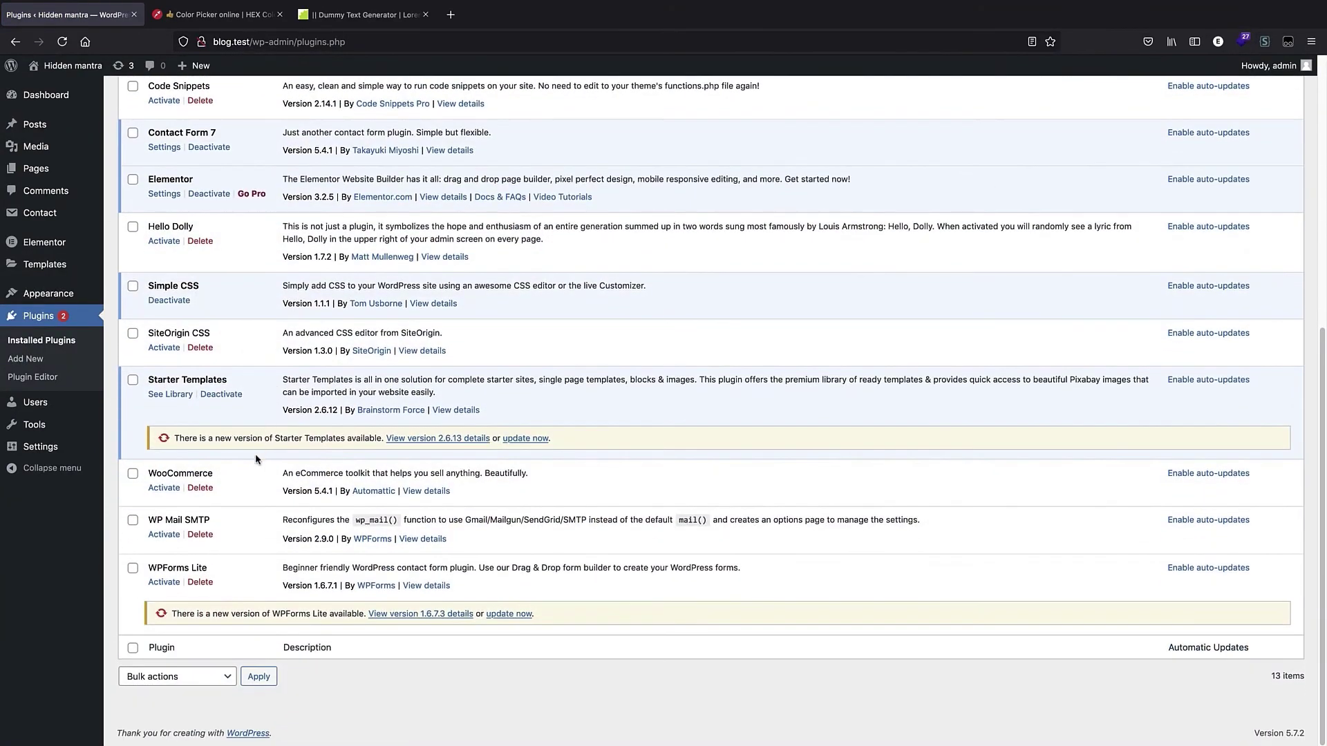
pyautogui.scroll(1, 222, 271)
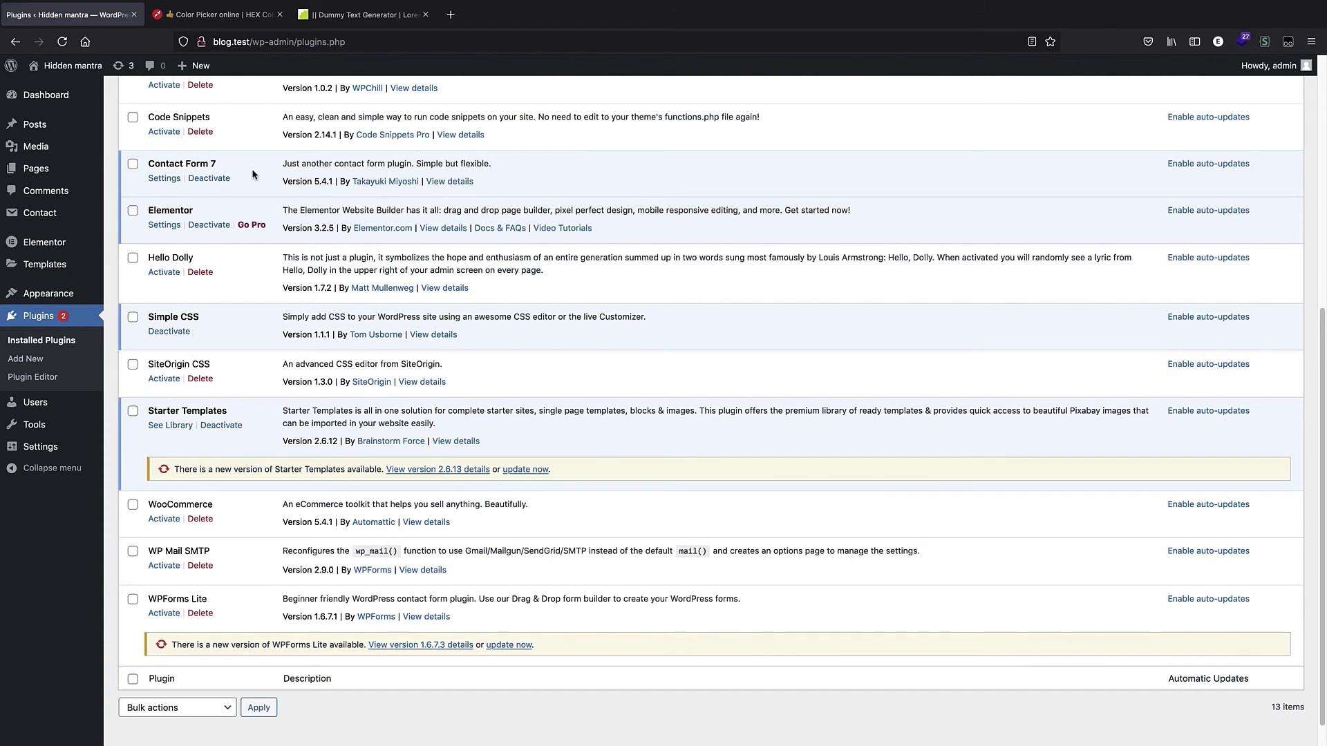
# Open Contact Forms and copy the shortcode of the Contact us form.
pyautogui.click(41, 213)
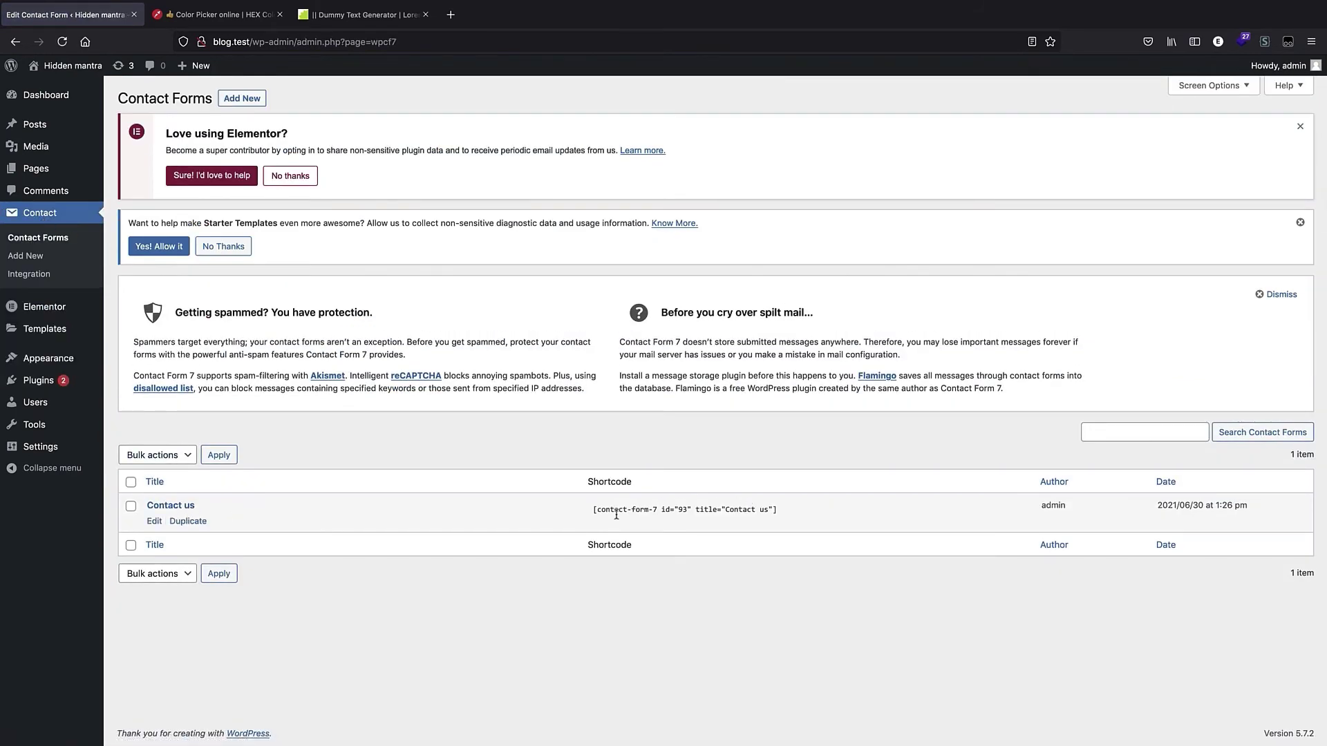
pyautogui.moveTo(595, 514); pyautogui.dragTo(806, 507)
pyautogui.press('super+c')
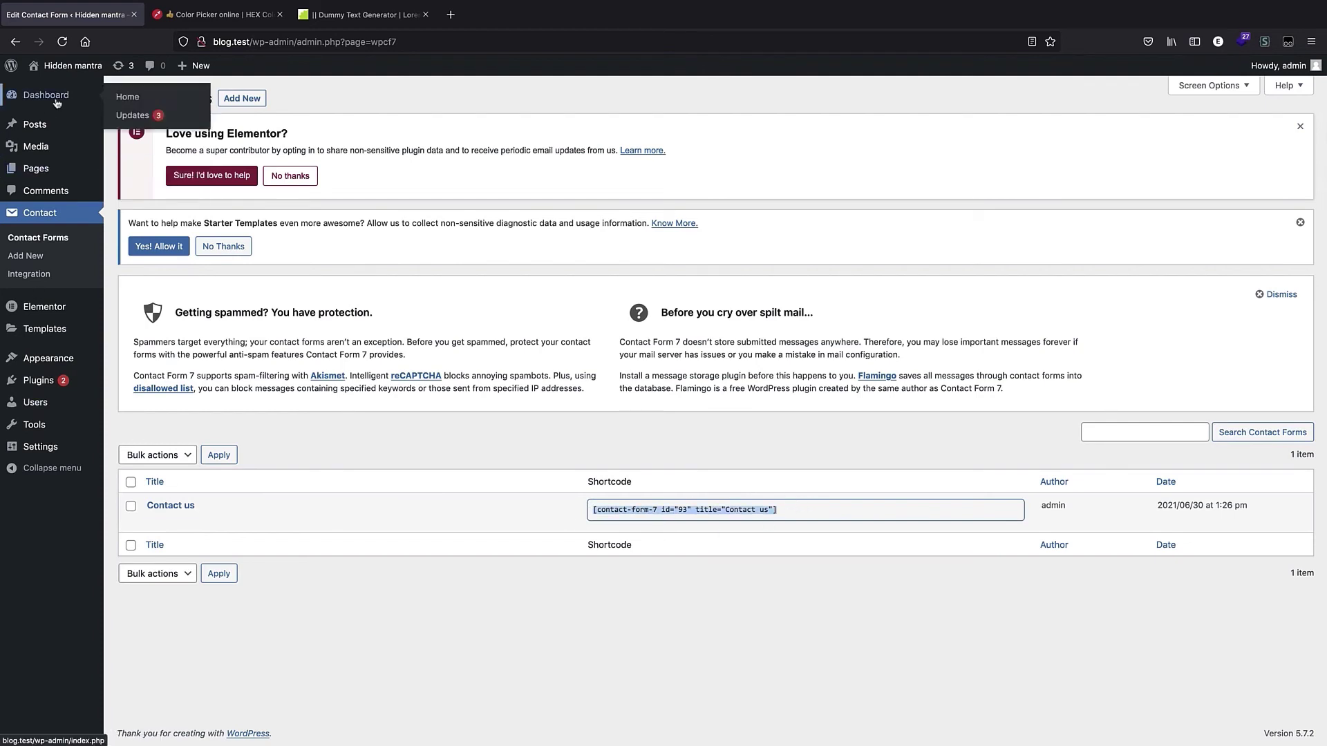
# Return to editing the page in Elementor and scroll to the second hero section.
pyautogui.click(34, 171)
pyautogui.click(175, 404)
pyautogui.click(622, 308)
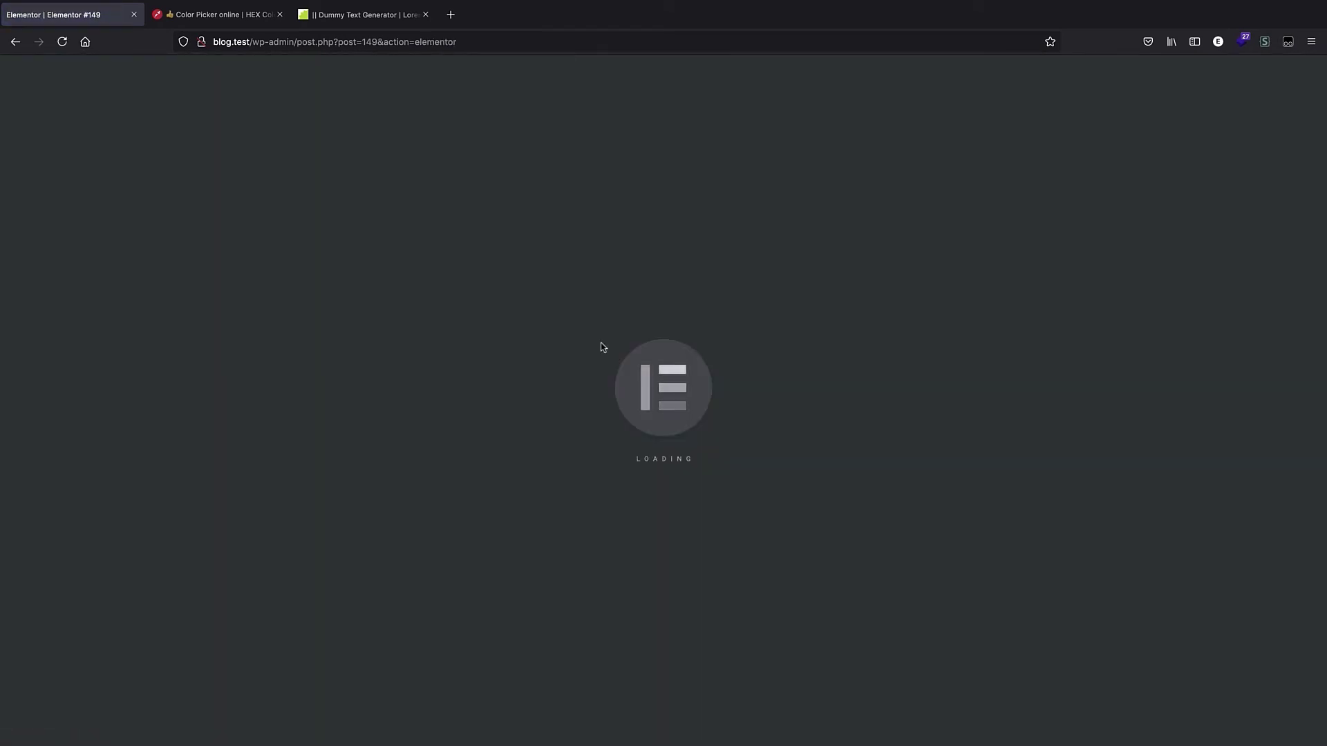
pyautogui.scroll(-5, 545, 379)
pyautogui.scroll(-10, 545, 379)
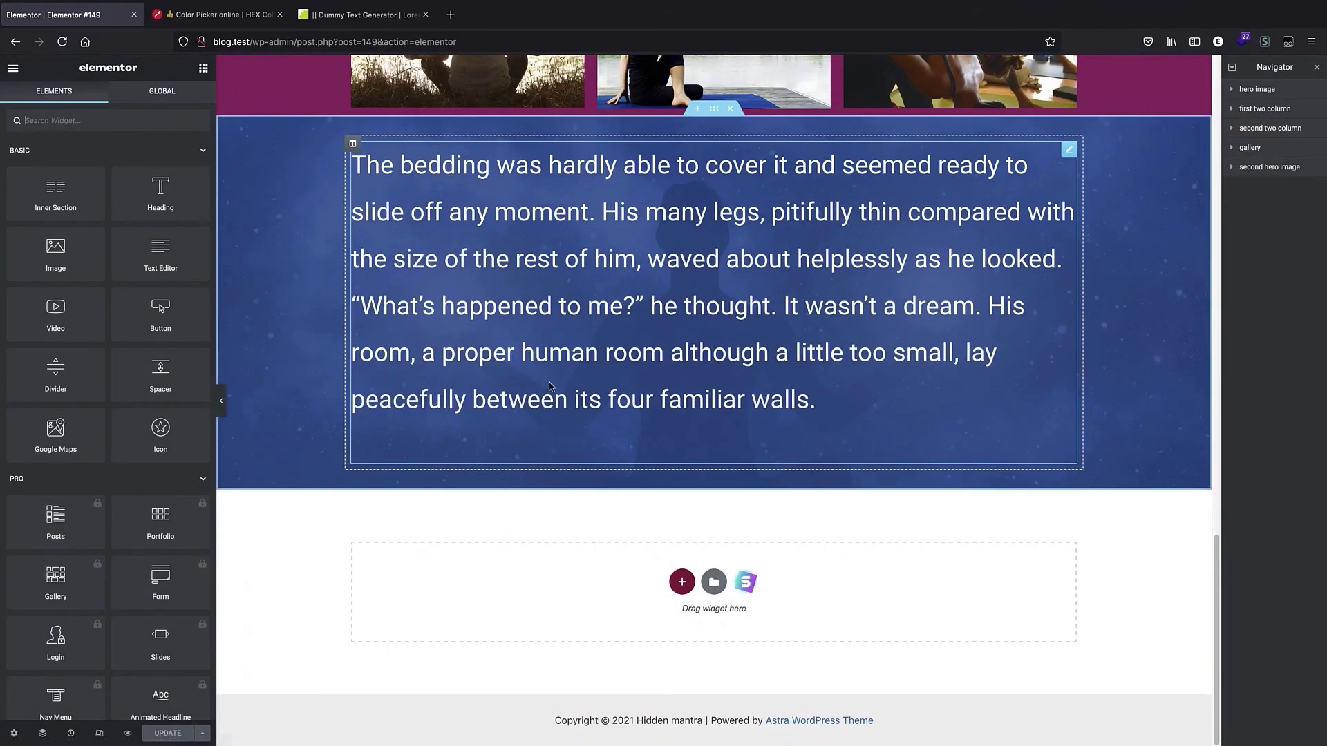
# Add a Shortcode widget below the hero section and paste the Contact us form shortcode into it.
pyautogui.write('short')
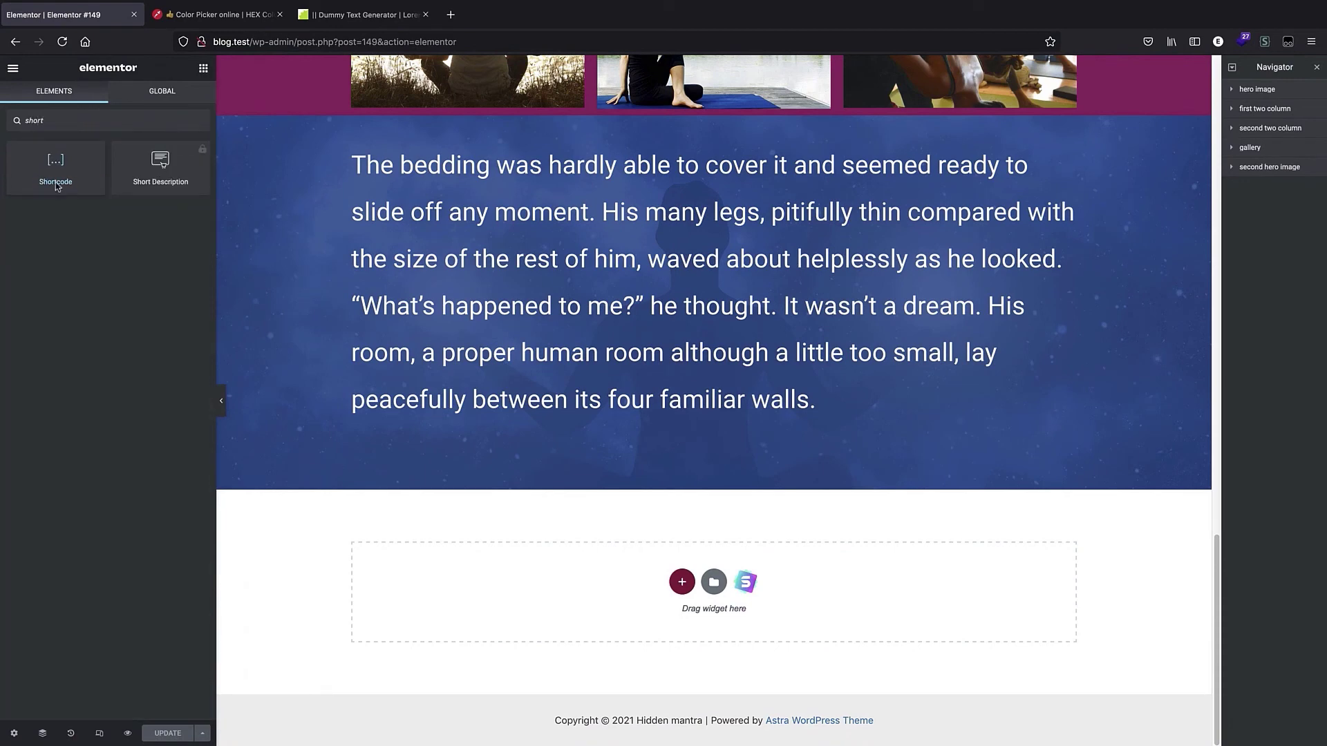
pyautogui.moveTo(56, 186); pyautogui.dragTo(615, 602)
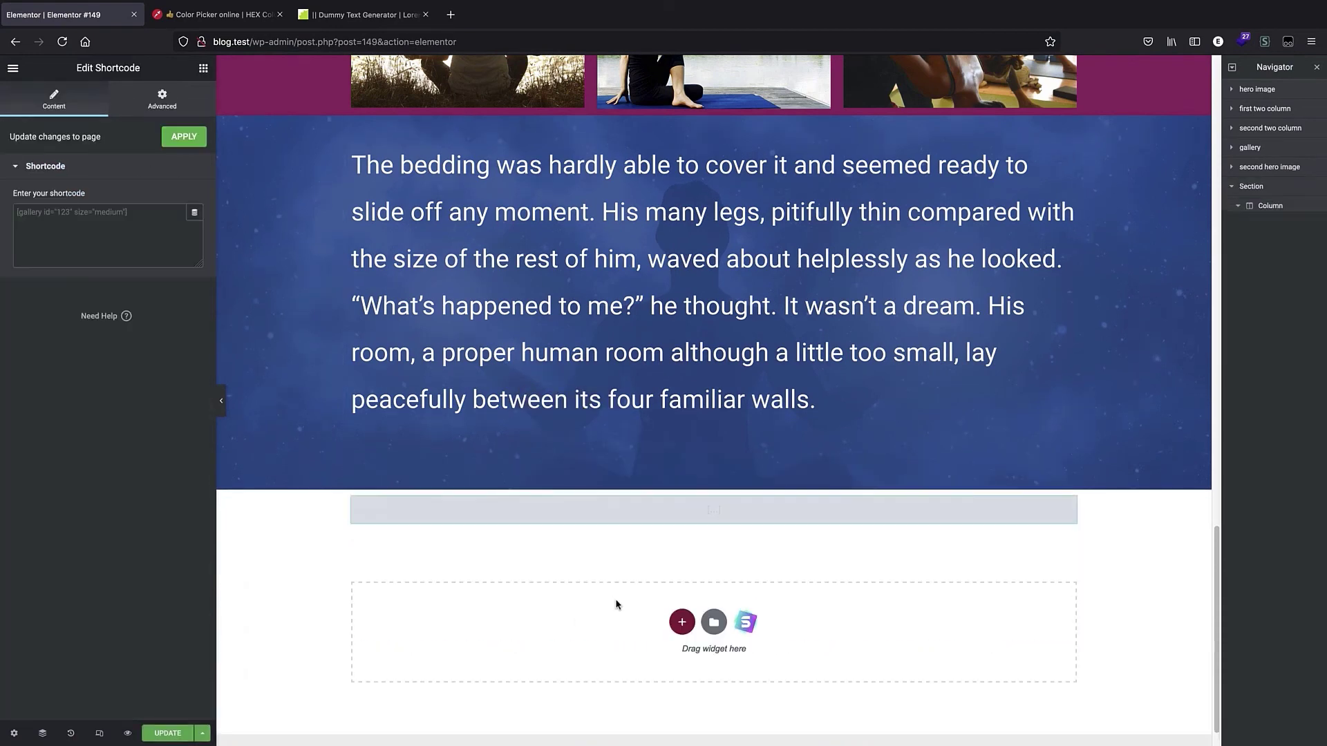
pyautogui.click(123, 240)
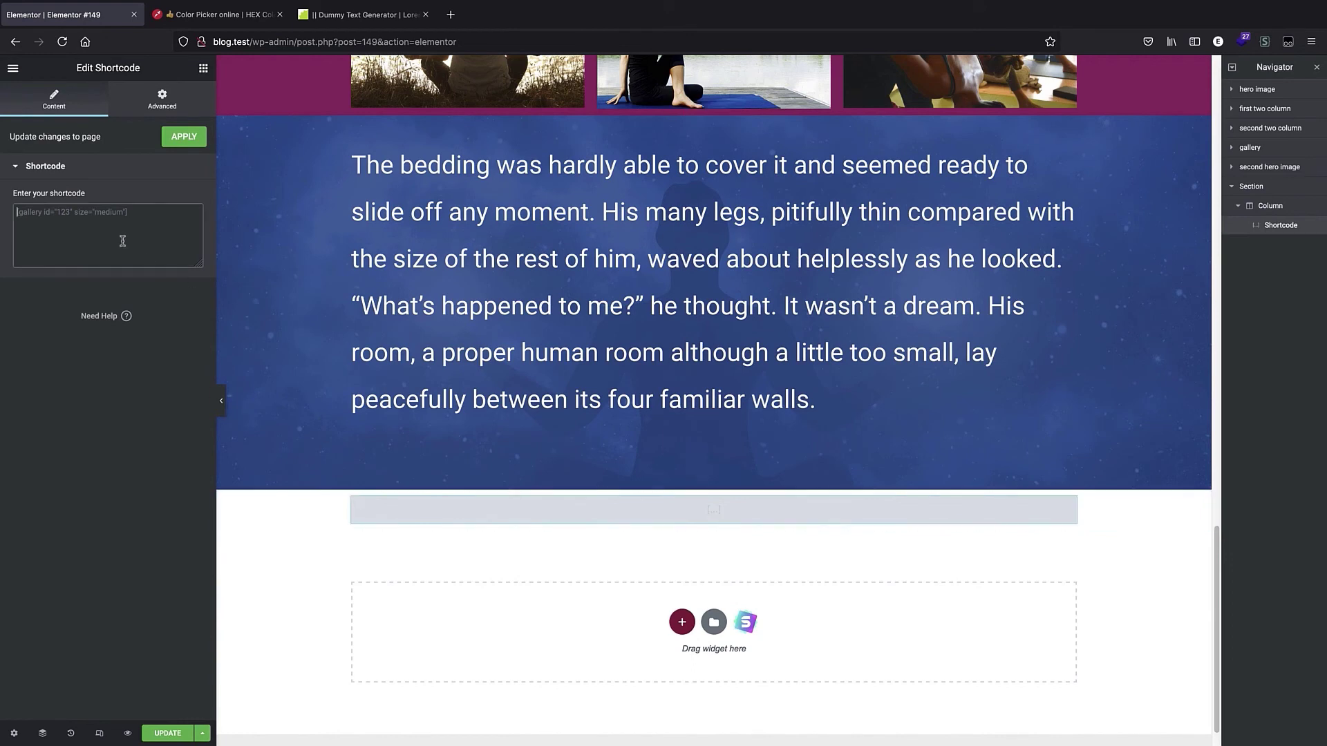
pyautogui.press('super+v')
pyautogui.scroll(-5, 735, 325)
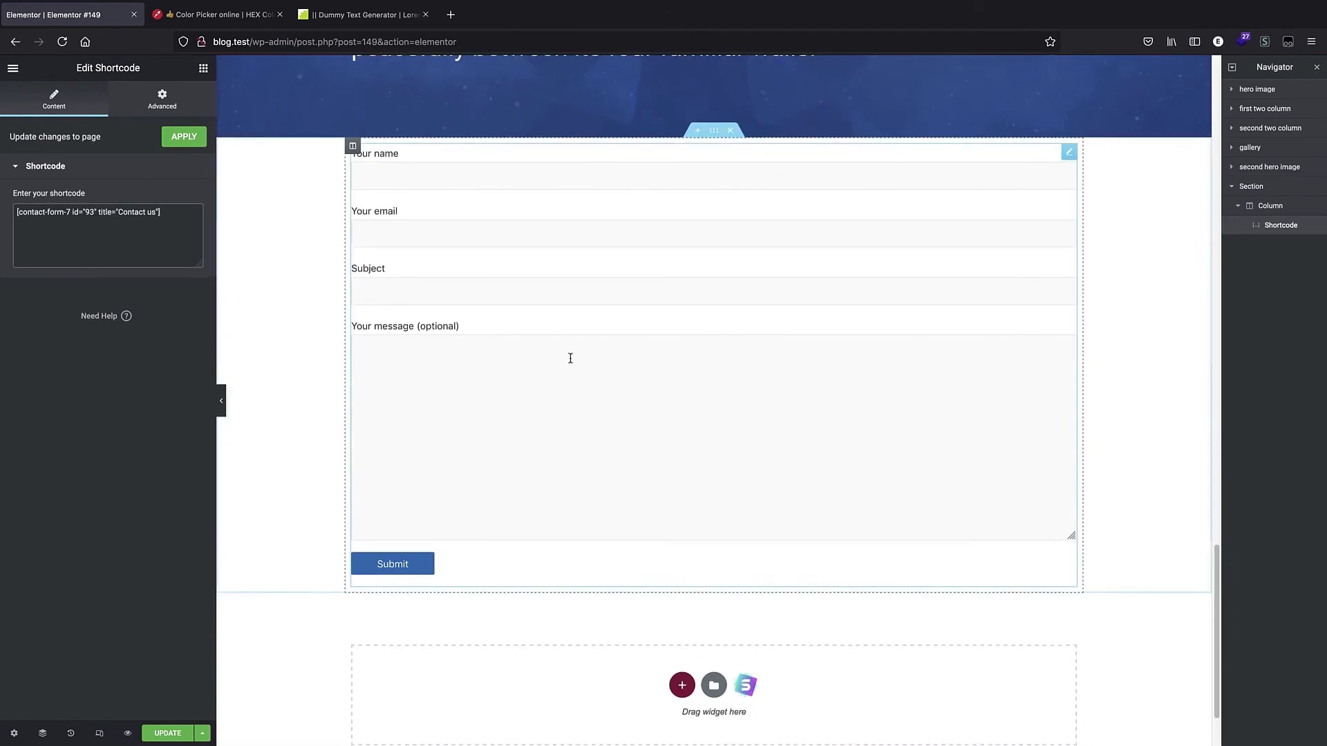
pyautogui.scroll(-2, 589, 309)
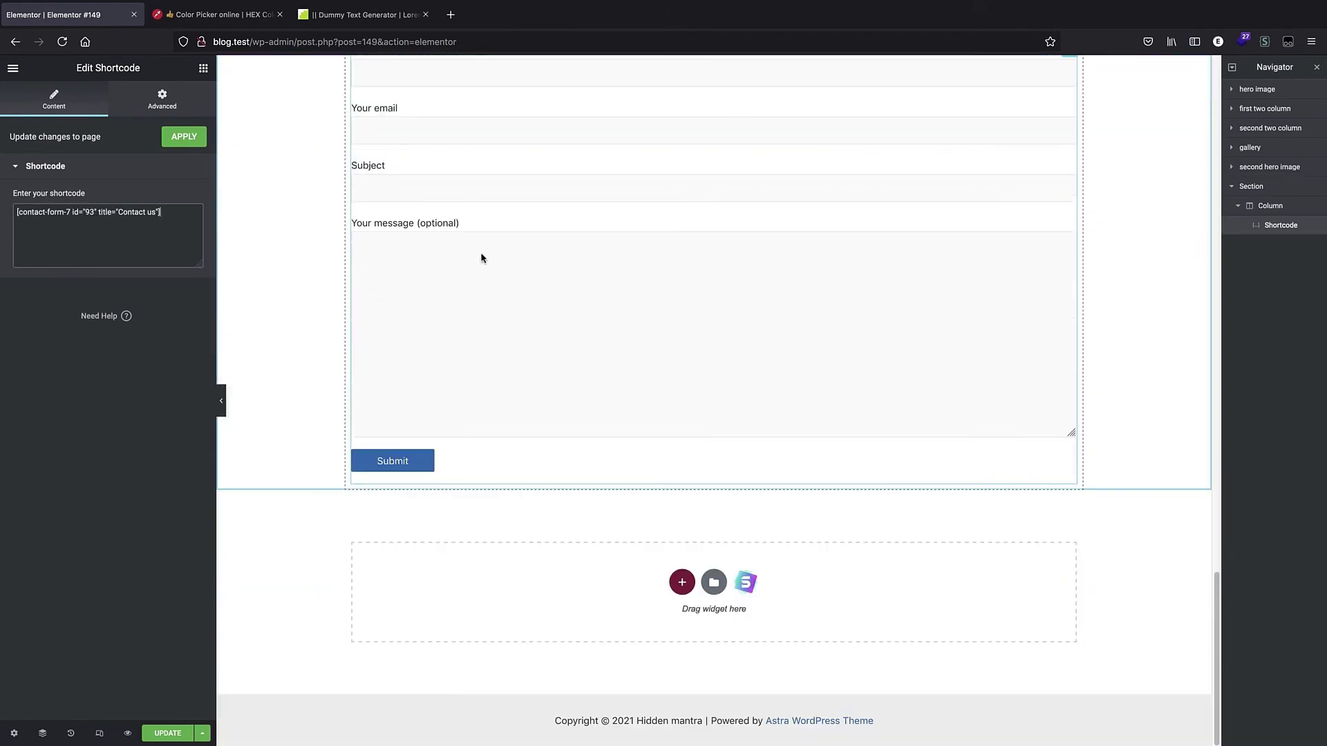
pyautogui.scroll(3, 429, 287)
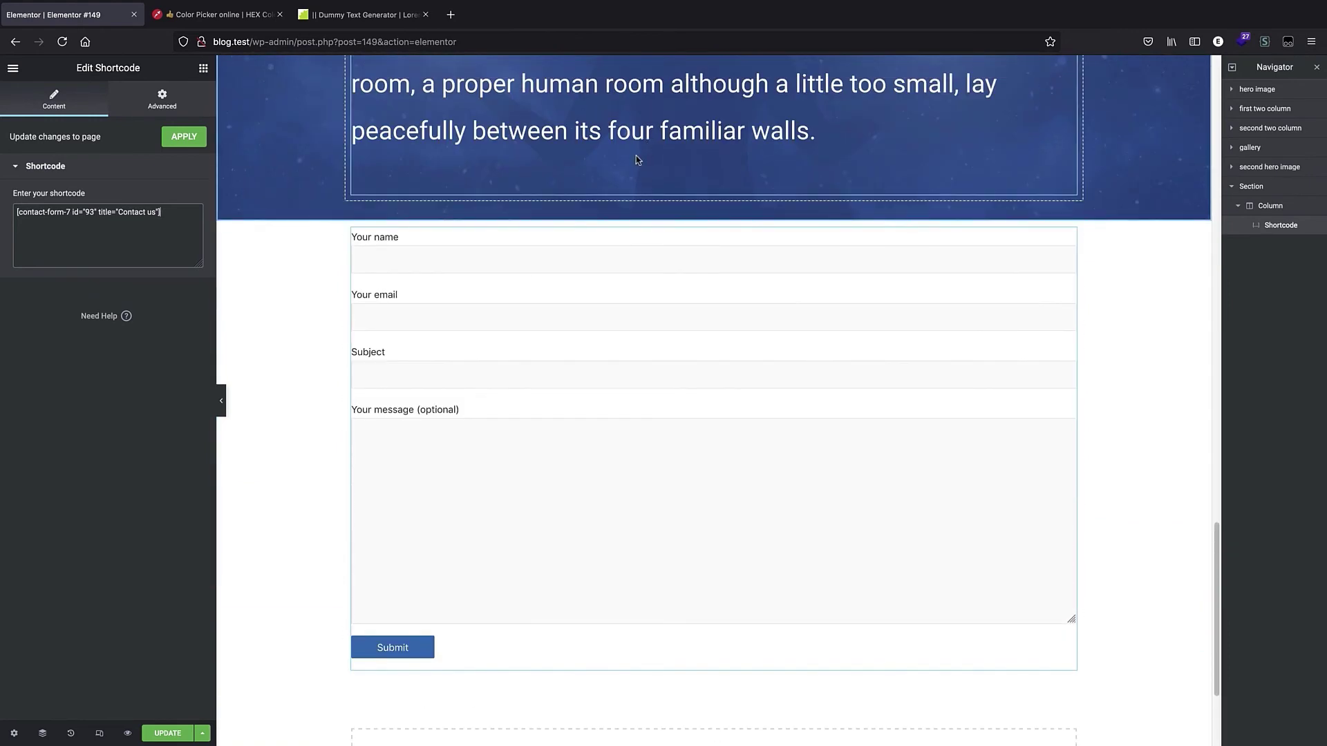
pyautogui.moveTo(437, 283)
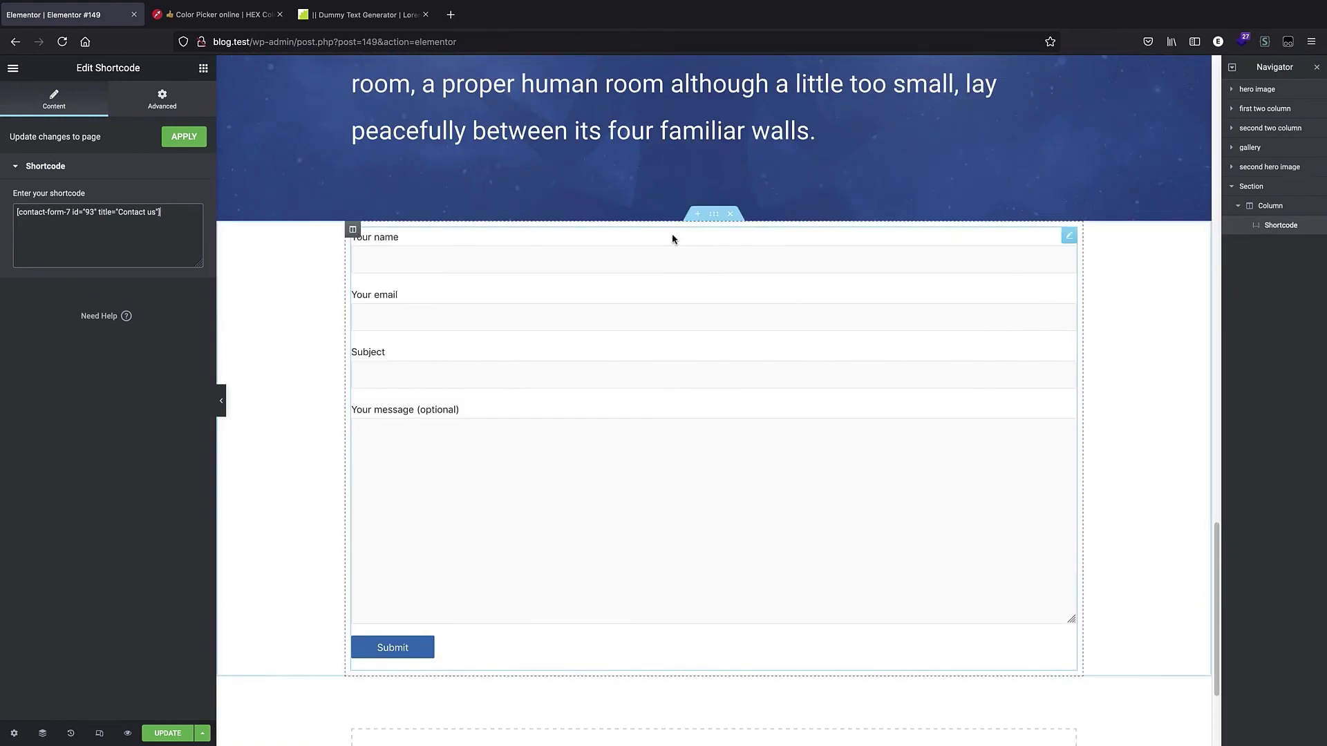
pyautogui.click(12, 68)
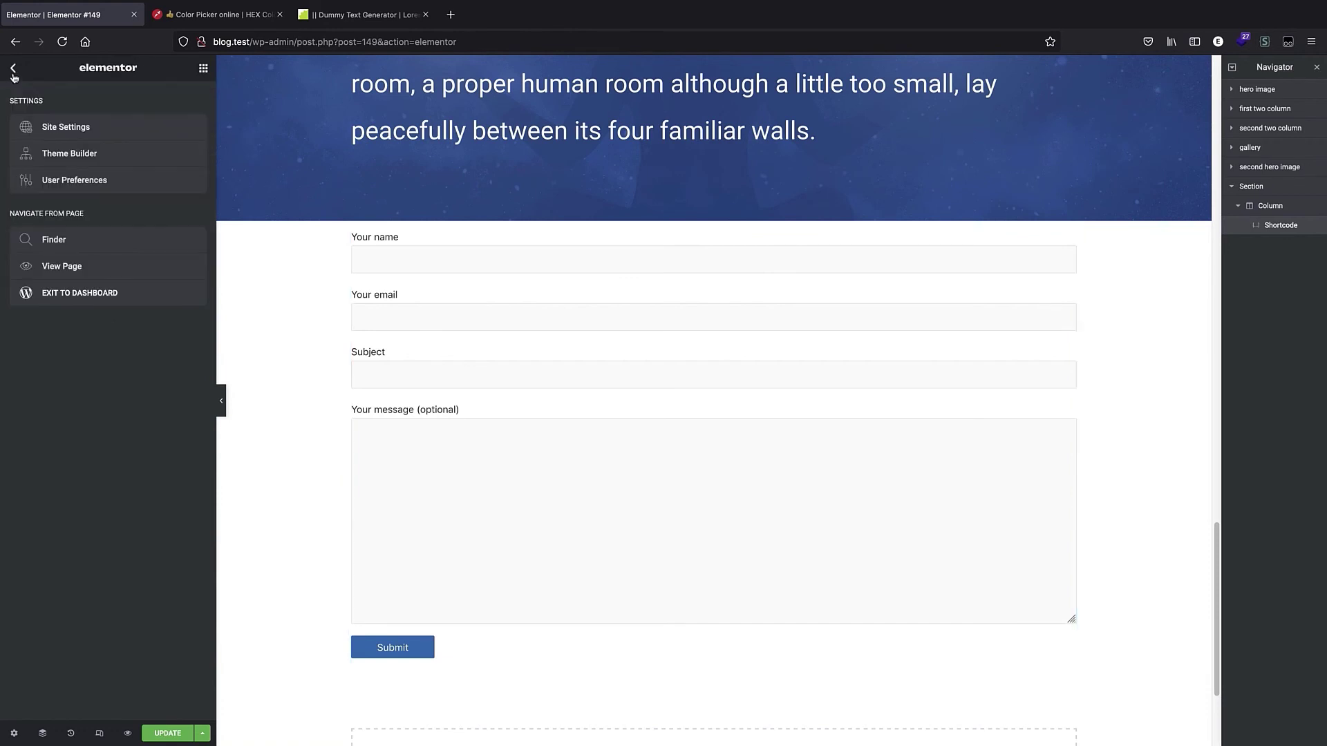
pyautogui.click(13, 67)
pyautogui.click(525, 574)
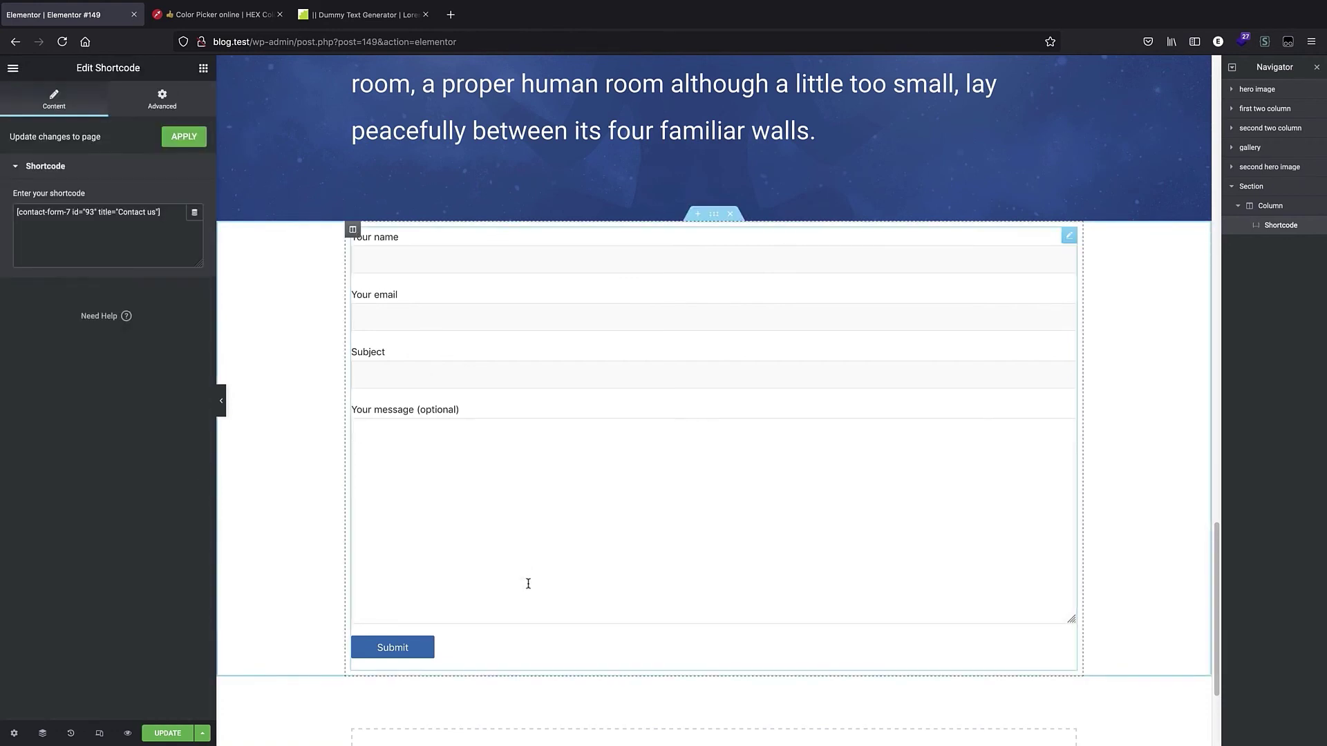
pyautogui.click(1265, 192)
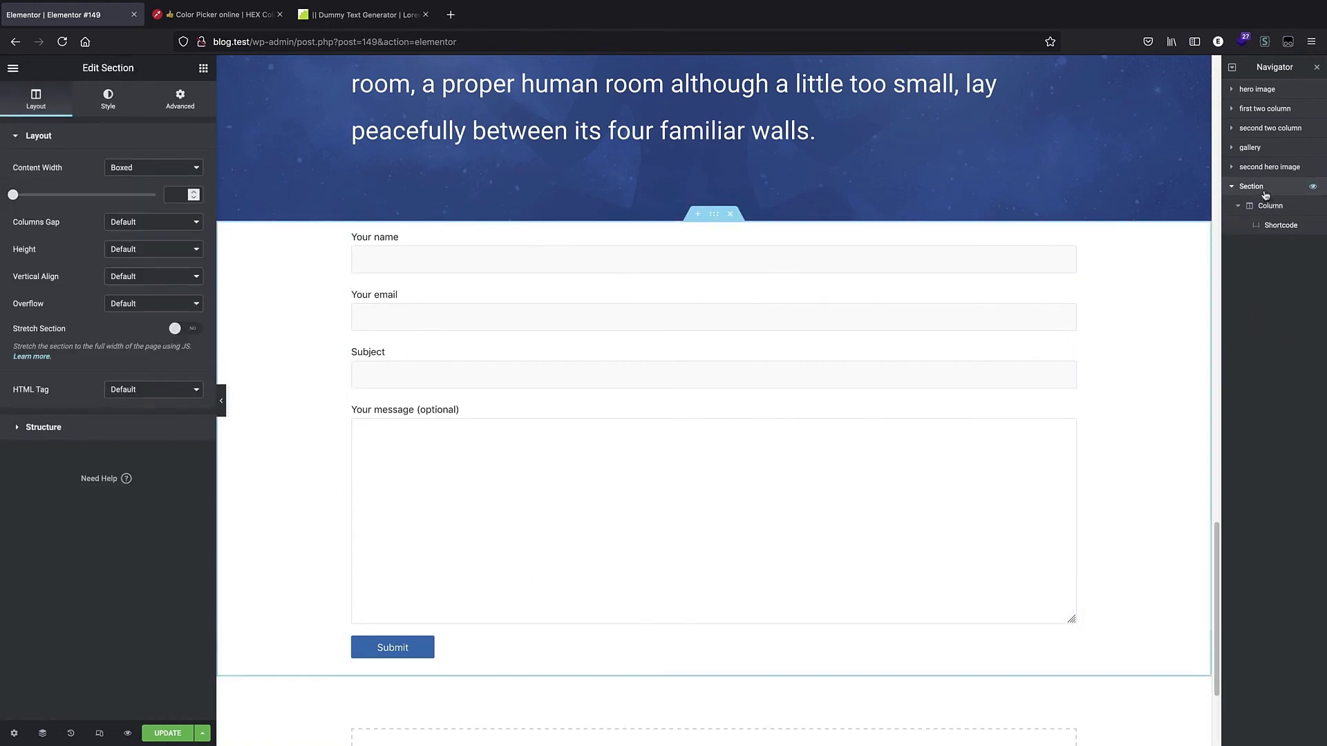
# Add a Heading widget above the contact form with the title 'start your spiritual life'.
pyautogui.click(12, 68)
pyautogui.click(13, 67)
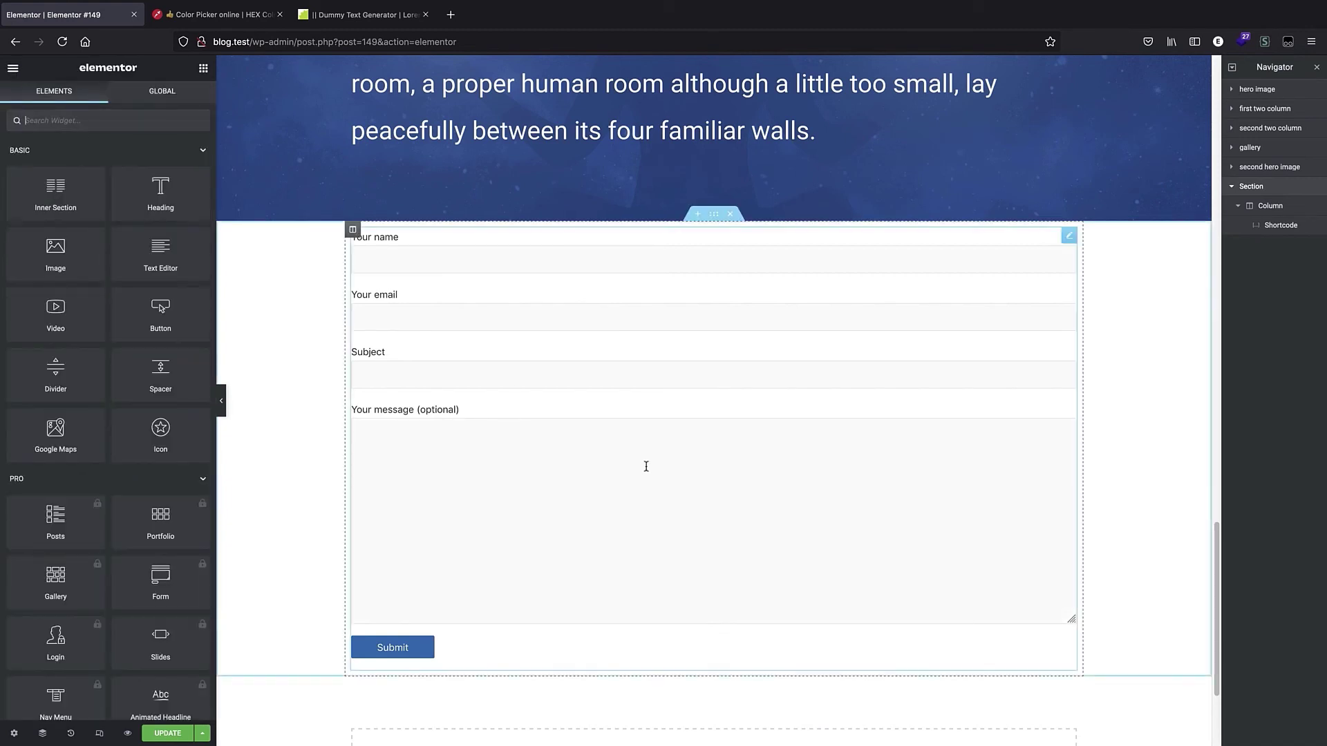
pyautogui.moveTo(243, 183); pyautogui.dragTo(417, 249)
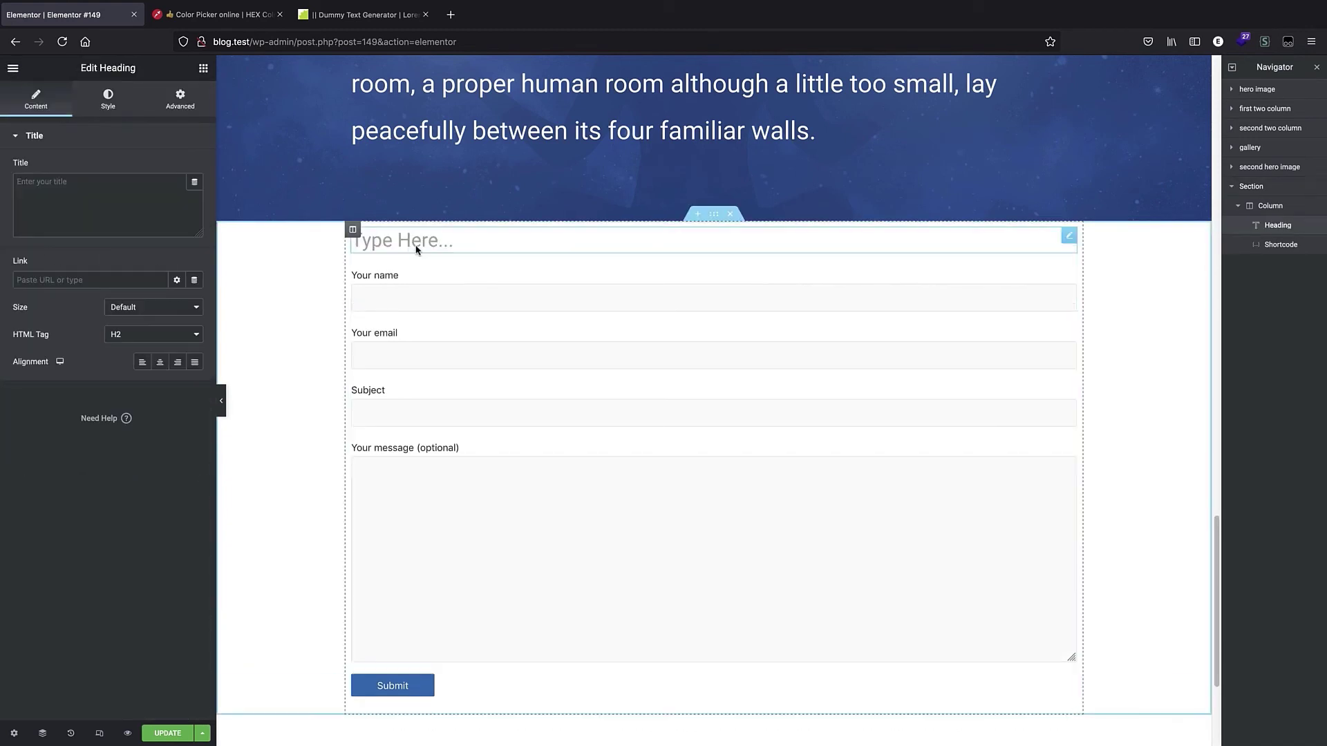
pyautogui.write('s')
pyautogui.press('Return')
pyautogui.write('tart your spir')
pyautogui.press('Home')
pyautogui.press('BackSpace')
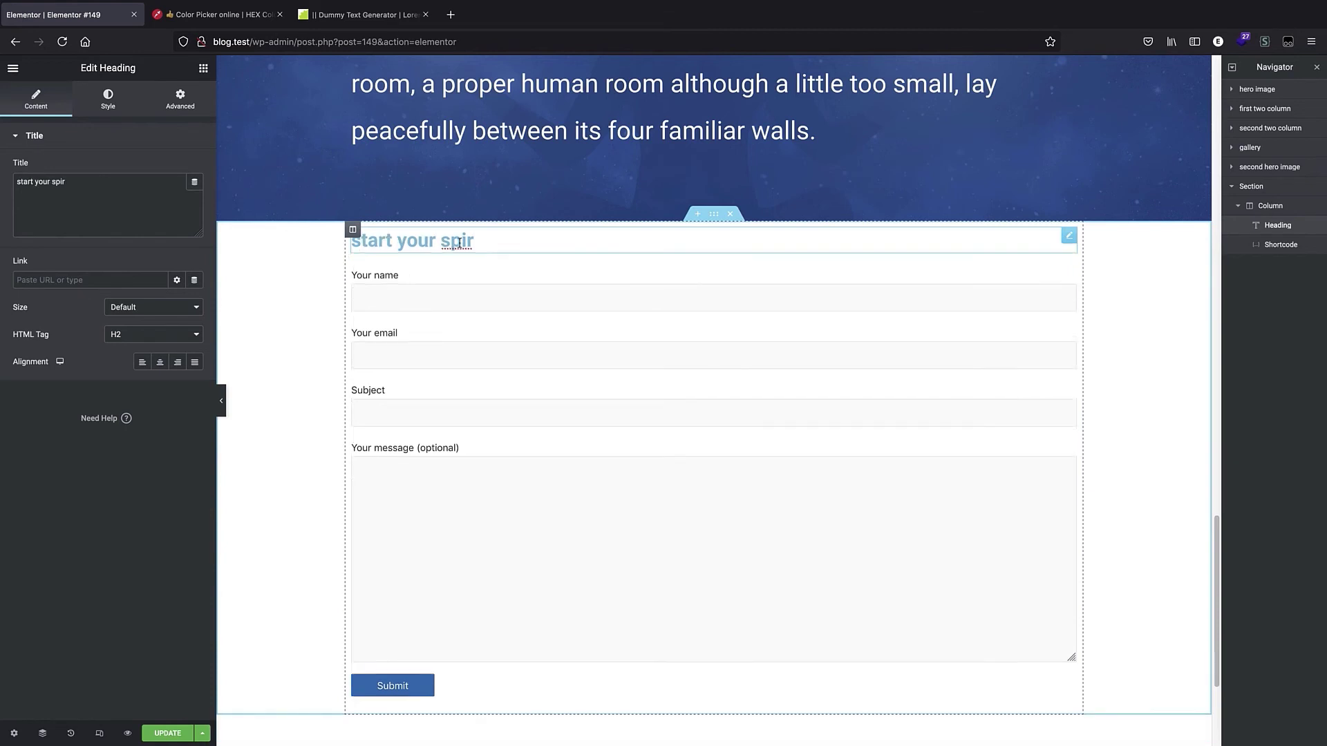
pyautogui.write('ritual life')
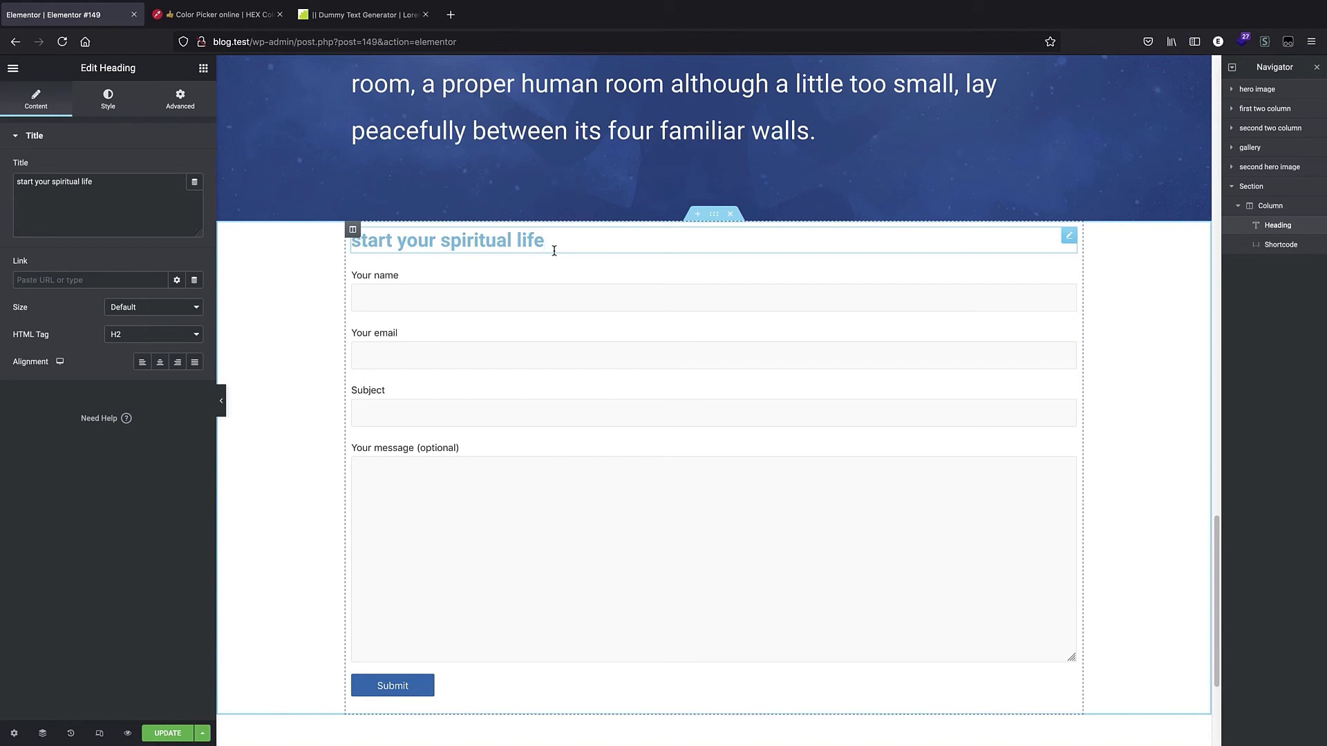
# Preview the new heading and form in mobile and desktop views.
pyautogui.tripleClick(553, 251)
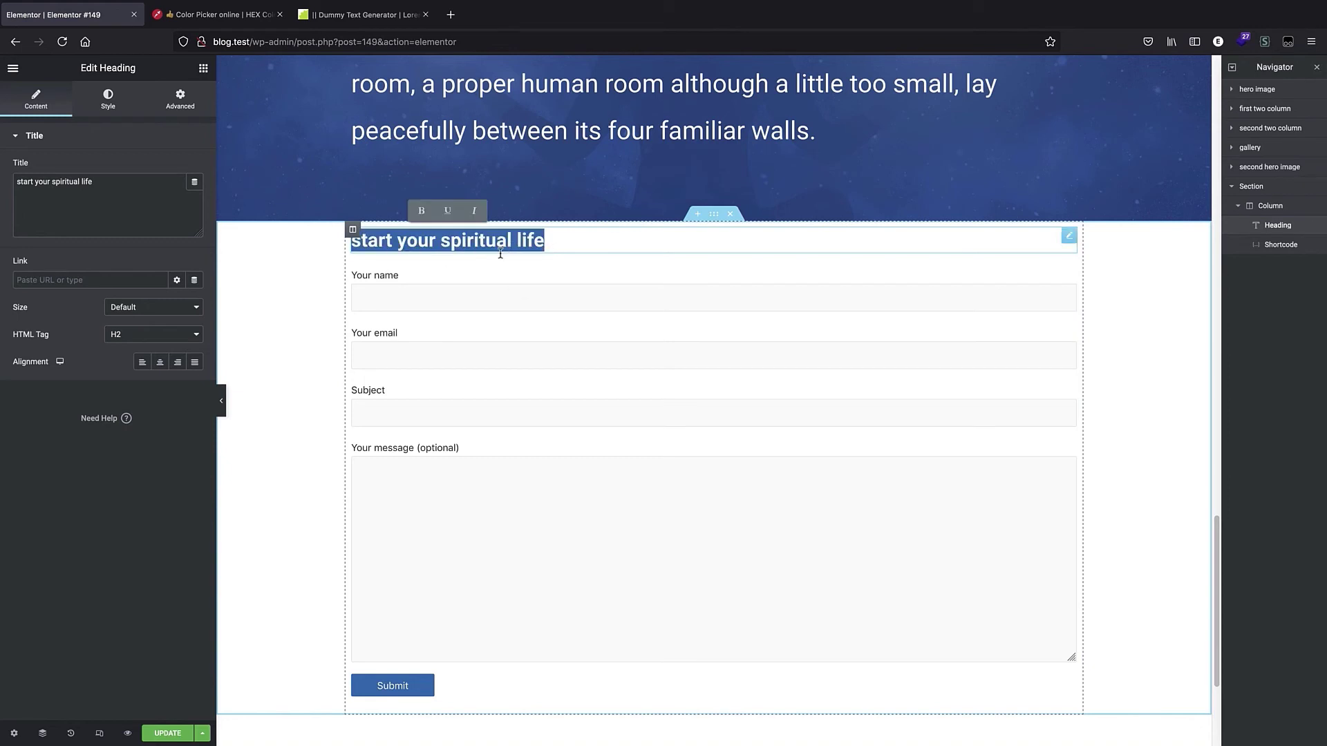
pyautogui.scroll(1, 632, 290)
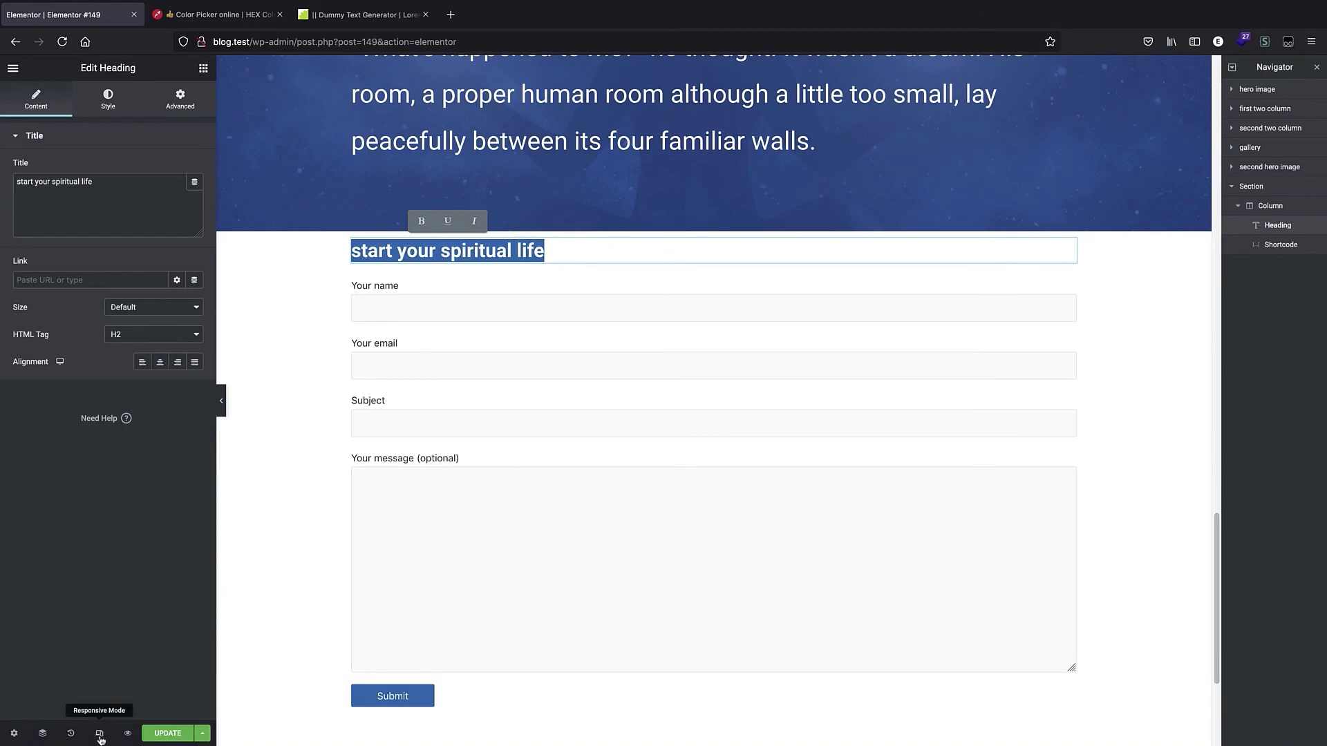
pyautogui.click(100, 735)
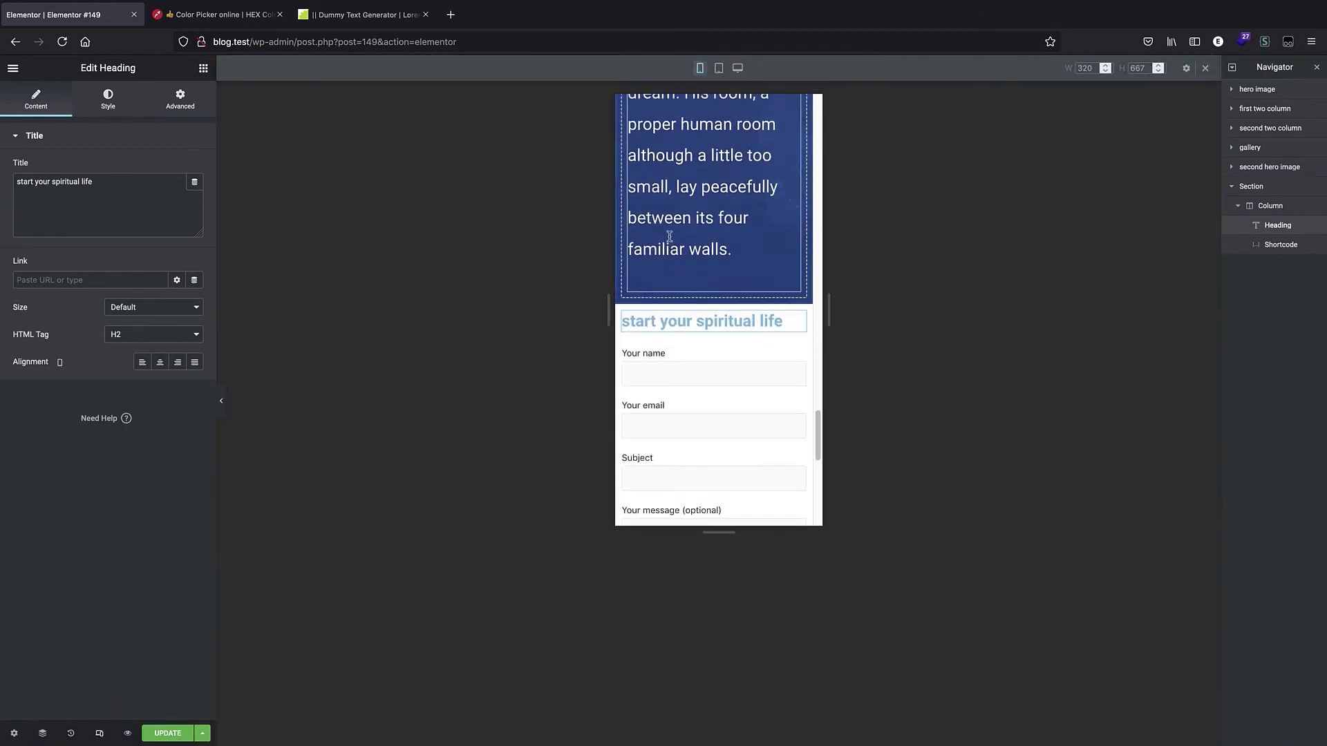
pyautogui.scroll(-3, 667, 260)
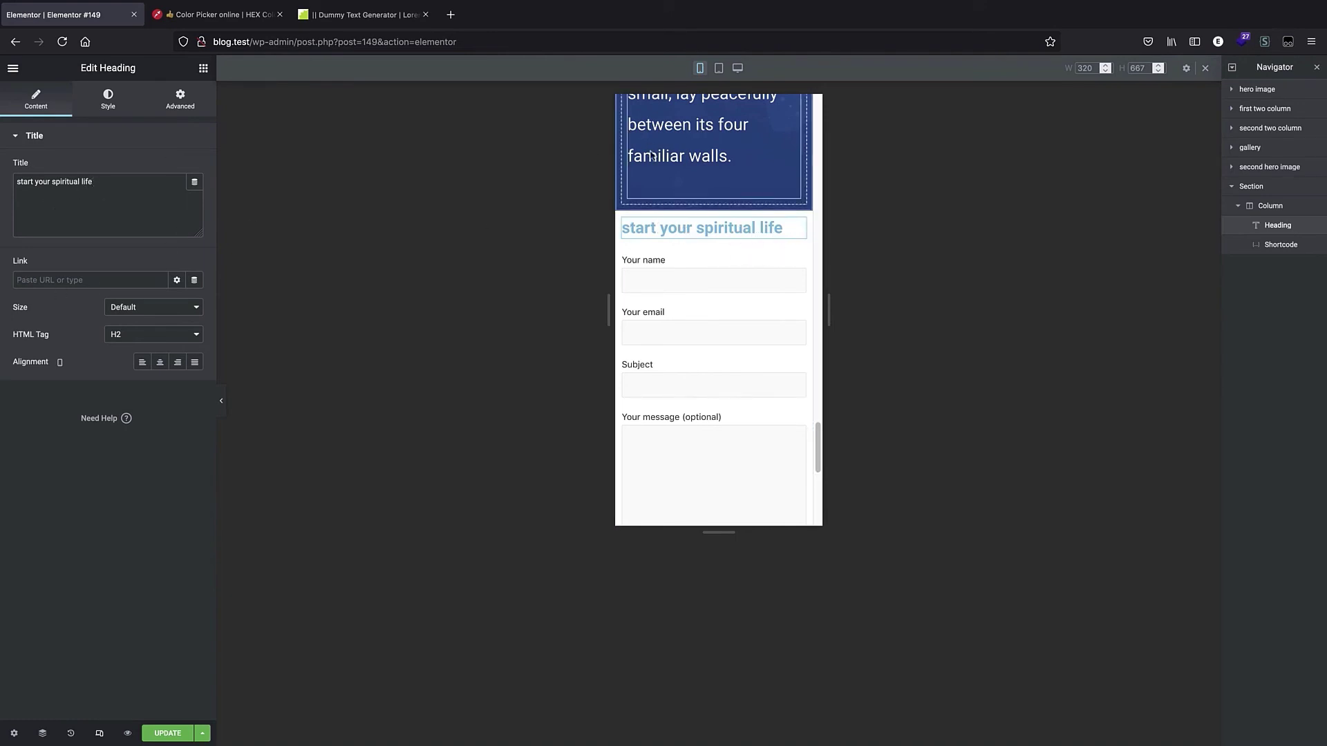
pyautogui.click(738, 70)
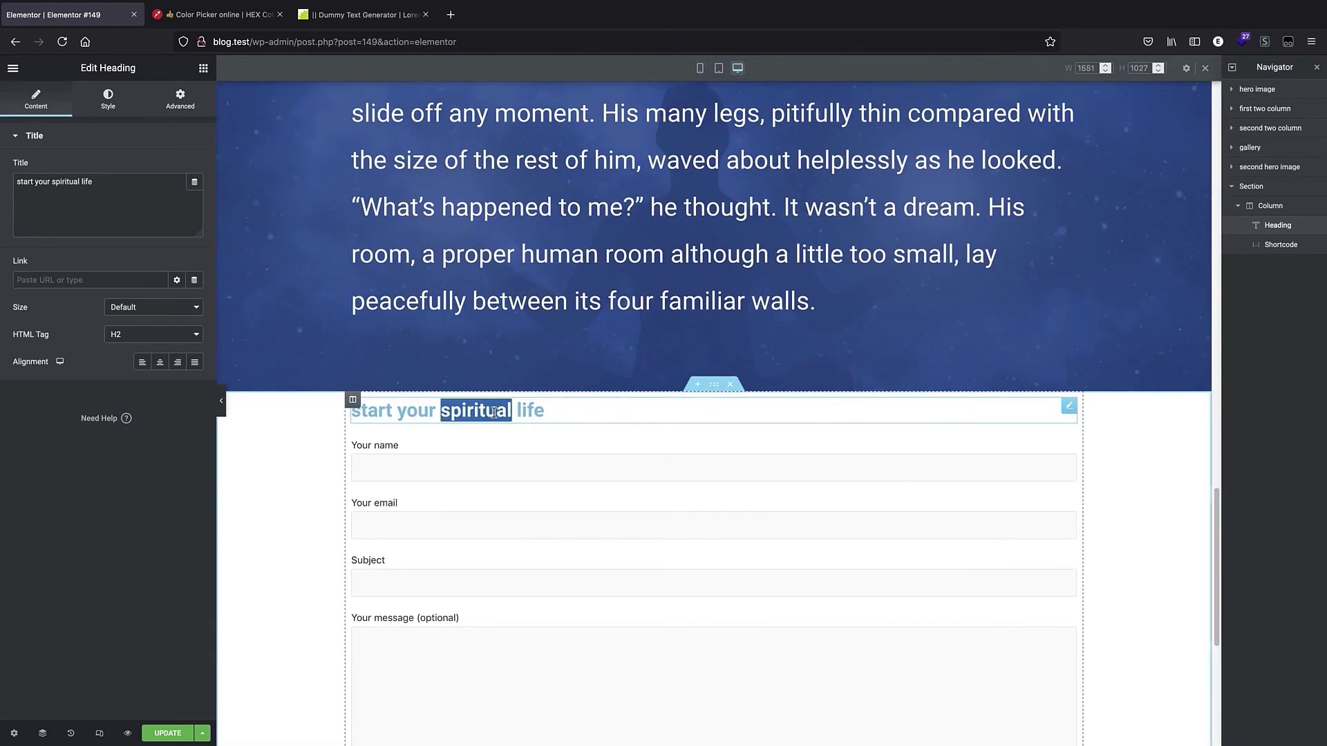
# Center-align the 'start your spiritual life' heading.
pyautogui.tripleClick(477, 410)
pyautogui.click(160, 362)
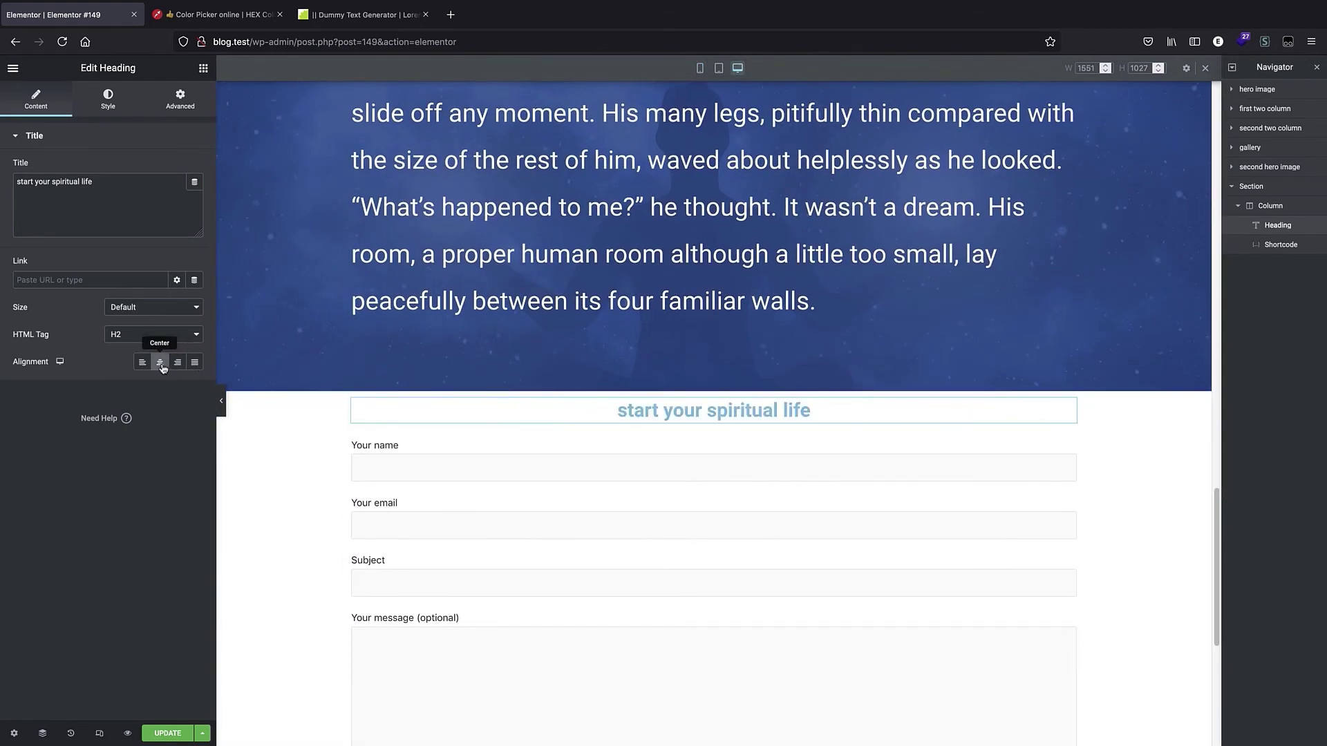
pyautogui.doubleClick(757, 412)
pyautogui.tripleClick(757, 420)
pyautogui.click(820, 418)
# Set the heading's desktop font size to 3 em in its typography style settings.
pyautogui.click(107, 99)
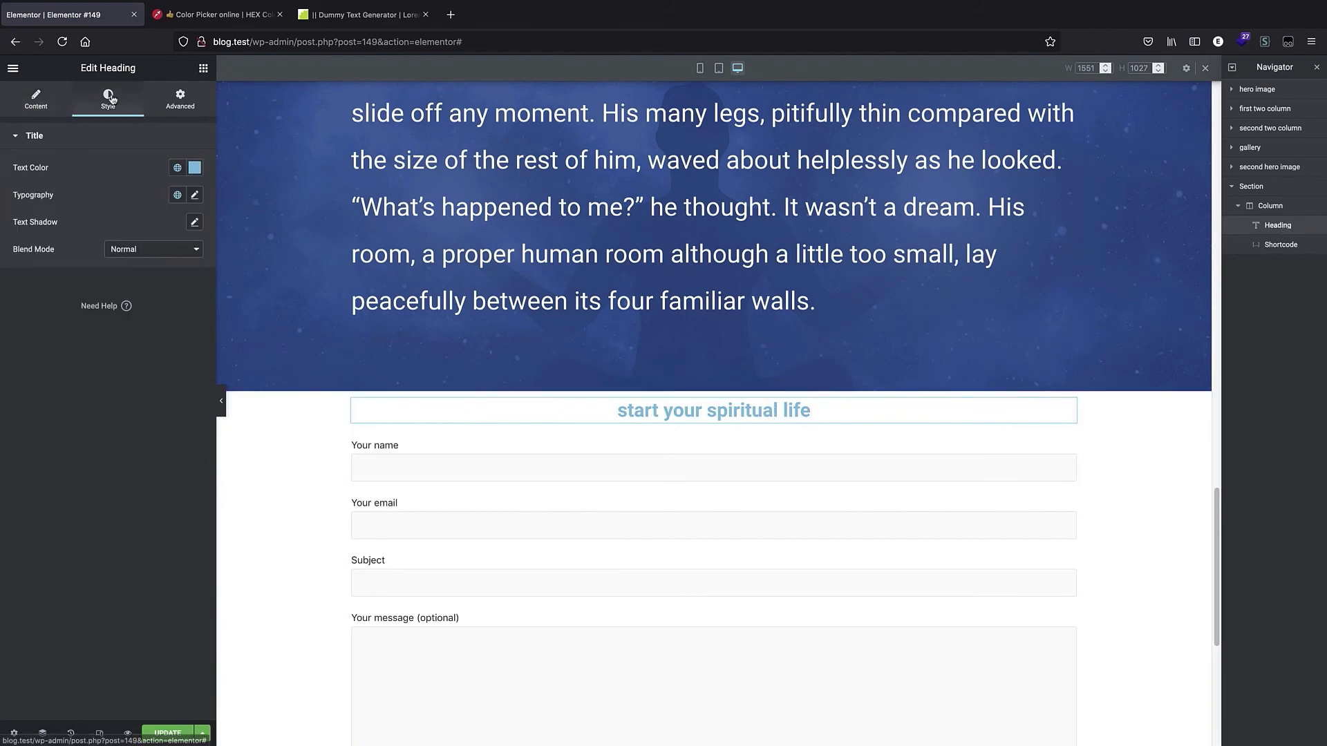
pyautogui.click(195, 196)
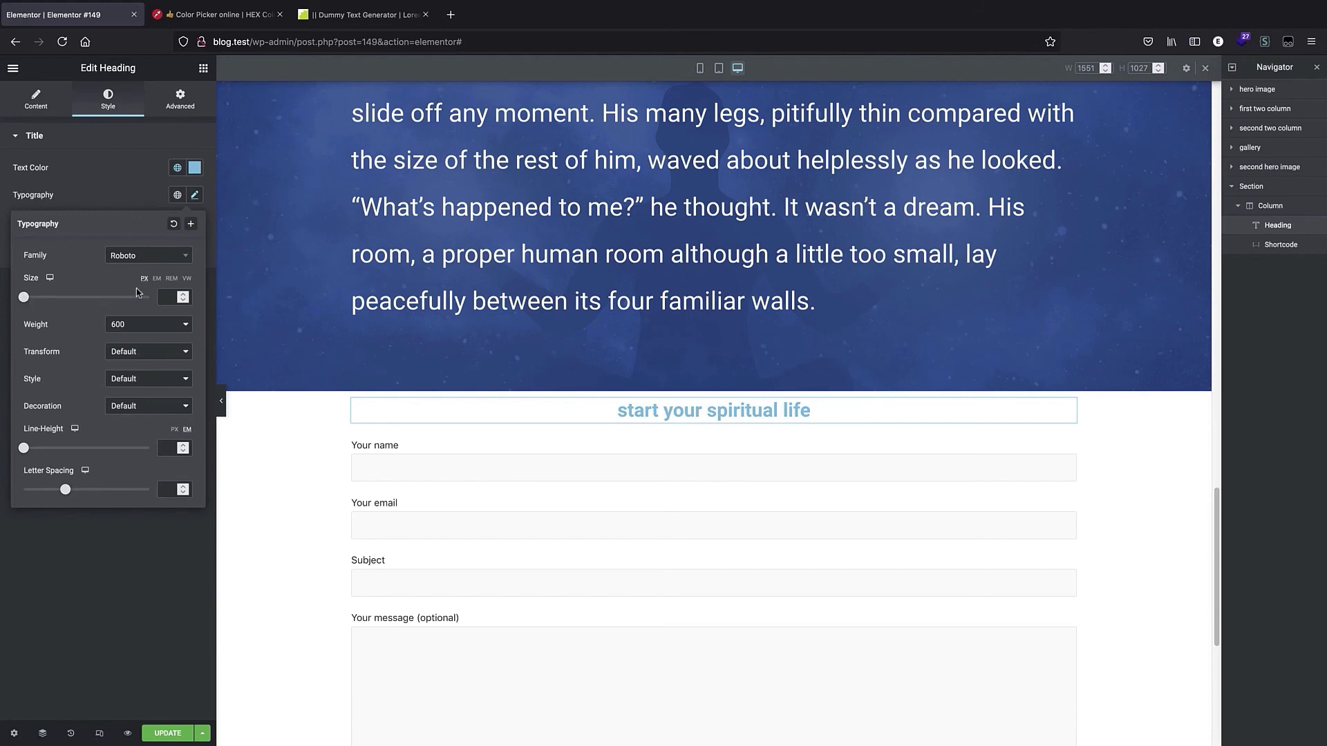
pyautogui.moveTo(24, 297); pyautogui.dragTo(61, 298)
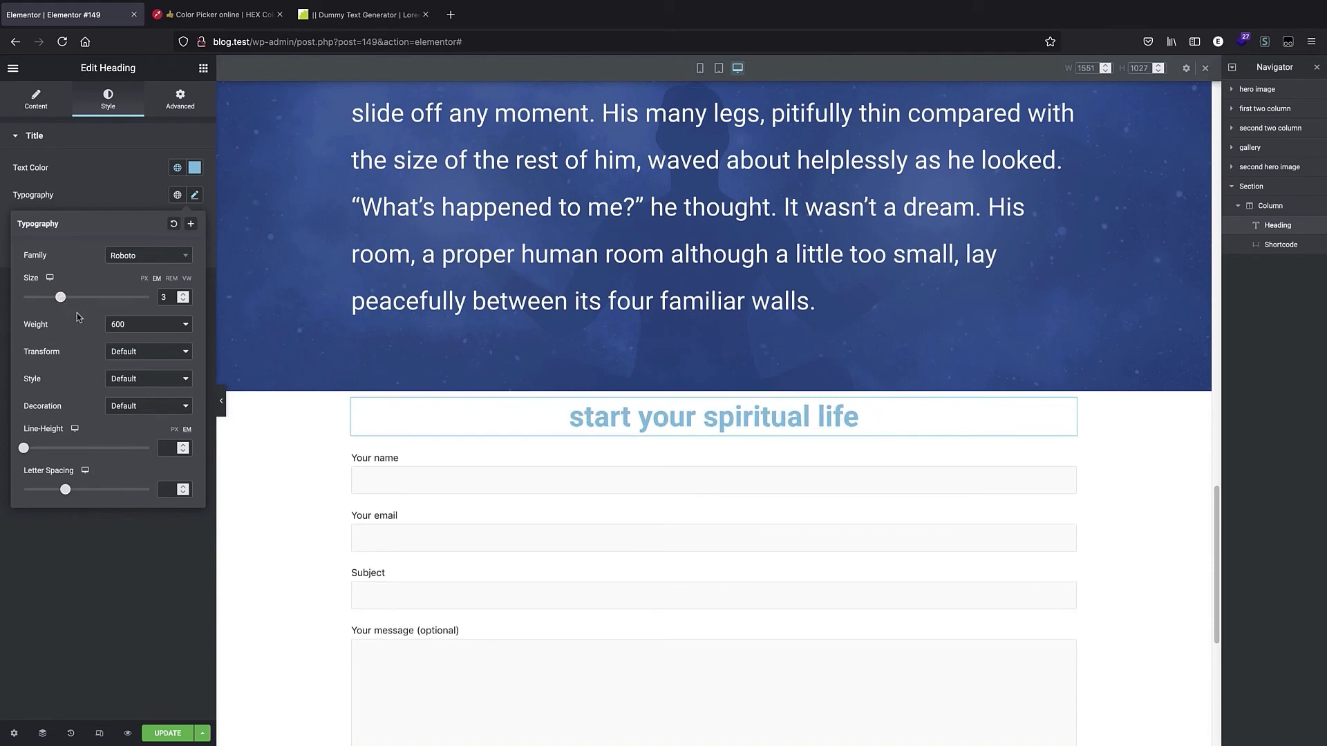
# Switch to mobile view and reduce the heading's mobile font size in em units with the size stepper.
pyautogui.click(719, 68)
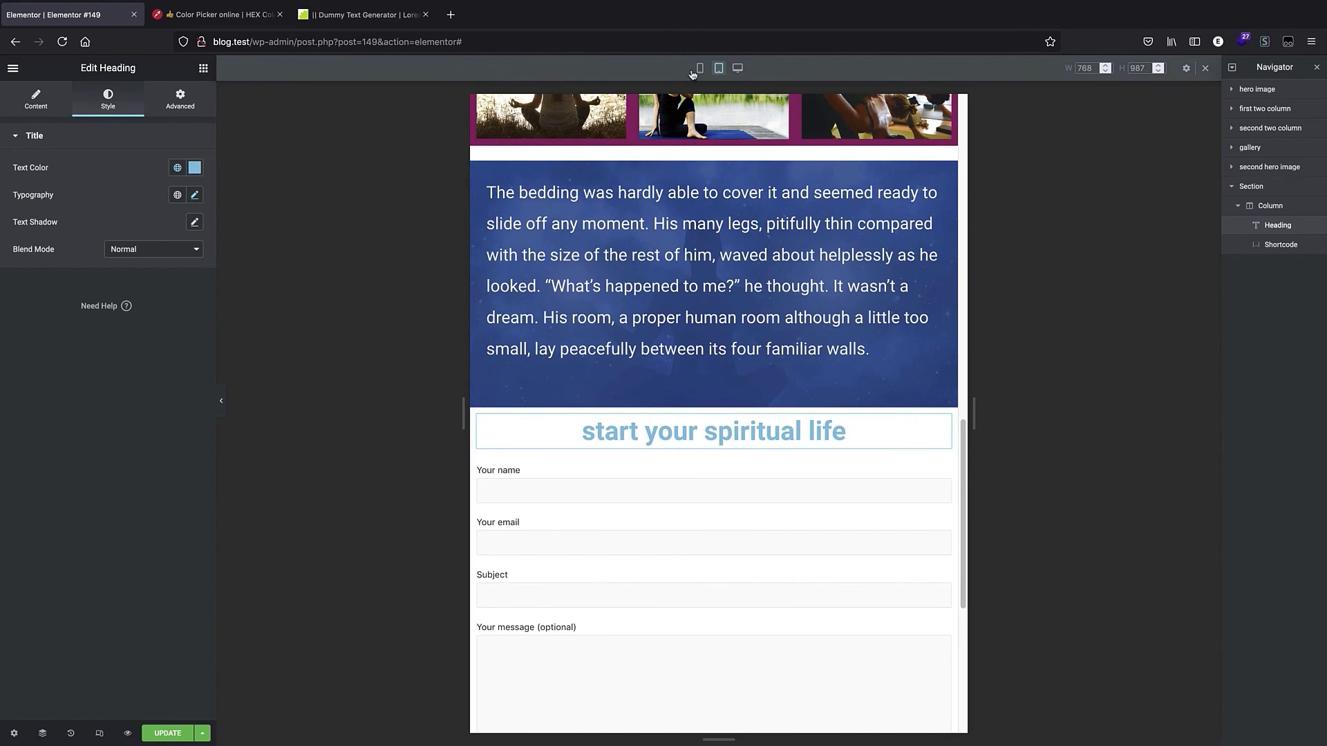
pyautogui.click(699, 72)
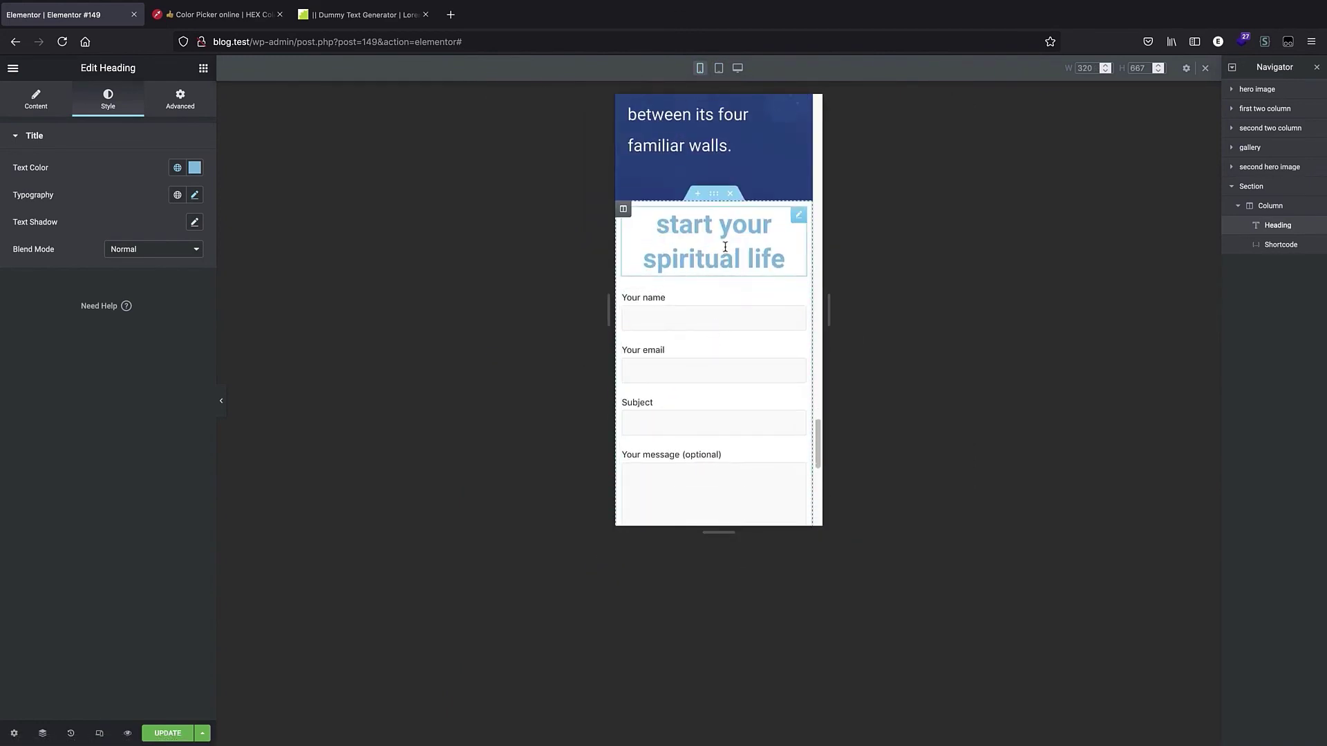
pyautogui.tripleClick(737, 245)
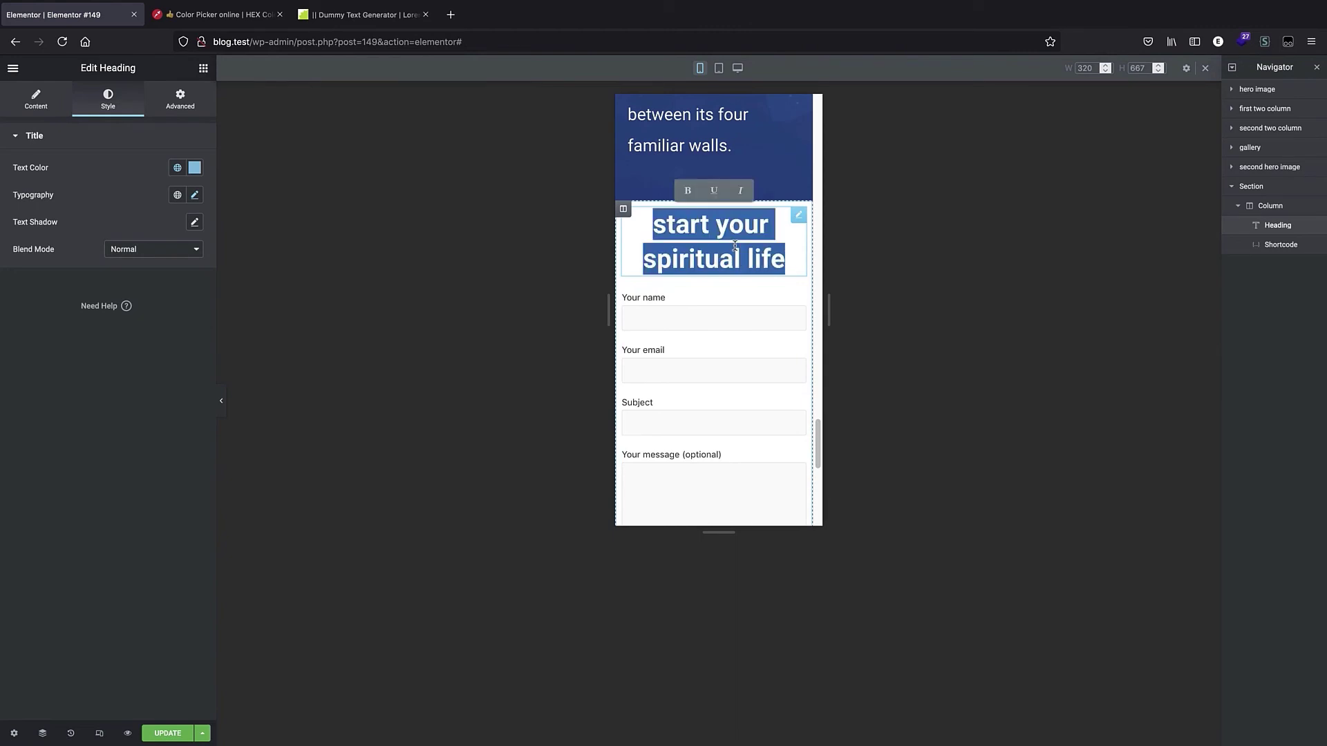
pyautogui.click(194, 196)
pyautogui.click(157, 278)
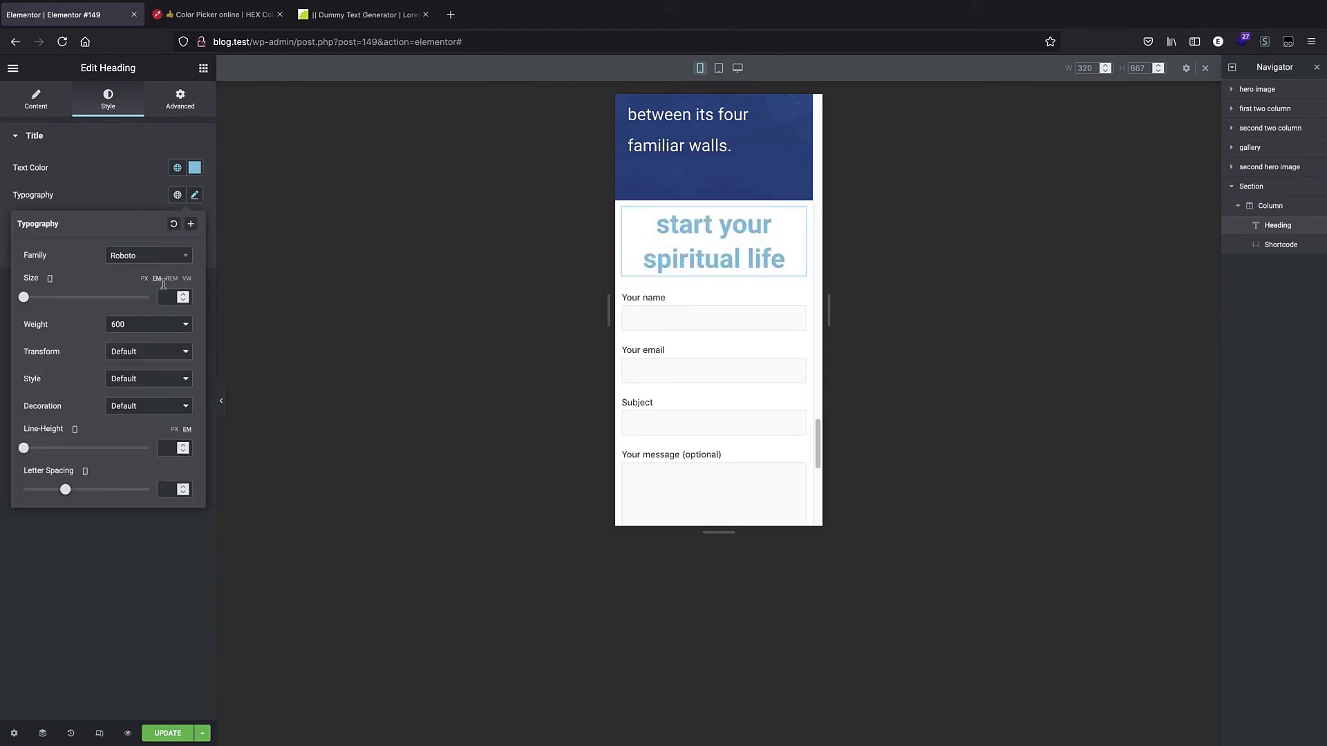
pyautogui.click(183, 296)
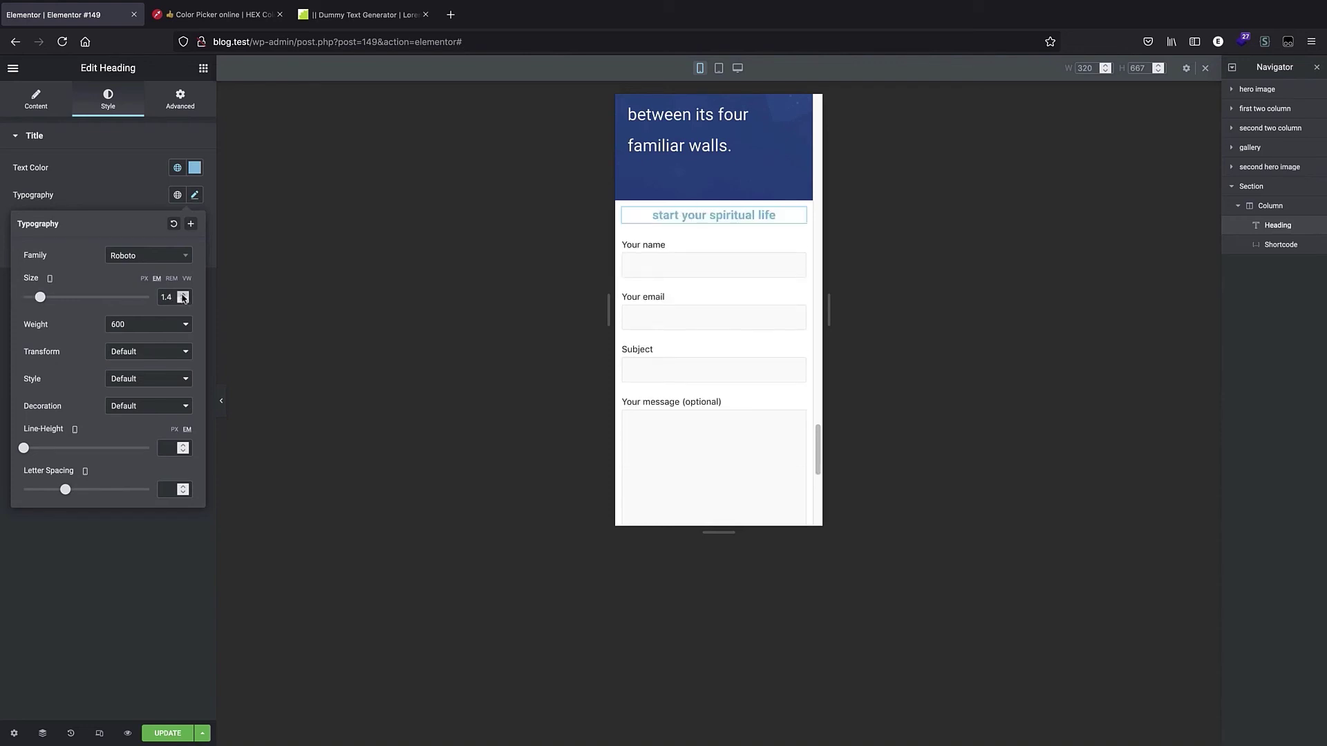
pyautogui.click(184, 294)
pyautogui.click(183, 300)
pyautogui.click(183, 300)
# Switch to tablet view and set the heading's tablet font size to 2.6 em.
pyautogui.click(718, 68)
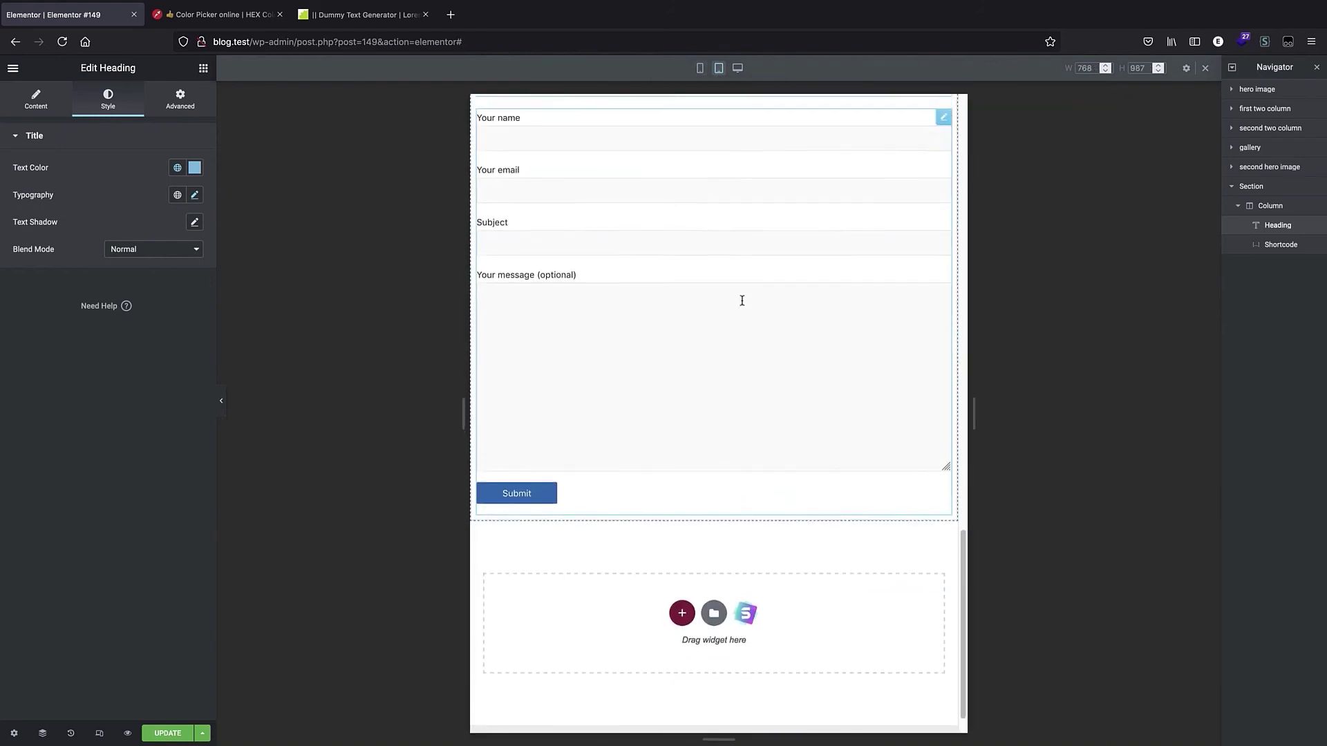
pyautogui.scroll(5, 740, 299)
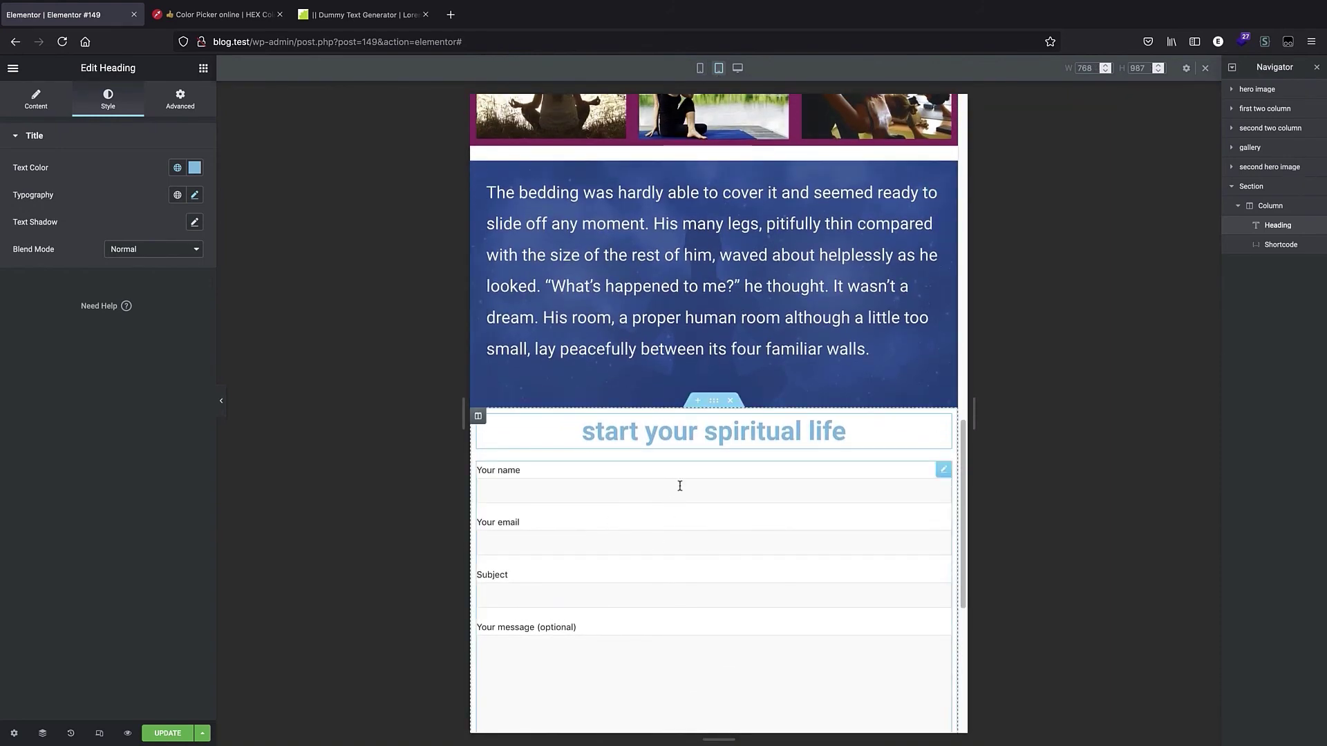
pyautogui.tripleClick(674, 431)
pyautogui.click(194, 195)
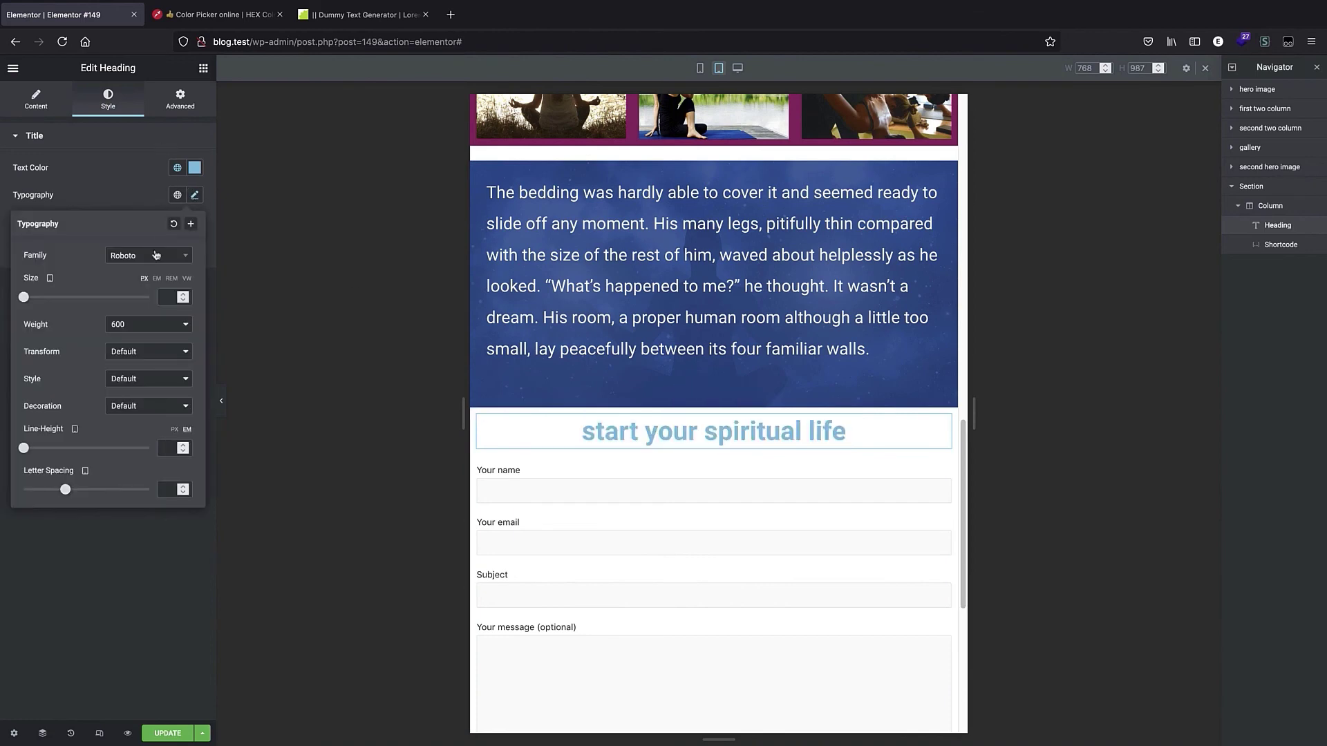
pyautogui.click(157, 278)
pyautogui.click(183, 294)
pyautogui.click(183, 295)
pyautogui.click(182, 294)
pyautogui.moveTo(182, 297); pyautogui.dragTo(182, 298)
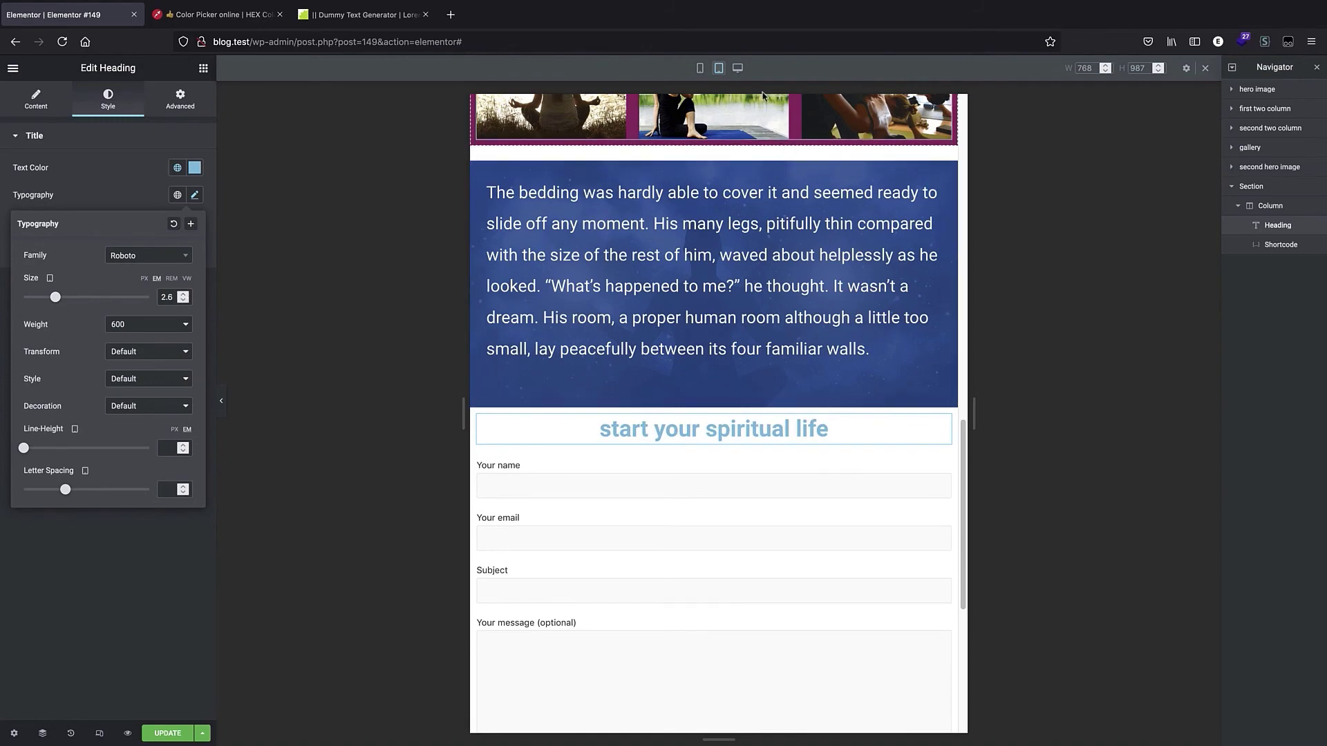
# Review the heading and contact form section in desktop view.
pyautogui.click(738, 70)
pyautogui.click(739, 69)
pyautogui.scroll(-12, 713, 230)
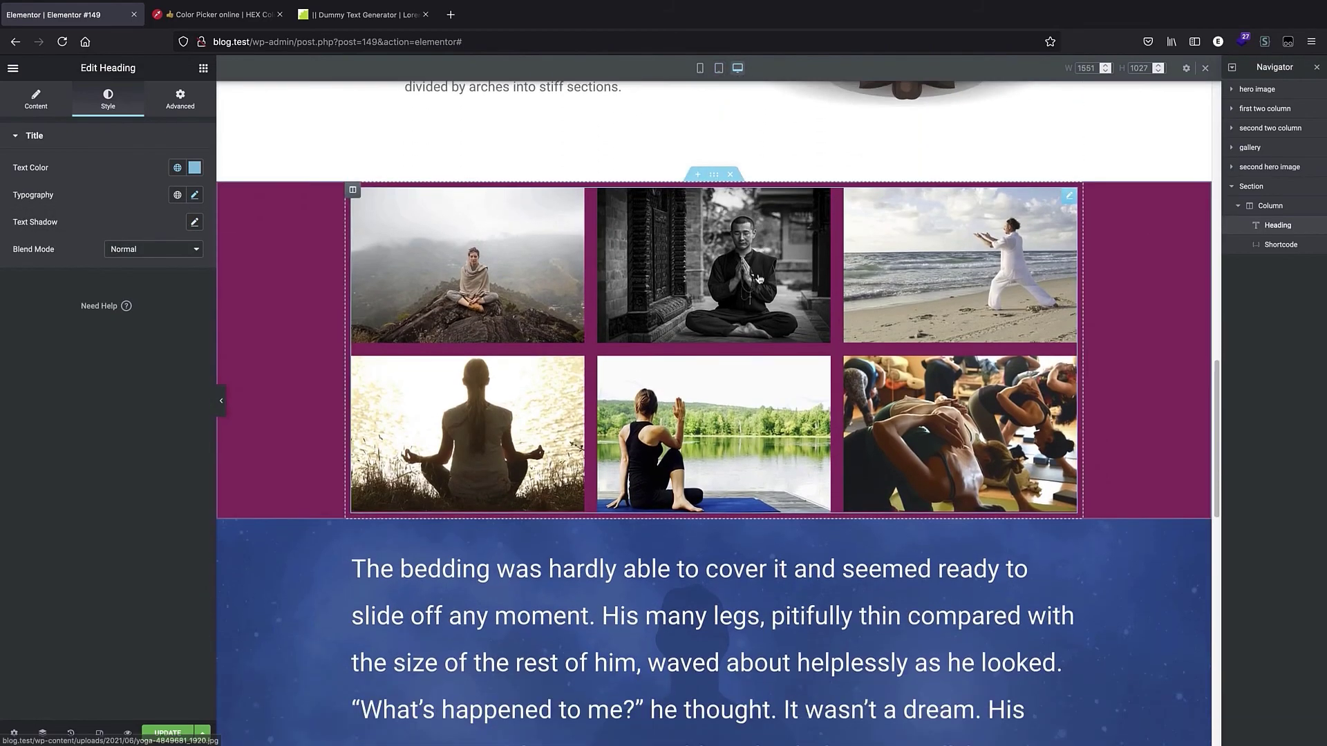
pyautogui.scroll(15, 702, 300)
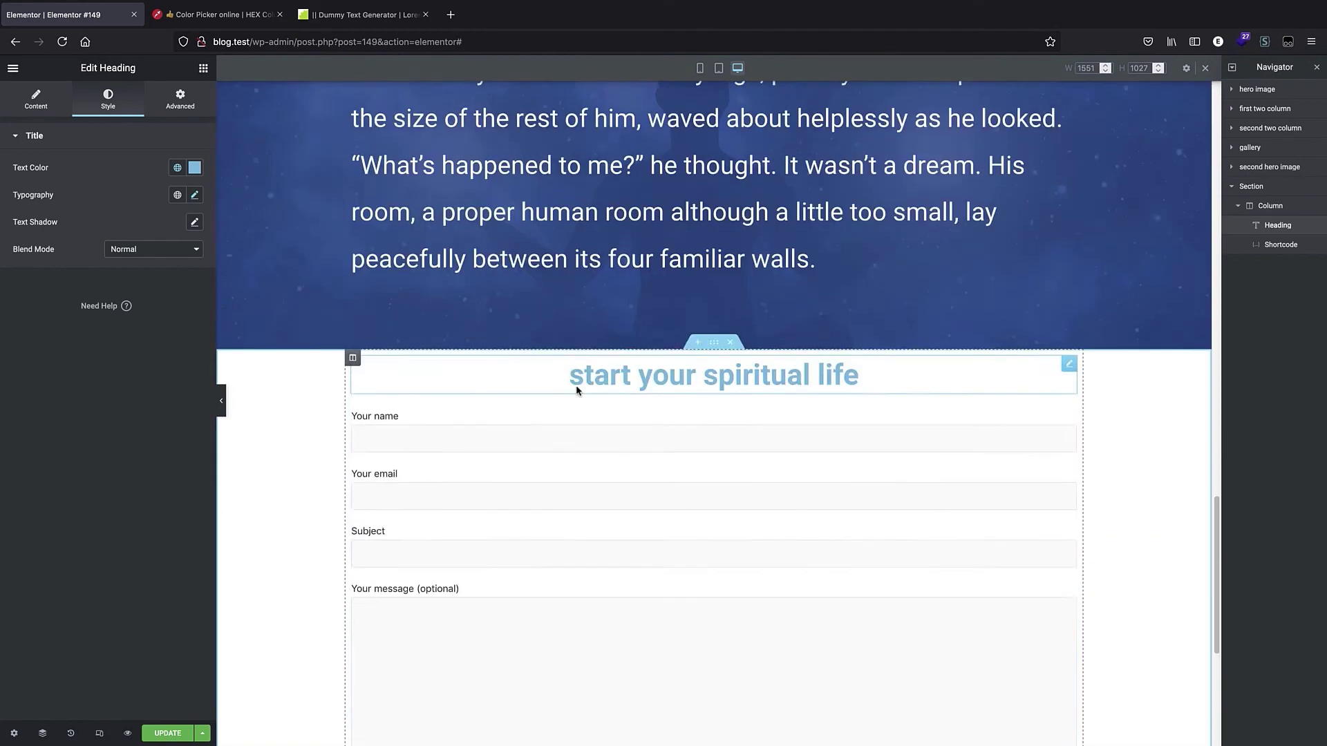
pyautogui.scroll(8, 611, 286)
pyautogui.scroll(-17, 662, 300)
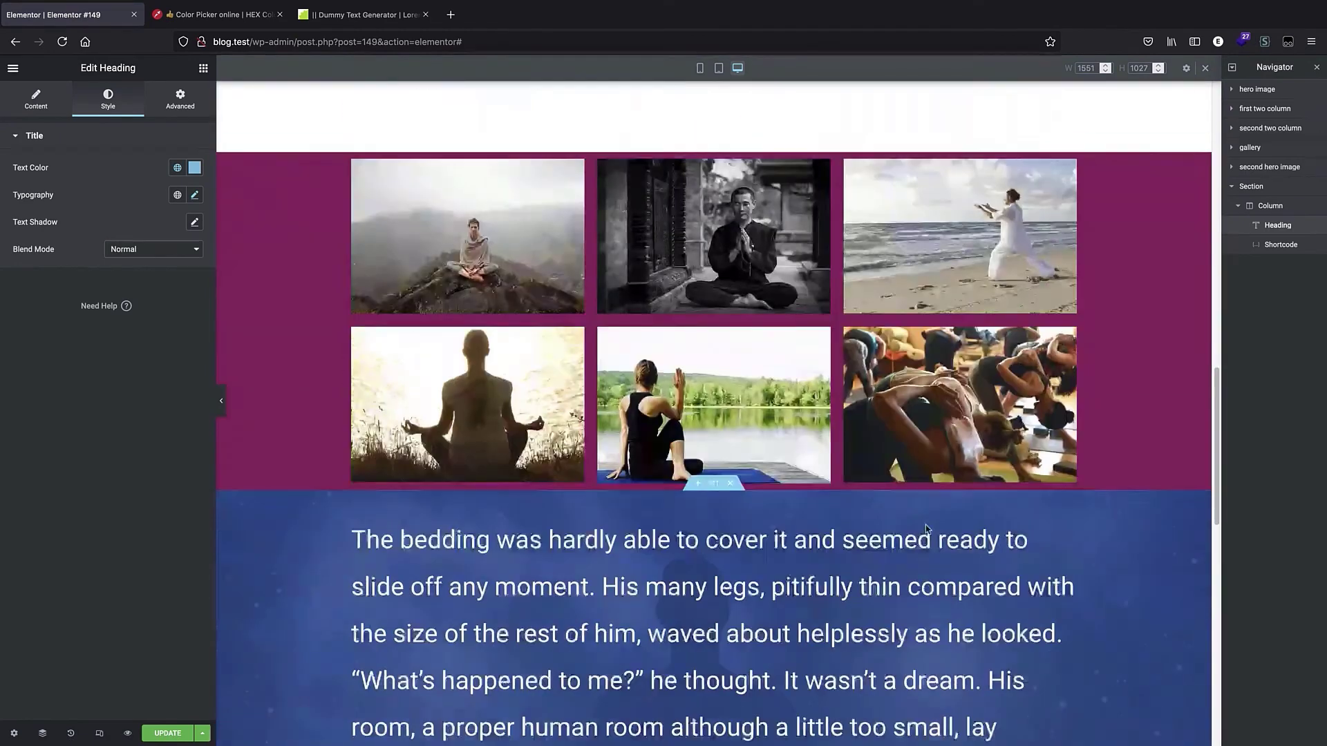
pyautogui.scroll(-5, 834, 313)
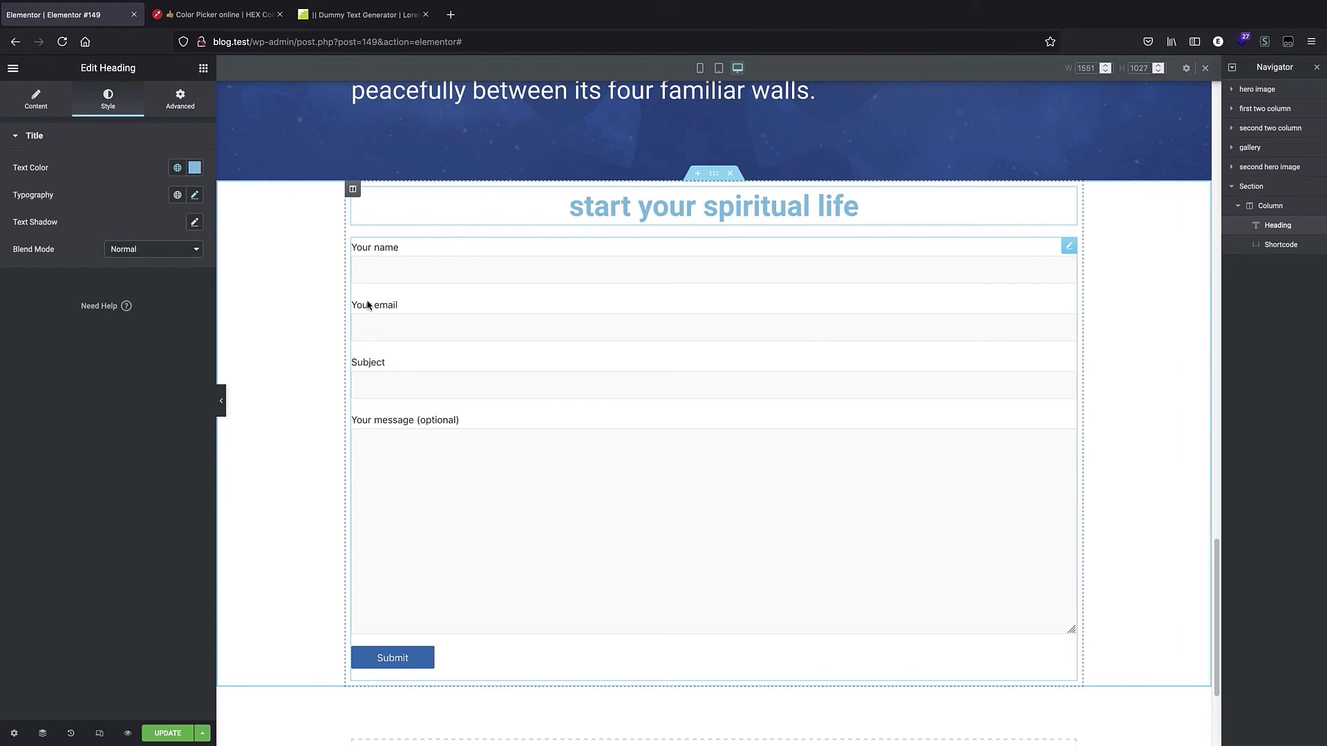
pyautogui.click(428, 310)
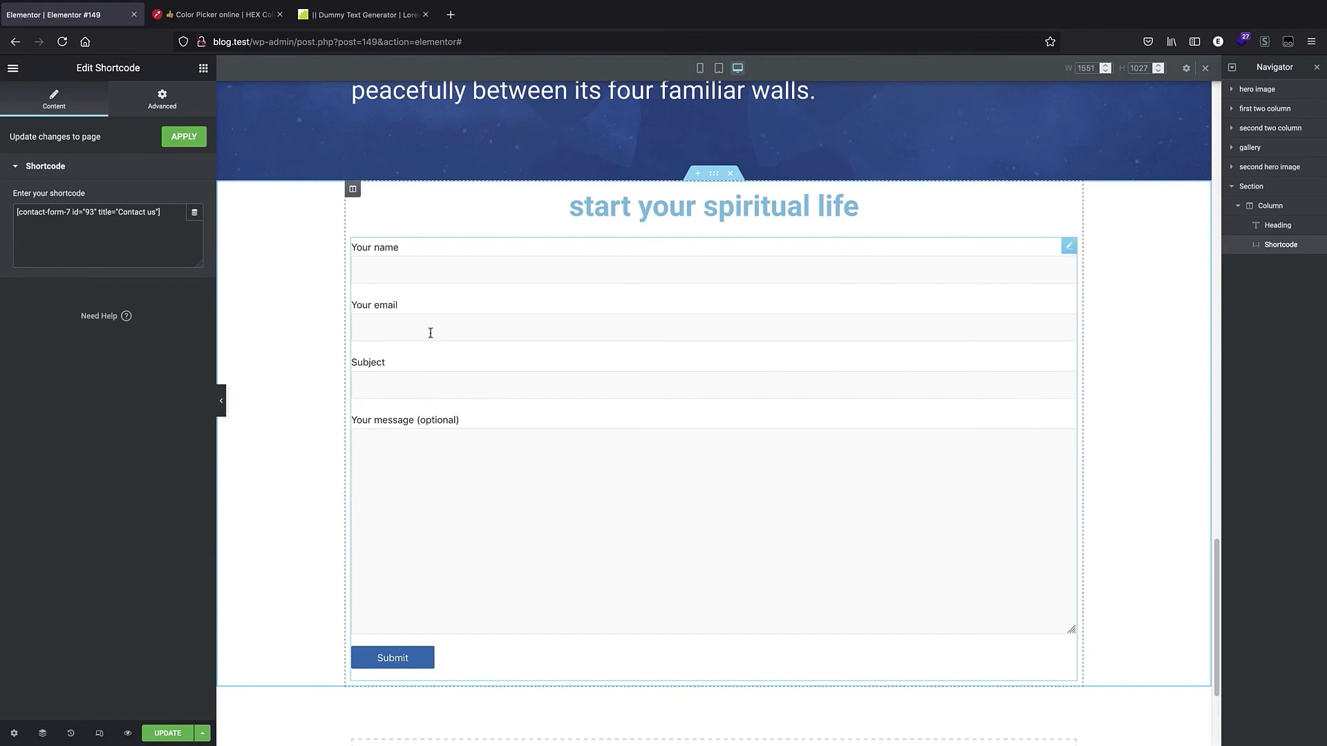
pyautogui.scroll(15, 404, 290)
pyautogui.scroll(-4, 458, 143)
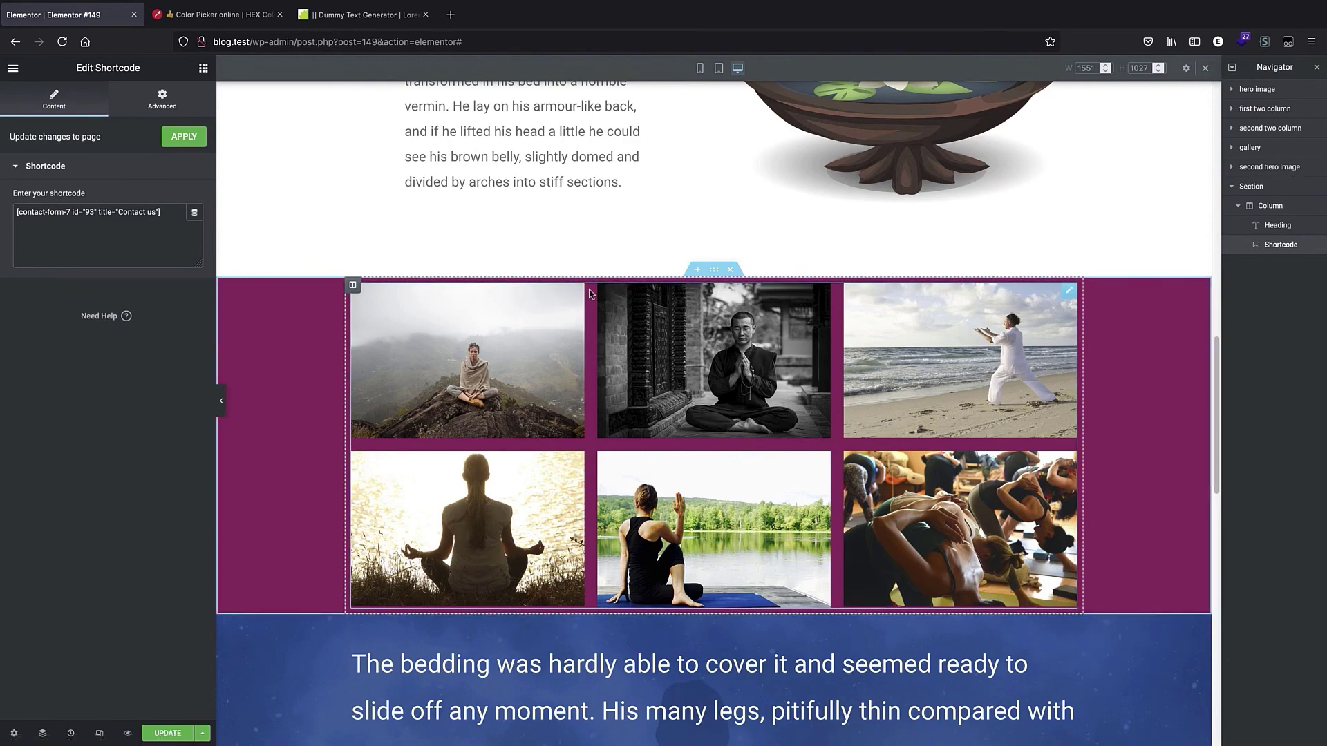
pyautogui.scroll(-10, 591, 293)
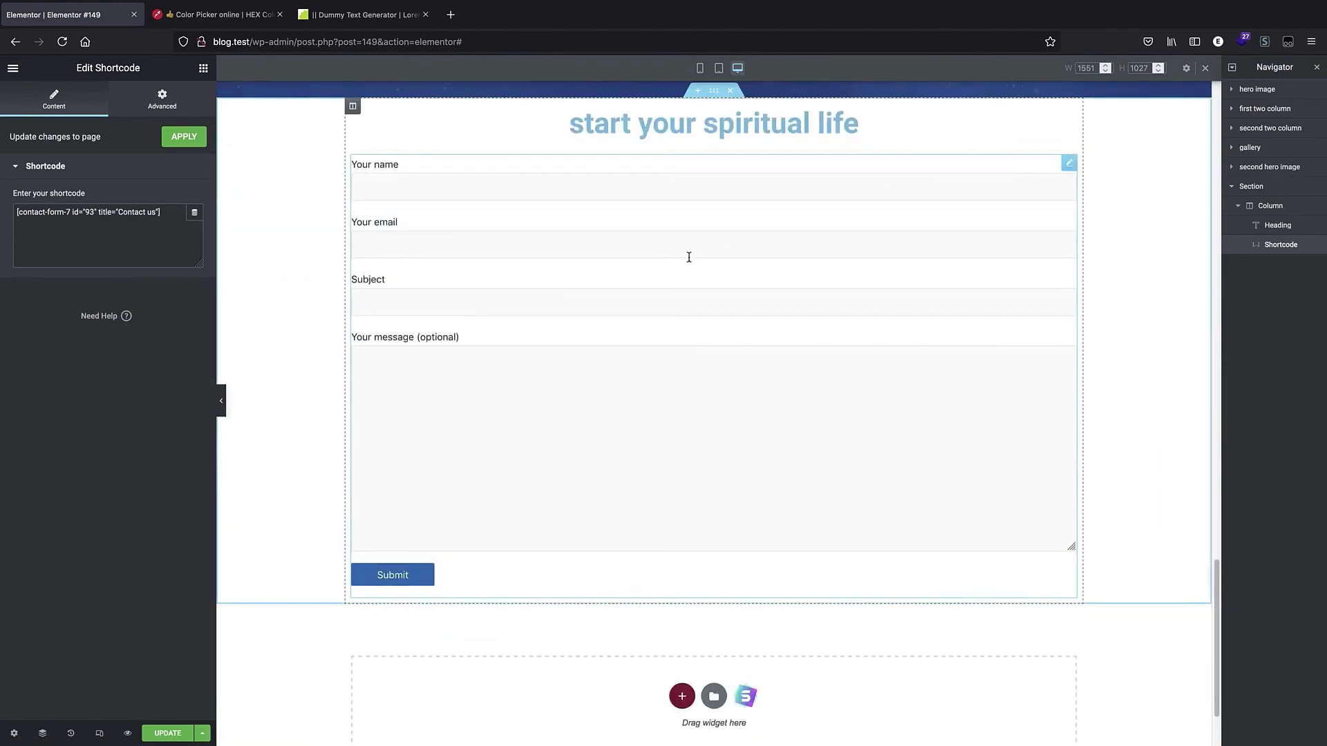
# Update the page and go to the WordPress admin dashboard.
pyautogui.click(177, 733)
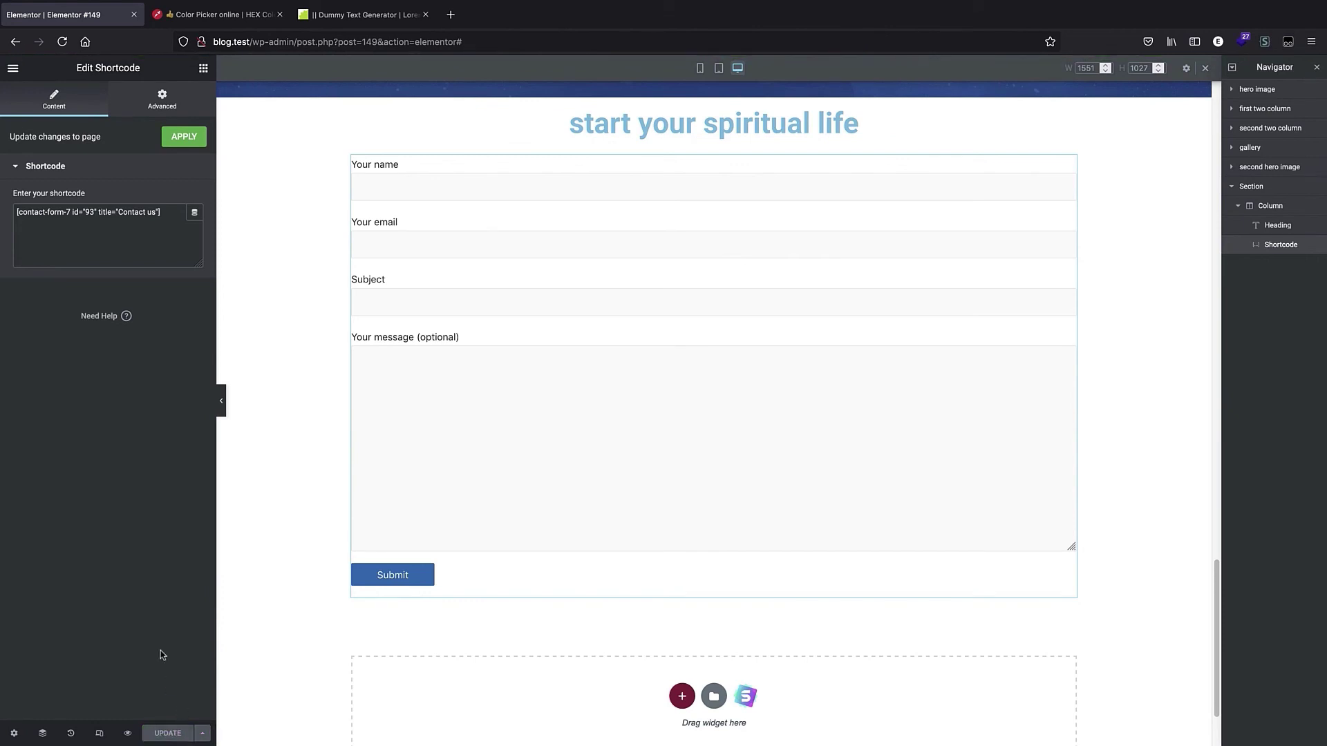
pyautogui.click(473, 43)
pyautogui.moveTo(486, 42); pyautogui.dragTo(295, 39)
pyautogui.press('BackSpace')
pyautogui.press('Return')
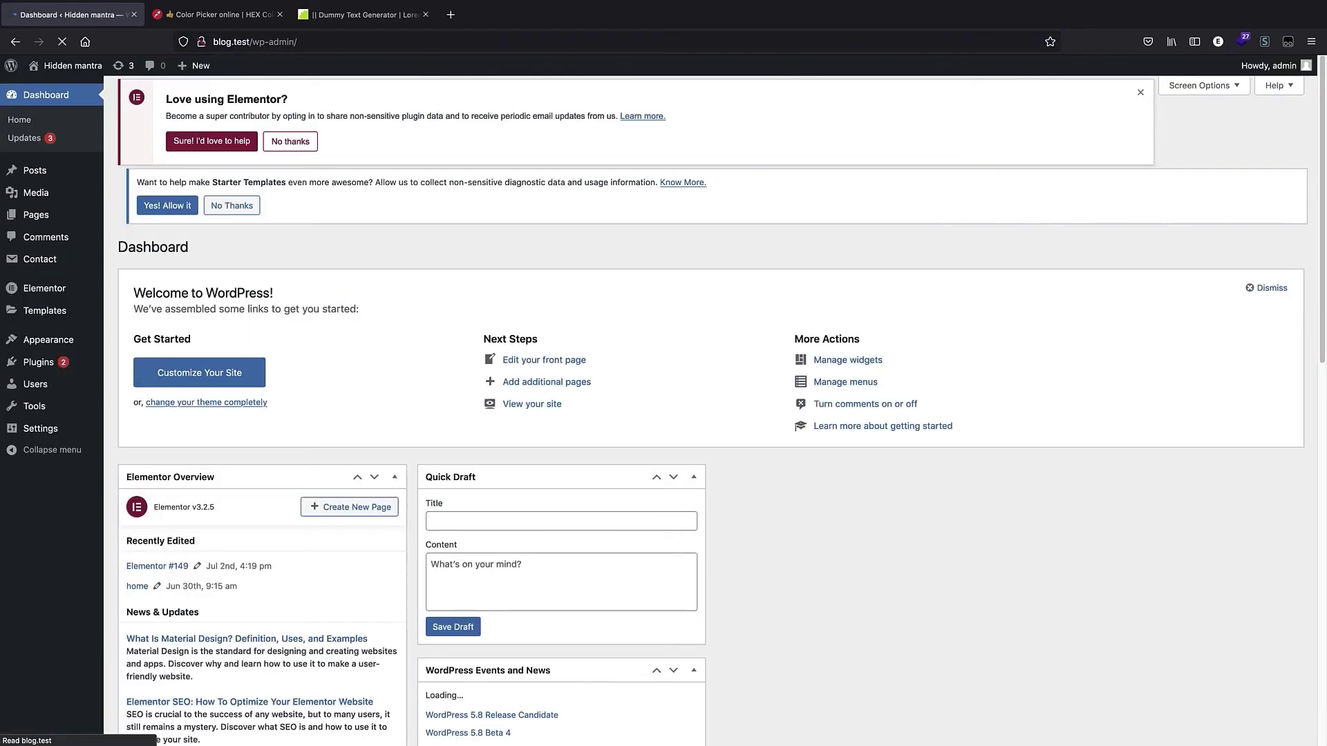
# Open the Simple CSS editor and remove the comment opener from the first line of the stylesheet.
pyautogui.moveTo(50, 306)
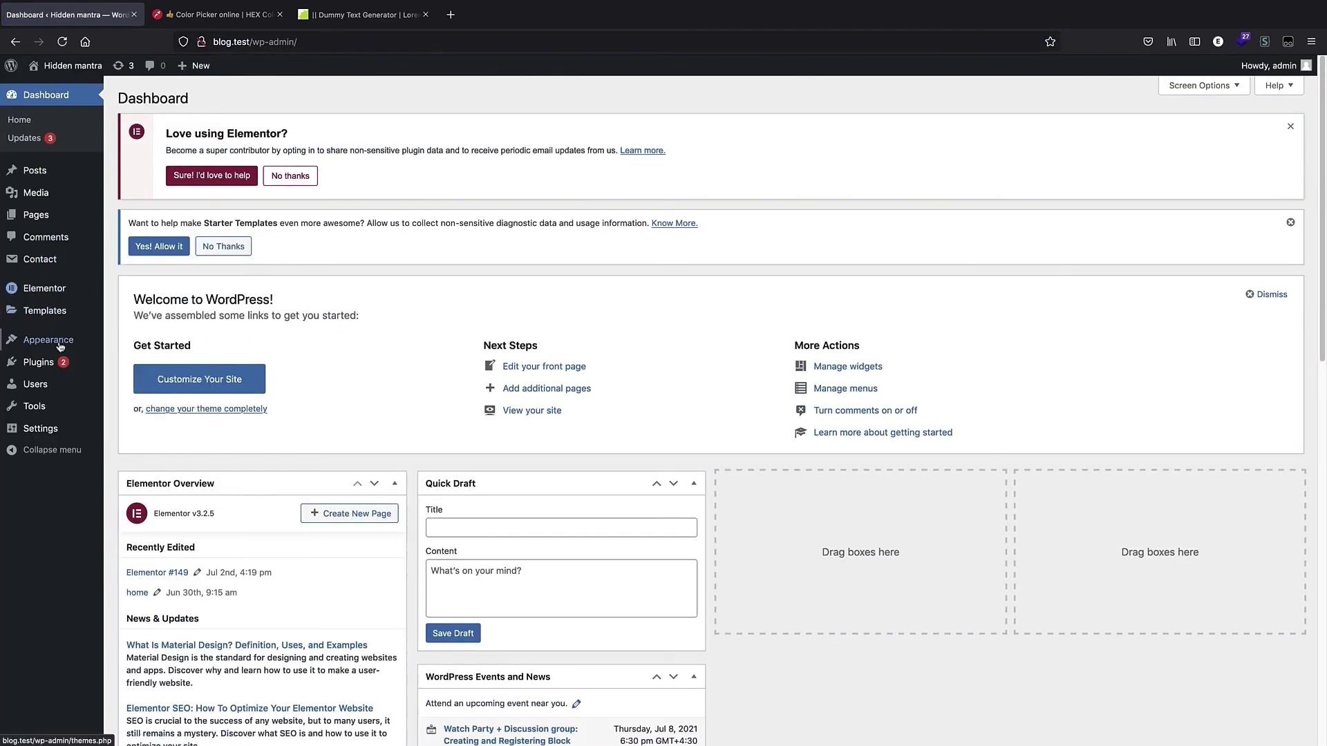
pyautogui.moveTo(60, 342)
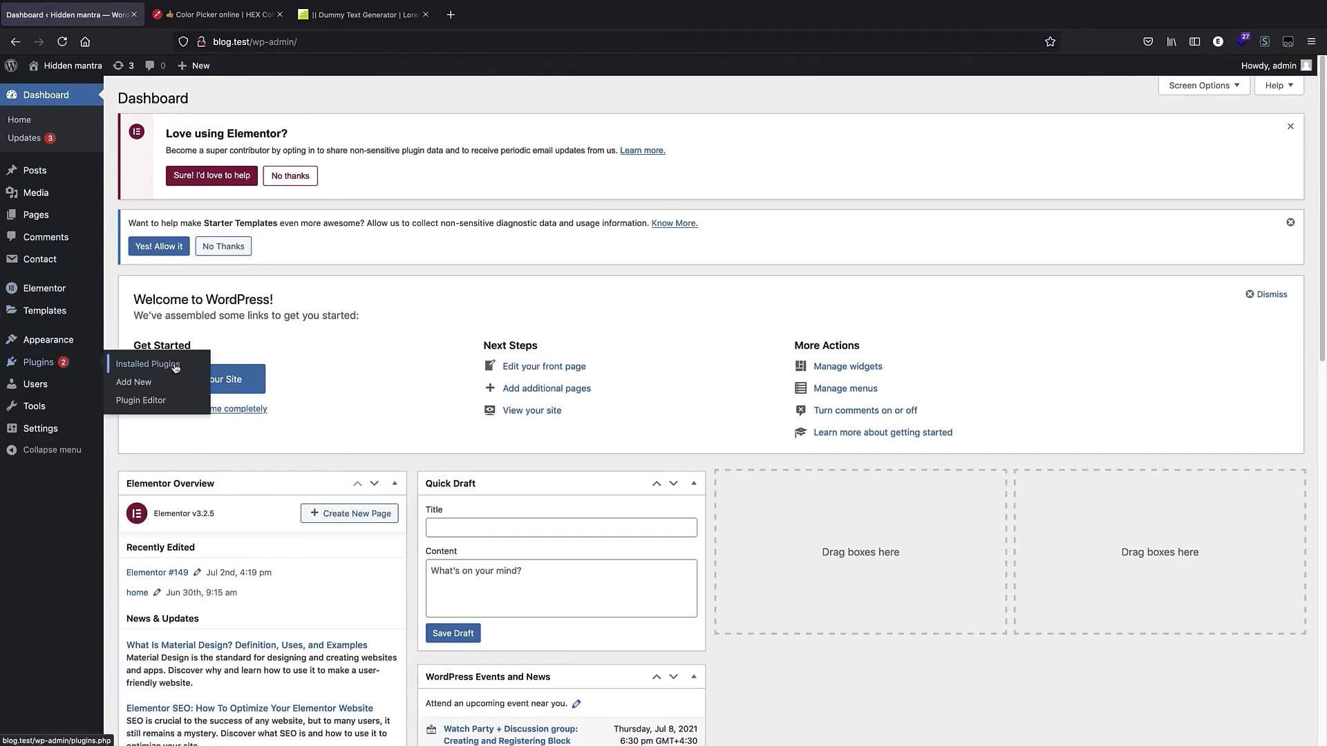
pyautogui.click(165, 373)
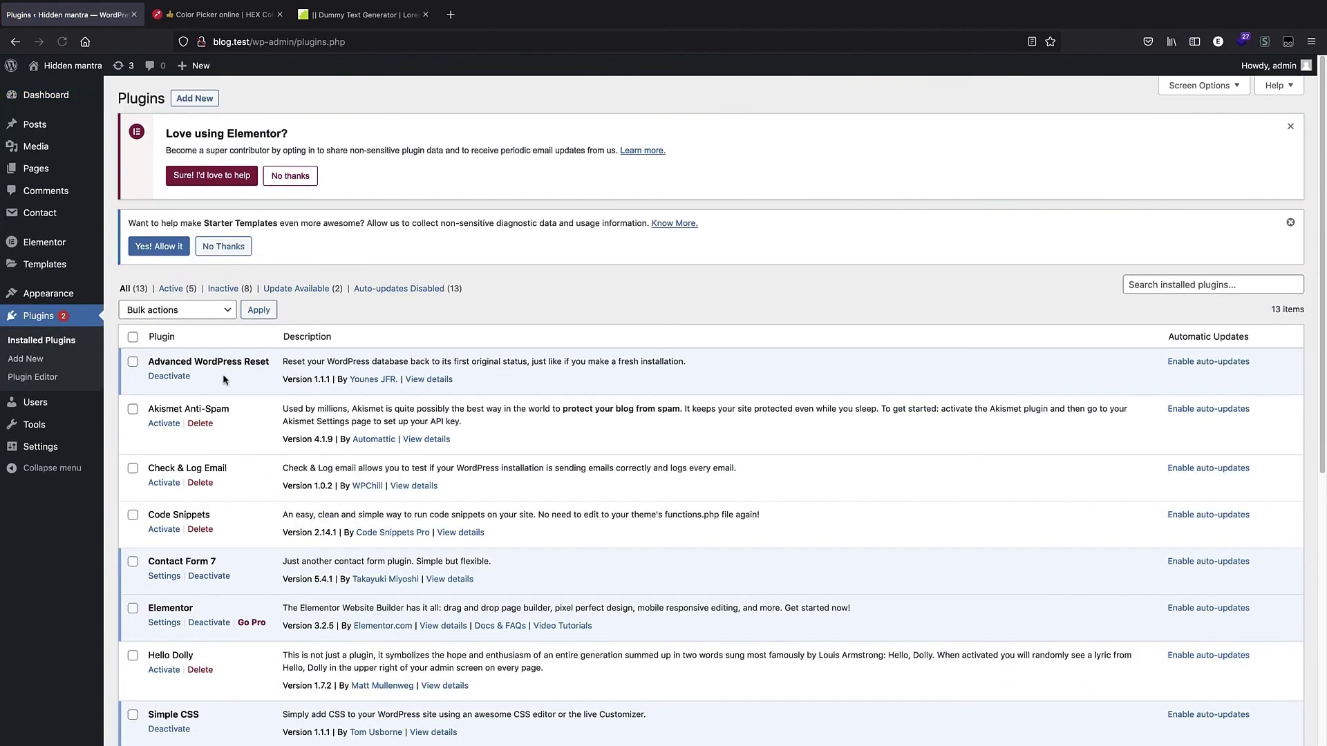
pyautogui.scroll(-5, 146, 483)
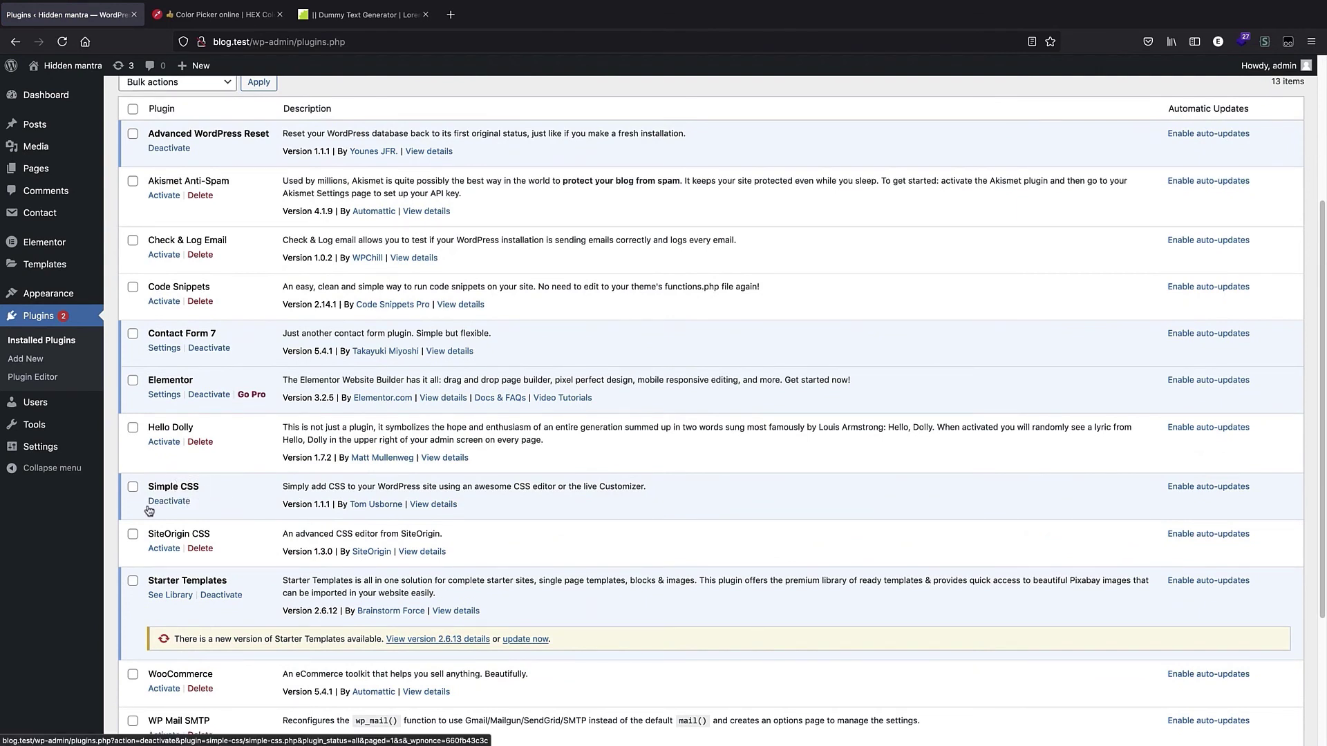
pyautogui.moveTo(69, 293)
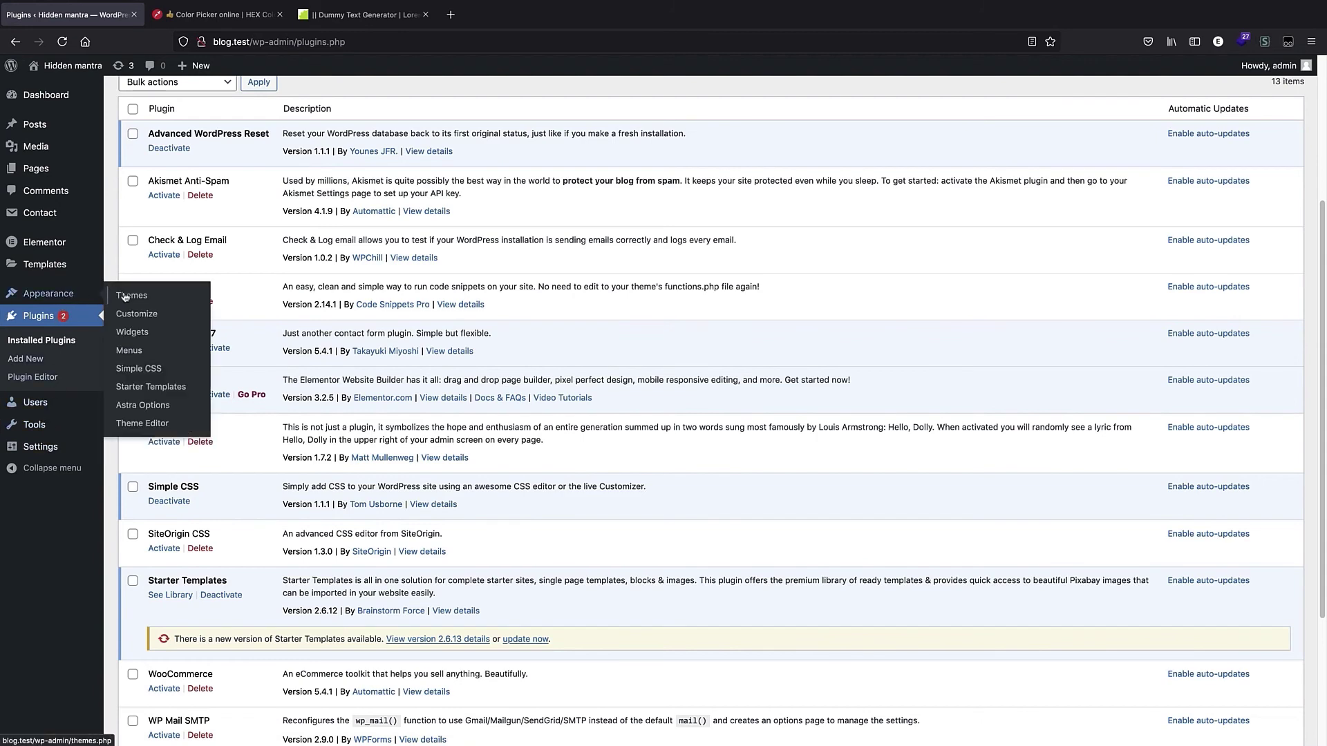
pyautogui.click(163, 369)
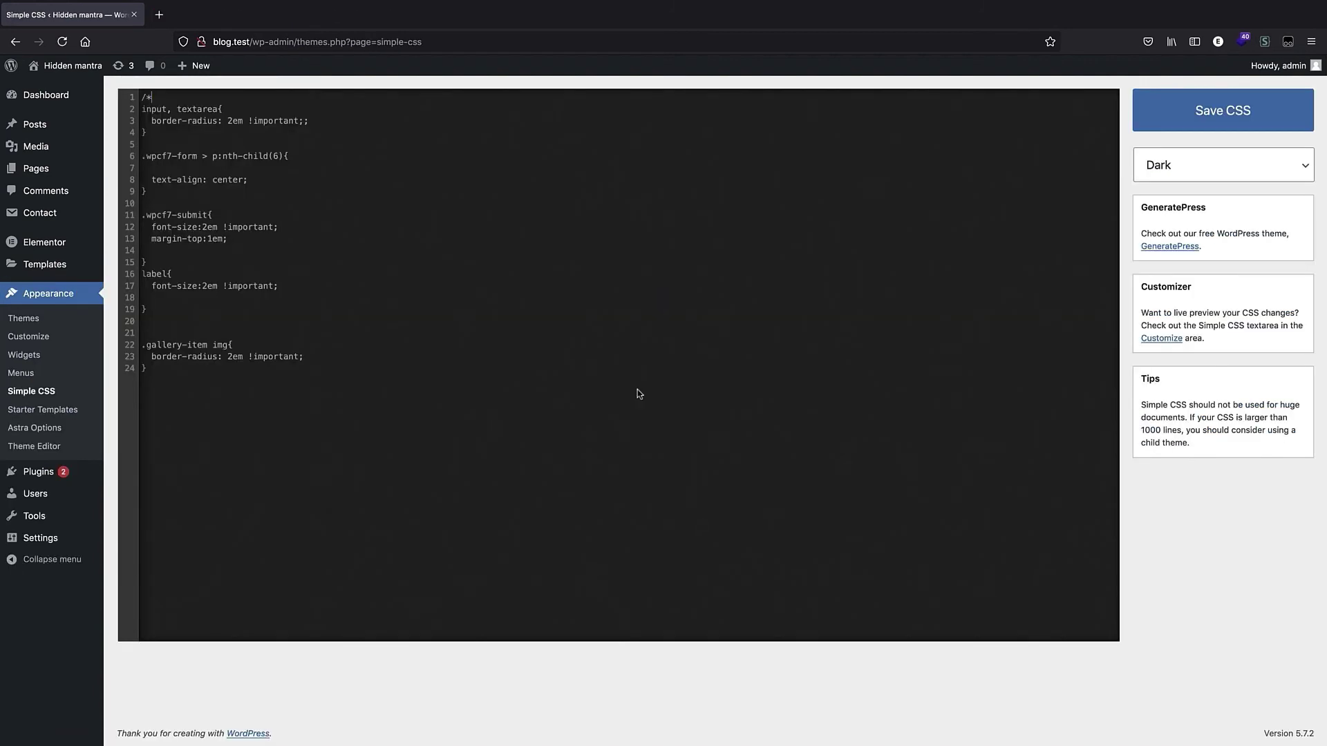
pyautogui.click(158, 105)
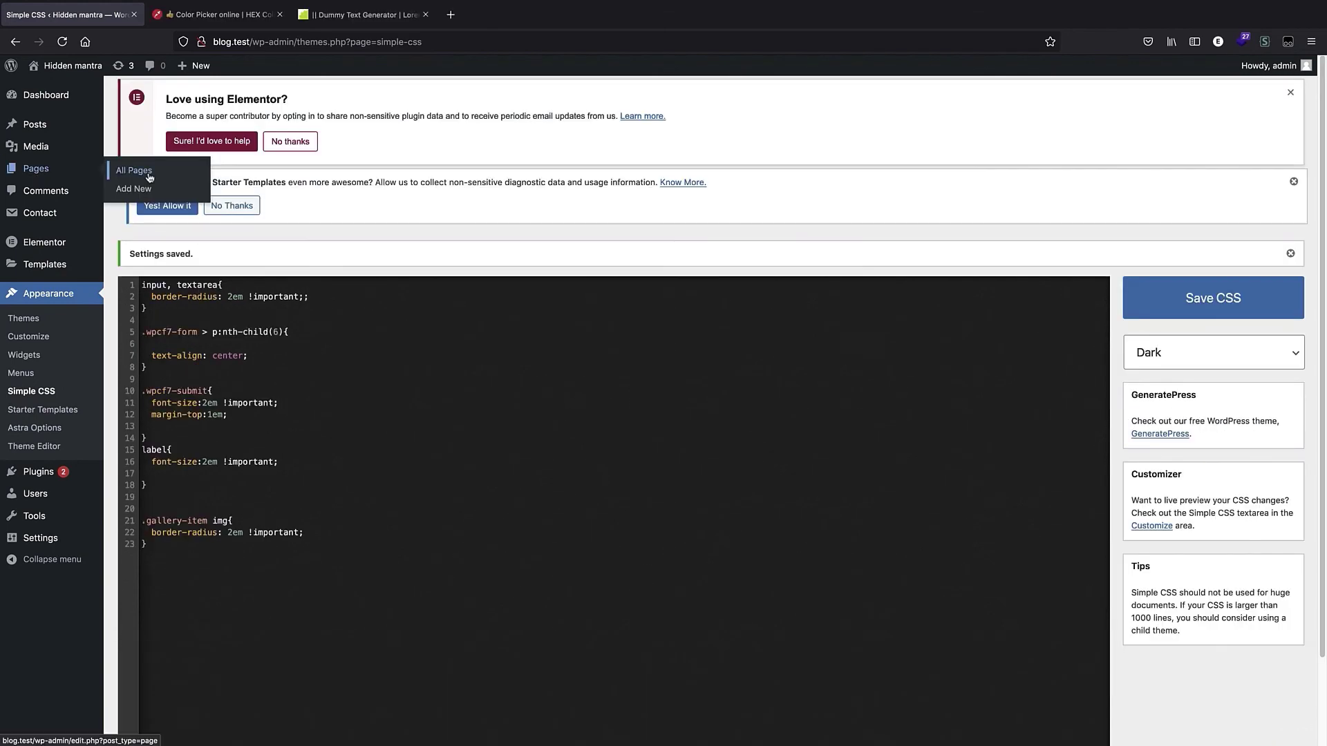
# Open the Elementor #149 page for editing and preview it in a new tab.
pyautogui.click(36, 168)
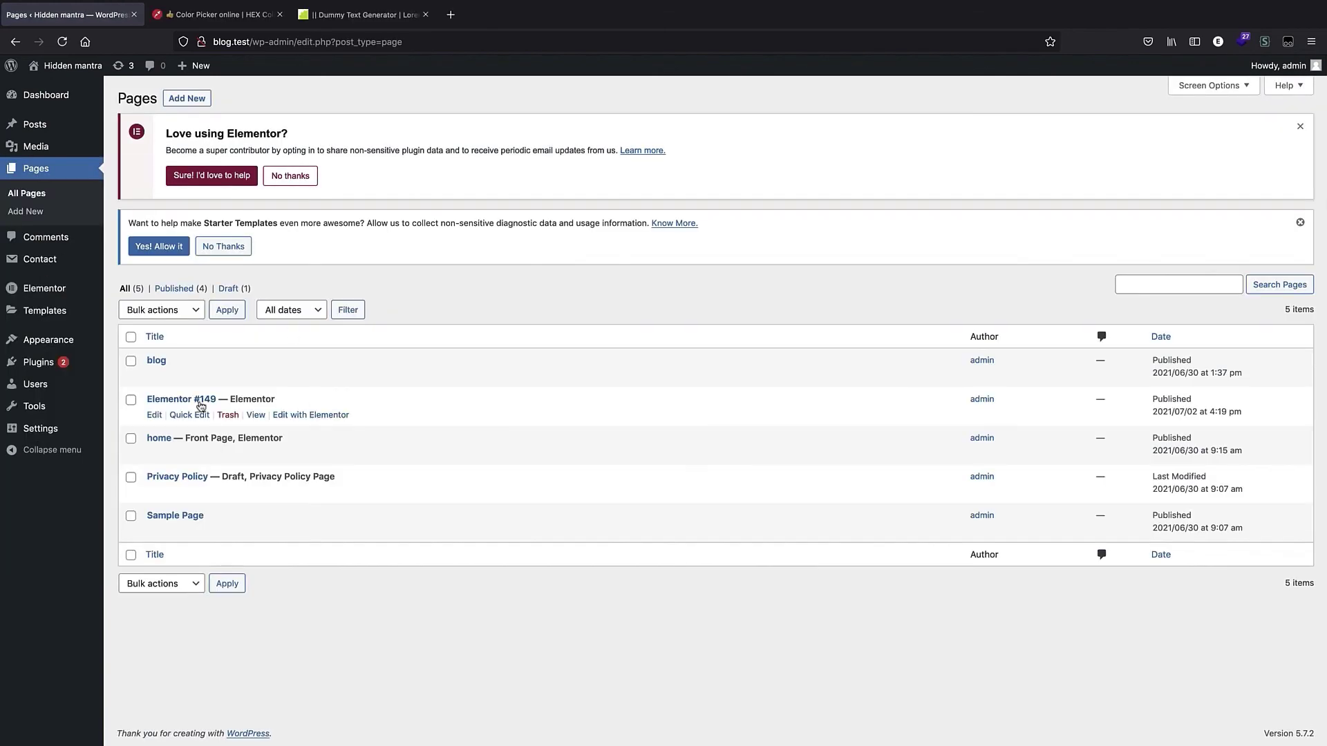
pyautogui.click(169, 483)
pyautogui.click(1187, 74)
pyautogui.click(1146, 196)
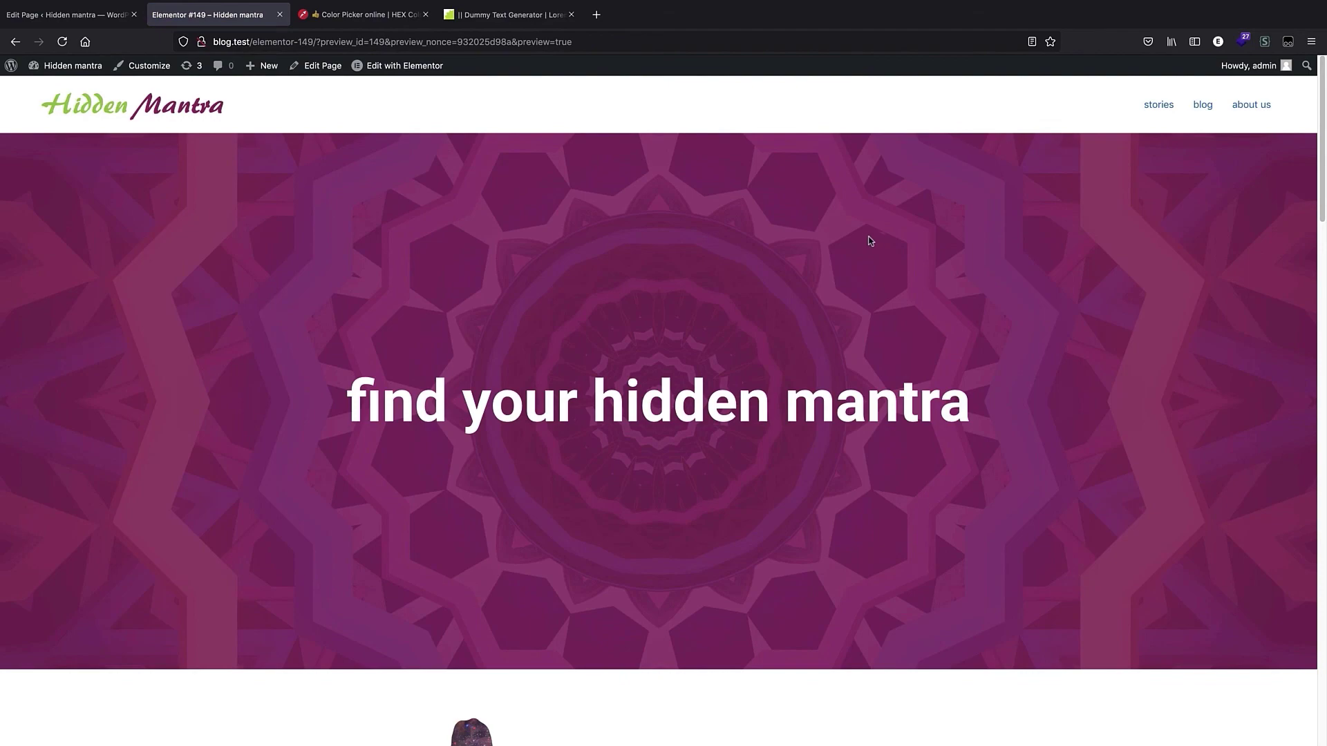
# Scroll through the preview to check the heading and contact form section.
pyautogui.scroll(-10, 873, 237)
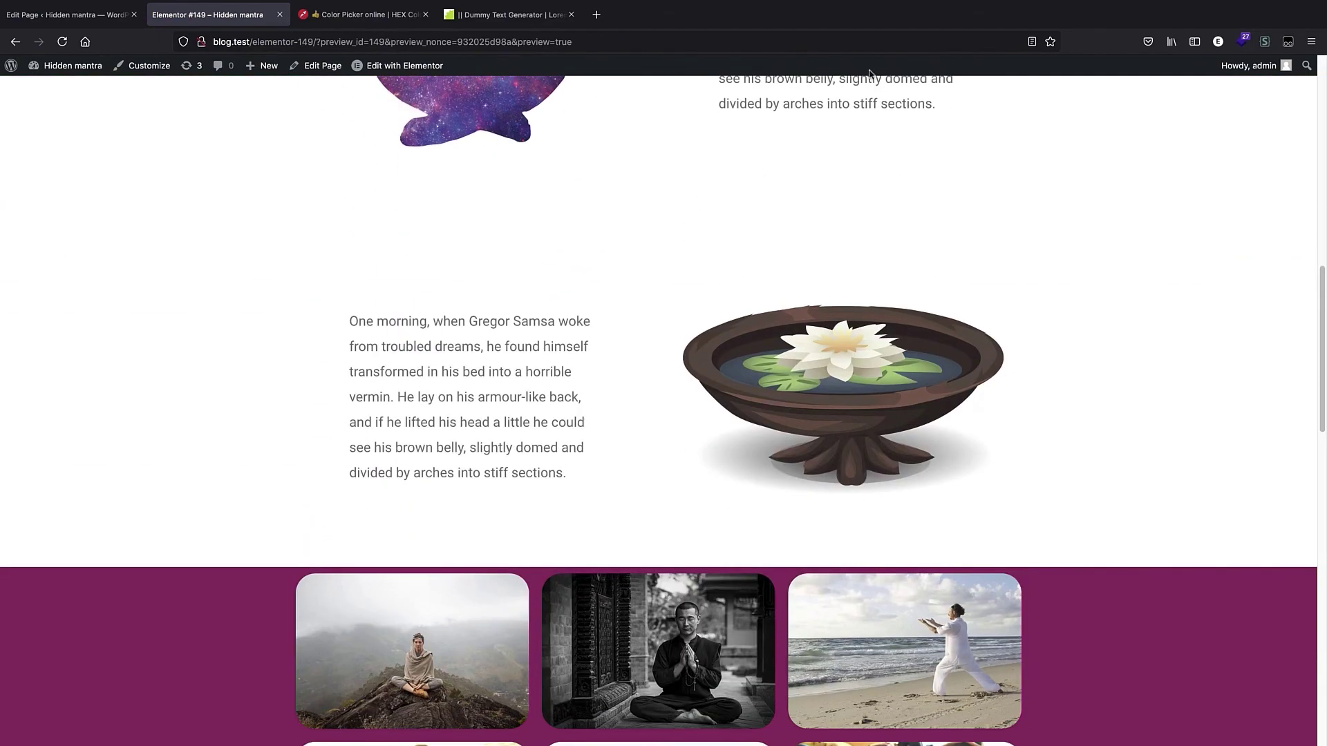
pyautogui.scroll(-2, 870, 75)
pyautogui.scroll(5, 678, 384)
pyautogui.scroll(-15, 678, 382)
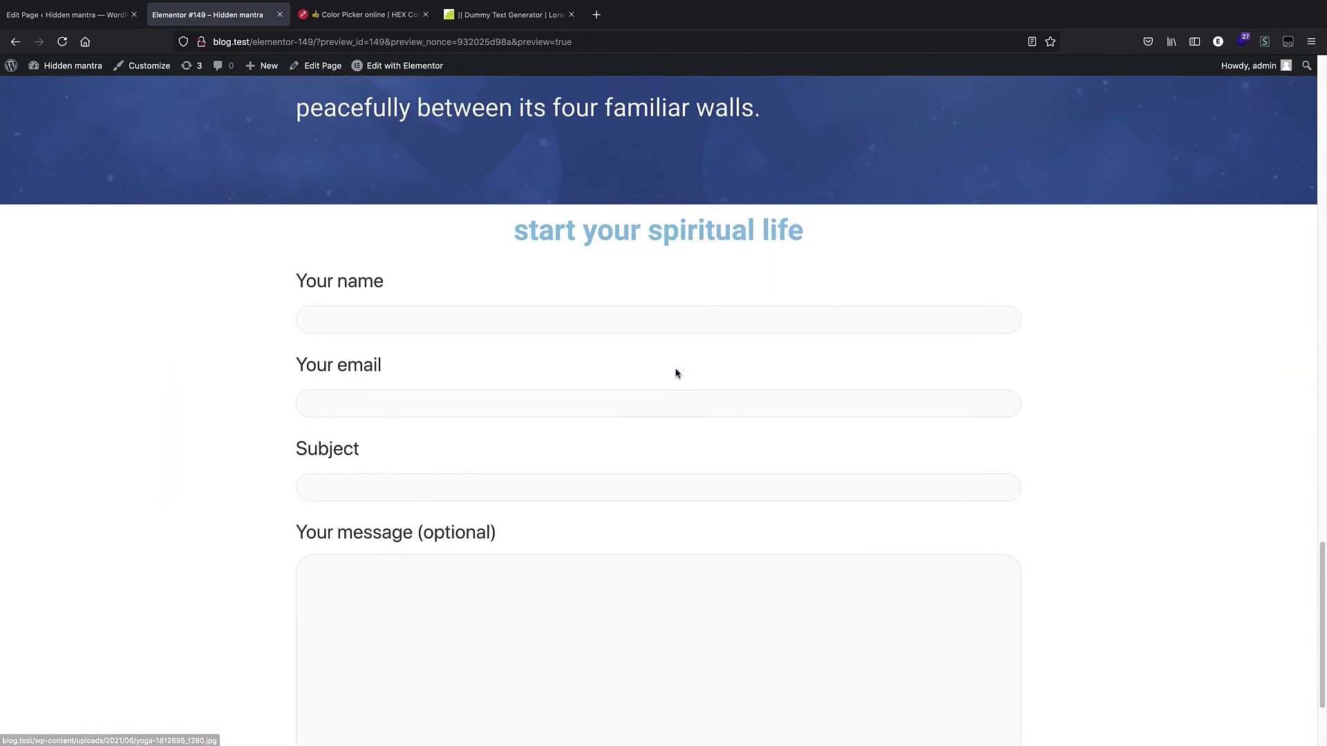
pyautogui.scroll(-3, 676, 374)
pyautogui.scroll(2, 601, 288)
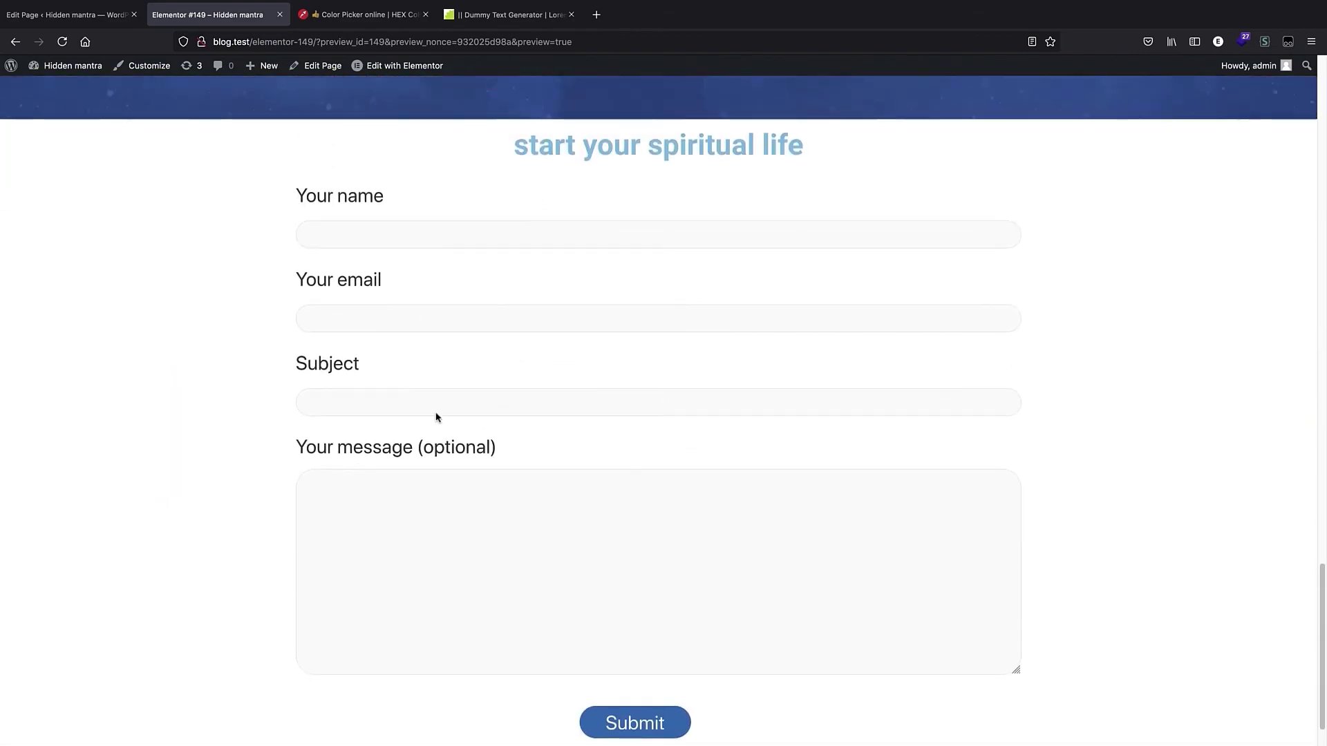
pyautogui.scroll(5, 484, 291)
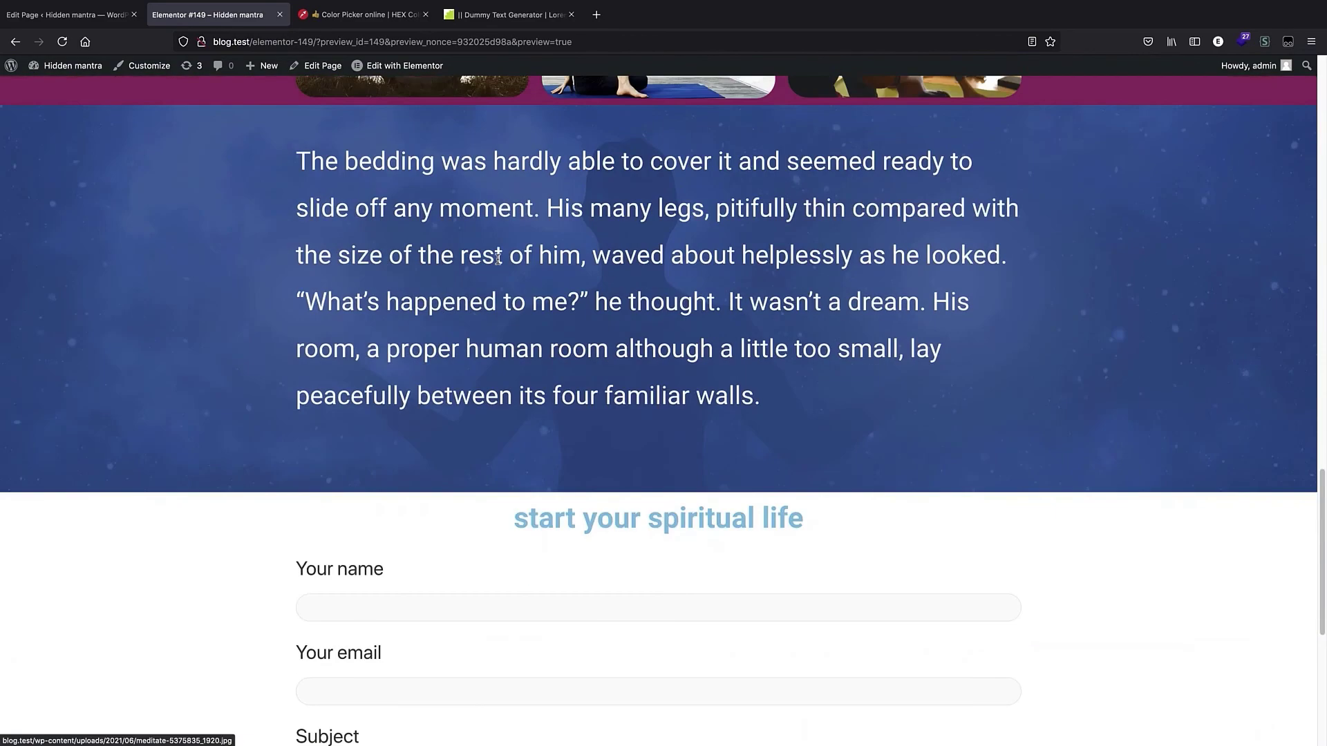
pyautogui.scroll(-3, 498, 262)
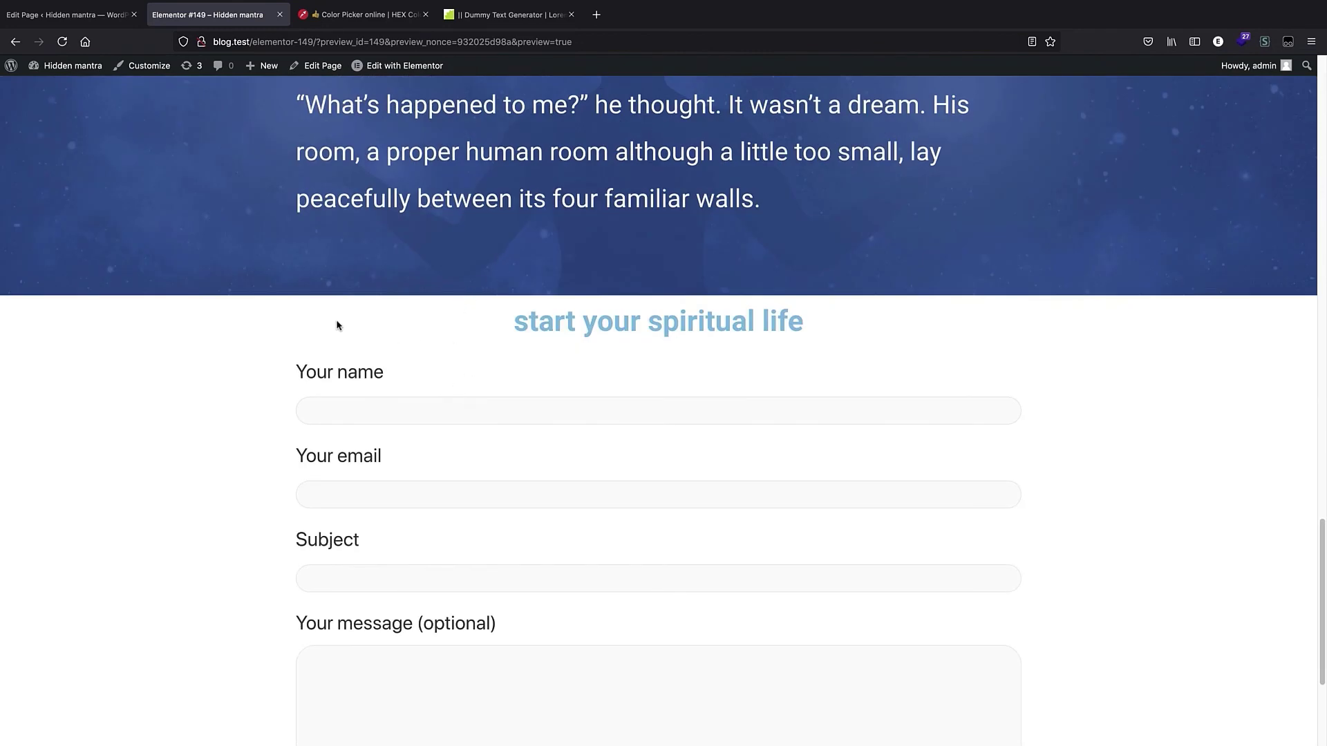
# Review the contact form down to the Submit button and footer in the preview, then return to the heading.
pyautogui.scroll(-1, 338, 324)
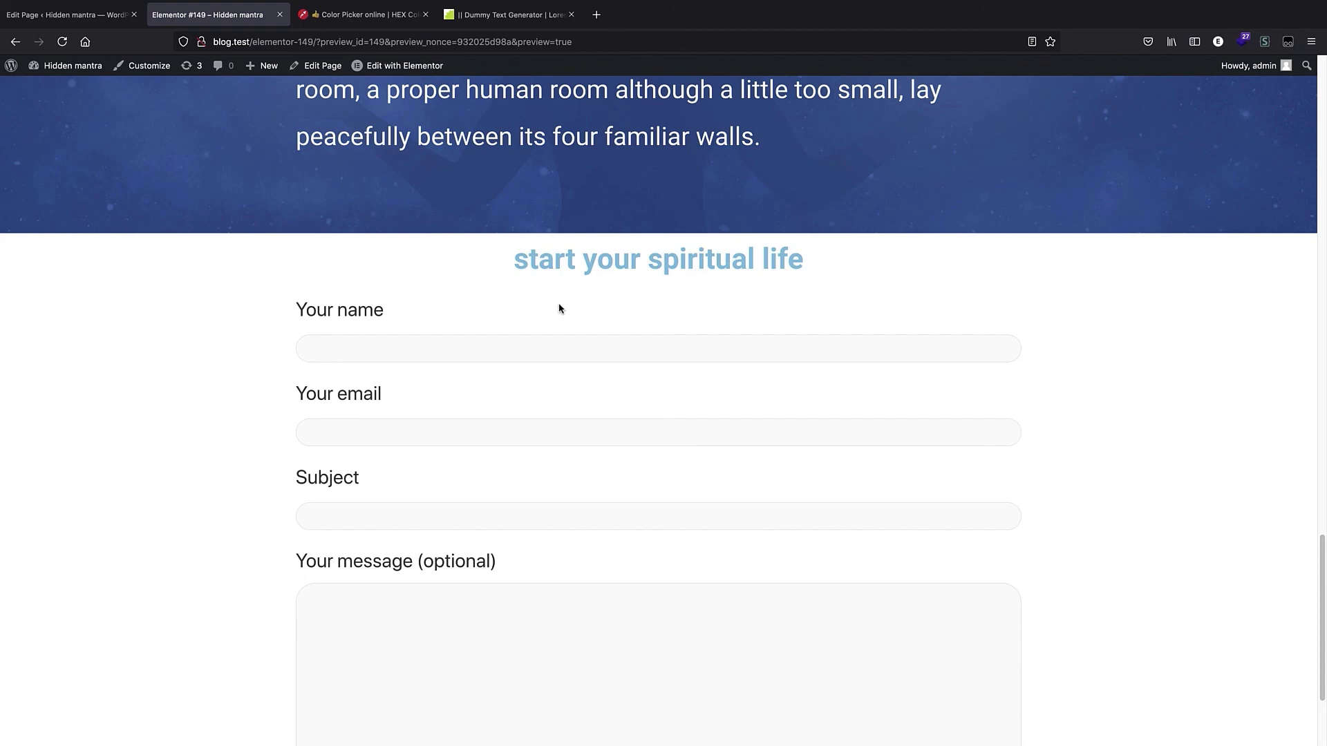
pyautogui.scroll(-3, 559, 309)
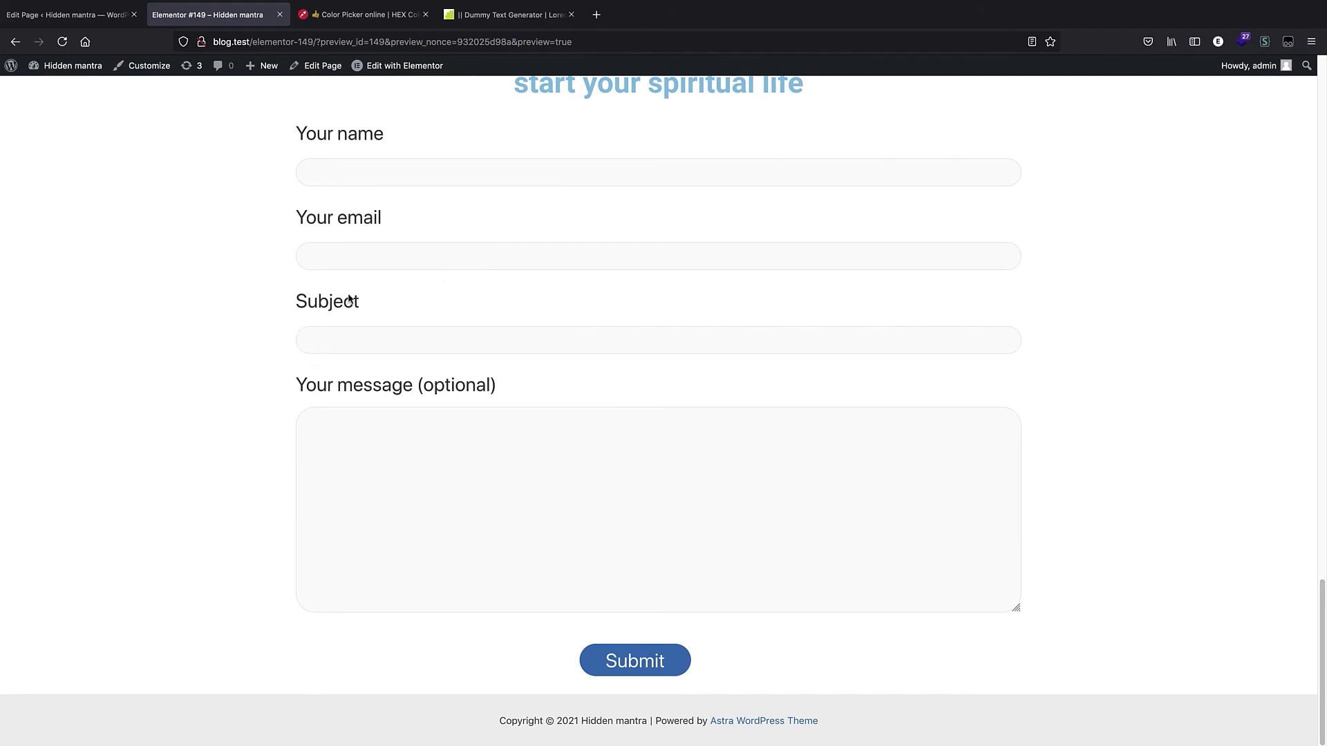
pyautogui.scroll(4, 394, 308)
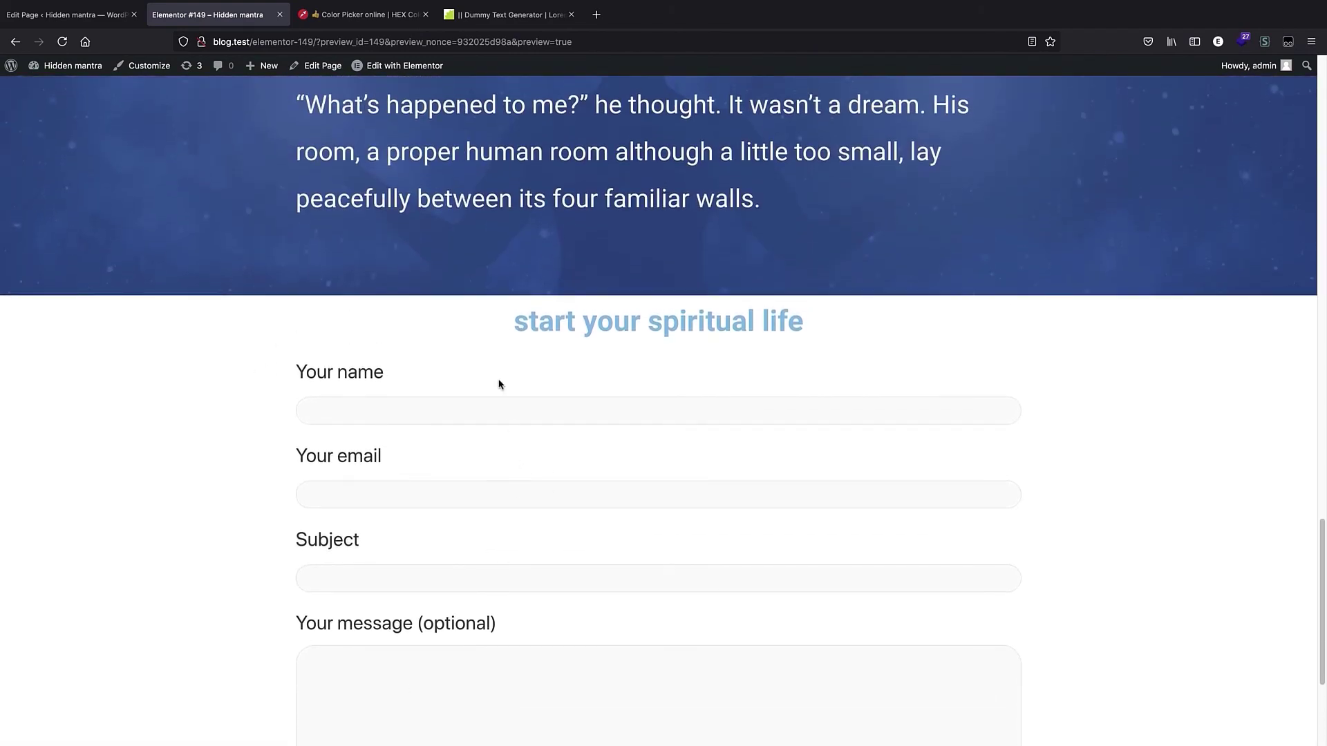
pyautogui.scroll(15, 509, 426)
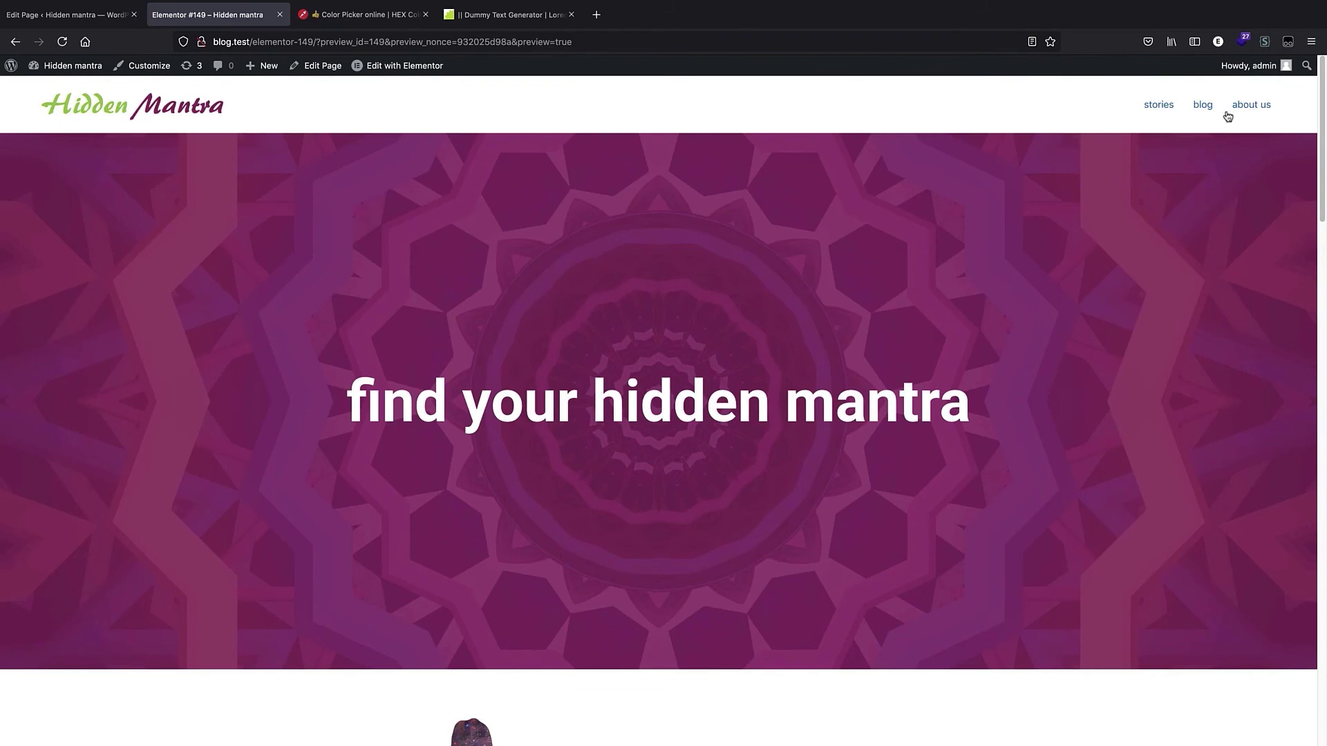
# Open the browser's Responsive Design Mode for the page preview.
pyautogui.click(1311, 41)
pyautogui.click(1270, 387)
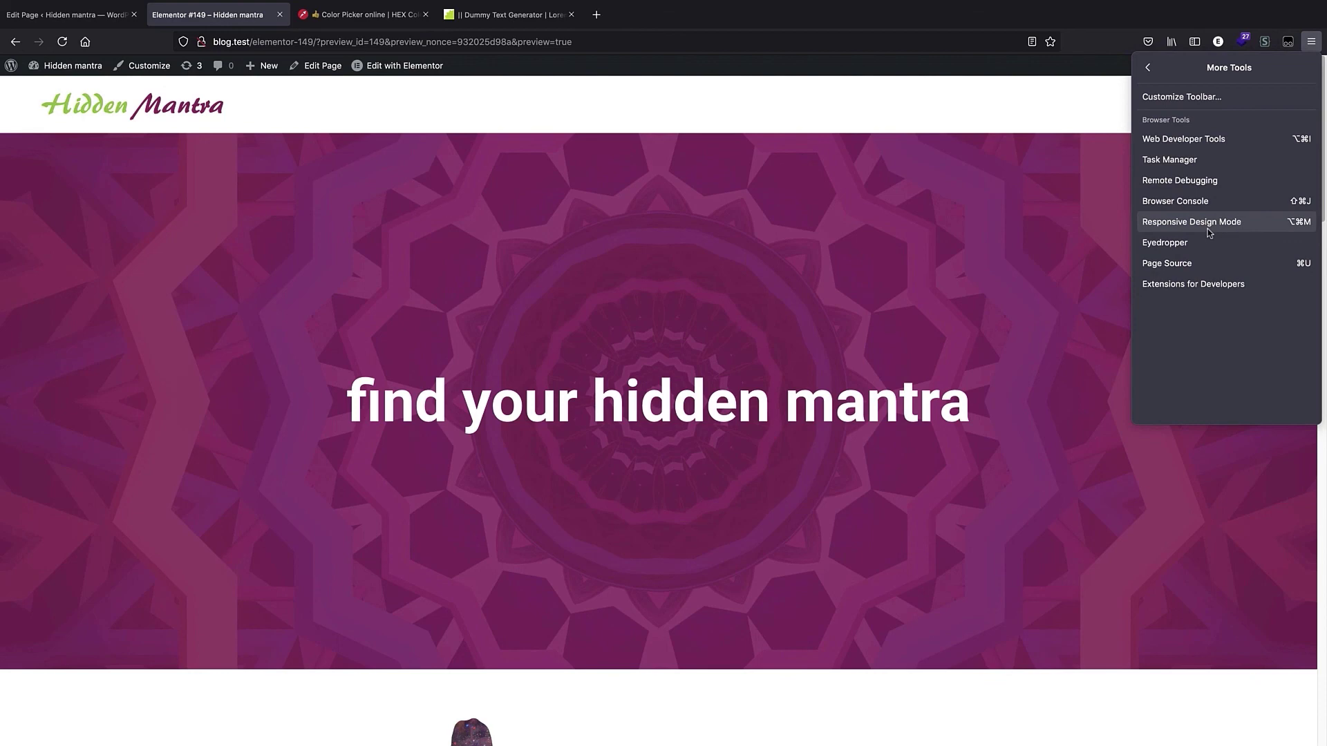
pyautogui.click(1235, 228)
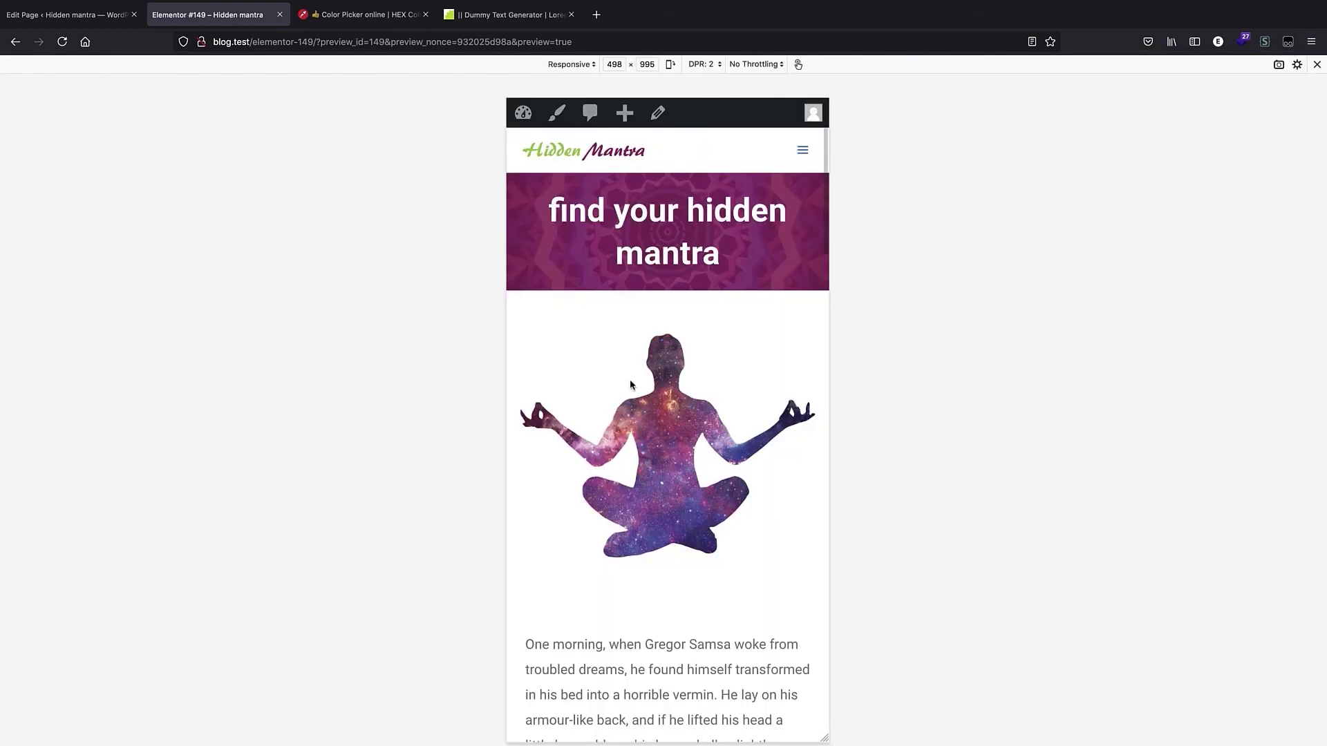
# Resize the responsive viewport from phone width to about 1650 px, scrolling to check the layout at each size.
pyautogui.moveTo(829, 233); pyautogui.dragTo(832, 267)
pyautogui.scroll(-5, 744, 325)
pyautogui.scroll(-15, 744, 325)
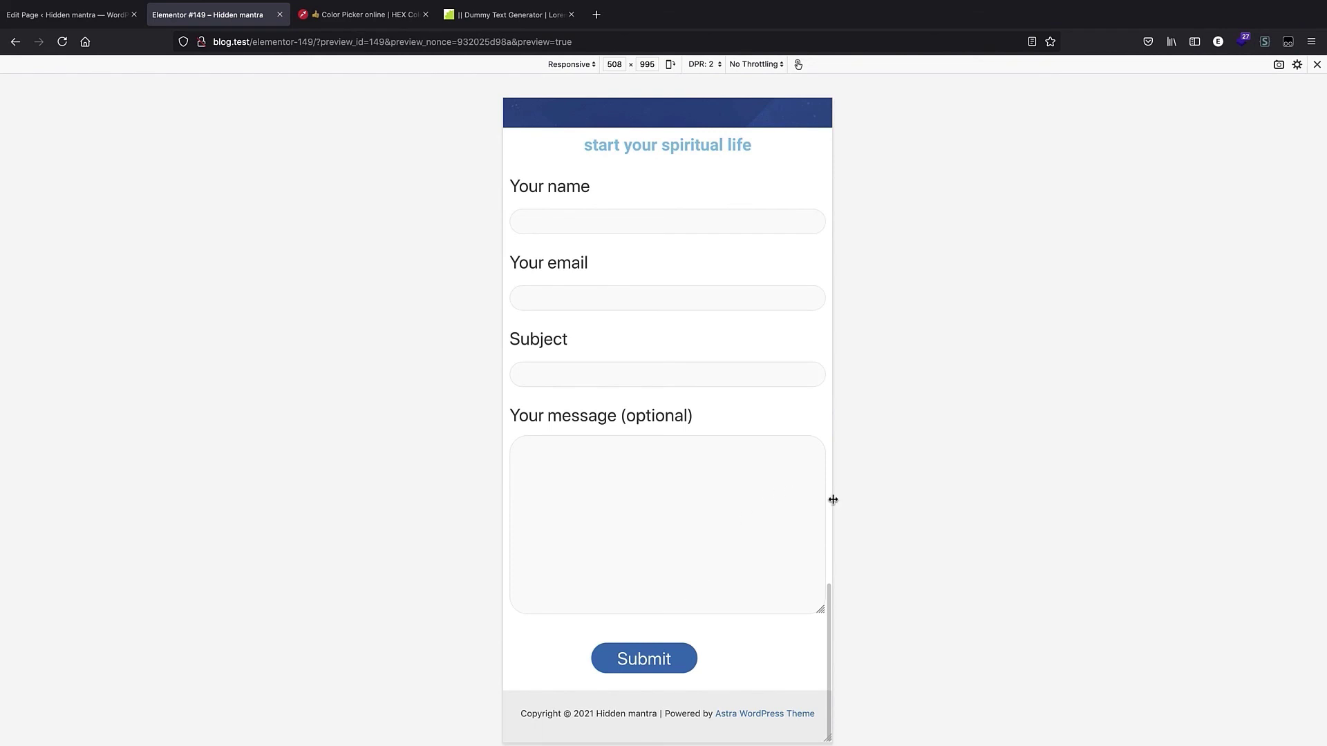
pyautogui.moveTo(833, 497)
pyautogui.mouseDown()
pyautogui.moveTo(893, 501)
pyautogui.moveTo(836, 521)
pyautogui.mouseUp()
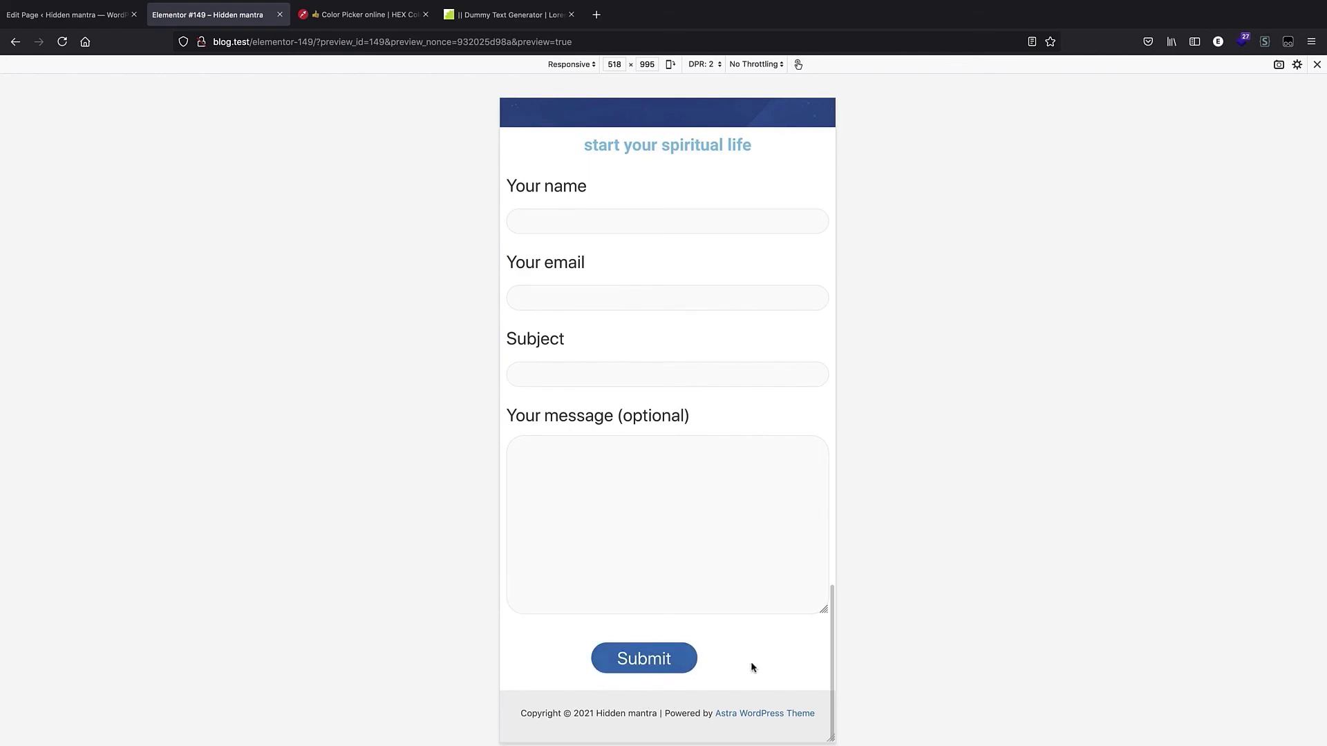
pyautogui.moveTo(833, 524); pyautogui.dragTo(1202, 564)
pyautogui.scroll(-5, 822, 449)
pyautogui.scroll(20, 737, 457)
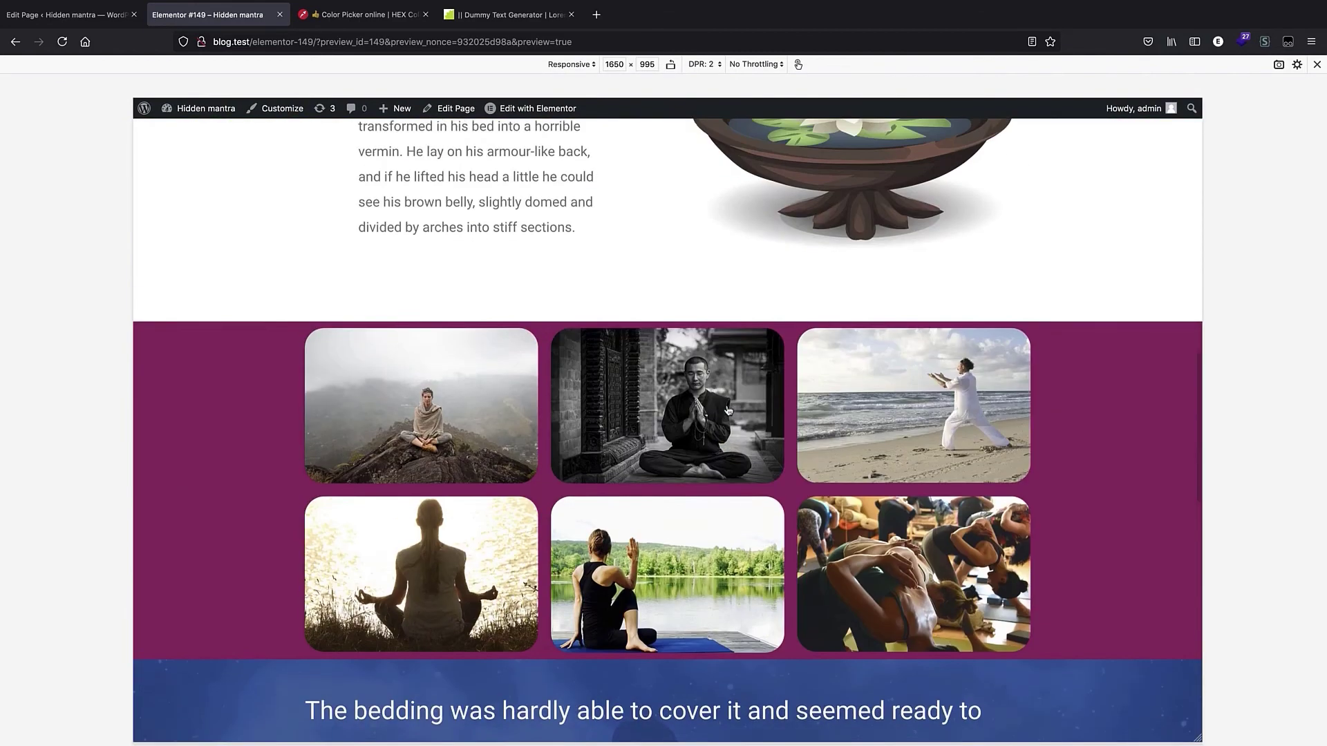
pyautogui.scroll(3, 522, 479)
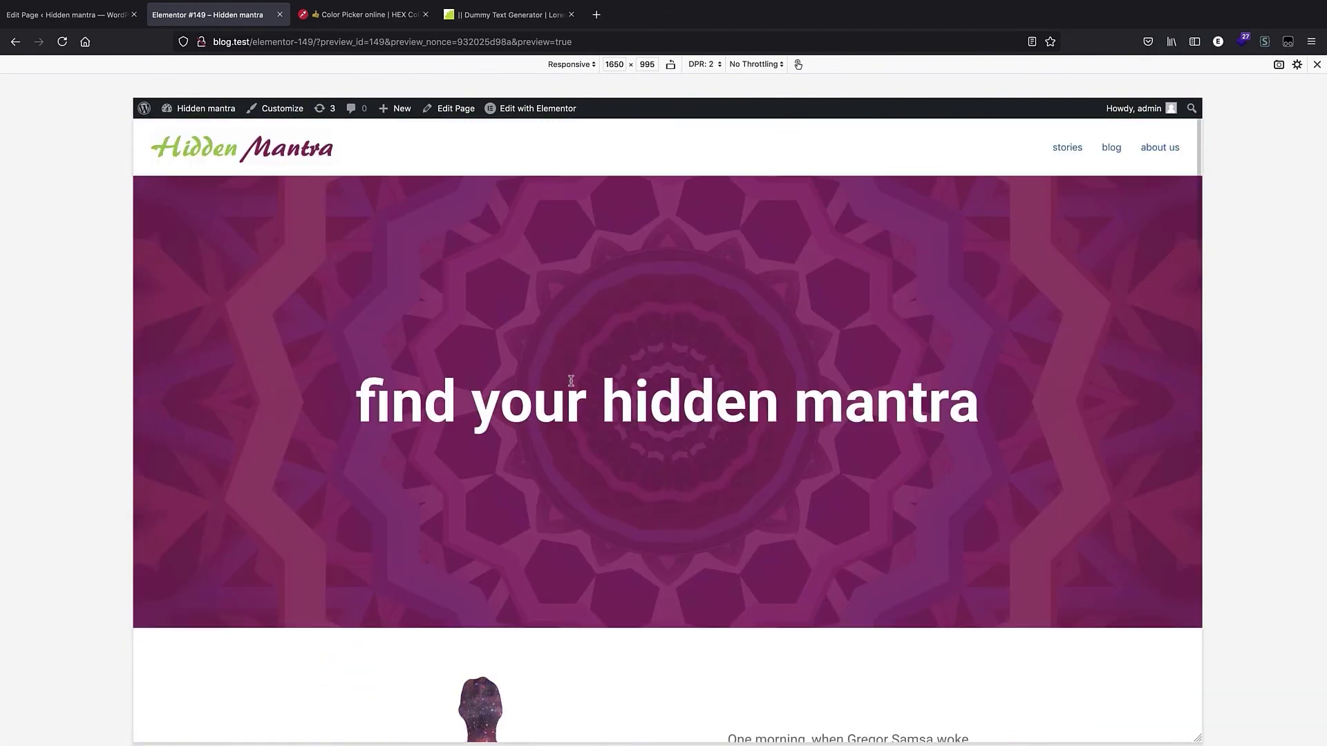